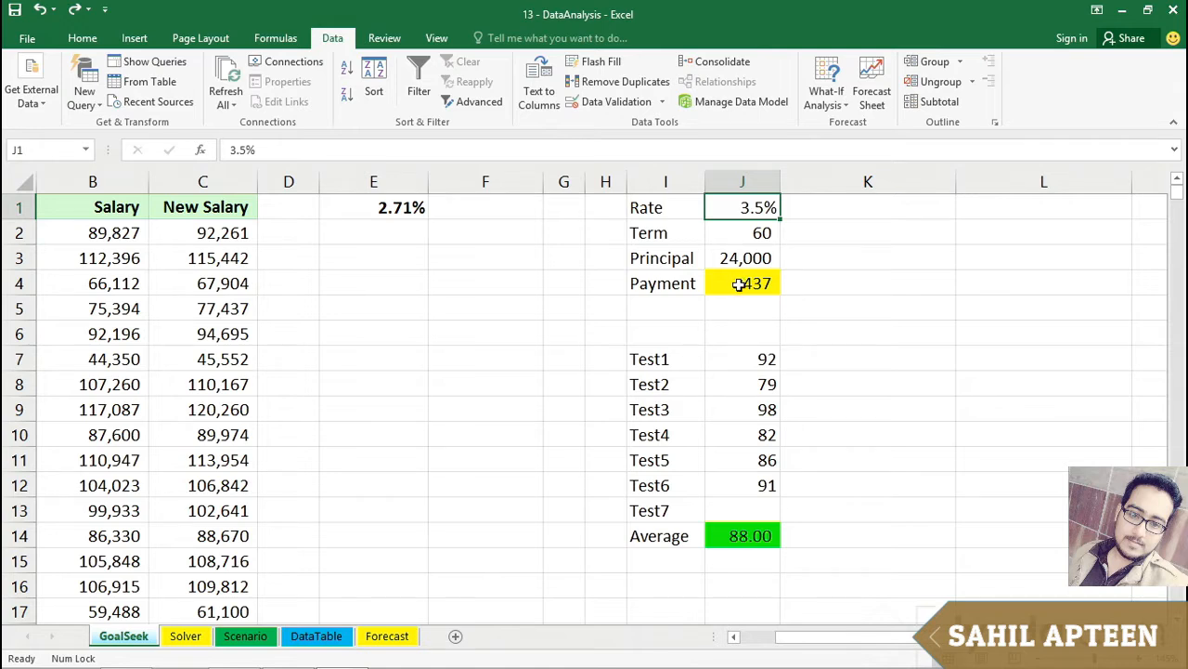
- Examine the rate, nper and pv arguments of the PMT formula in payment cell J4
double_click(738, 285)
click(856, 282)
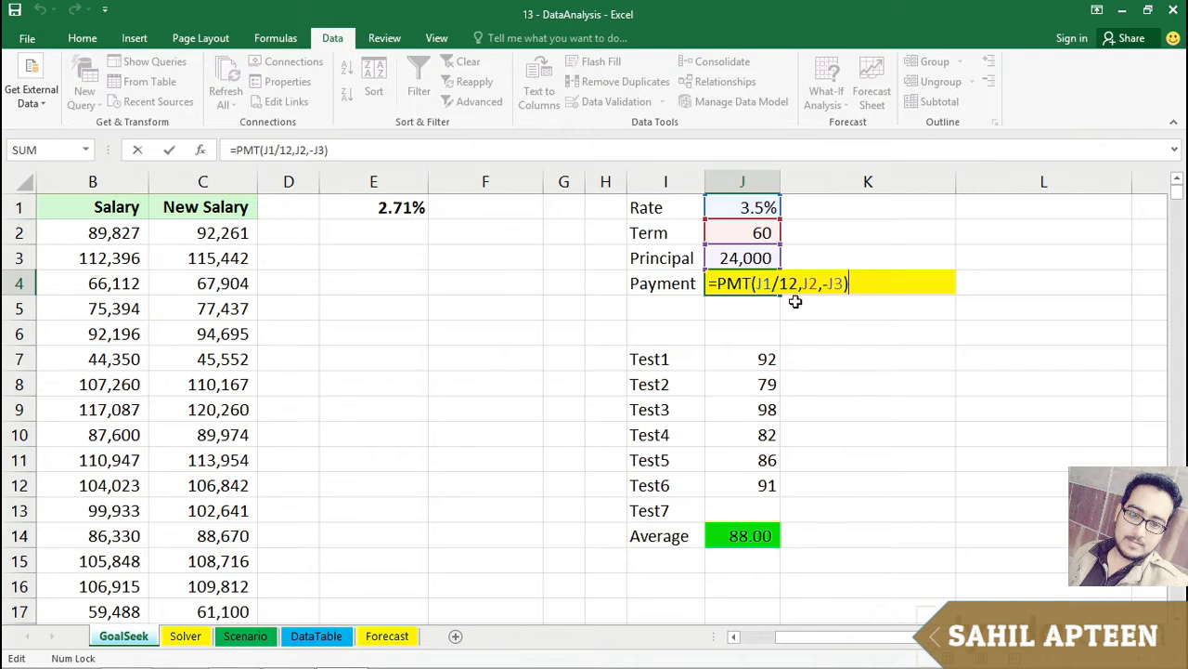
drag(796, 283, 754, 283)
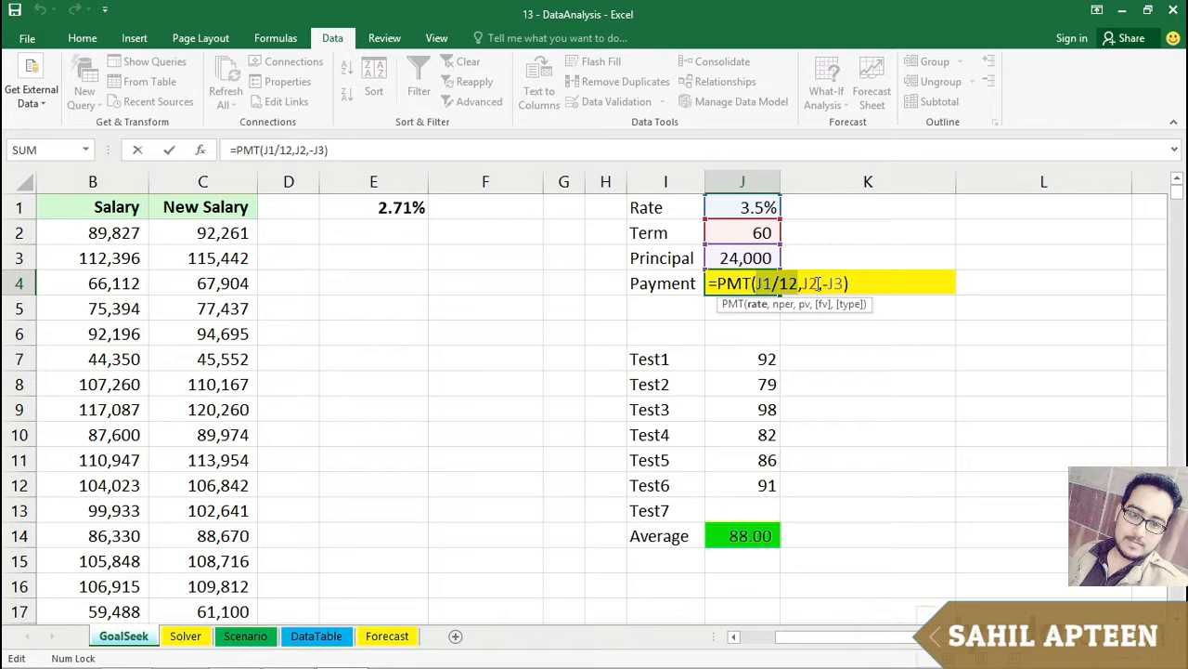
drag(819, 283, 802, 284)
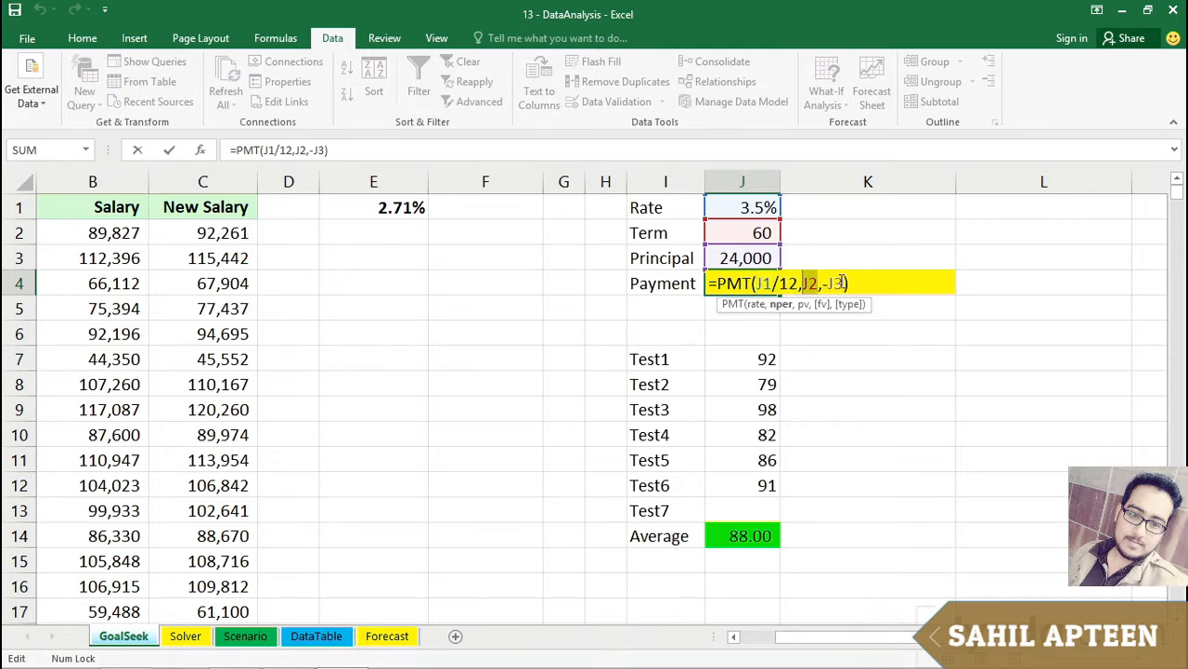
drag(843, 283, 821, 284)
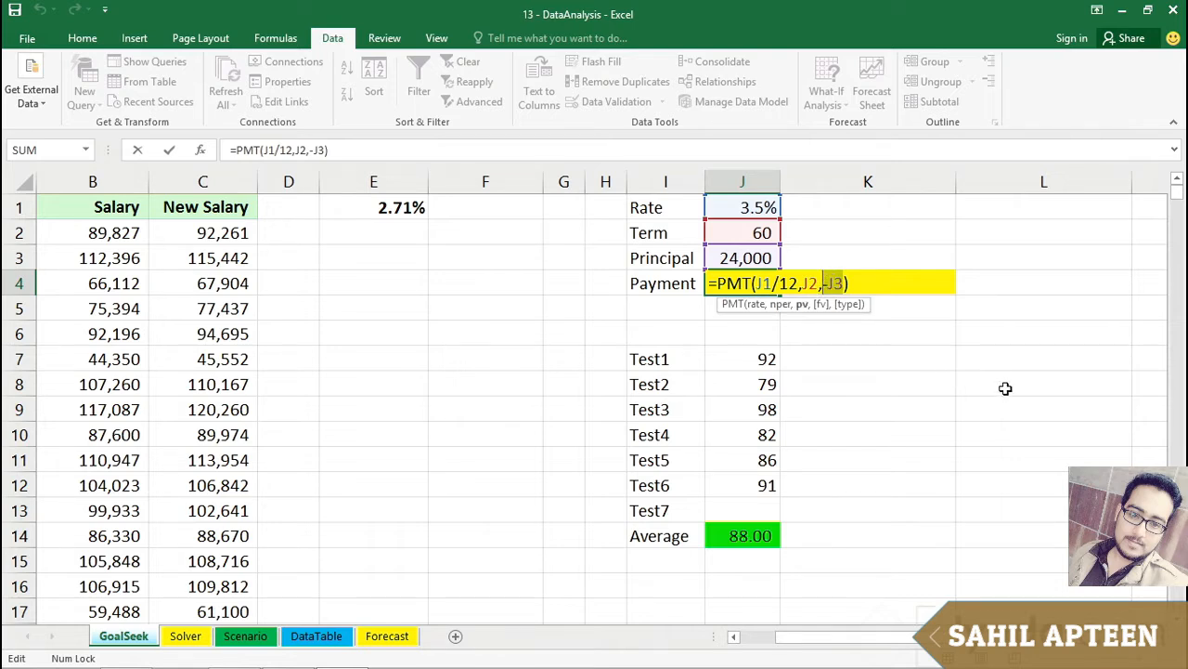
key(Return)
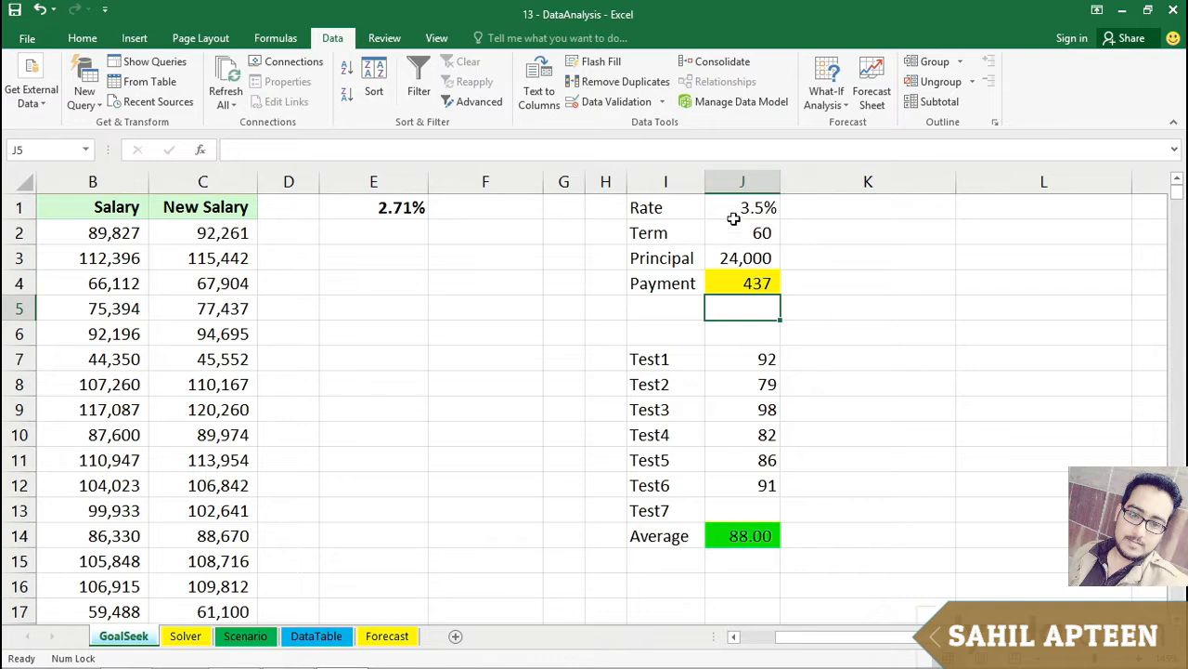
- Review the loan's payment formula and its rate, term and principal inputs in cells J1 to J3
click(725, 283)
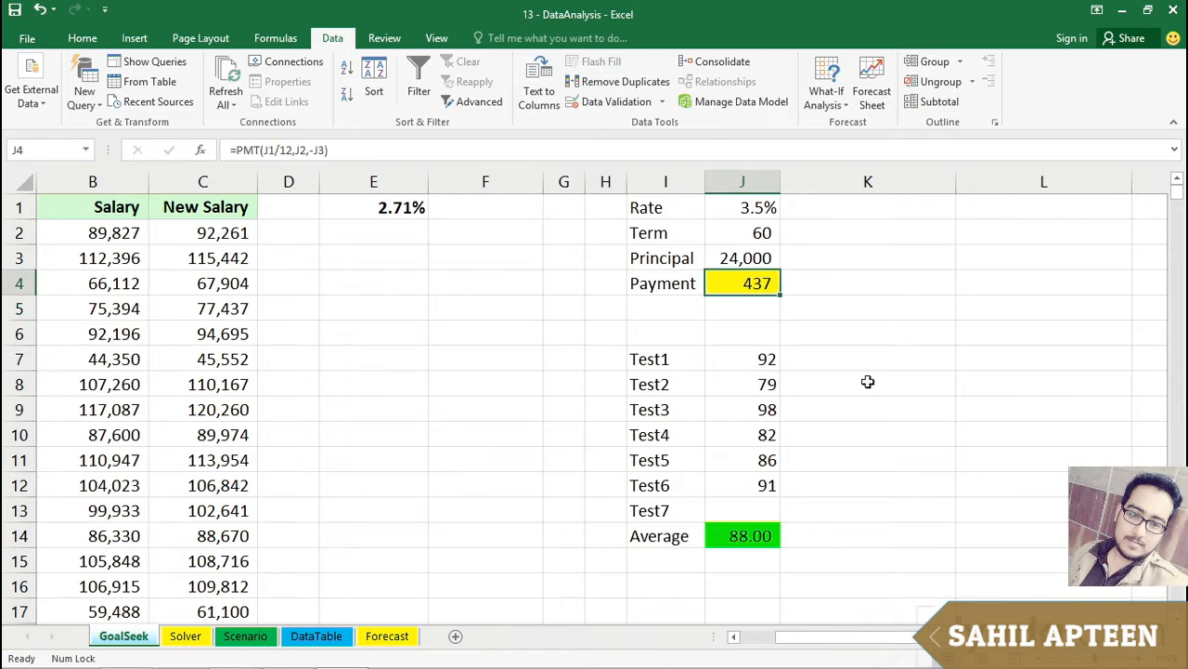
click(722, 206)
click(717, 230)
click(725, 257)
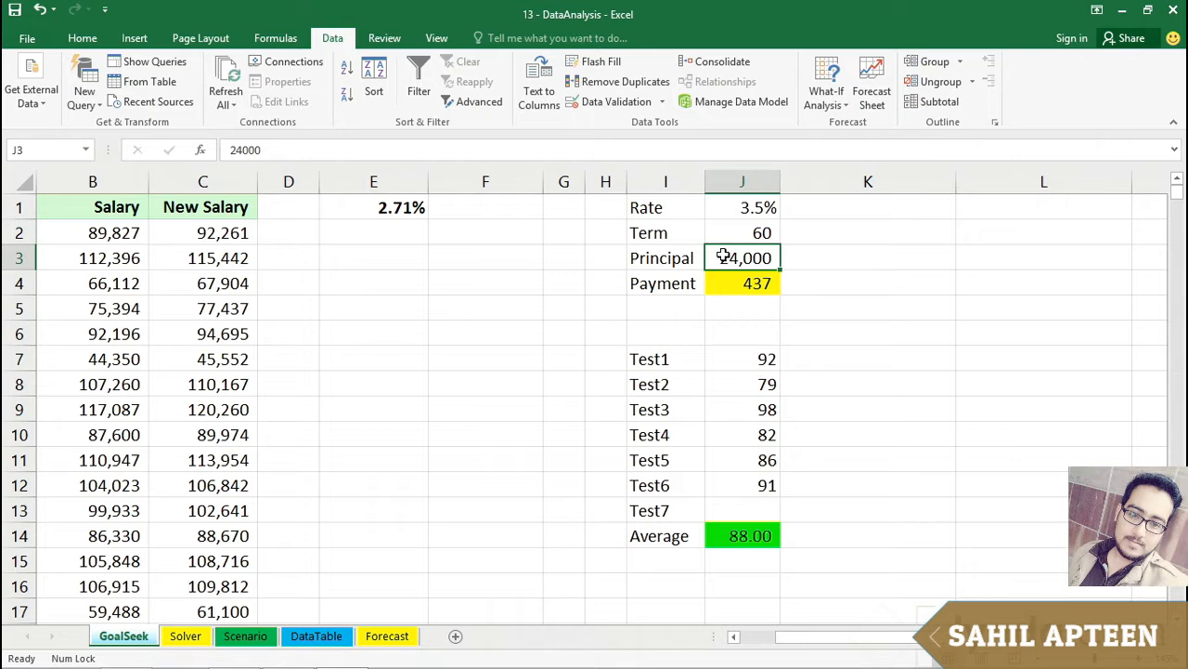
click(717, 204)
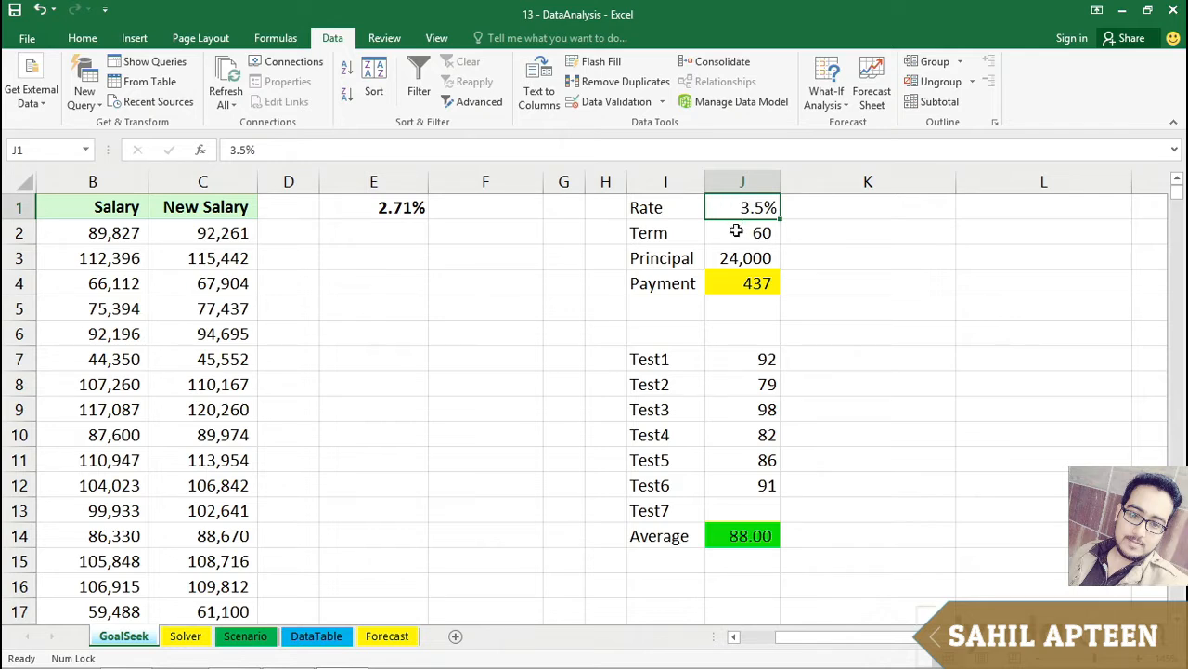
click(736, 231)
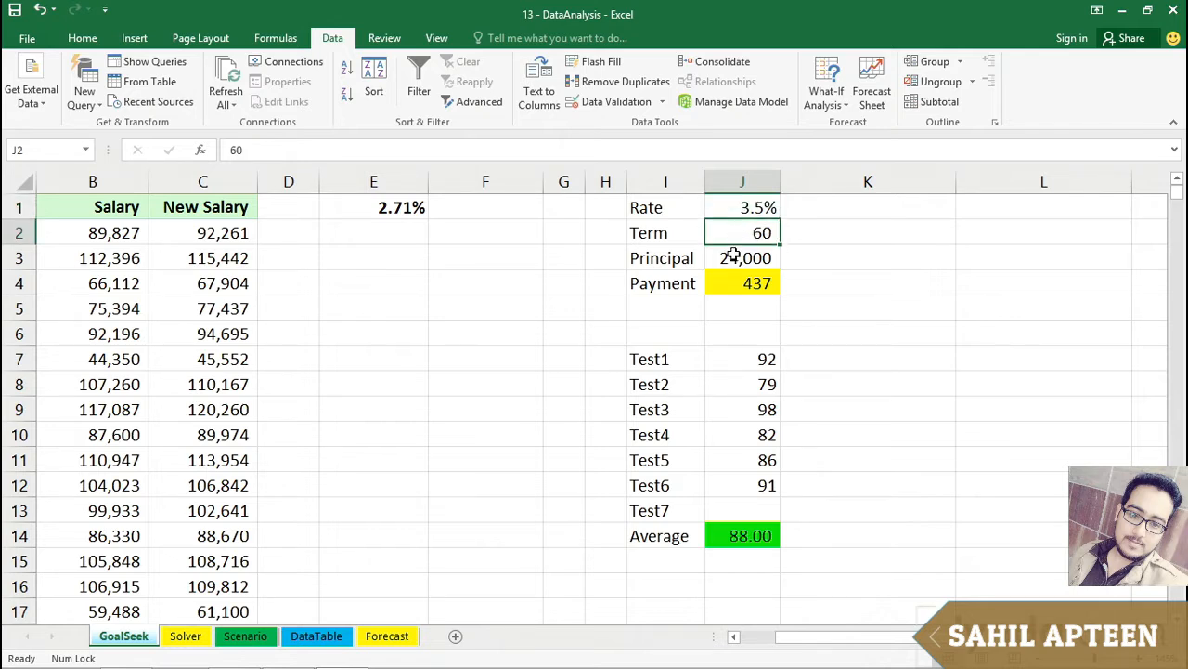
click(733, 254)
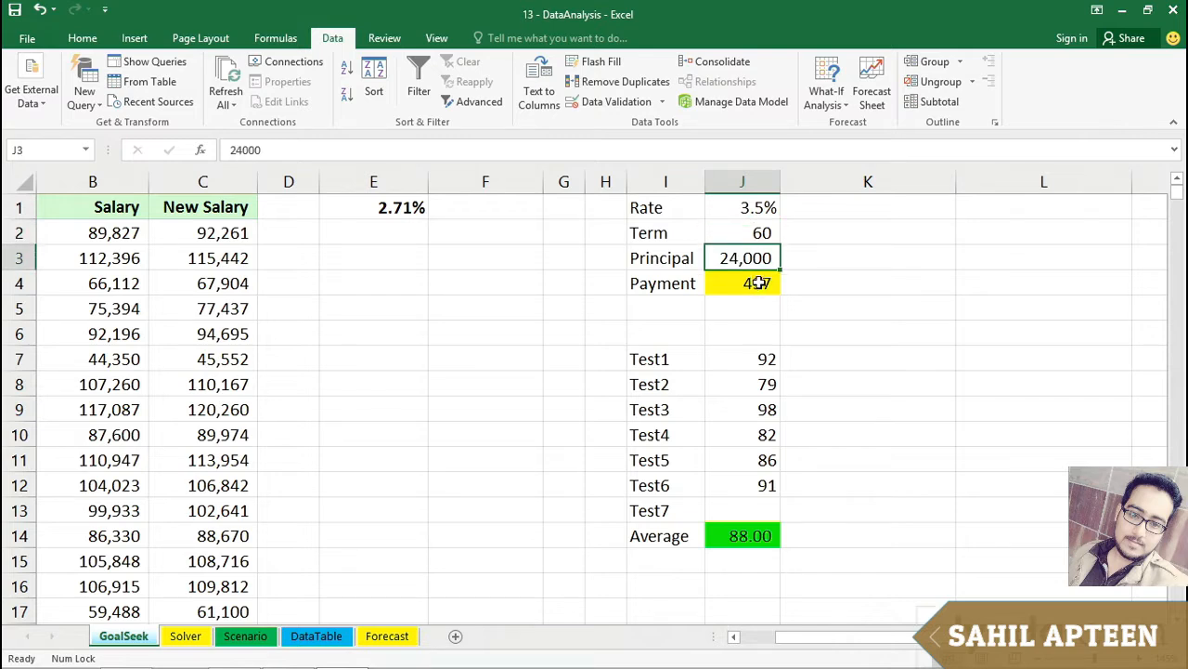
click(751, 233)
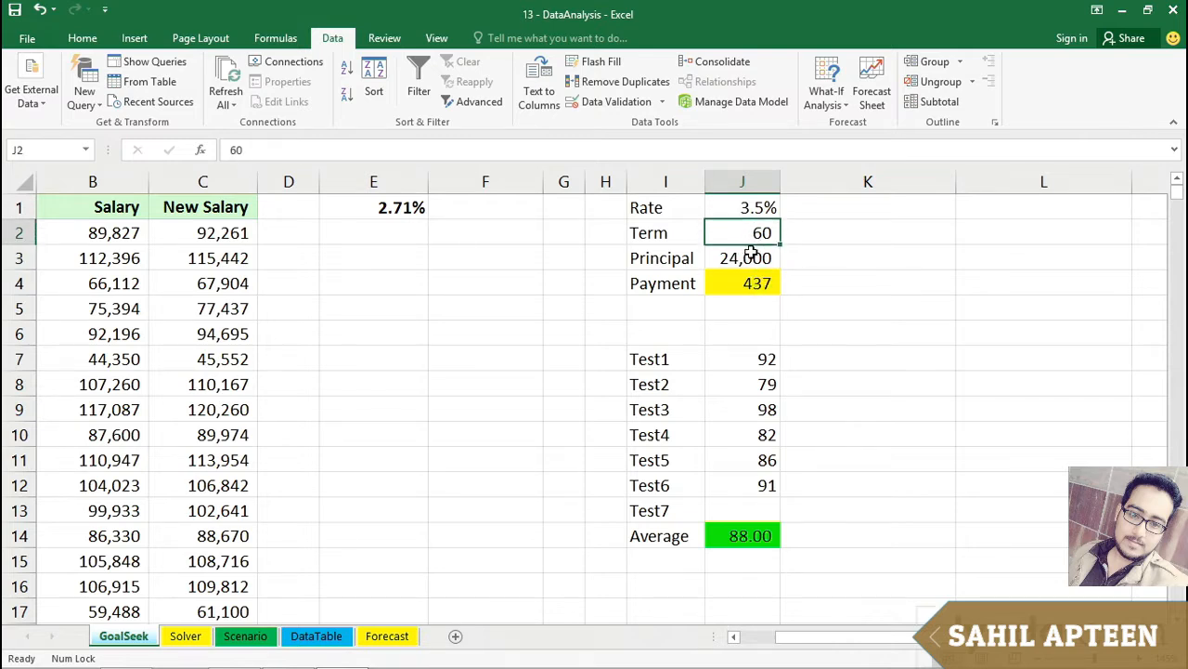
click(750, 254)
click(736, 233)
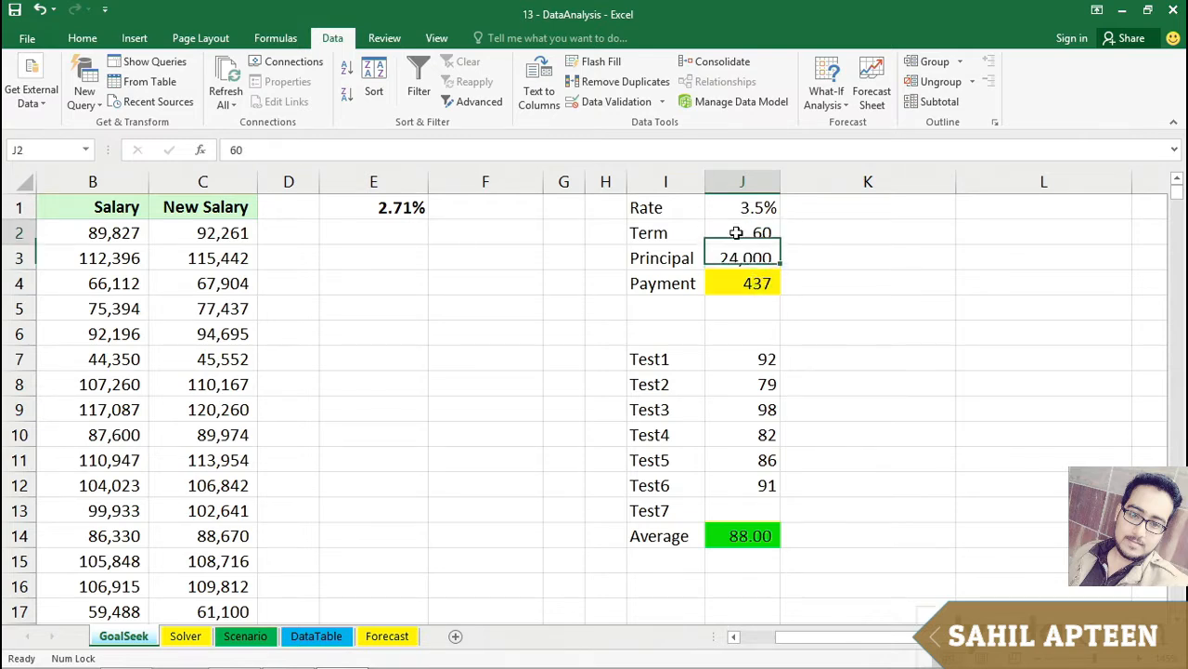
- Try a Goal Seek that sets payment cell J4 to 500 by changing principal cell J3, and discard the solution
click(749, 282)
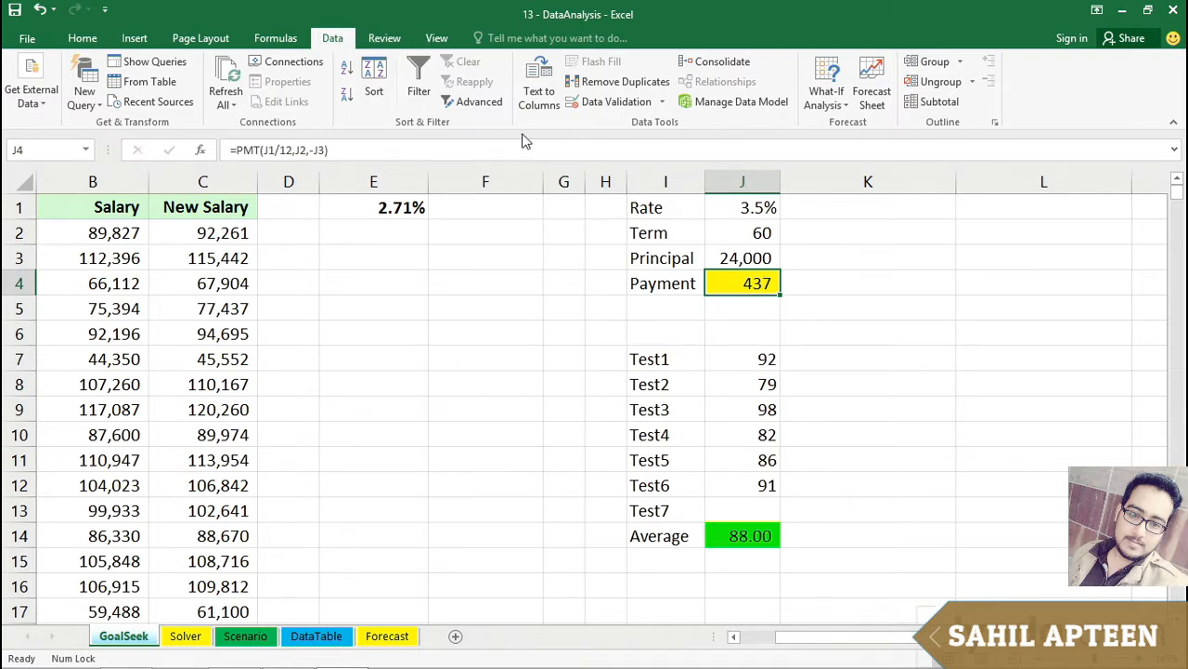
click(827, 105)
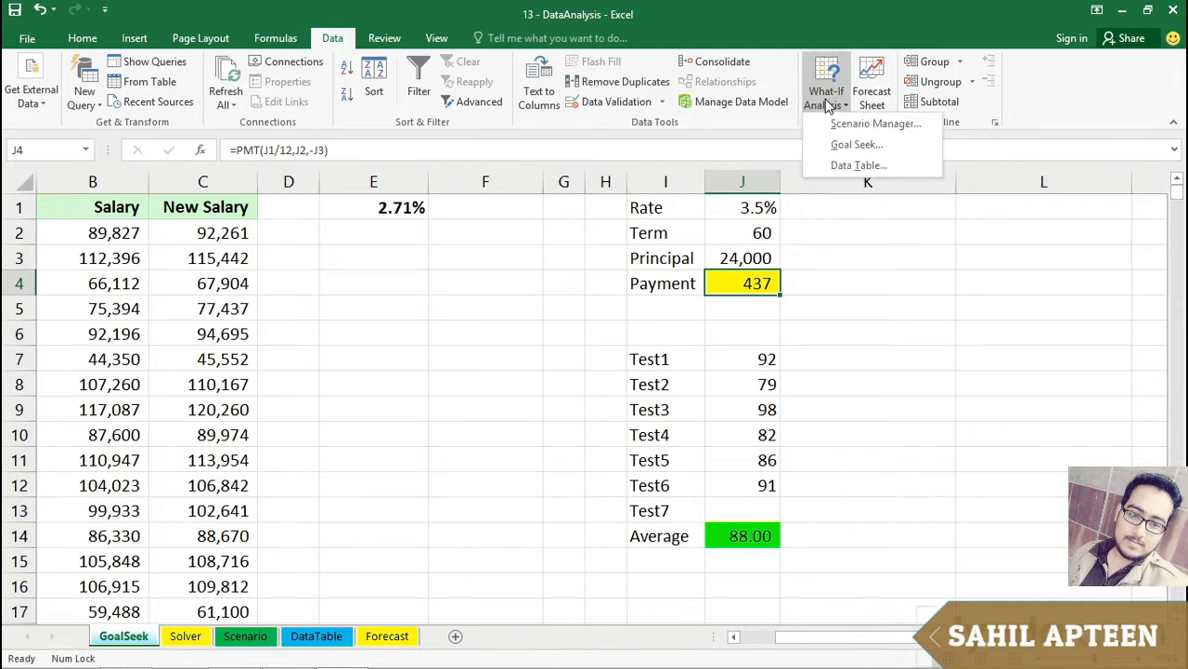
click(849, 144)
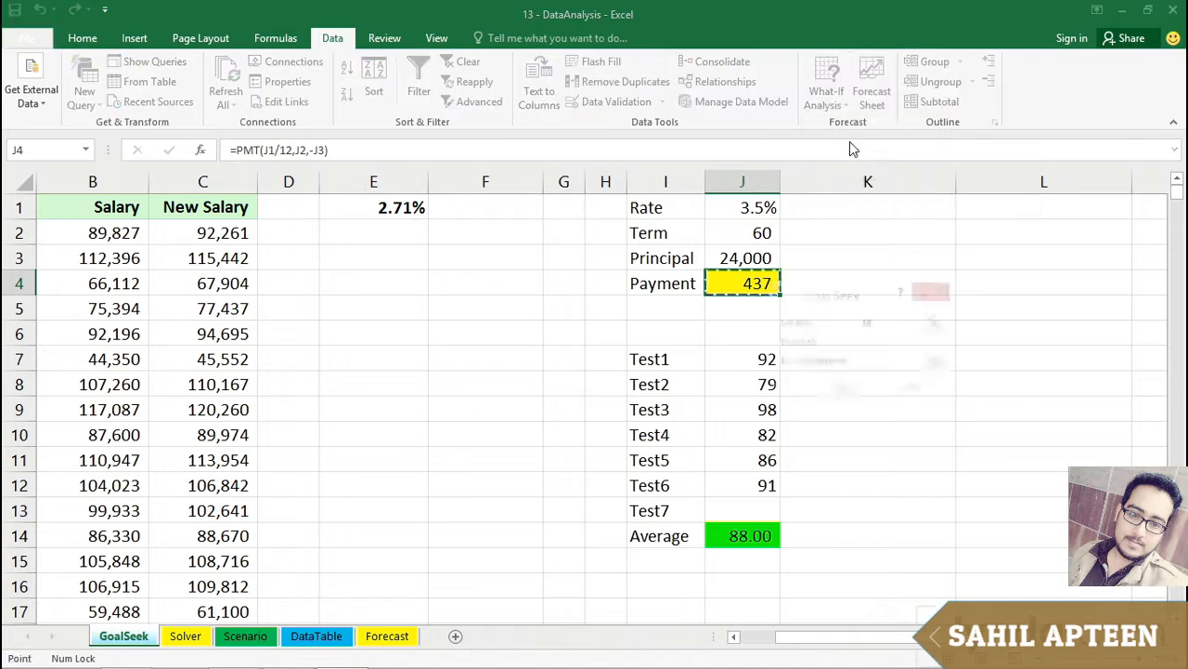
drag(841, 297, 894, 219)
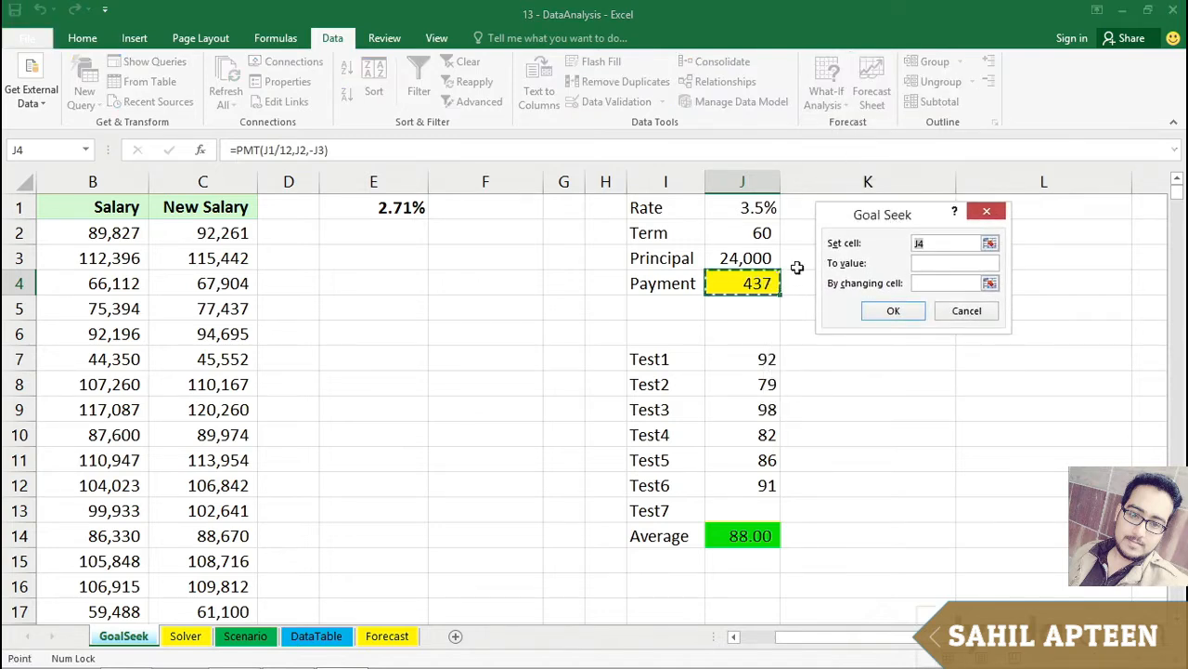
click(919, 261)
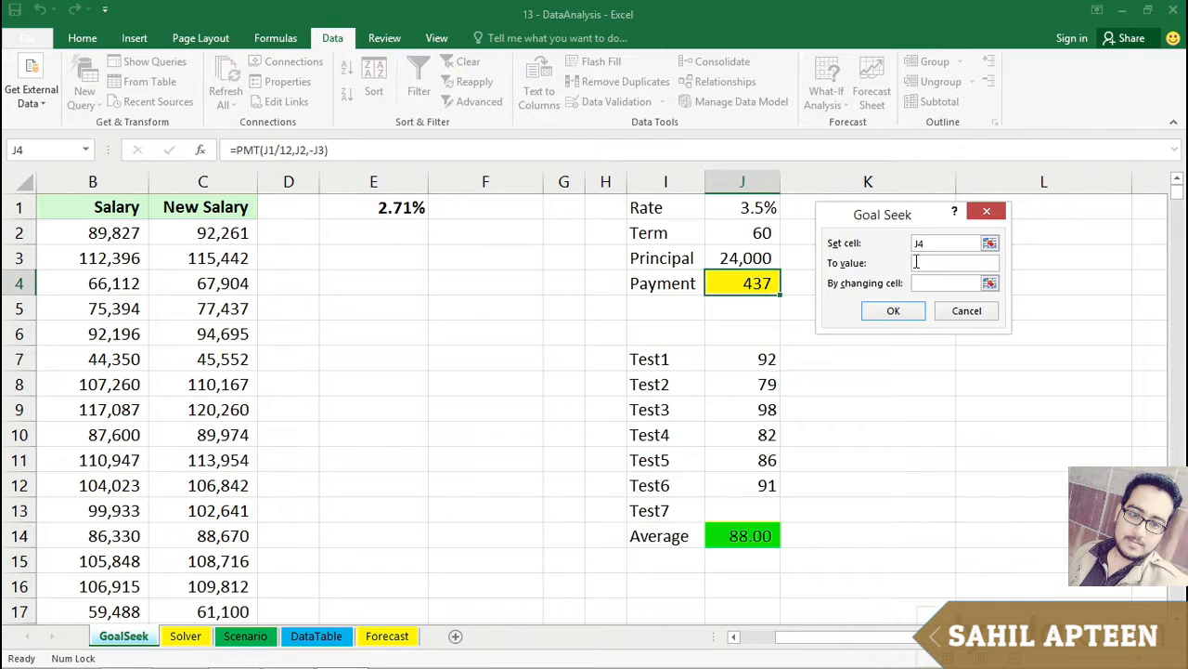
text(500)
click(922, 283)
click(749, 256)
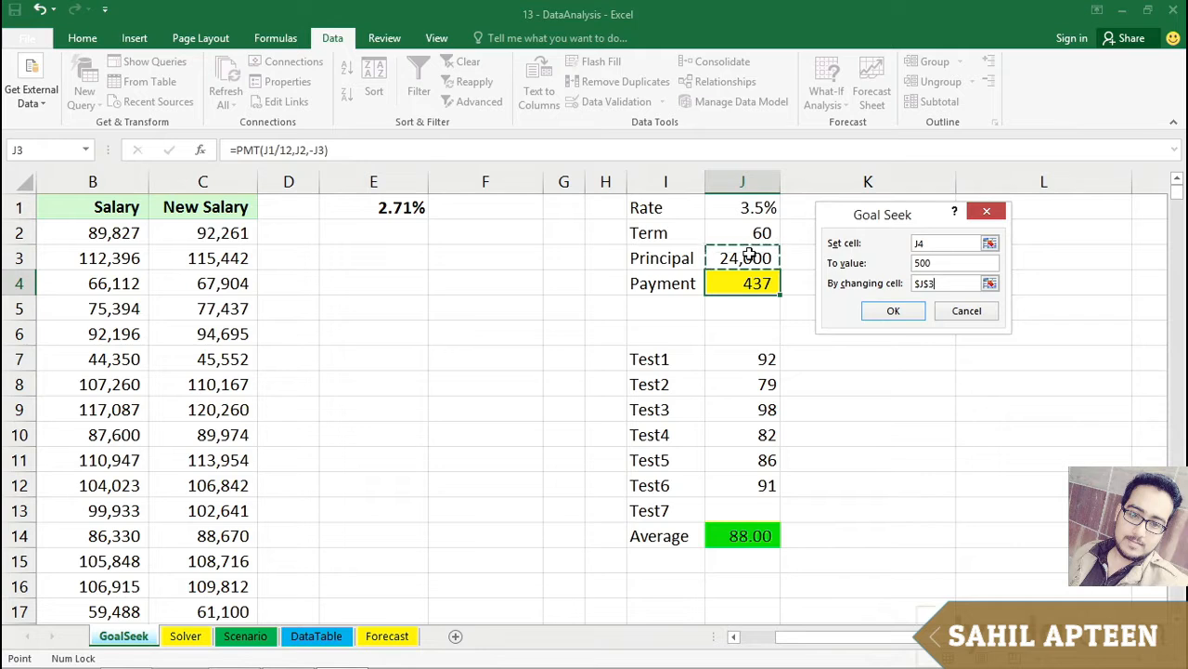
click(894, 312)
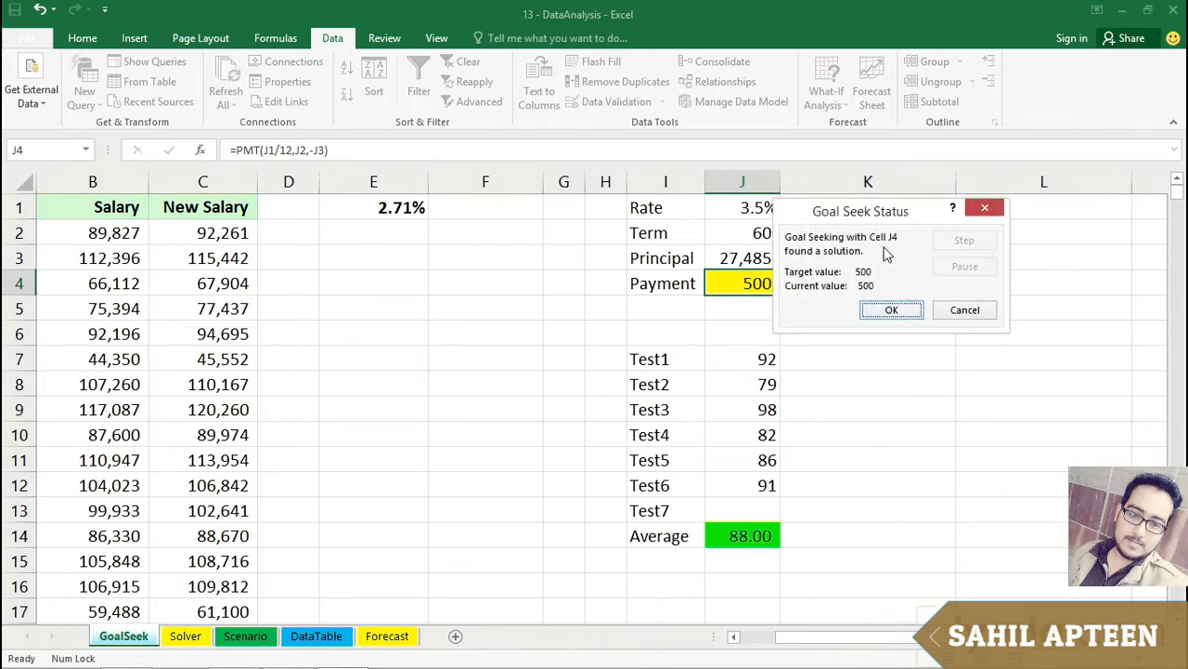
drag(811, 219, 854, 221)
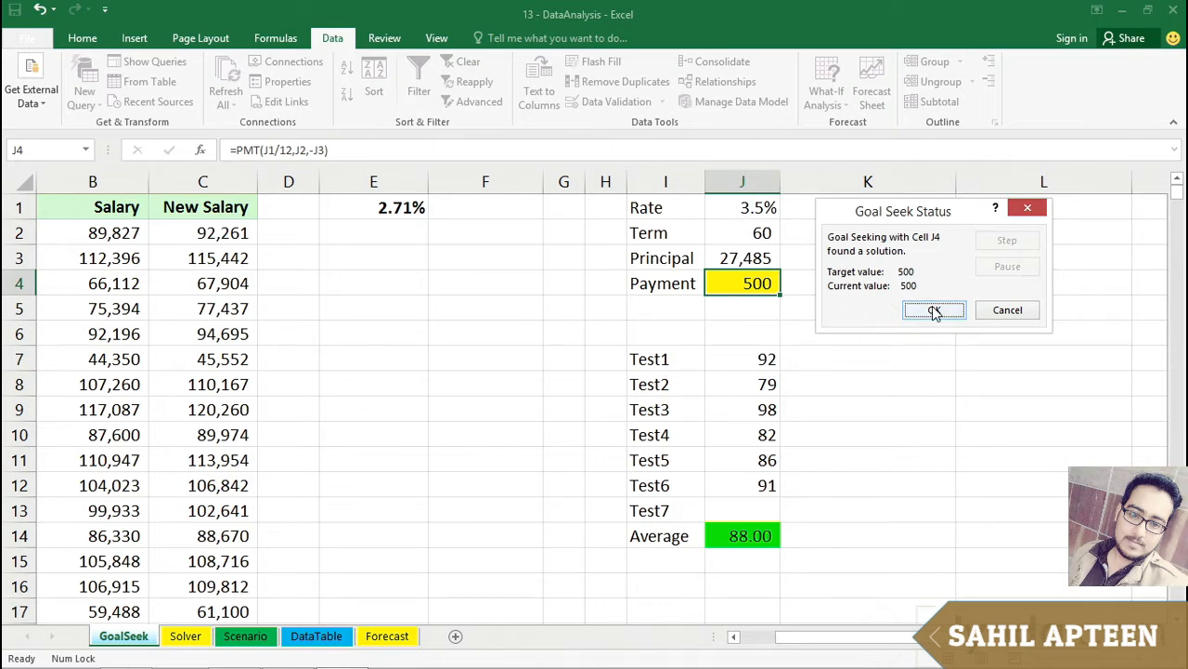
click(992, 310)
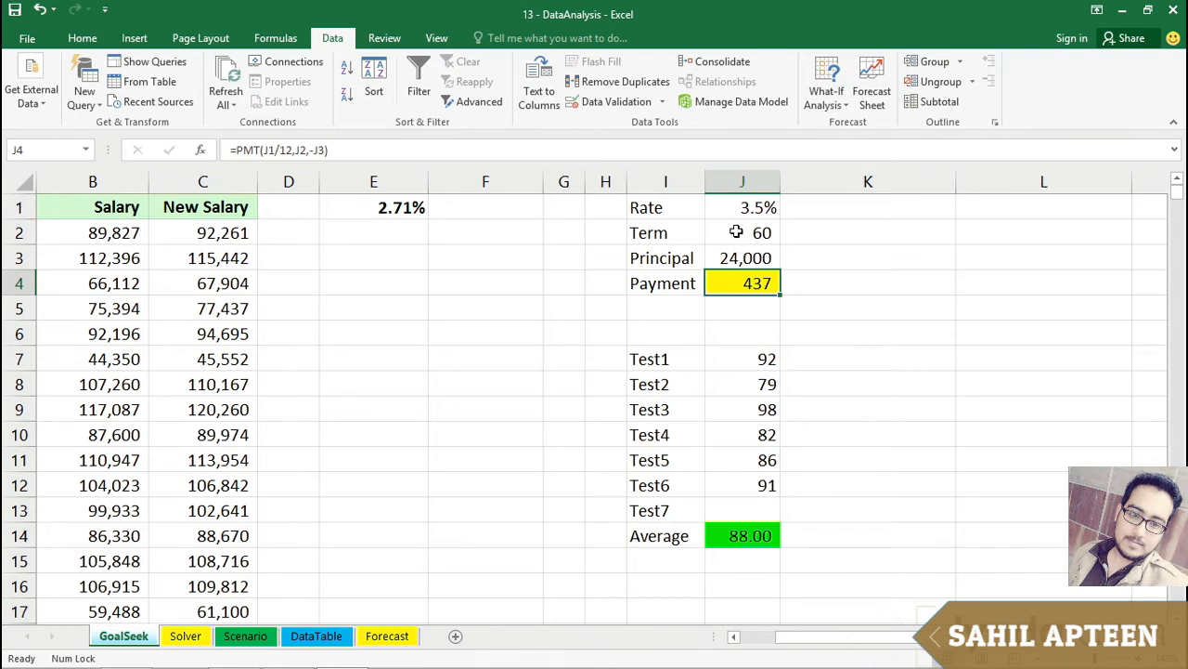
- Run Goal Seek to set payment cell J4 to 500 by changing term cell J2, and keep the solution
click(827, 104)
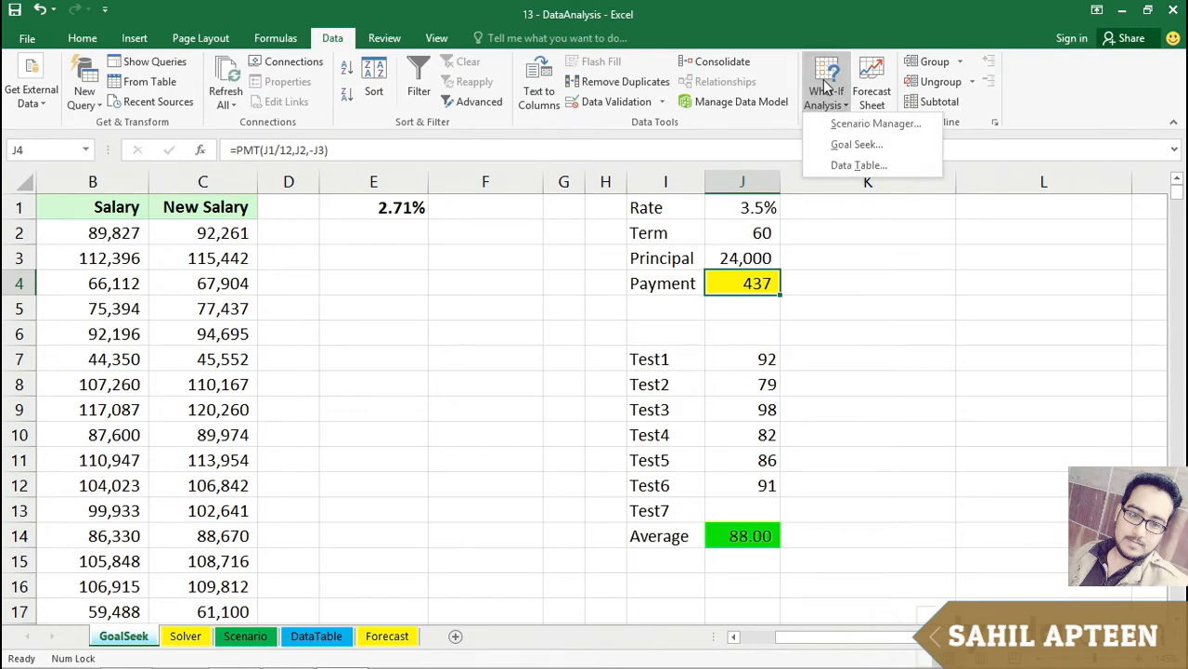
click(857, 146)
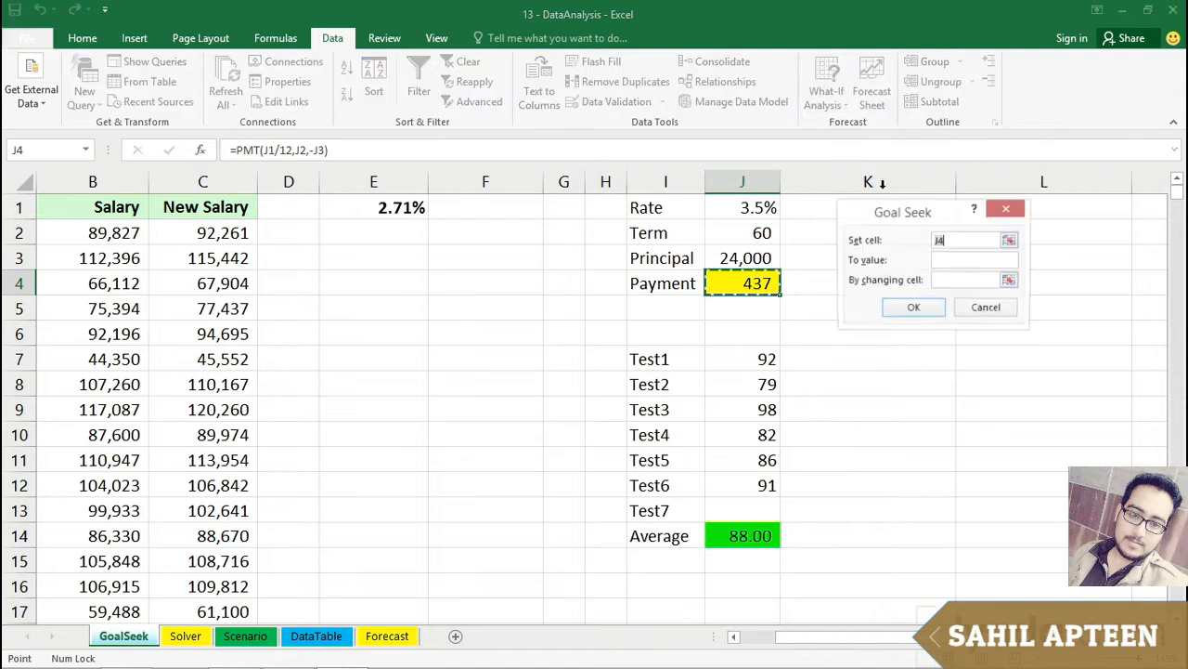
click(947, 262)
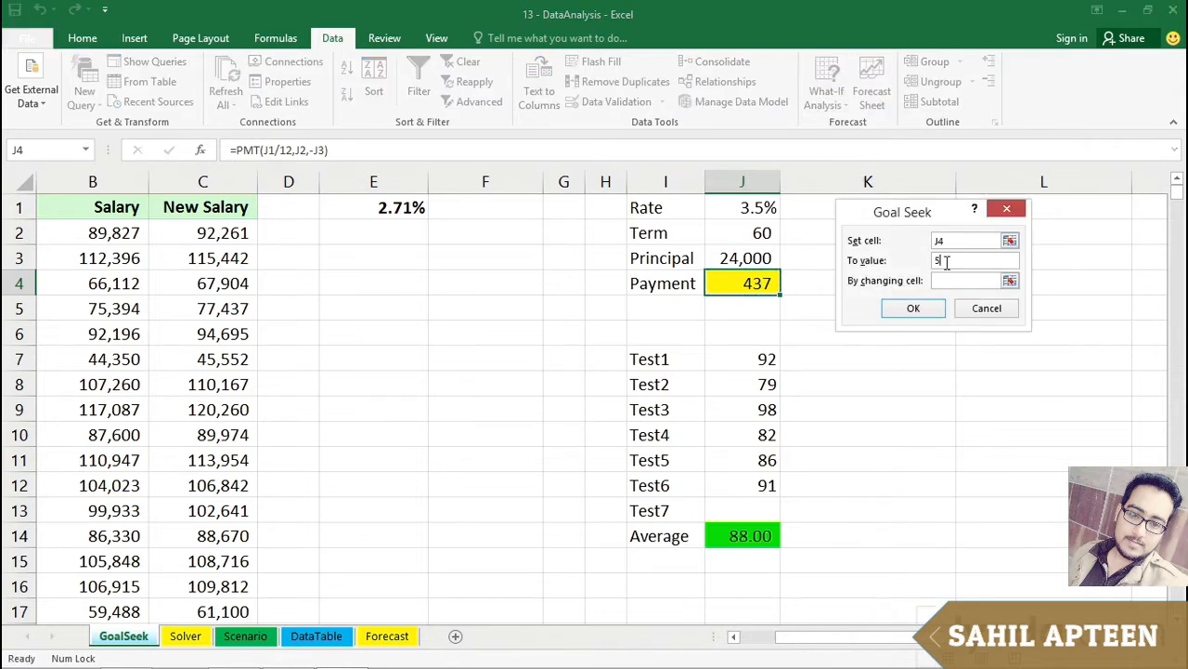
click(945, 282)
click(761, 233)
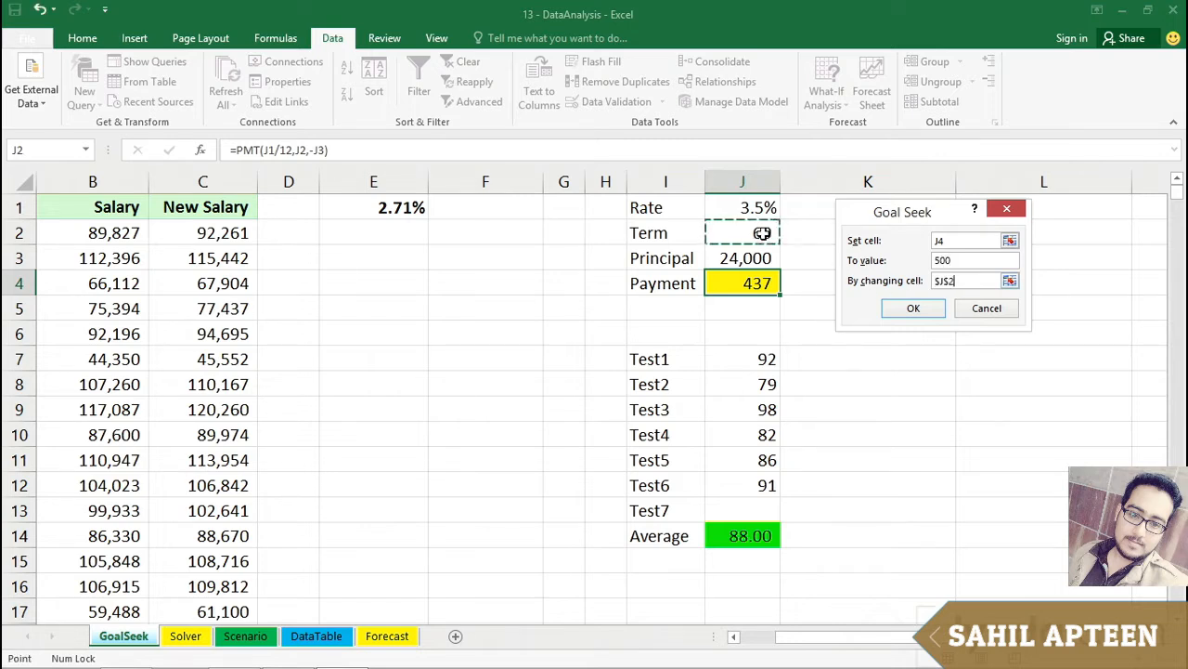
click(901, 309)
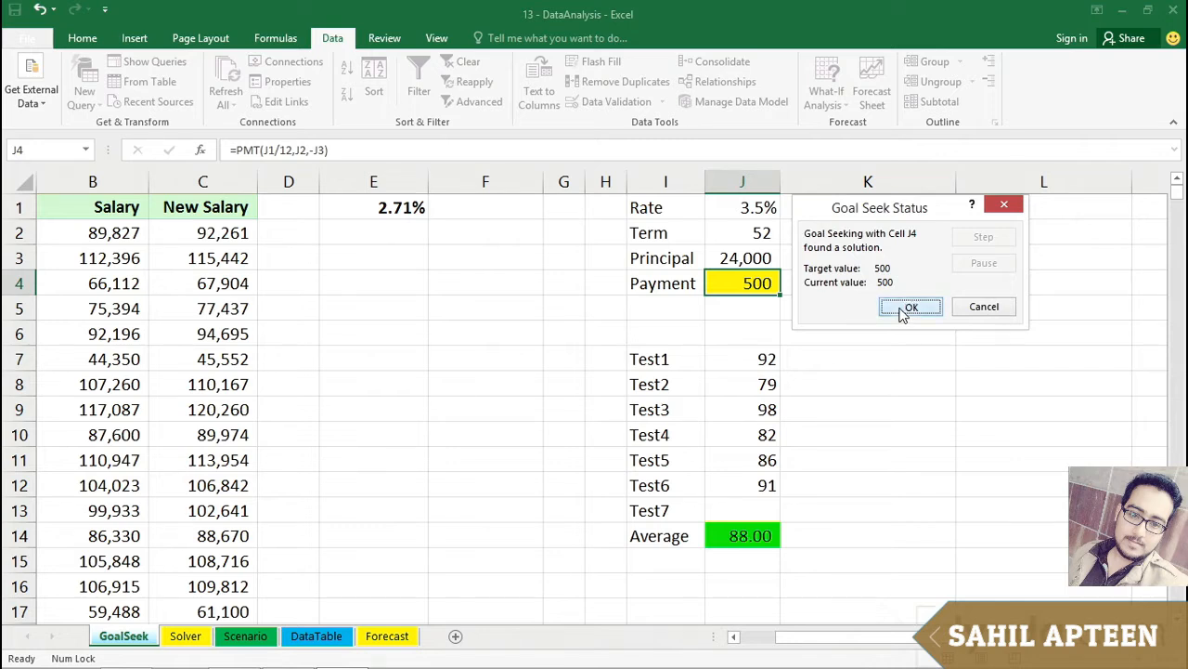
click(908, 307)
click(749, 234)
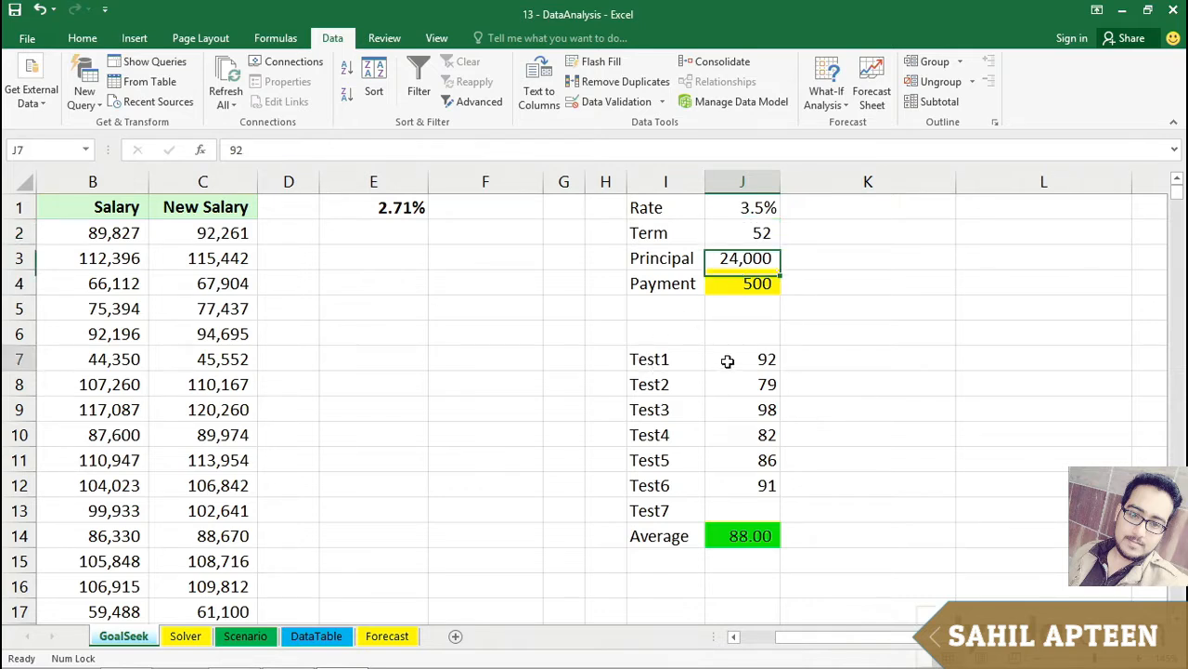
- Examine the test scores in J7:J13, including the empty Test7 cell, and the AVERAGE formula in J14
drag(730, 361, 721, 503)
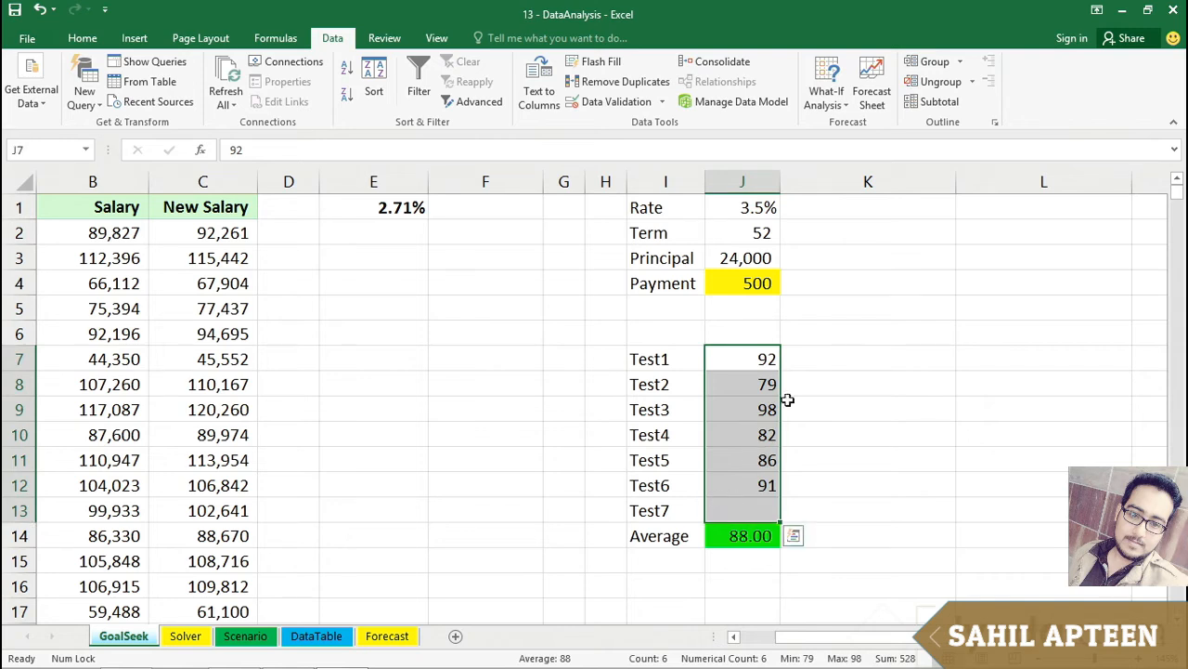
click(748, 356)
click(754, 535)
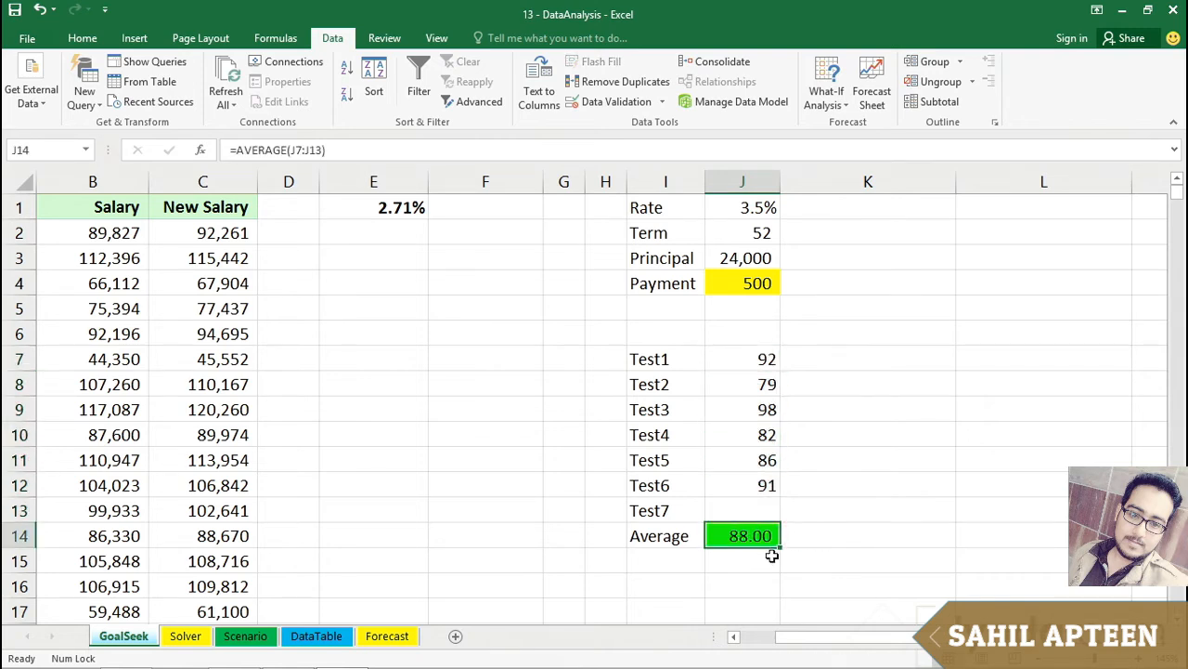
double_click(757, 534)
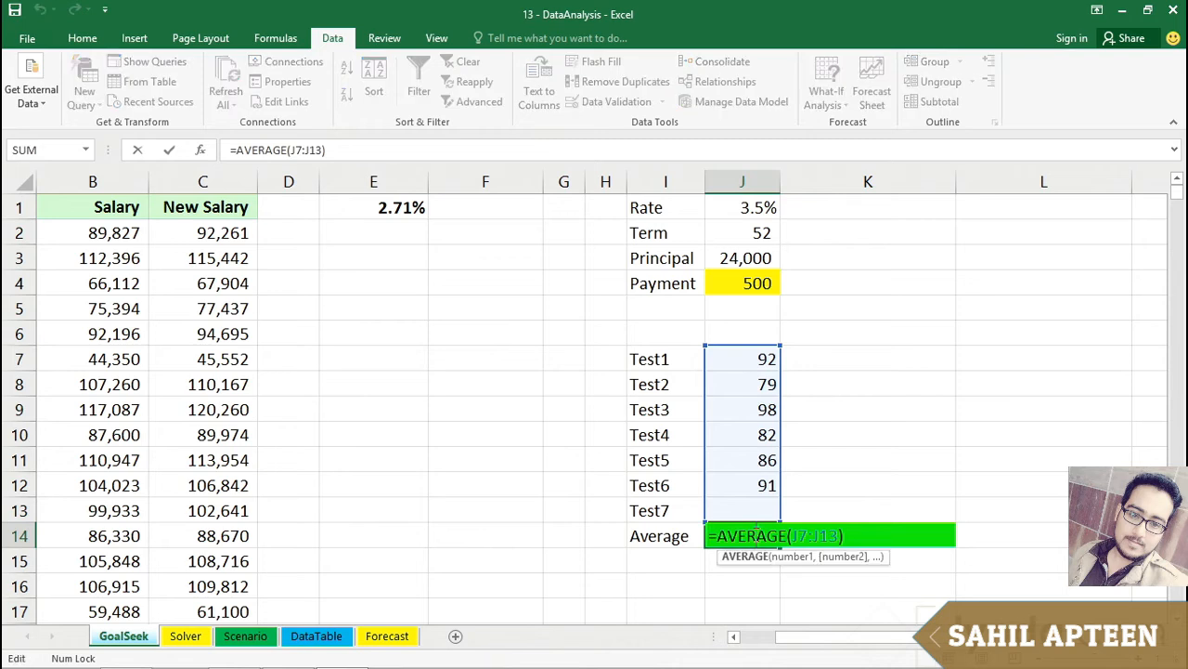
click(746, 510)
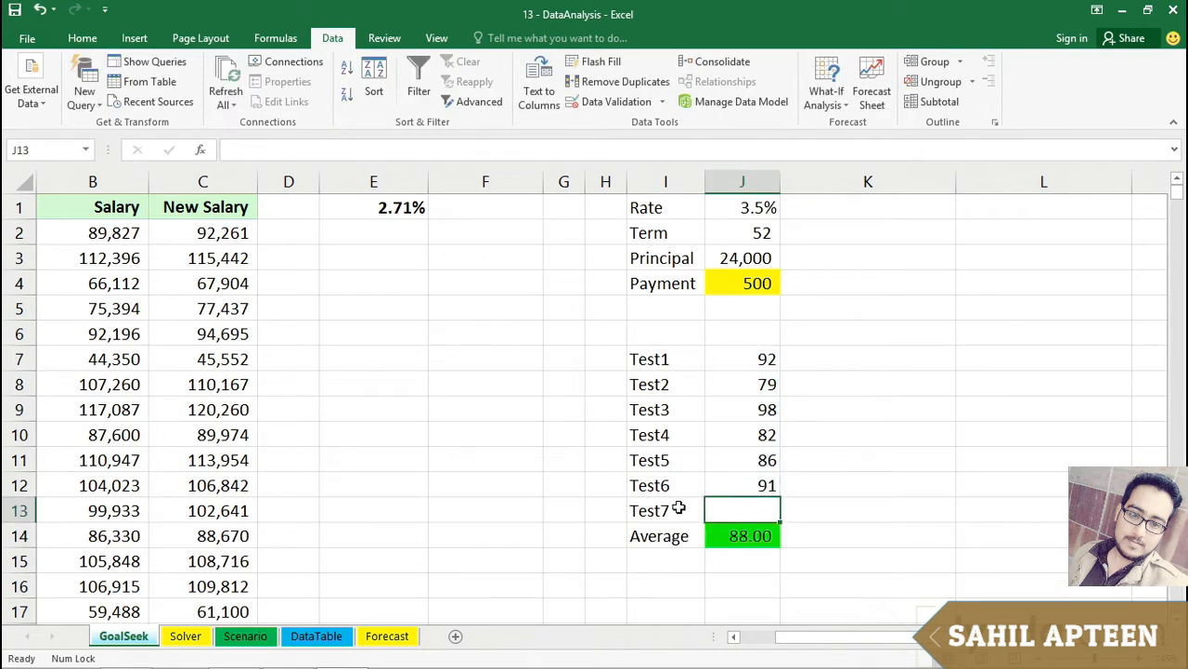
click(731, 536)
double_click(731, 536)
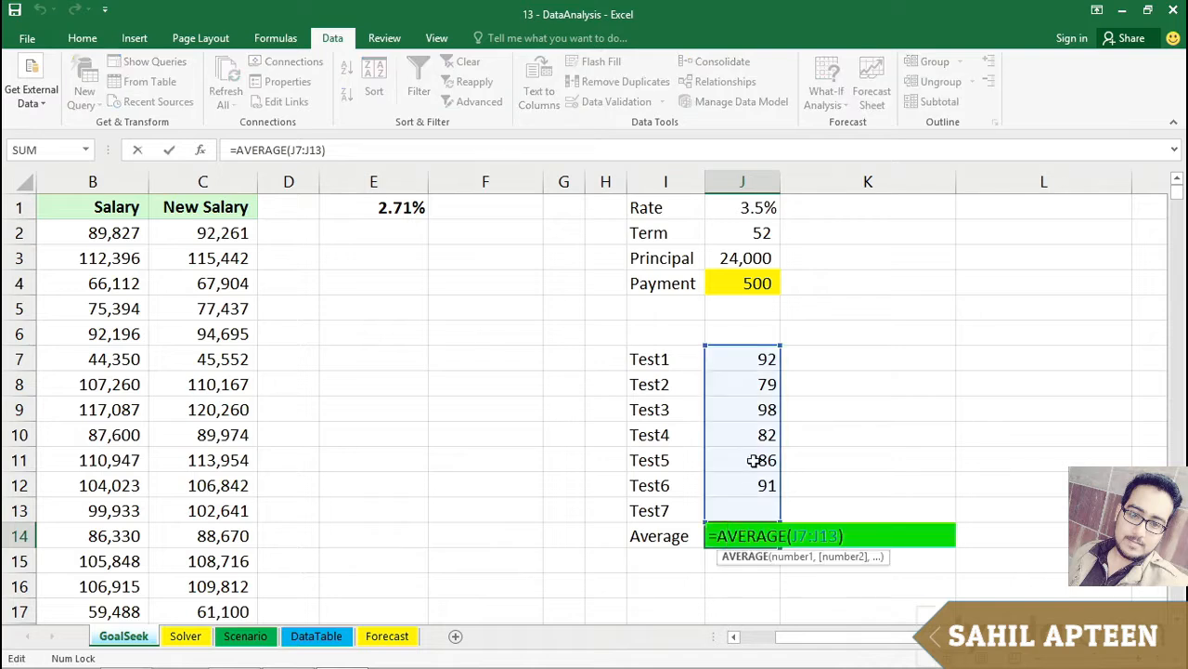
drag(750, 360, 740, 505)
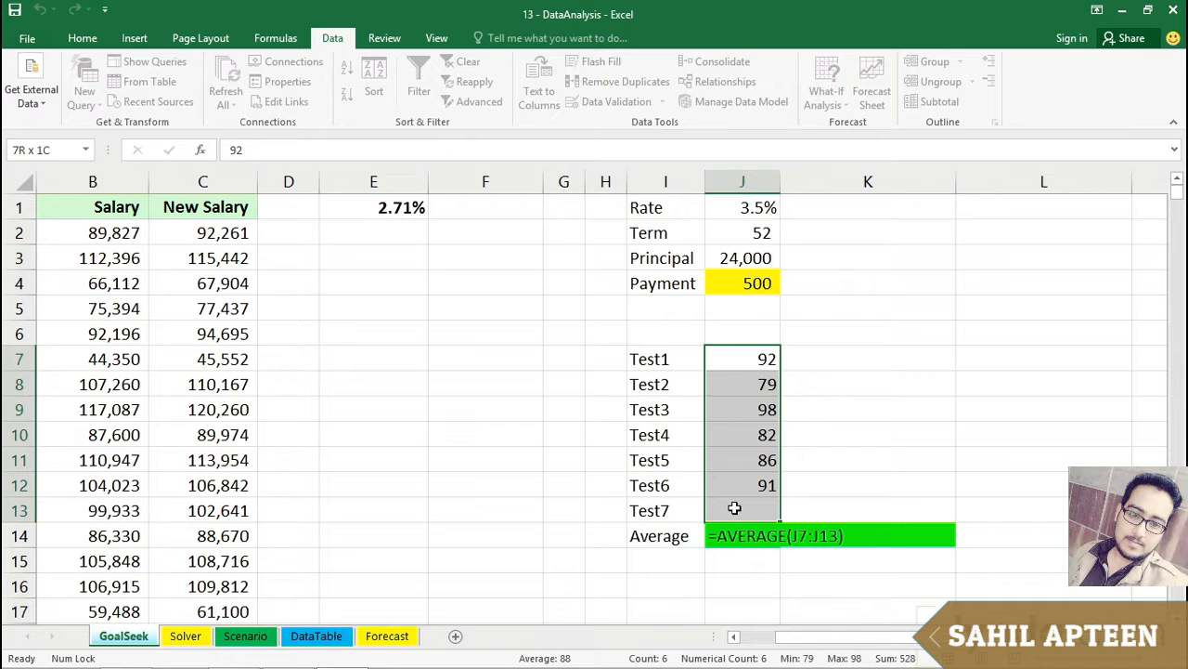
key(Return)
click(734, 508)
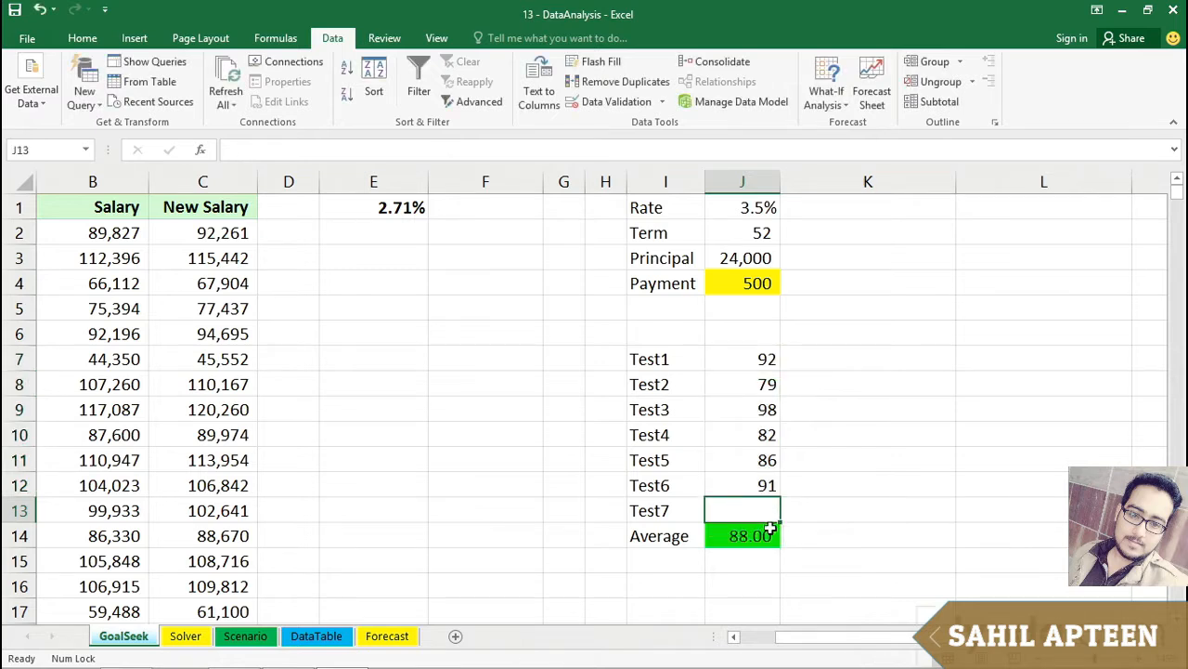
click(748, 529)
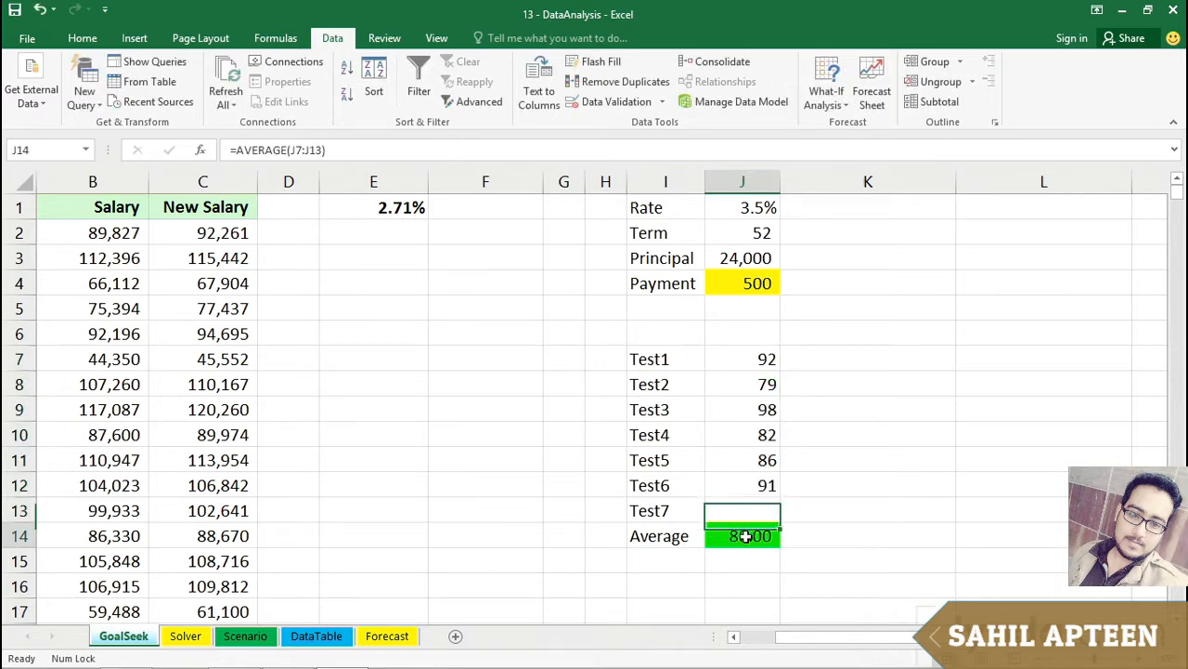
- Try a Goal Seek that sets average cell J14 to 90 by changing Test7 cell J13, and discard the solution
click(748, 516)
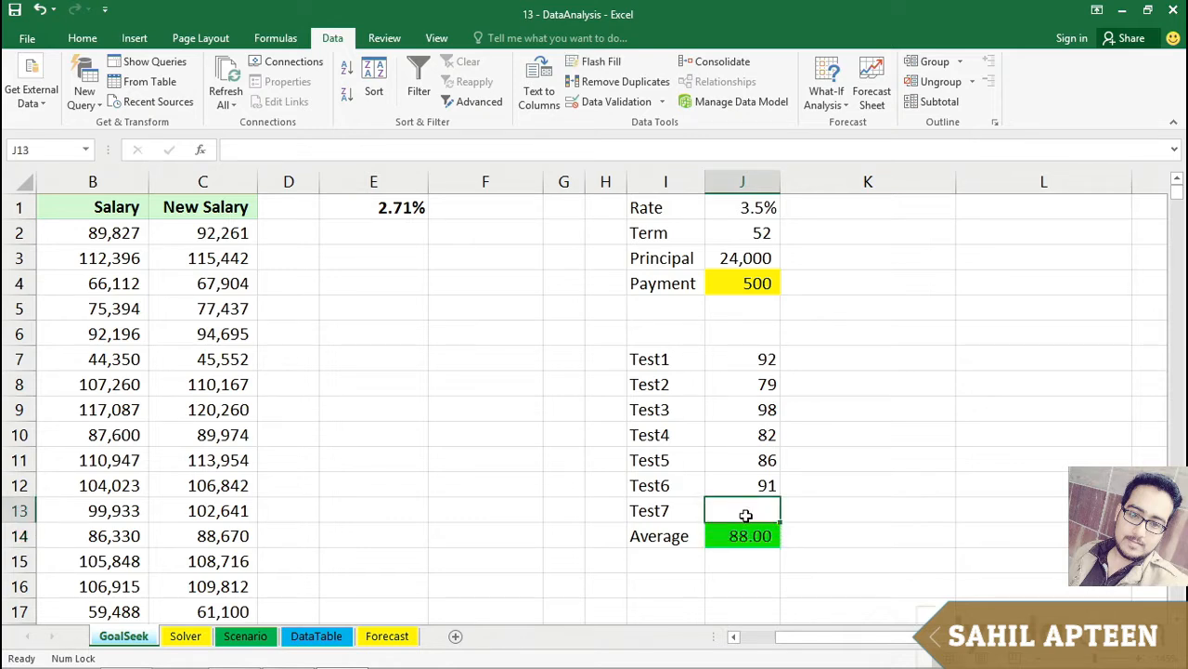
click(743, 536)
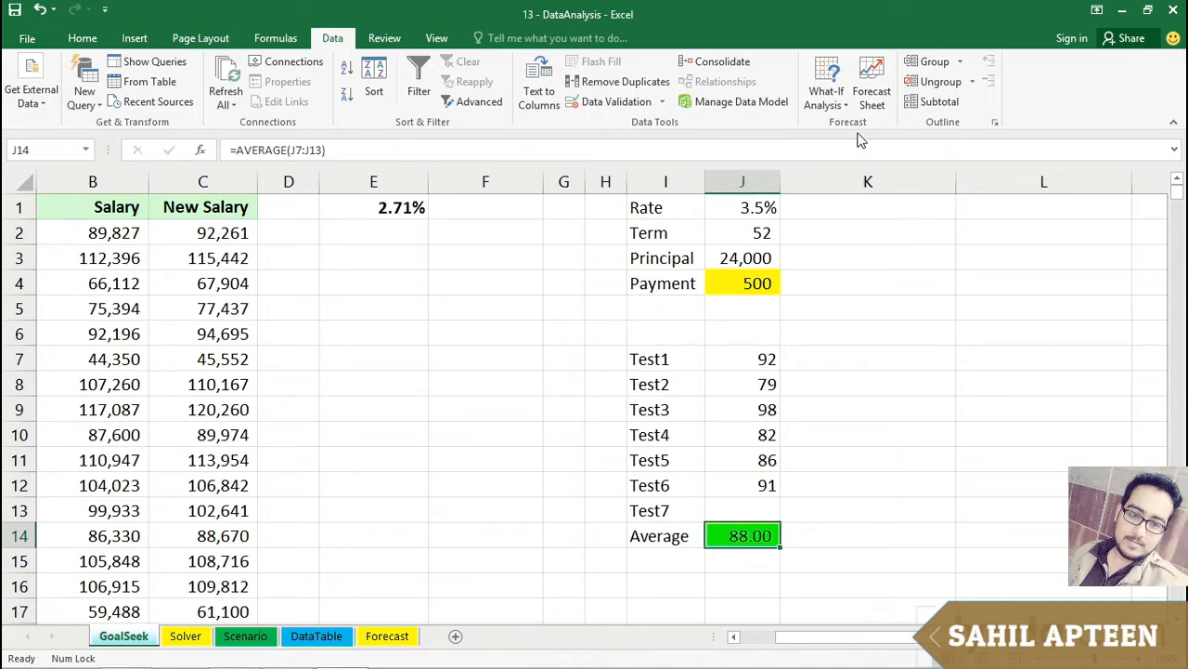
click(827, 92)
click(850, 144)
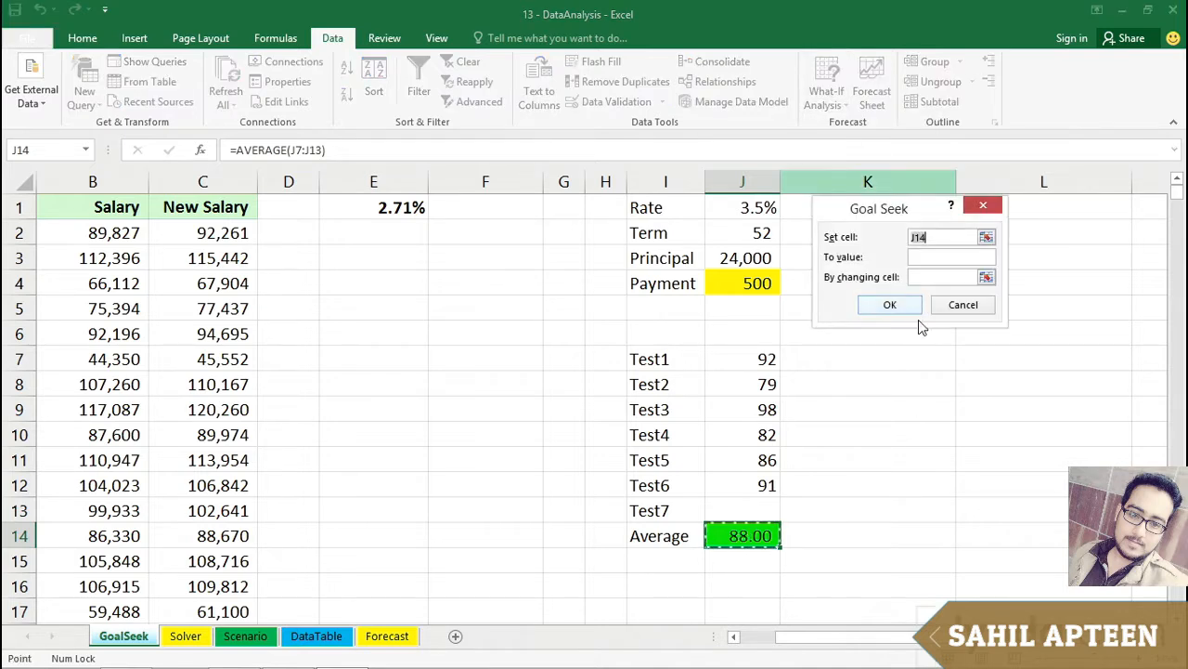
drag(874, 213, 856, 393)
click(918, 443)
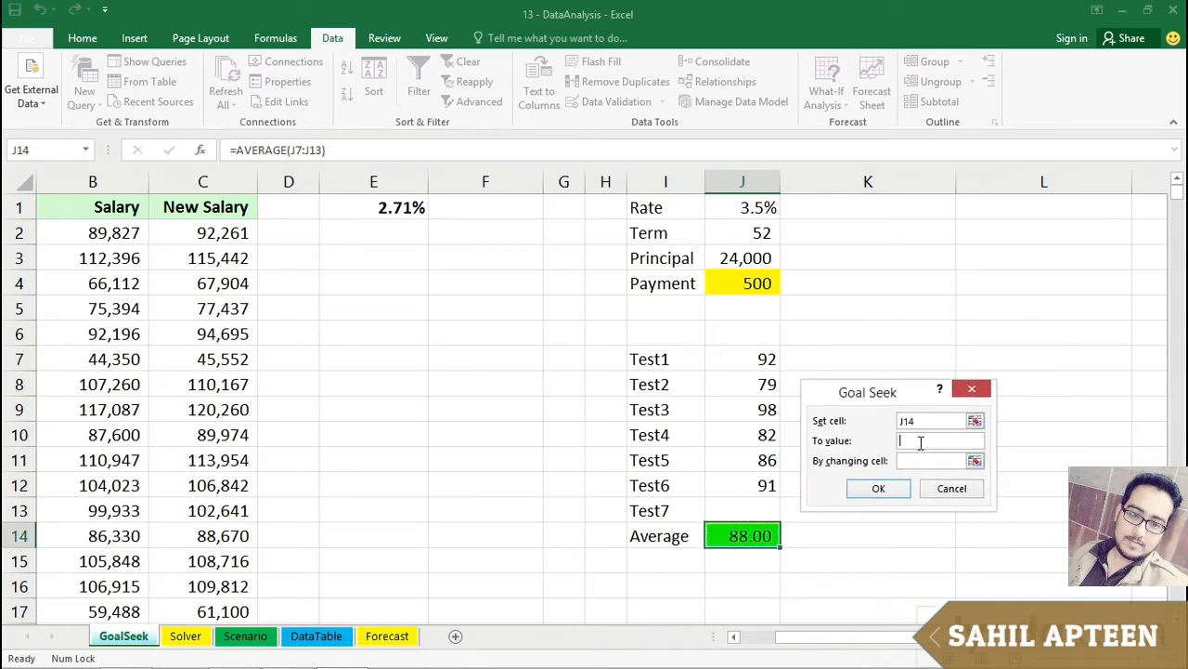
click(916, 460)
click(752, 501)
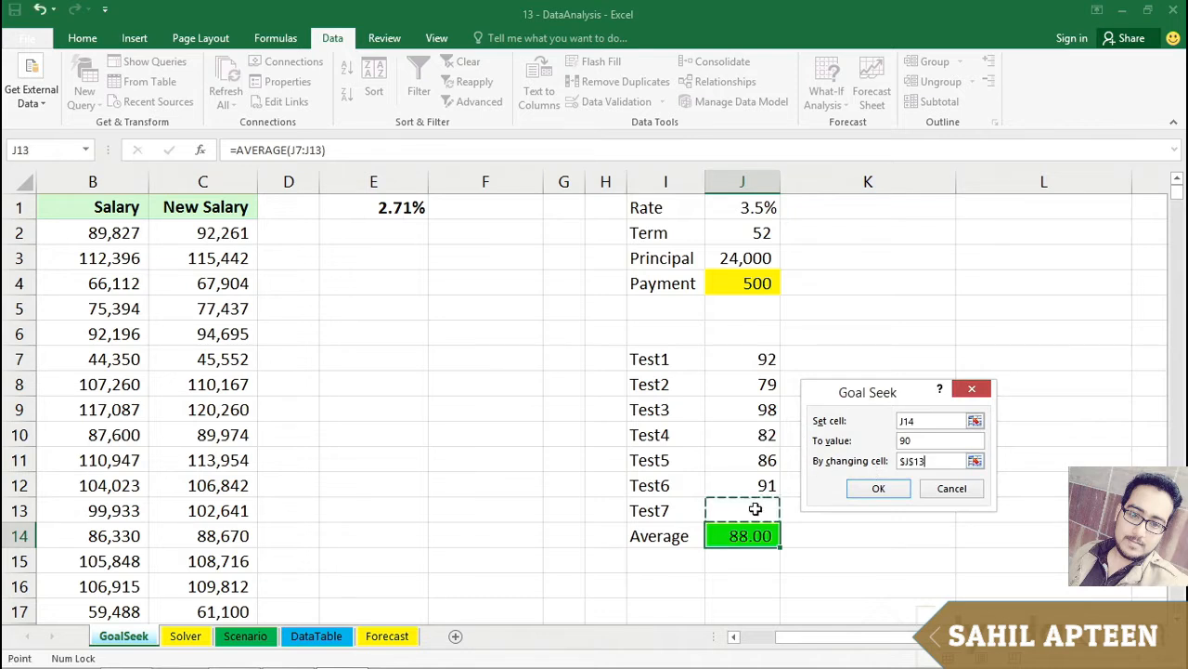
click(881, 490)
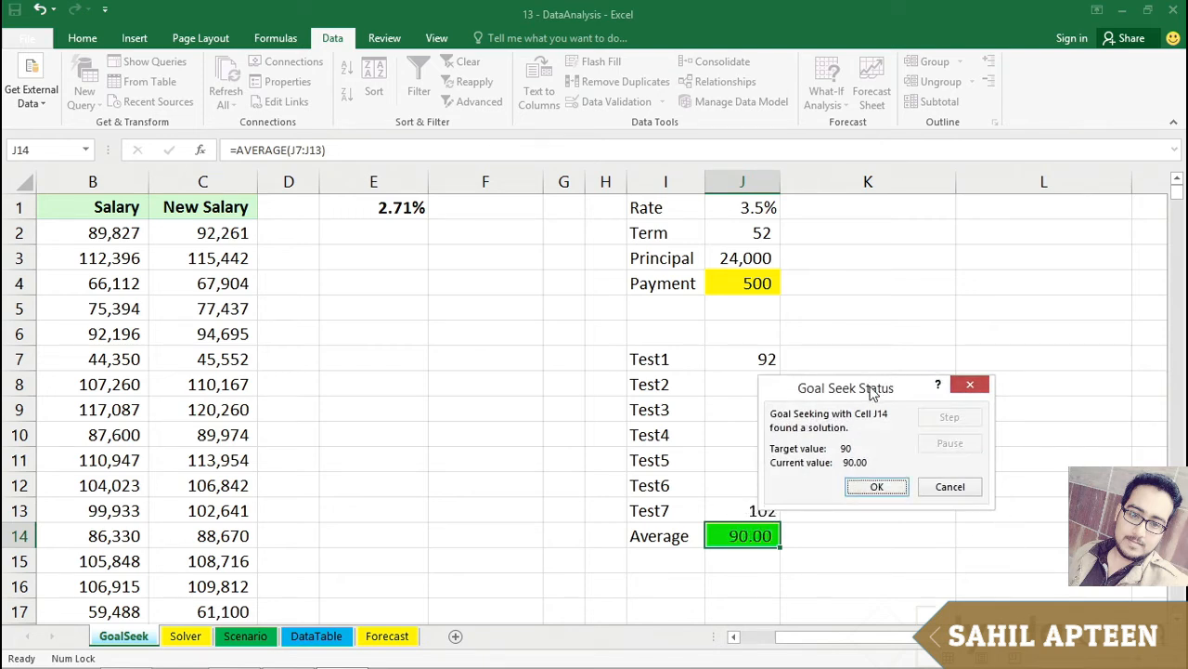
drag(873, 385, 929, 355)
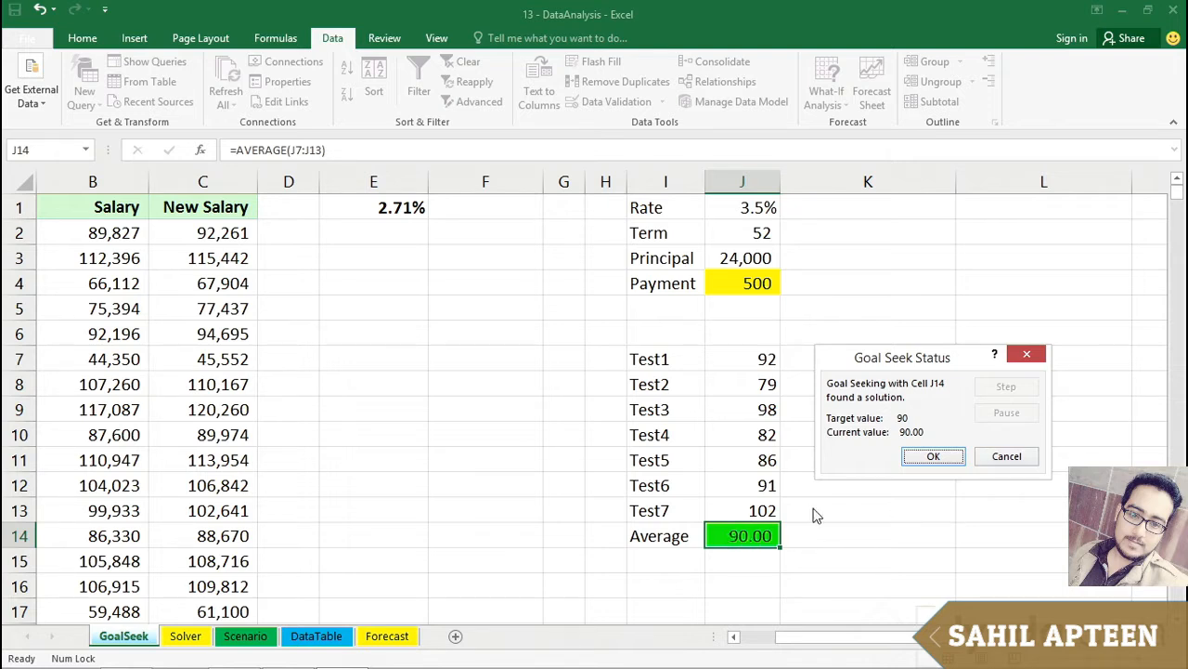
click(991, 454)
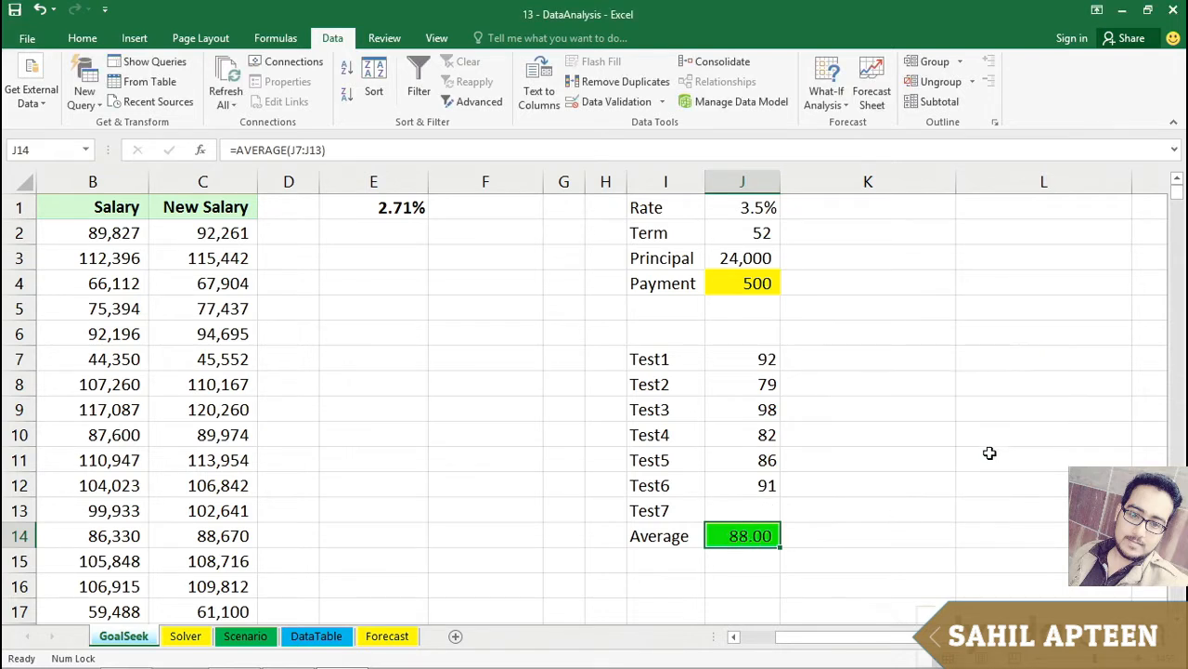
- Run Goal Seek to set average cell J14 to 89.5 by changing Test7 cell J13, and keep the solution
click(831, 90)
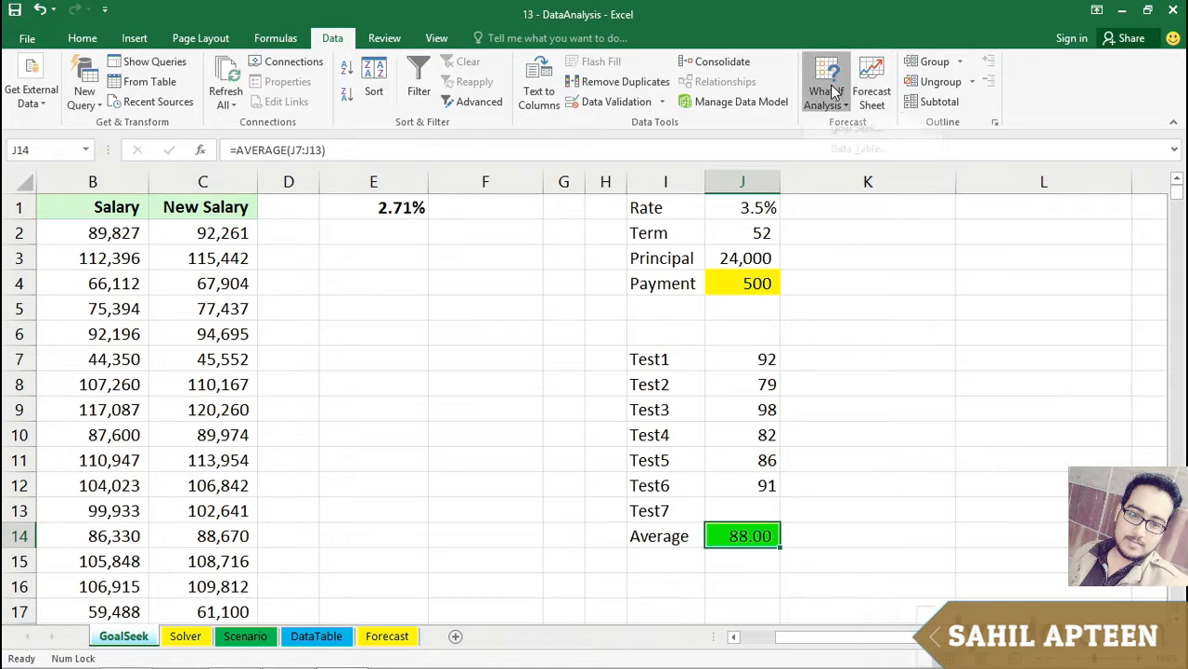
click(850, 144)
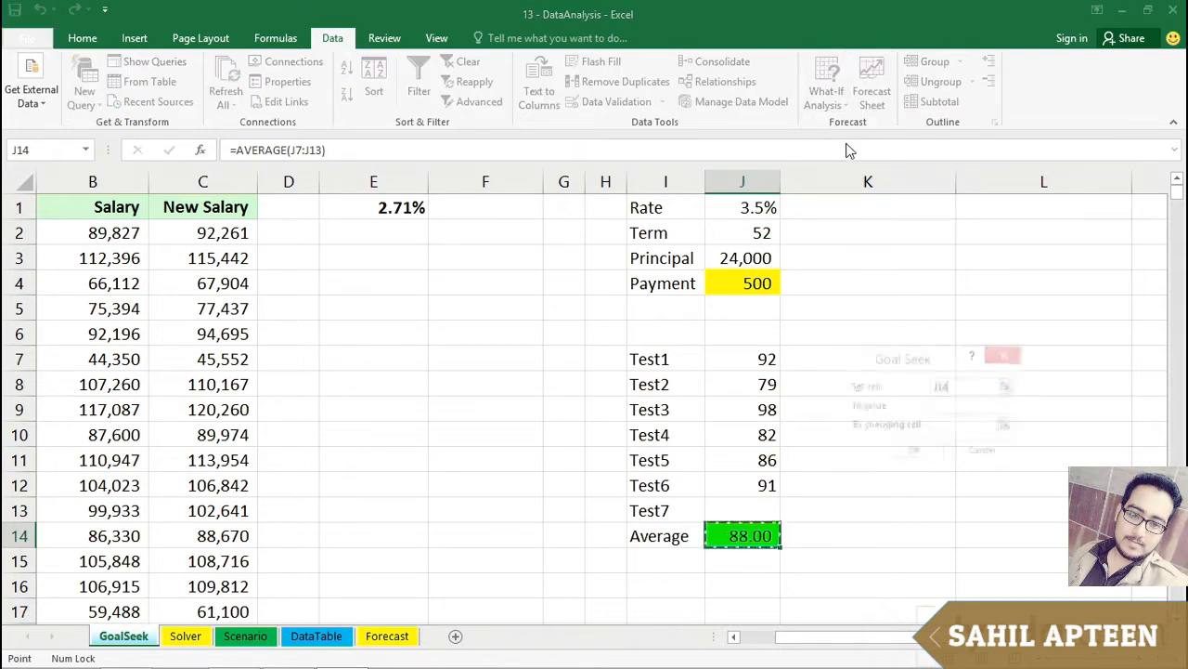
click(952, 406)
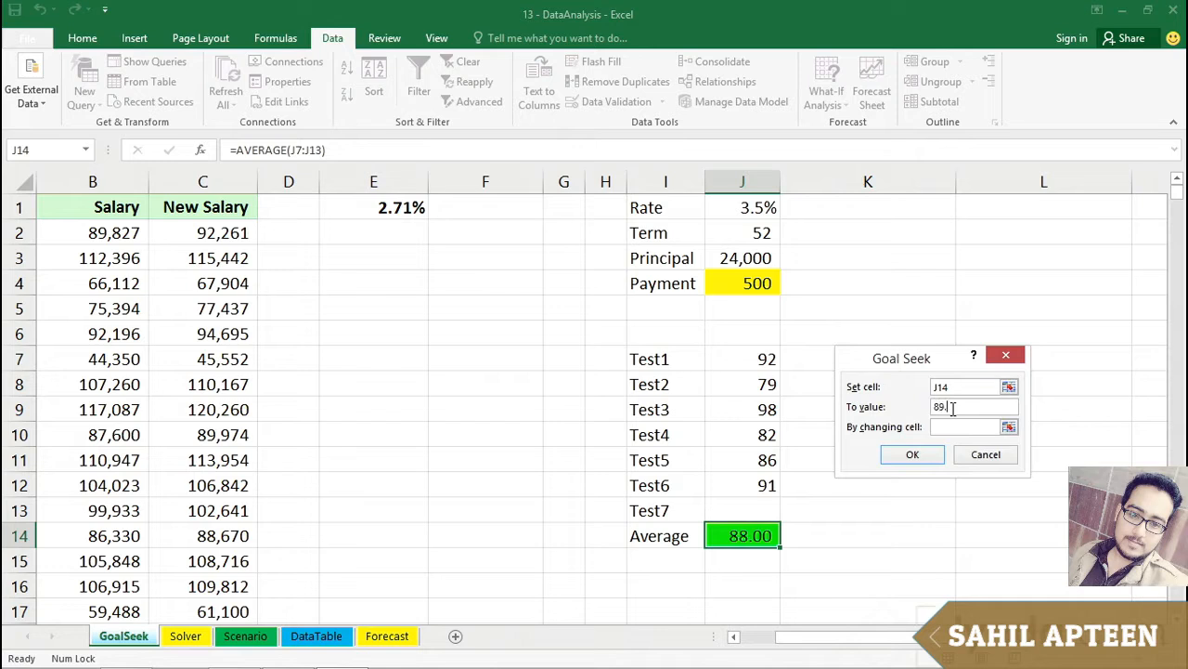
click(956, 425)
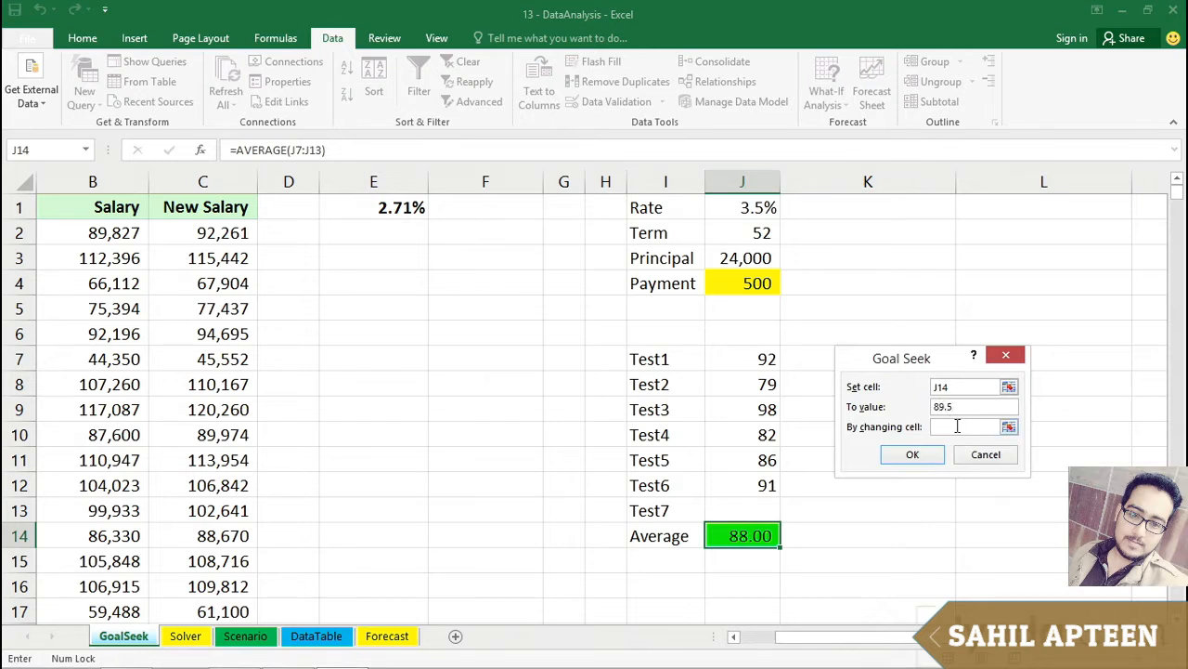
click(740, 505)
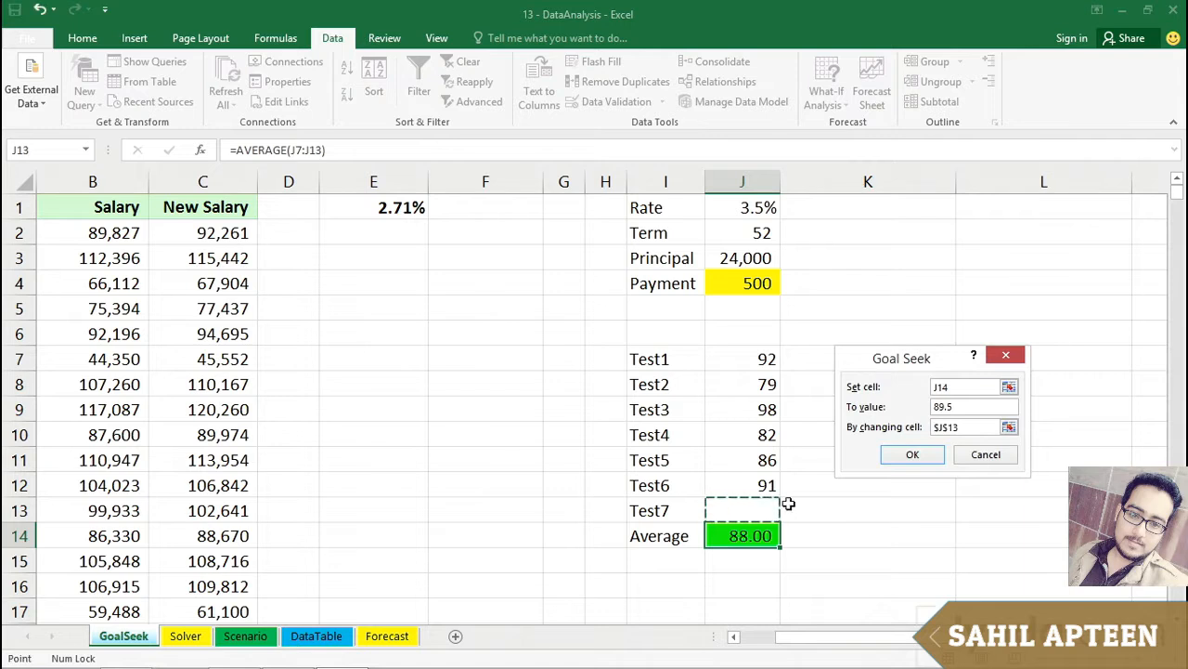
click(912, 456)
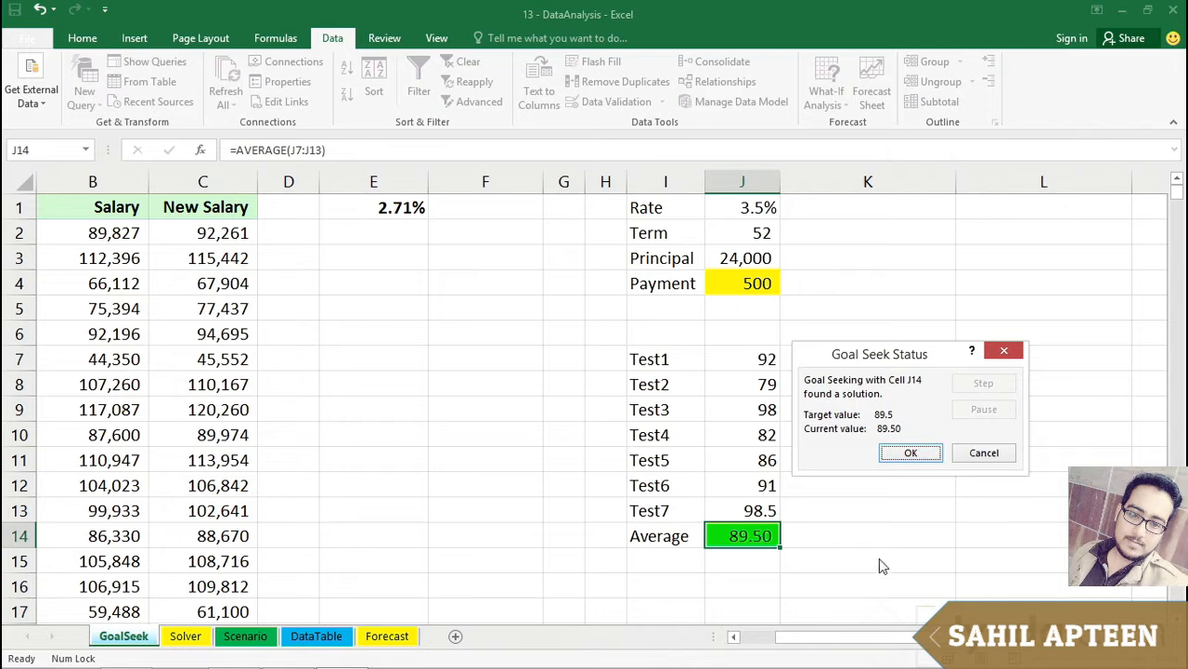
click(912, 454)
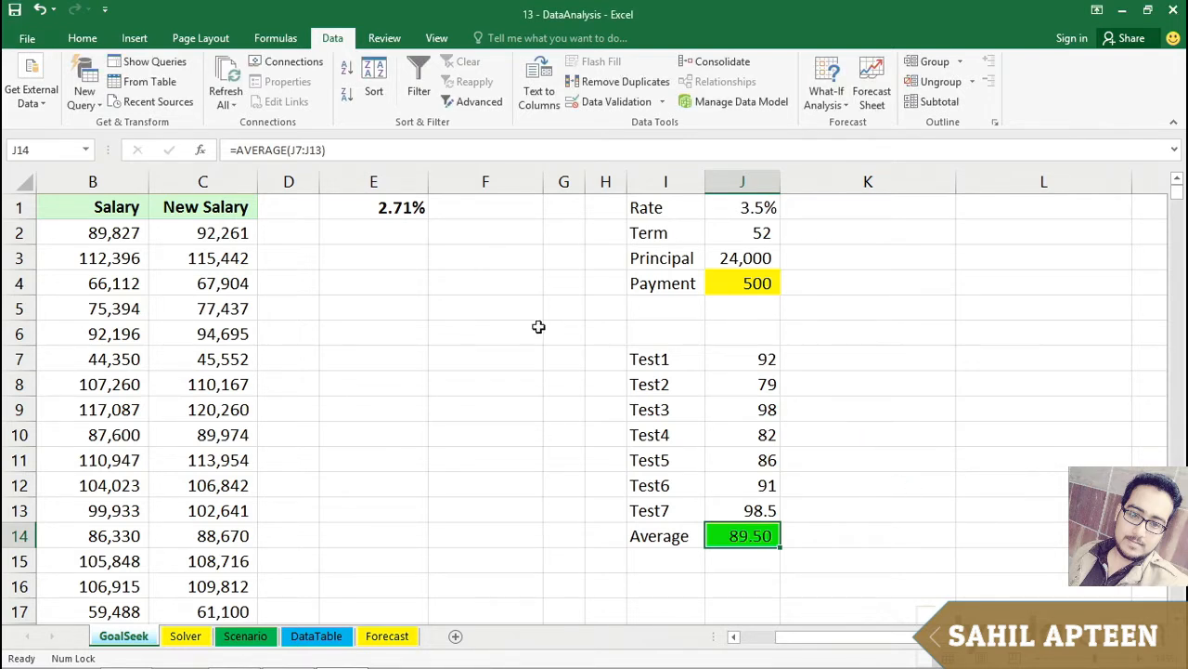
- Review the New Salary formulas in column C, the raise percentage in E1, and the column's overall sum
click(207, 254)
click(201, 365)
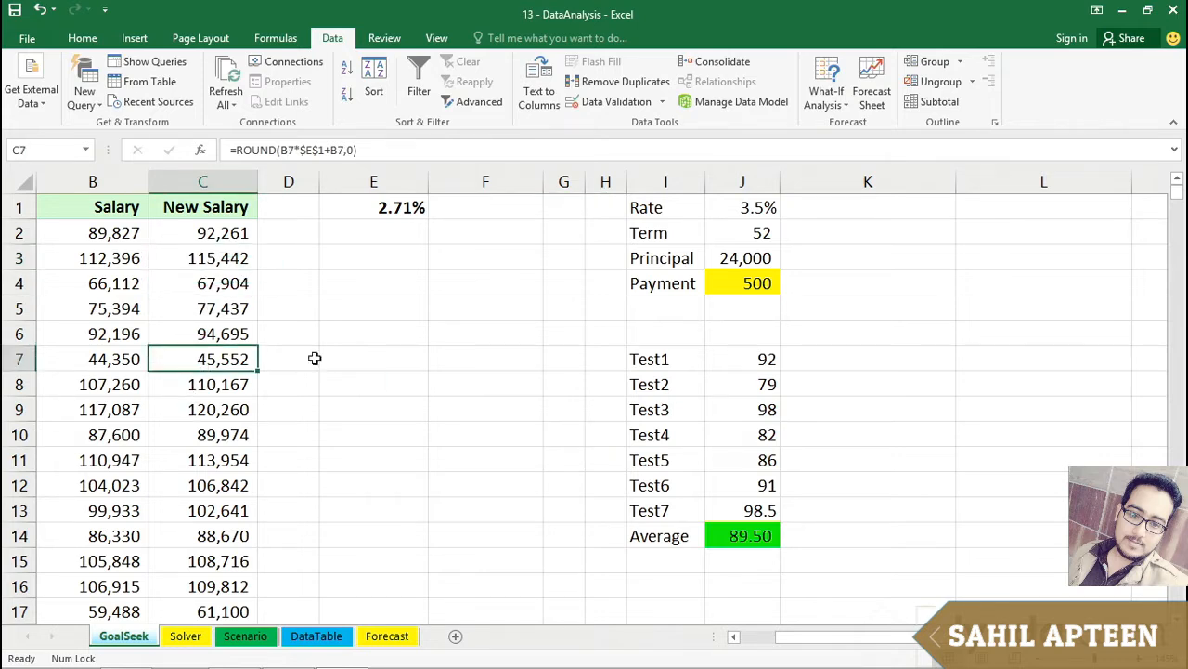
click(735, 637)
click(554, 207)
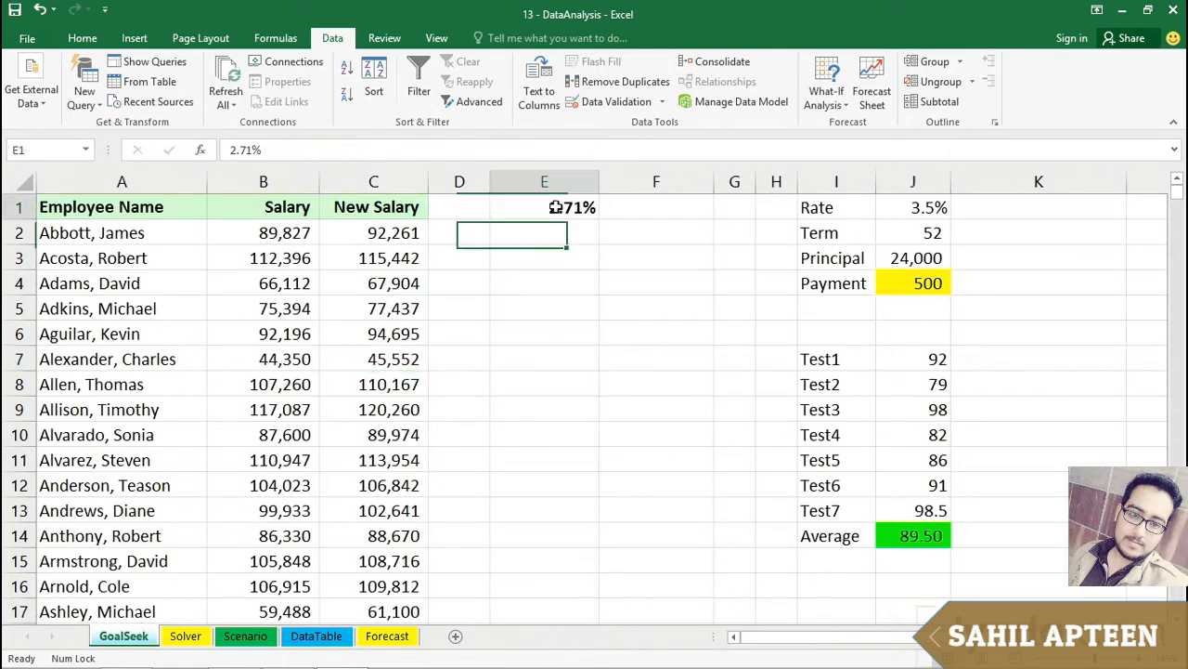
click(376, 230)
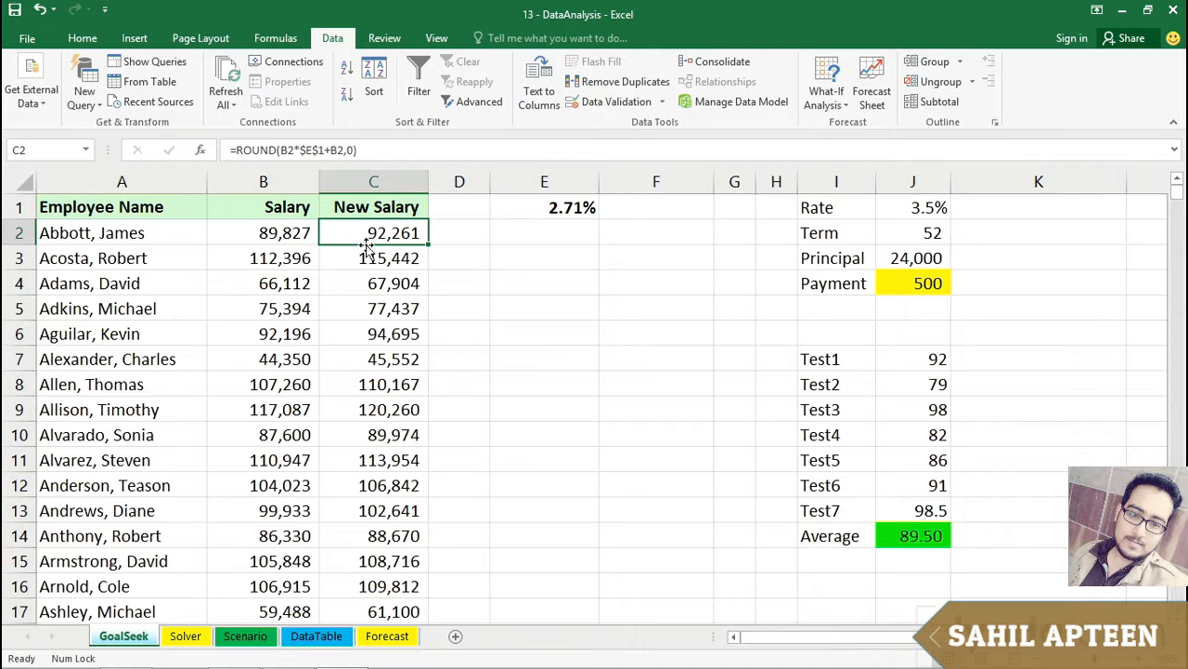
click(361, 181)
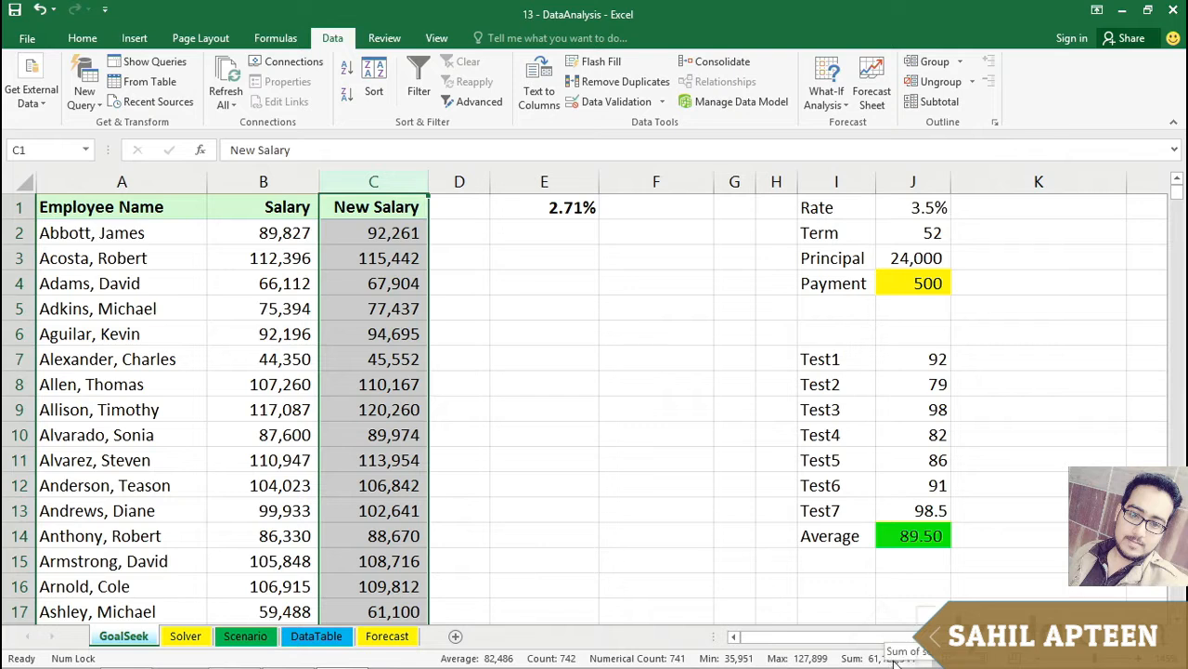
- Total the whole New Salary column in cell E3 with the formula =SUM(C:C)
click(534, 259)
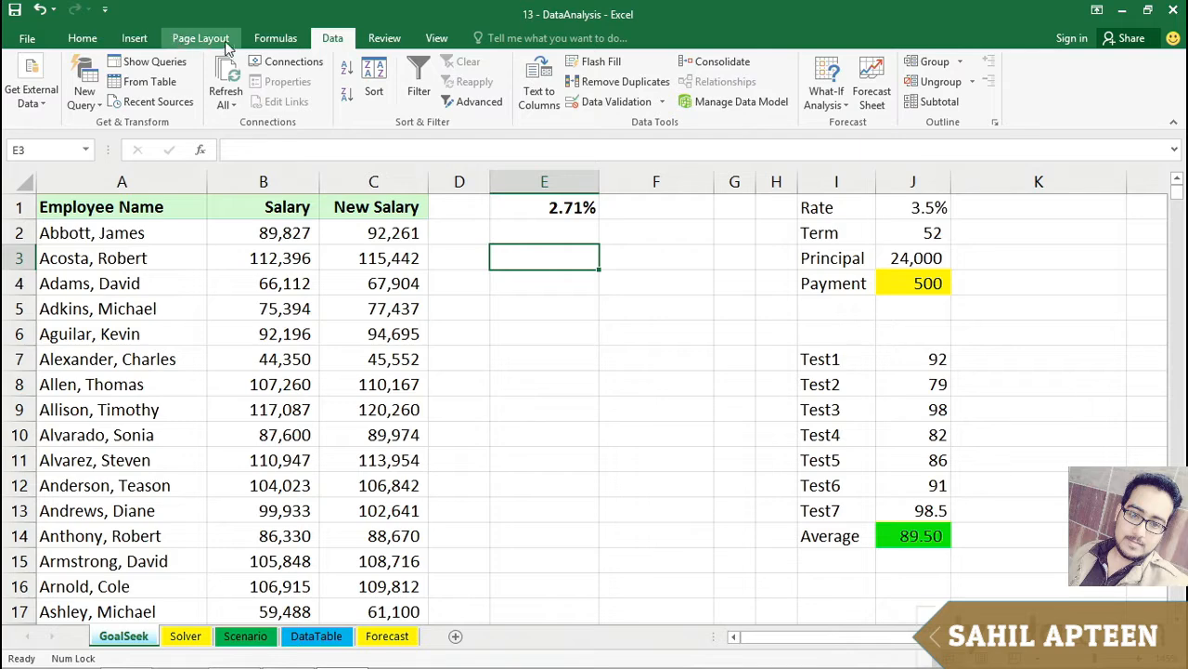
click(277, 40)
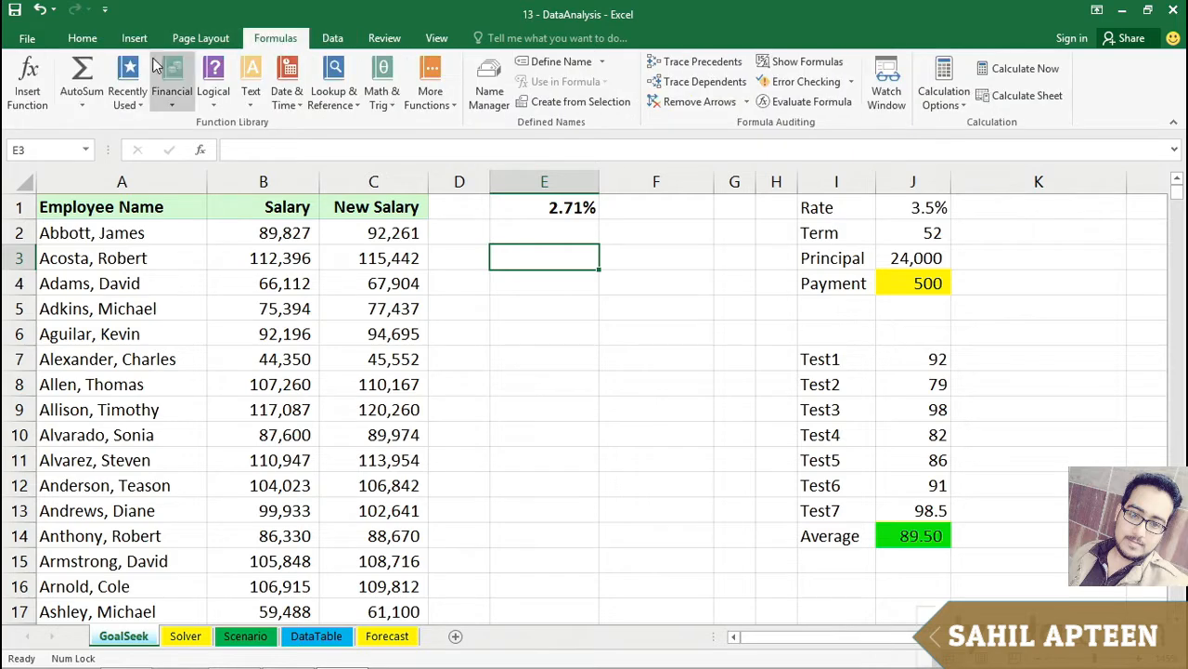
click(81, 73)
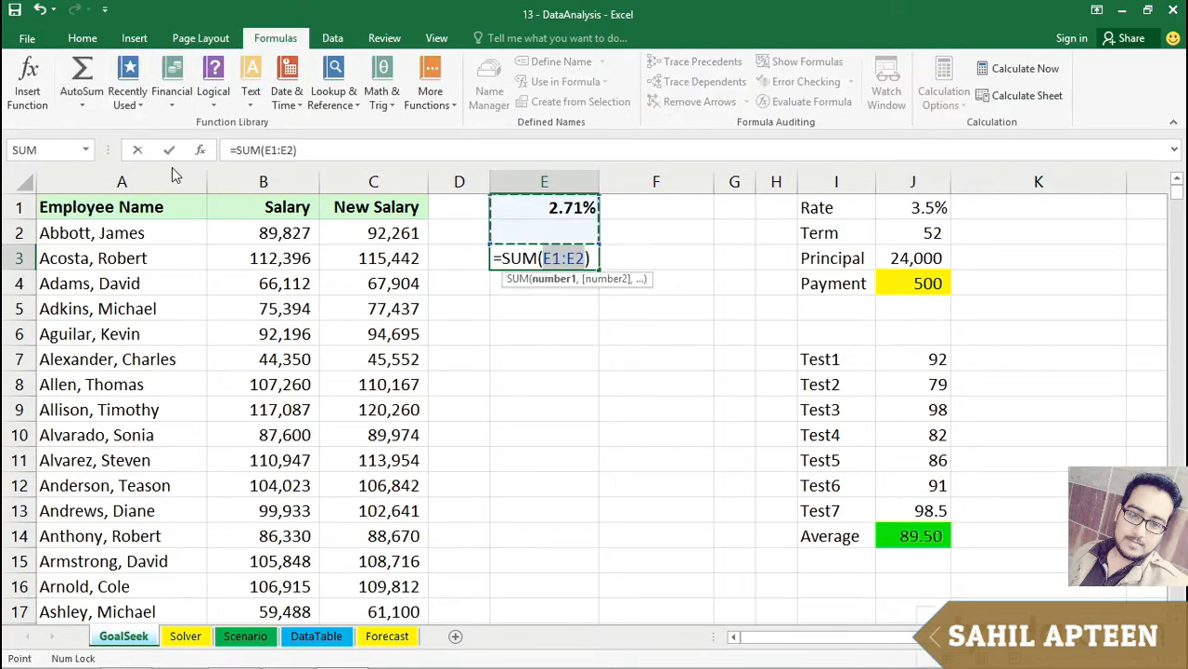
click(374, 181)
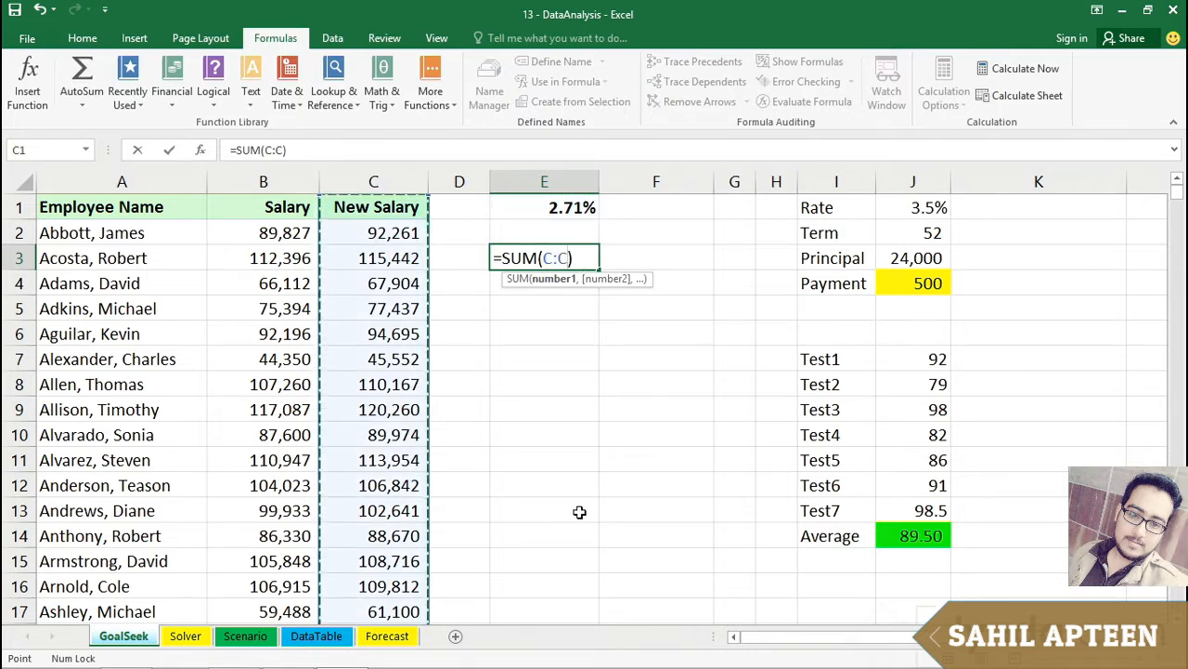
key(Return)
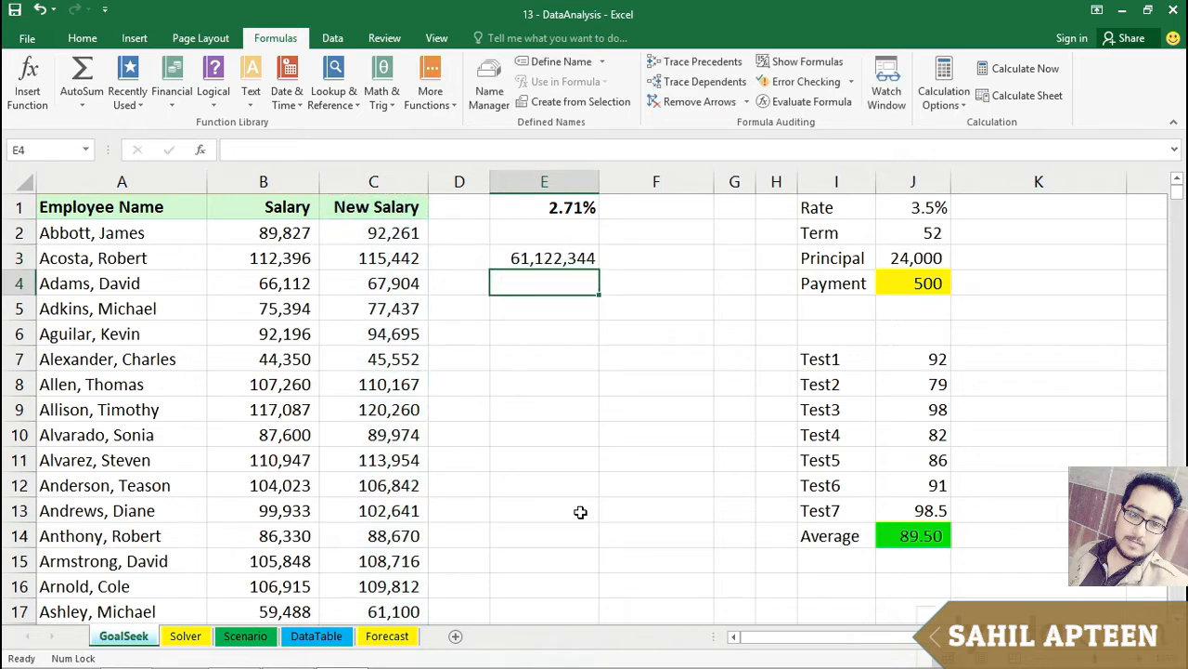
- Examine how the New Salary formulas in C2, C5 and C9 depend on percentage cell E1 and feed the total in E3
click(552, 261)
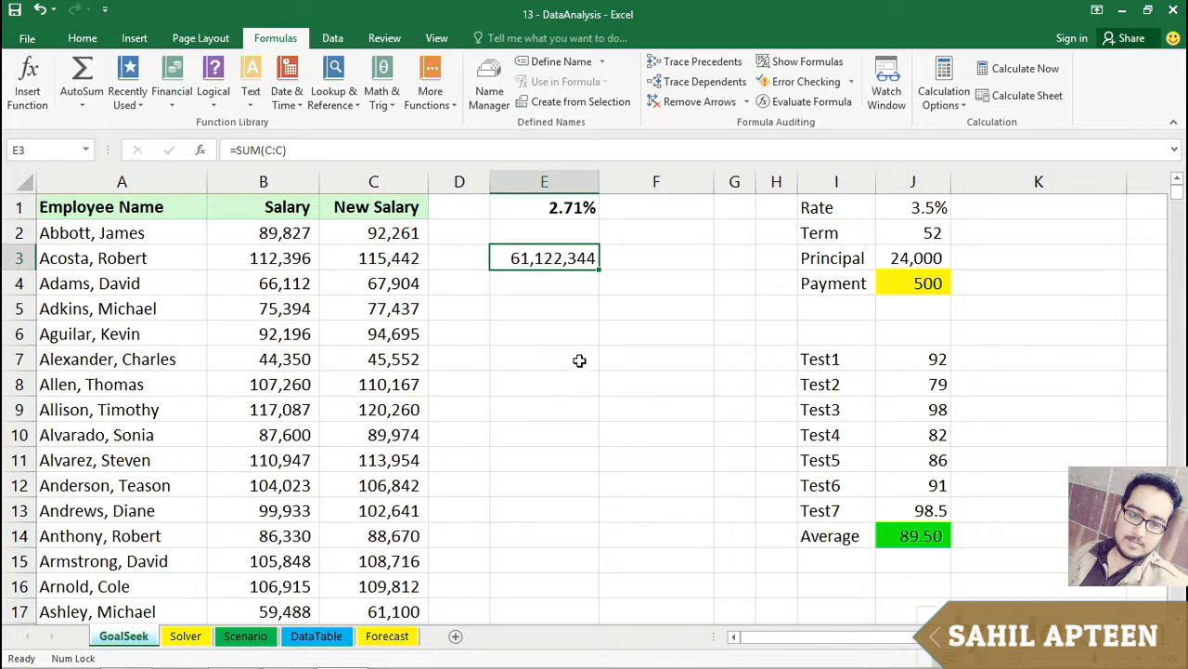
click(553, 207)
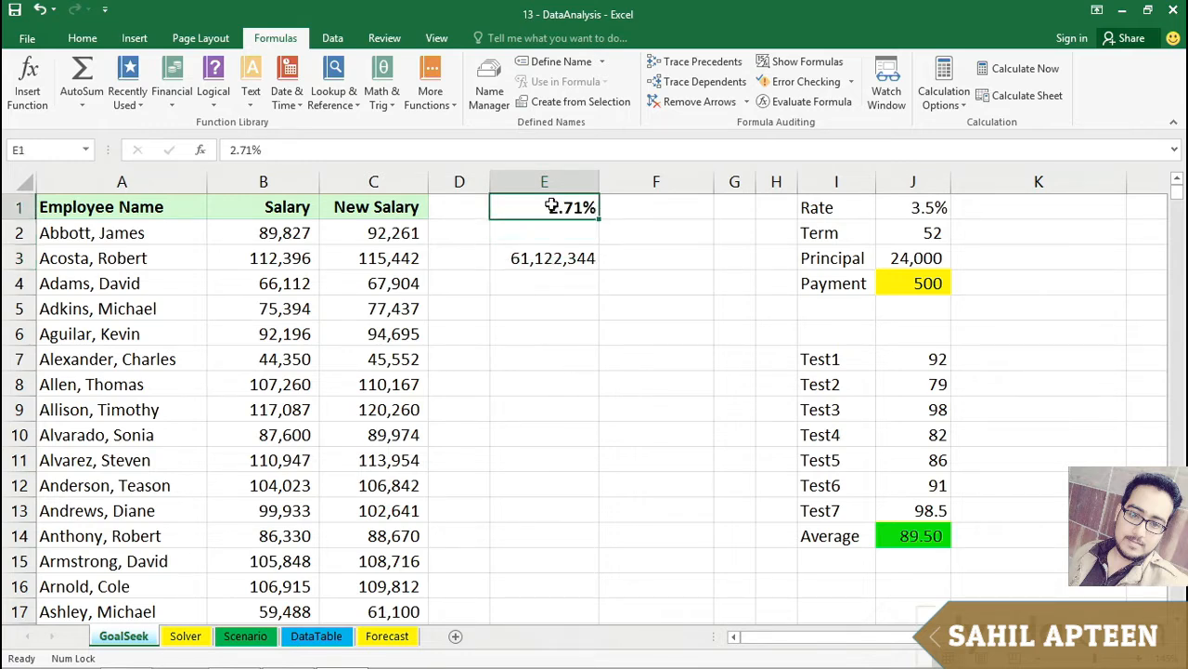
double_click(390, 230)
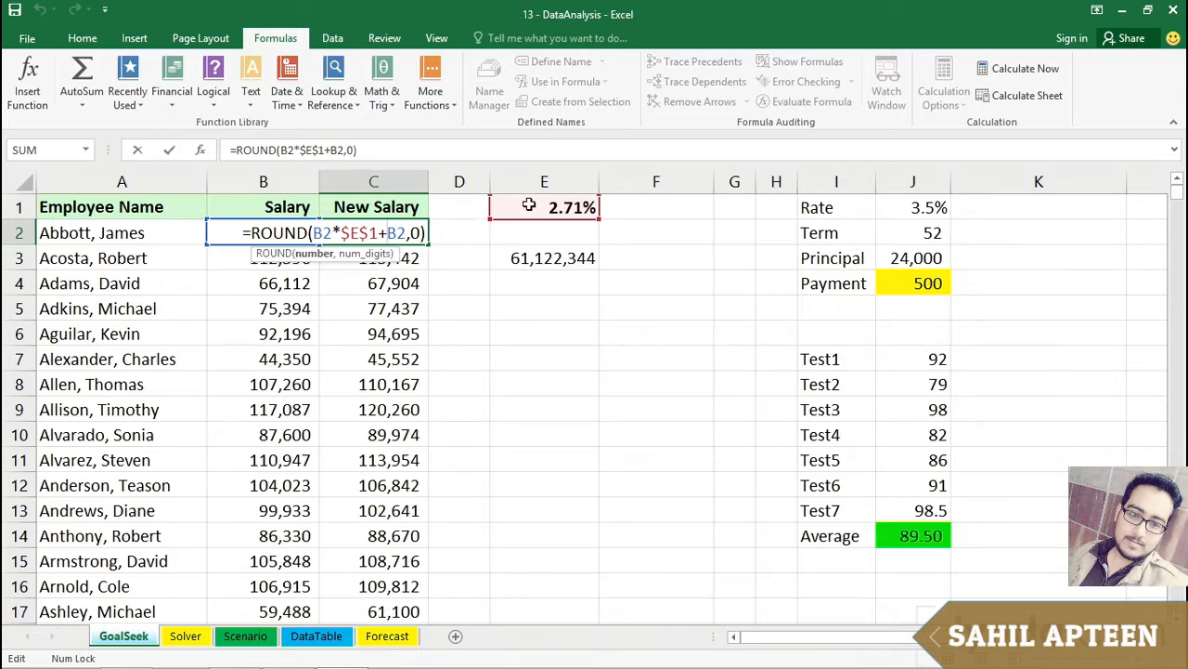
key(Escape)
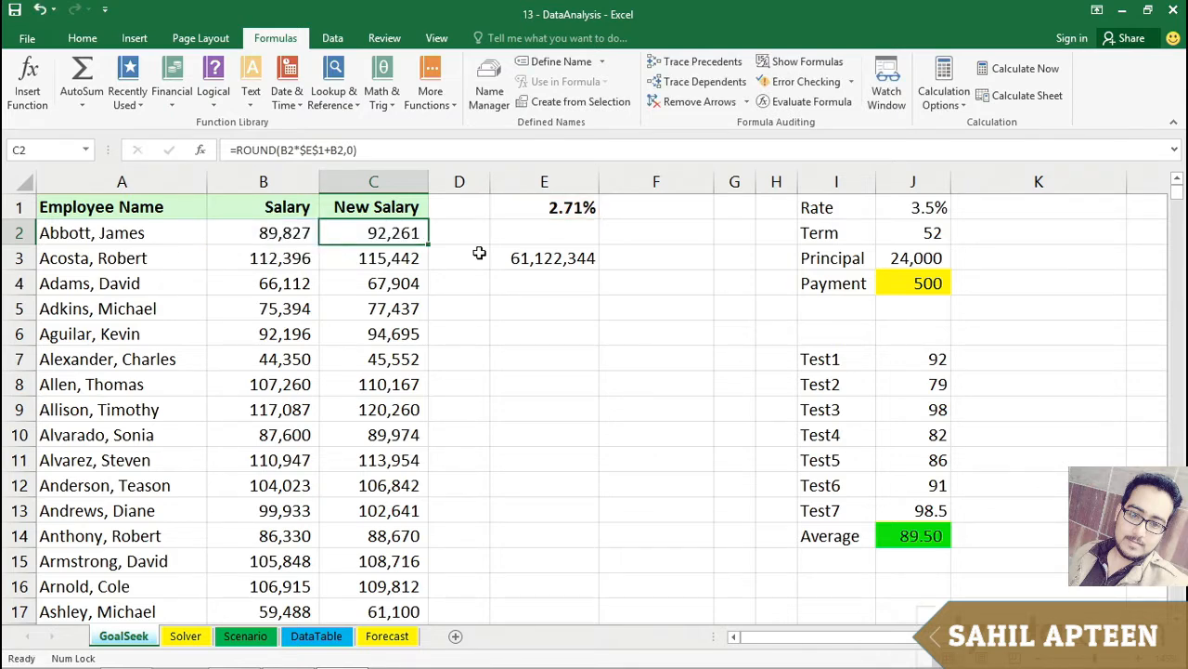
double_click(397, 309)
key(Escape)
double_click(384, 409)
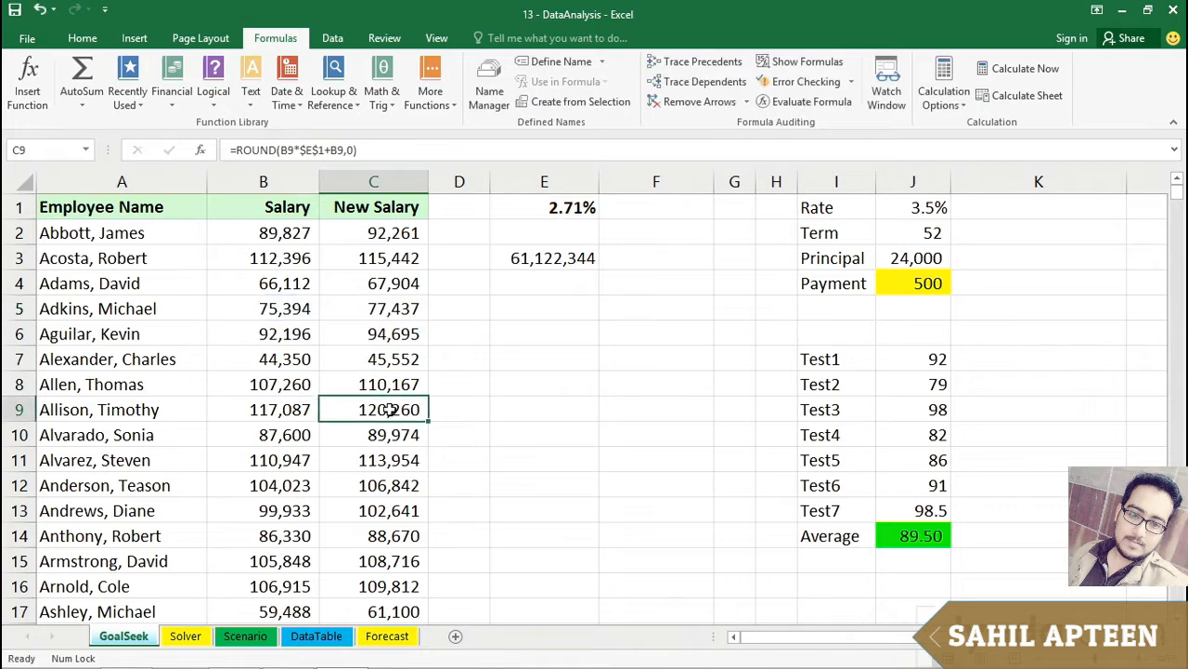
key(Escape)
click(527, 258)
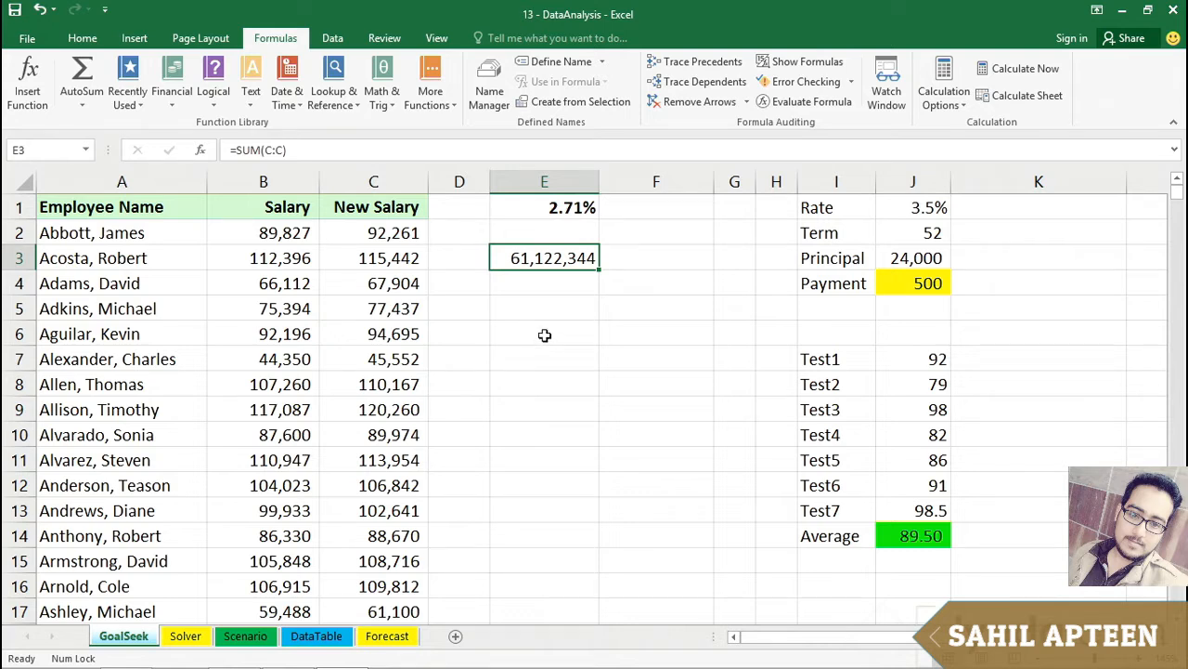
click(526, 205)
- Run Goal Seek to set total cell E3 to 62000000 by changing percentage cell E1, and keep the solution
click(523, 257)
click(335, 39)
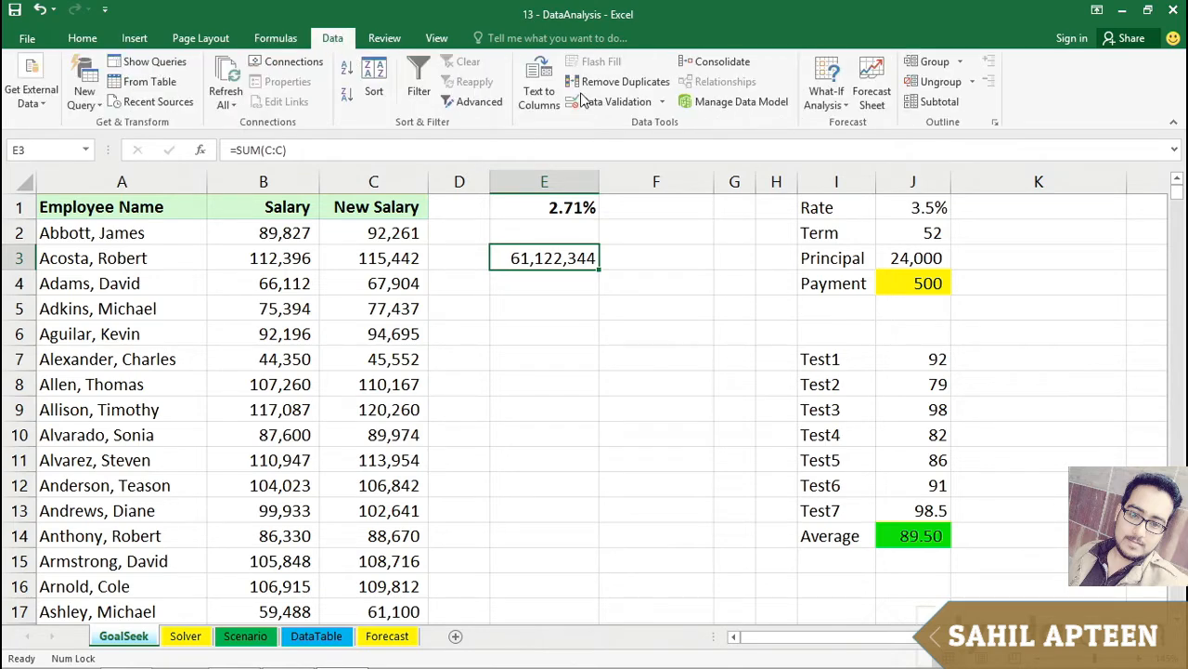
click(823, 97)
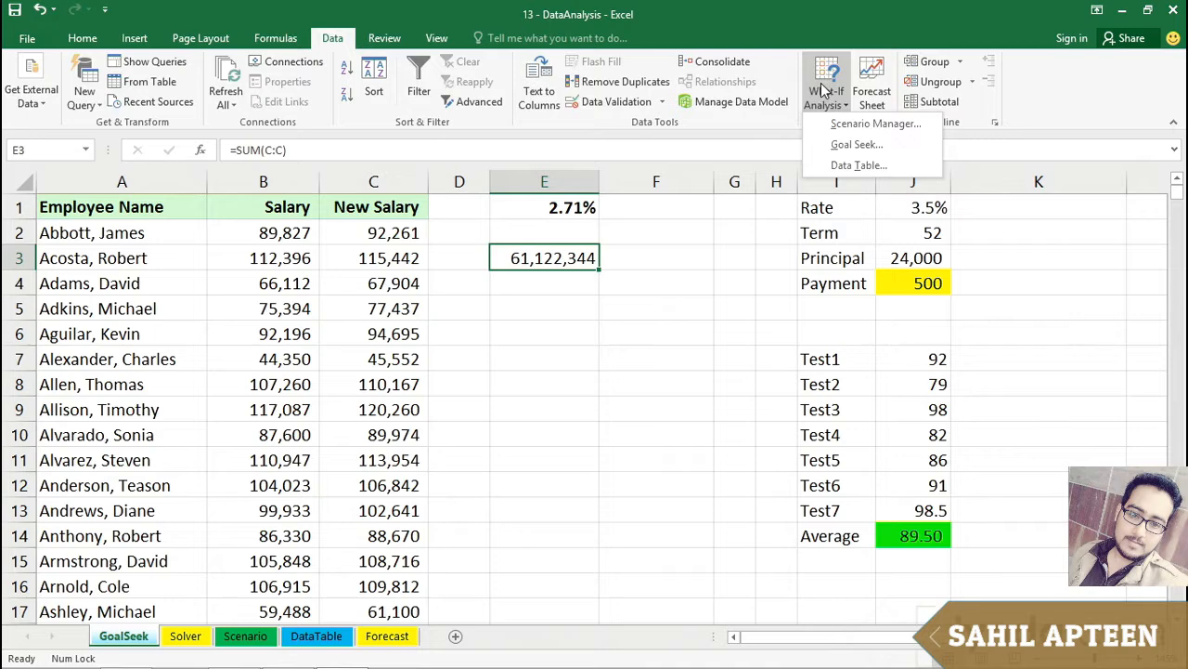
click(847, 144)
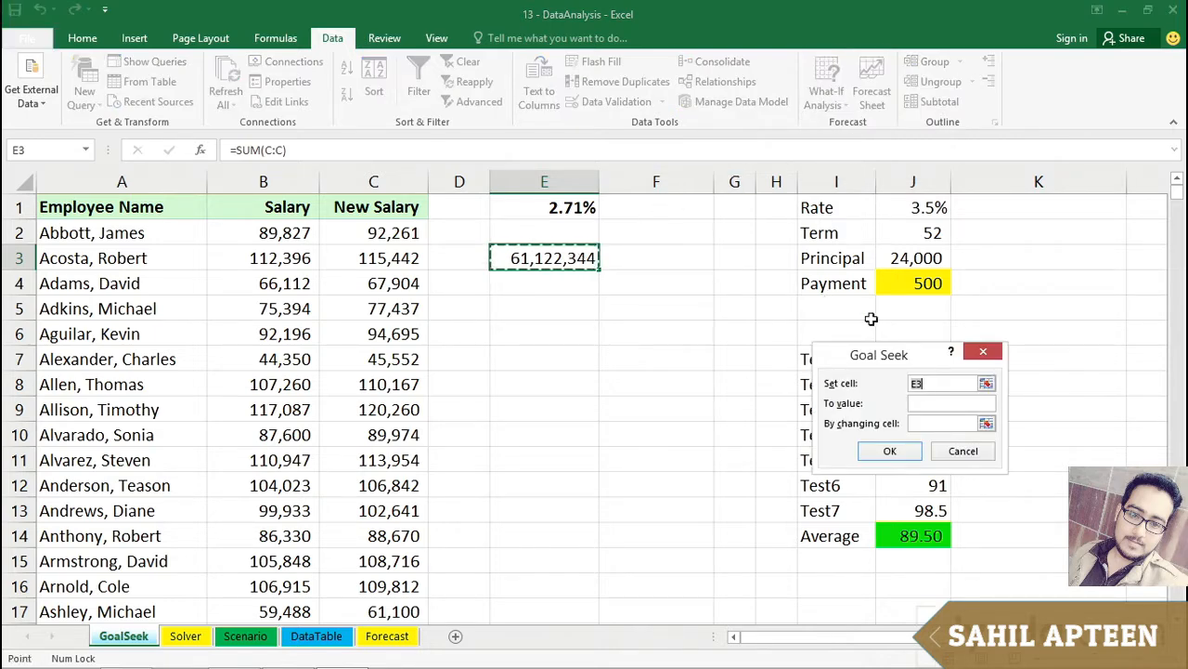
drag(921, 355, 594, 298)
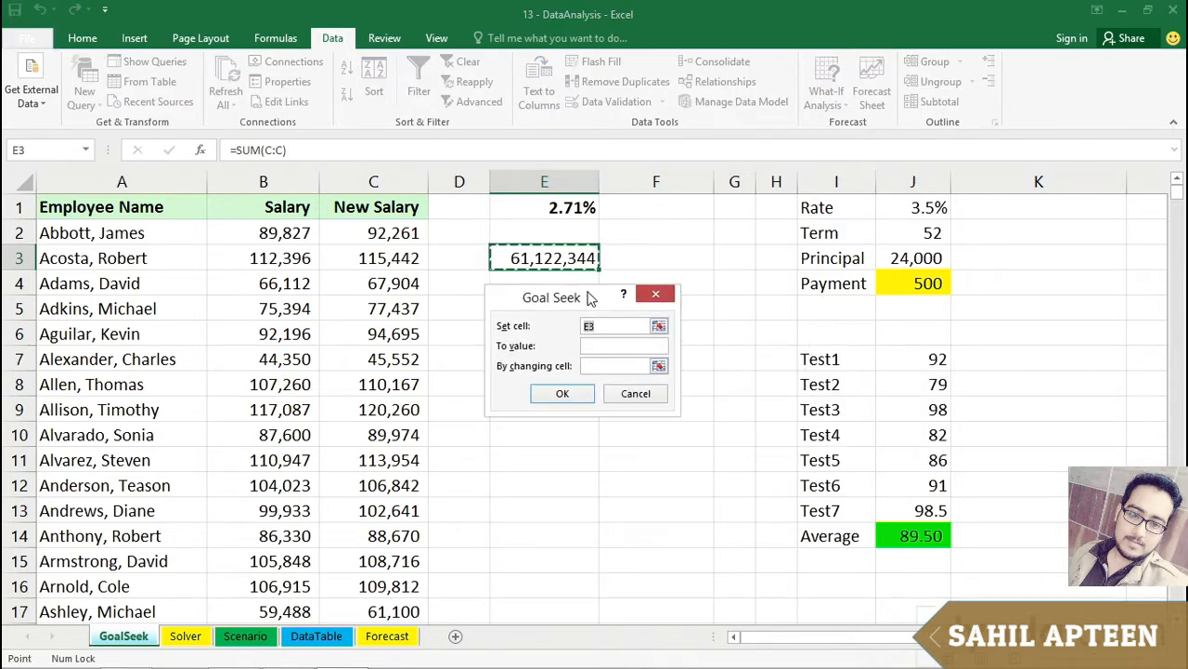
click(591, 347)
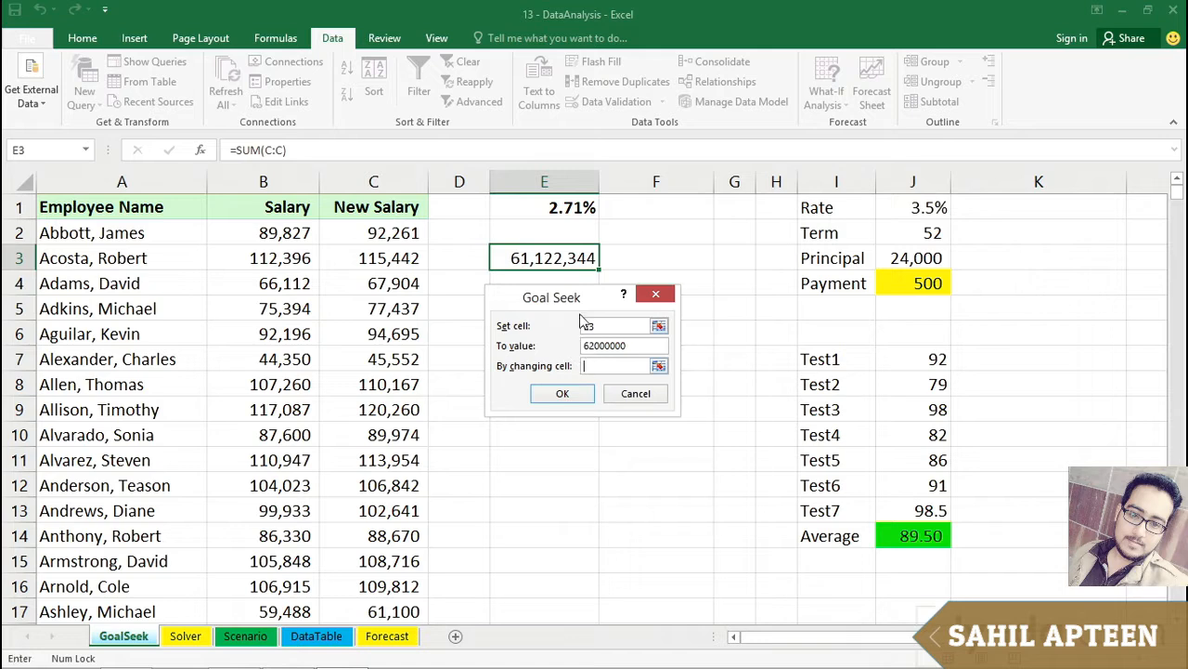
click(557, 206)
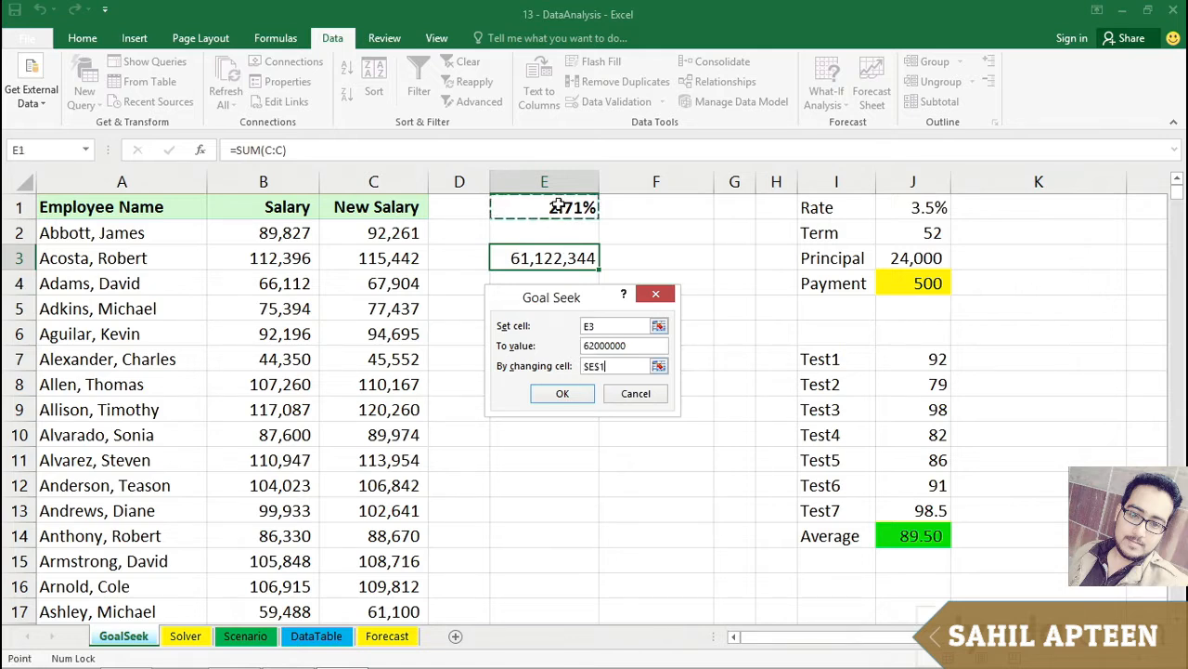
click(563, 393)
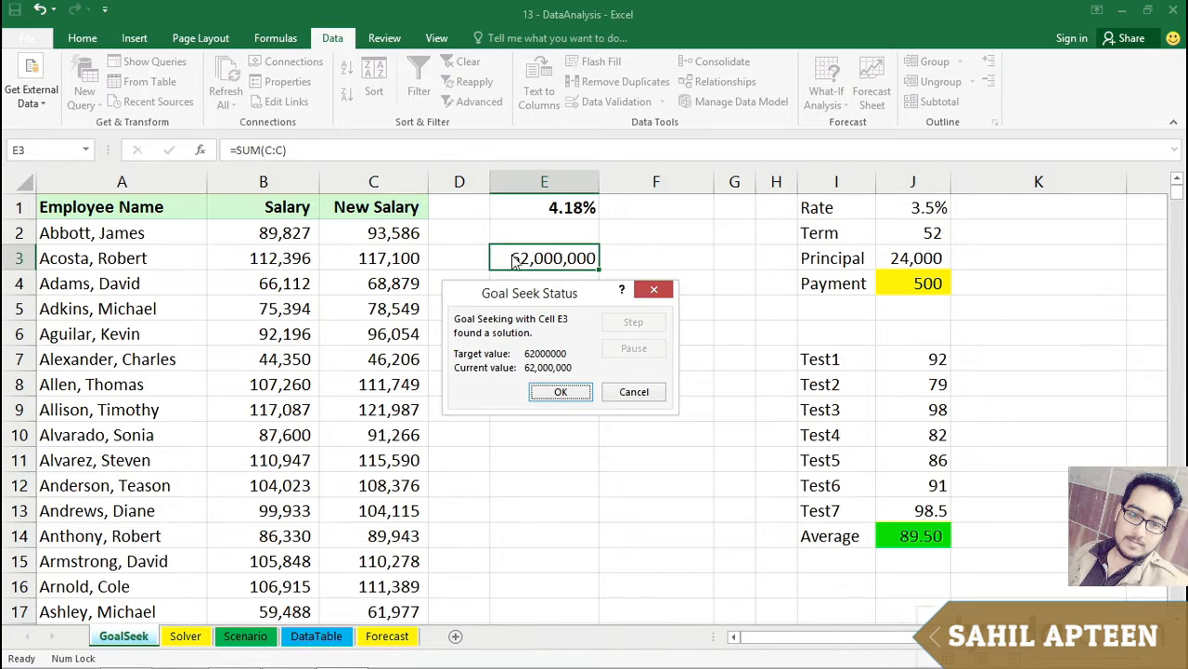
click(560, 392)
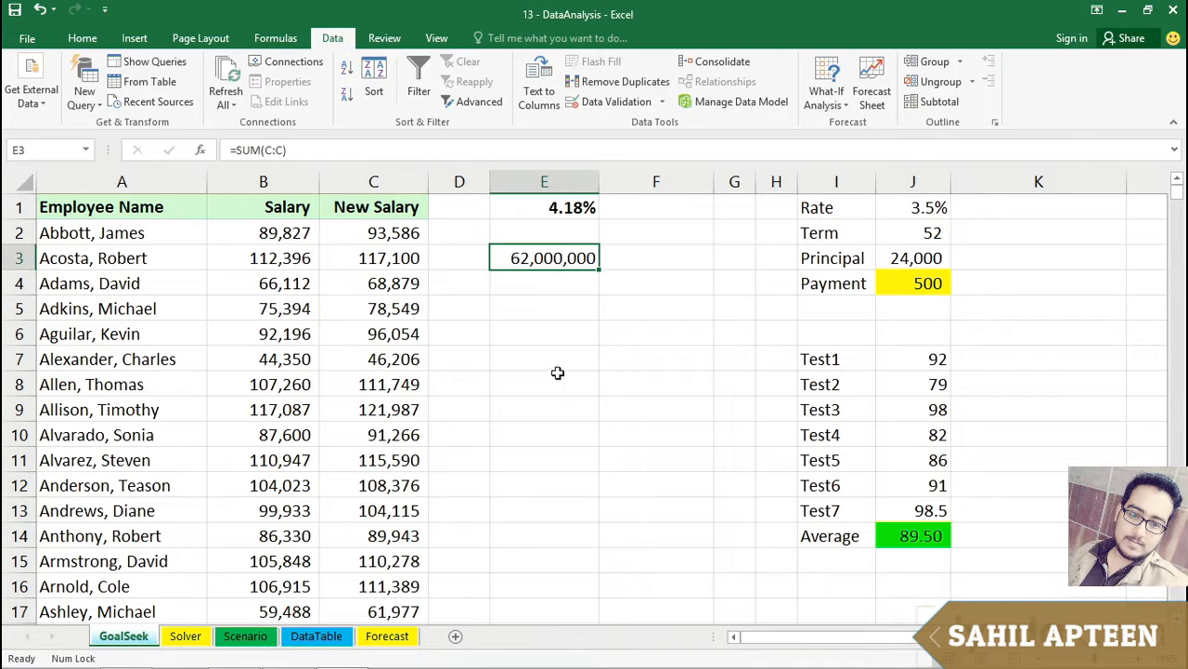
- Trim the raise percentage in E1 to exactly 4.18% and check the salary total in E3
click(535, 208)
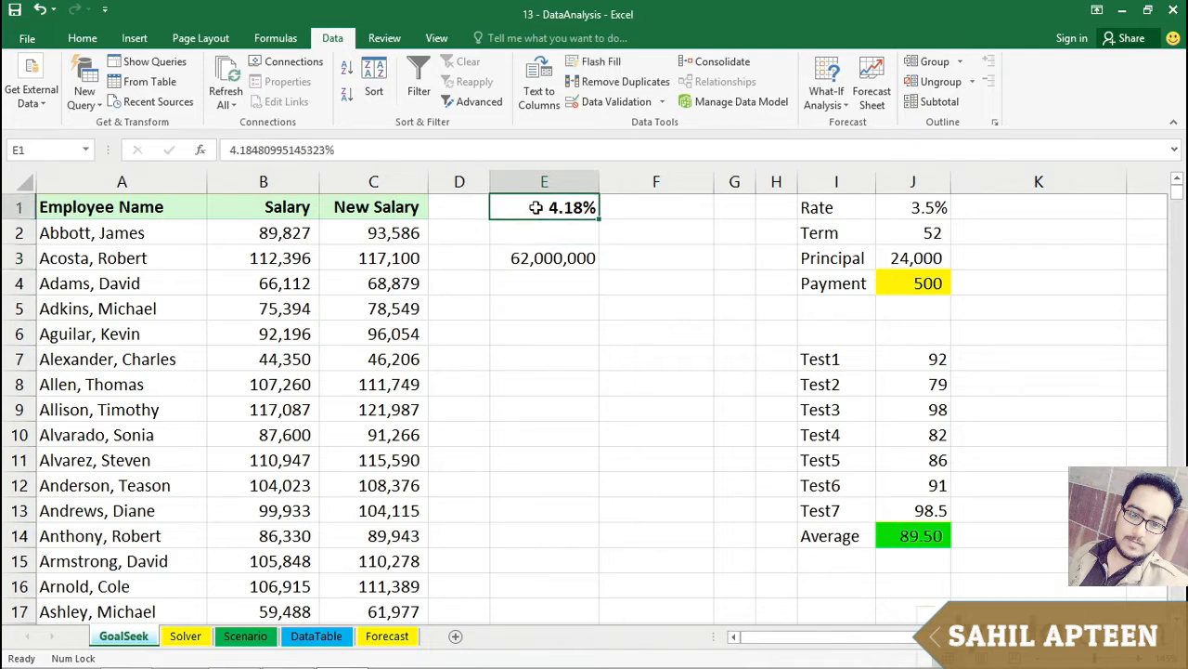
double_click(536, 208)
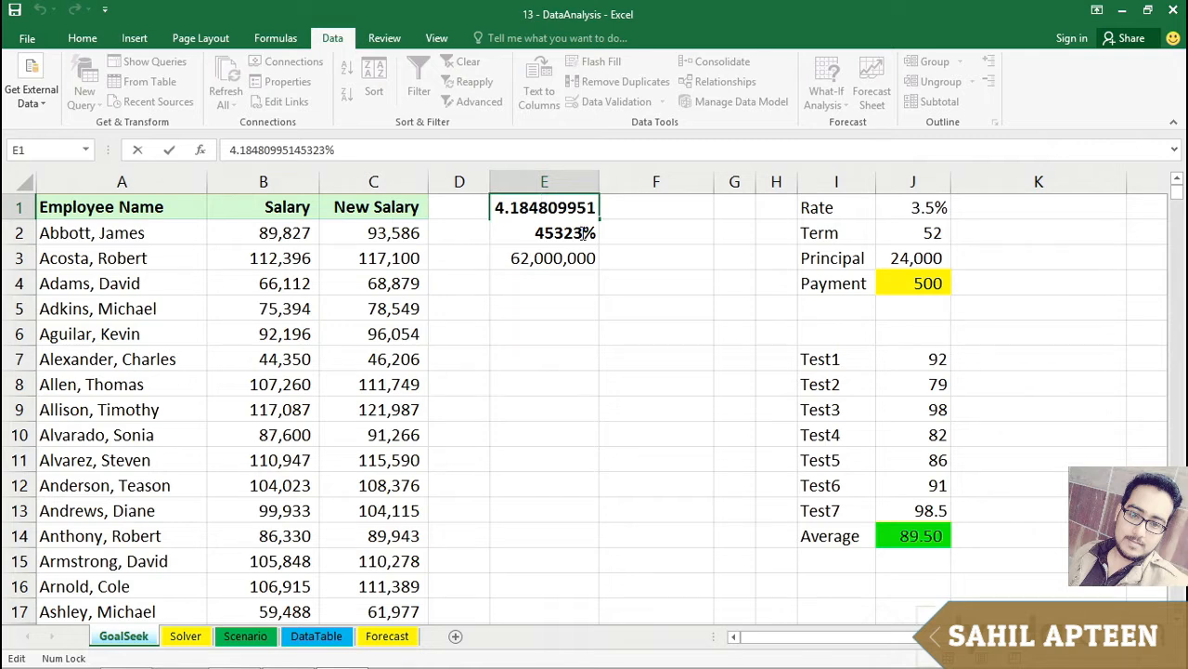
drag(583, 233, 537, 212)
drag(546, 232, 584, 232)
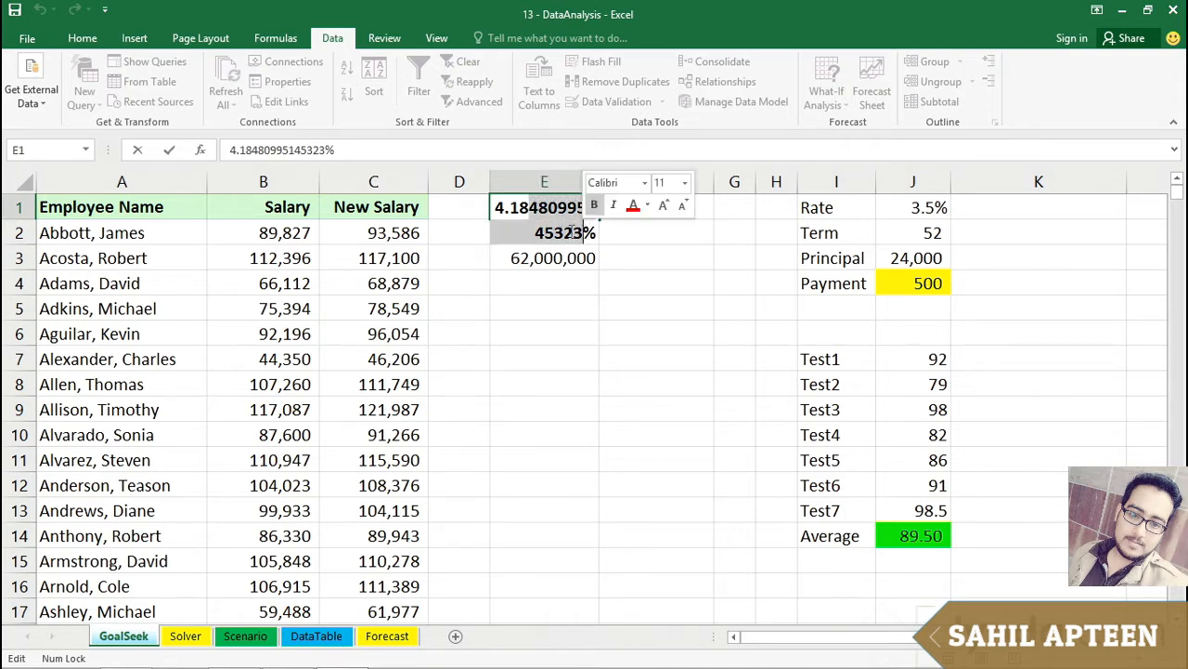
key(Delete)
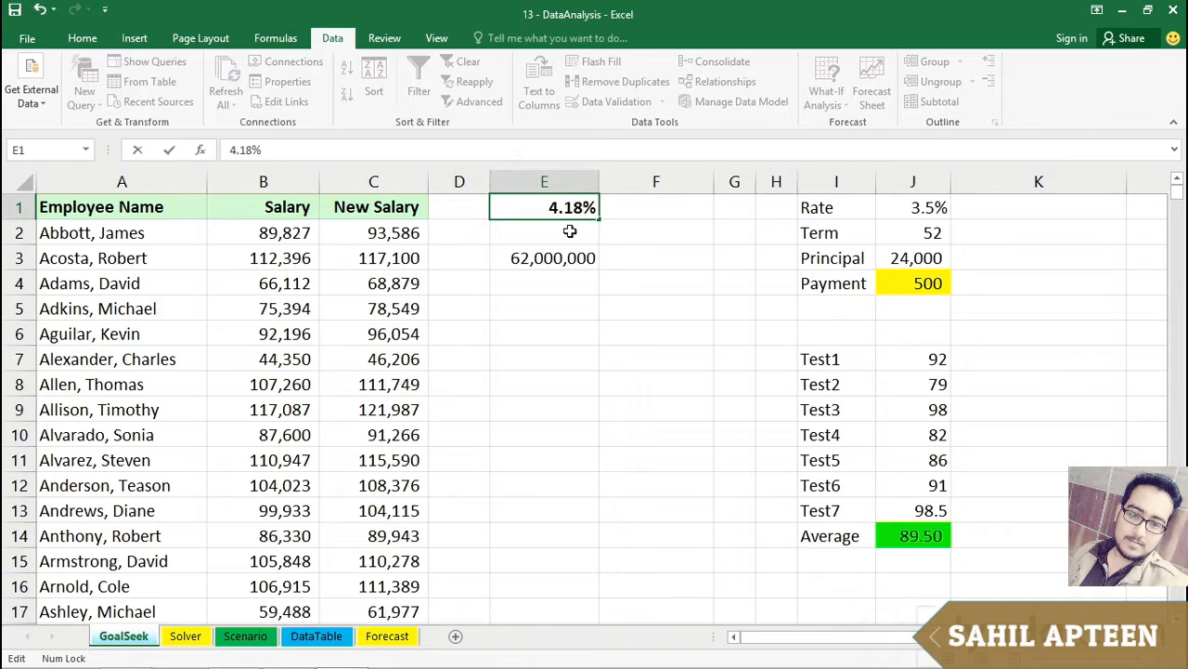
key(Return)
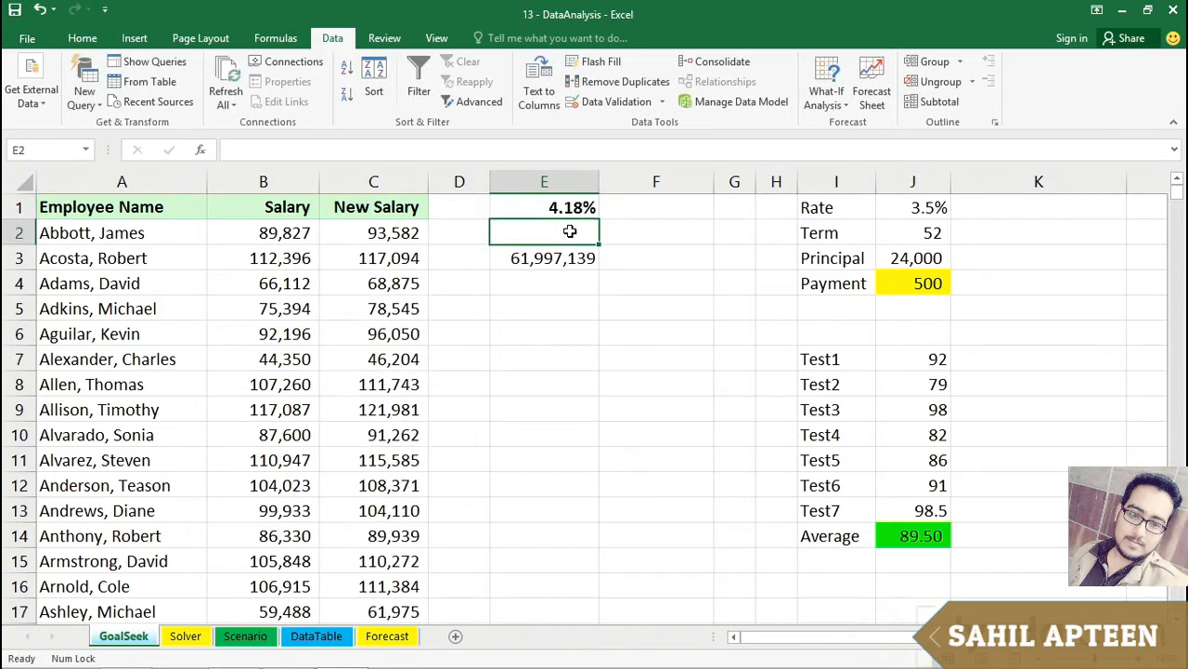
click(534, 258)
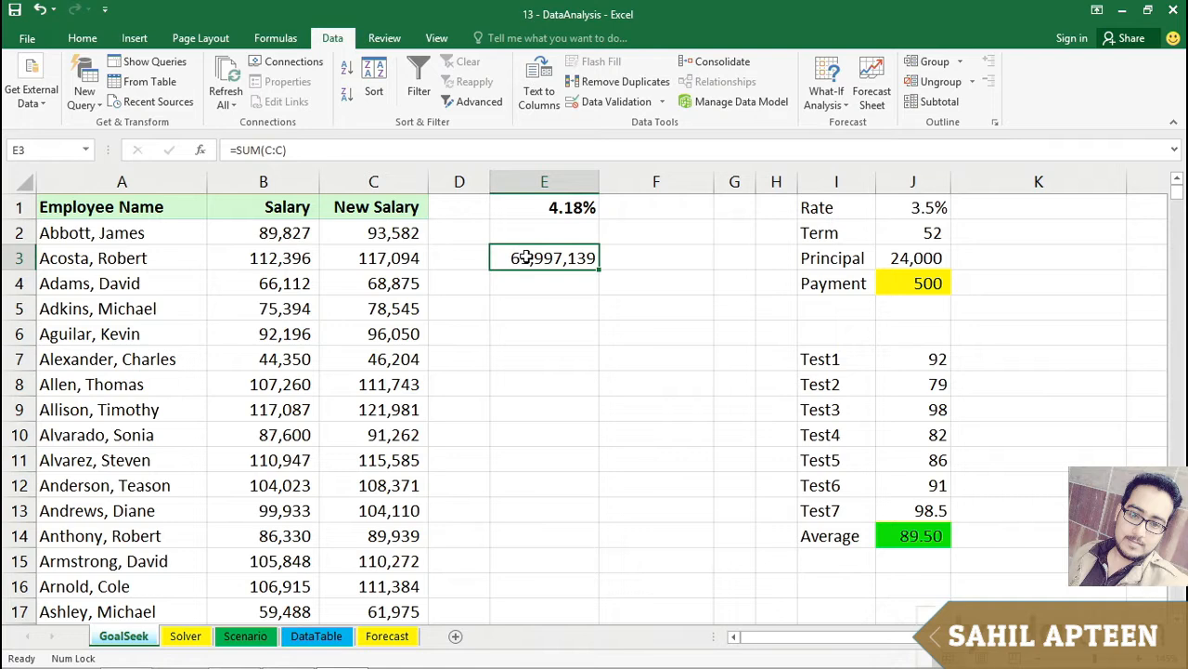
click(827, 98)
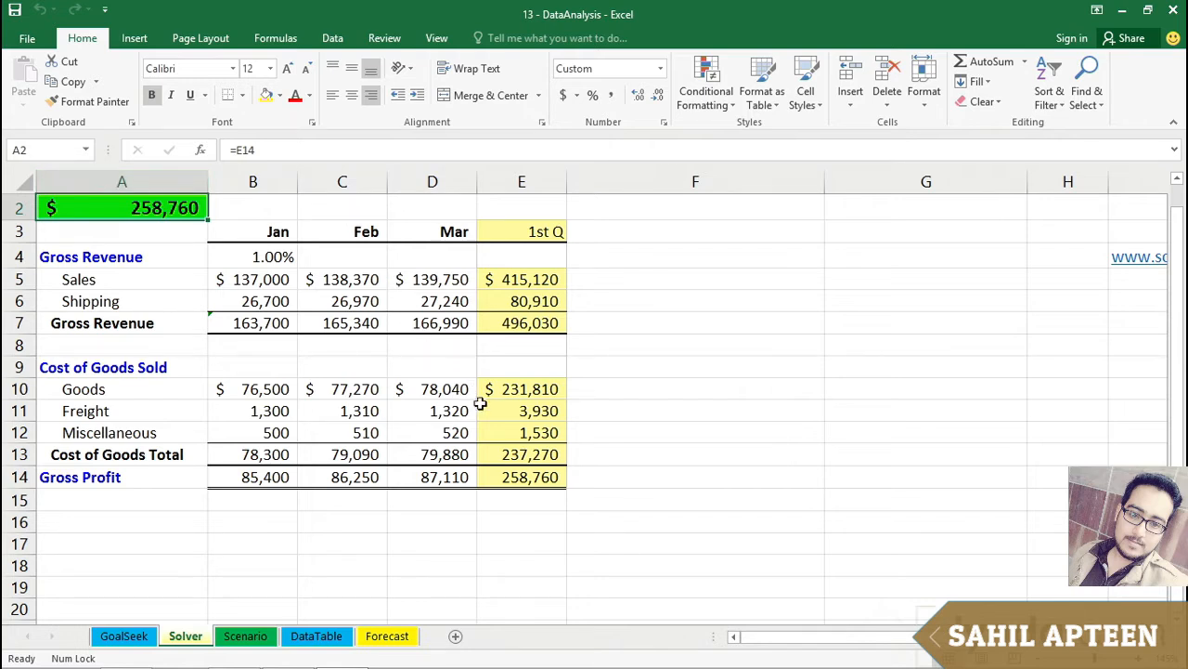
- On the Solver sheet, examine the gross profit formulas in E14 and A2 and how monthly Sales and Shipping are calculated
click(511, 474)
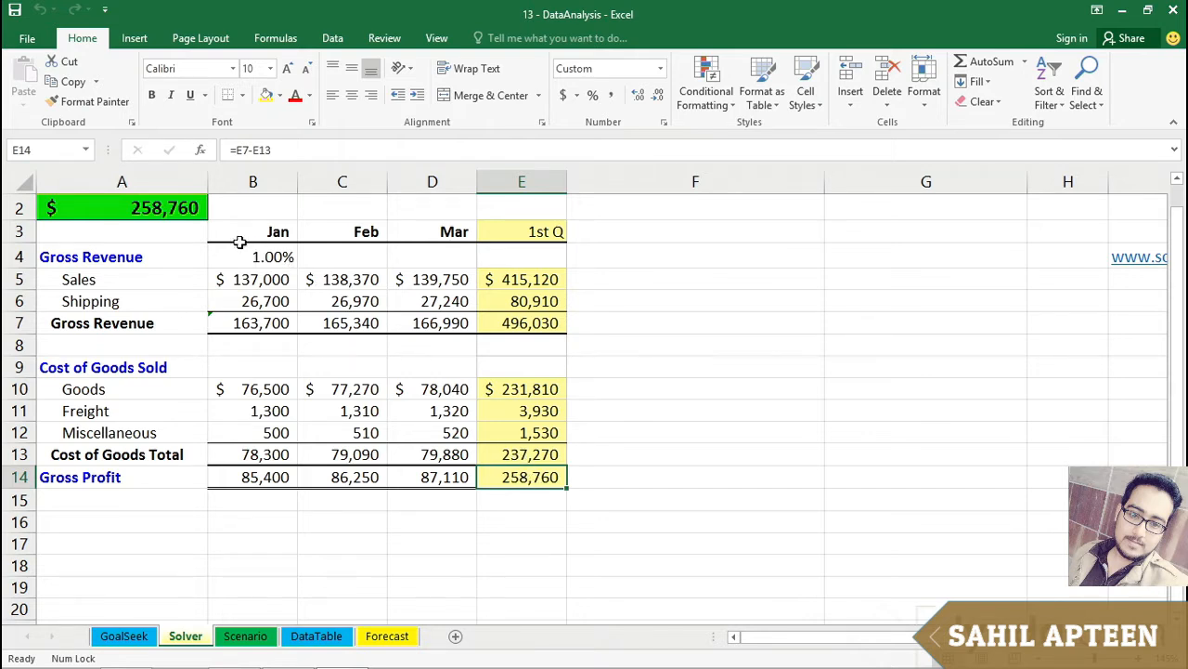
click(101, 208)
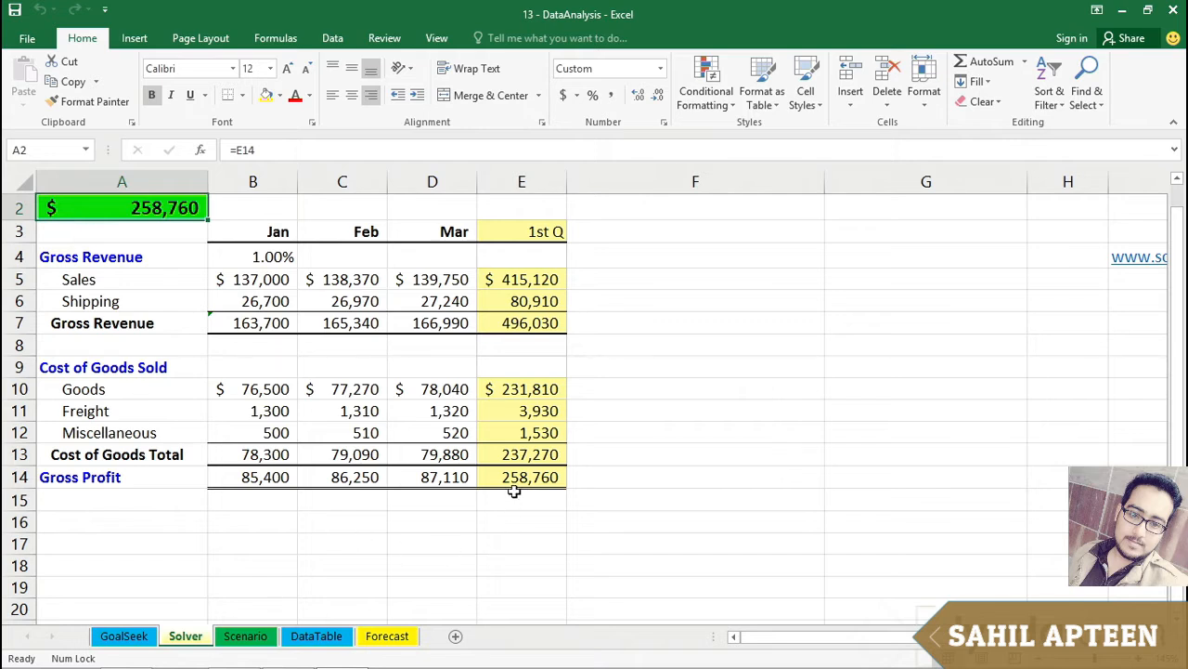
click(518, 479)
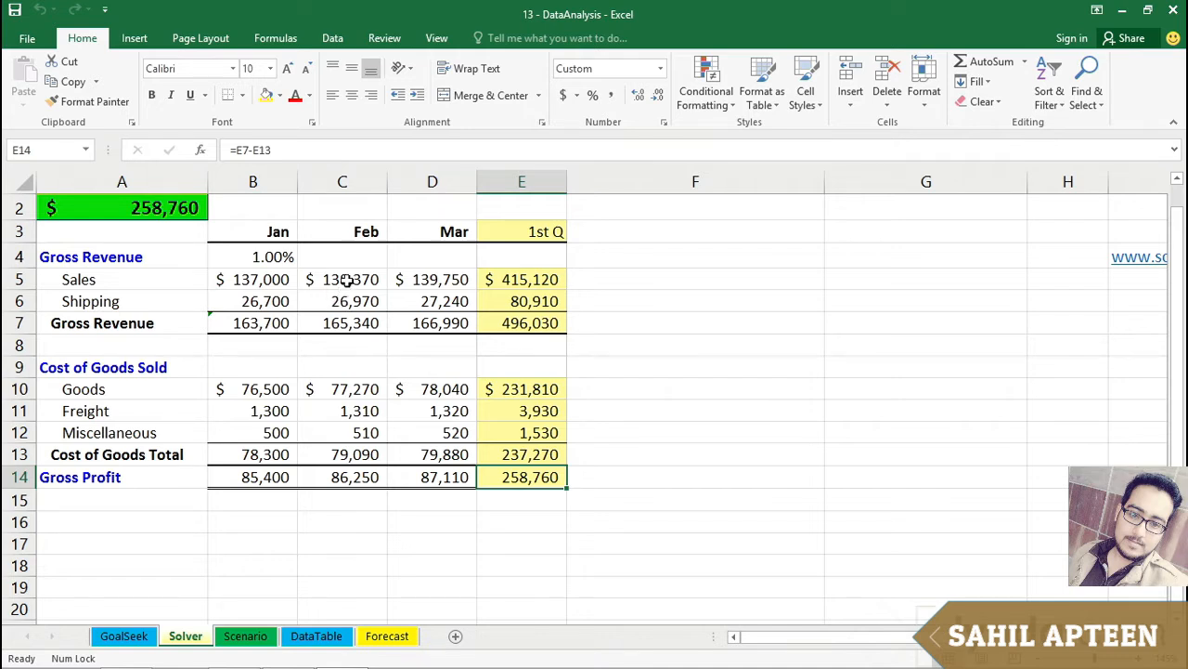
click(345, 280)
click(345, 301)
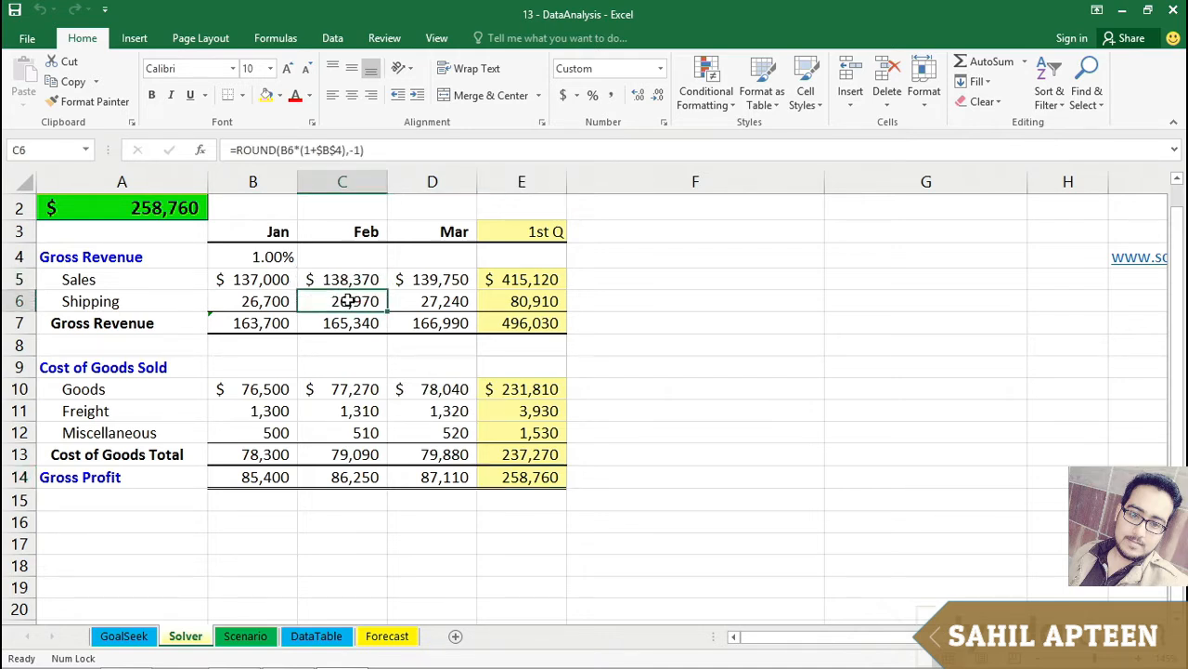
click(263, 281)
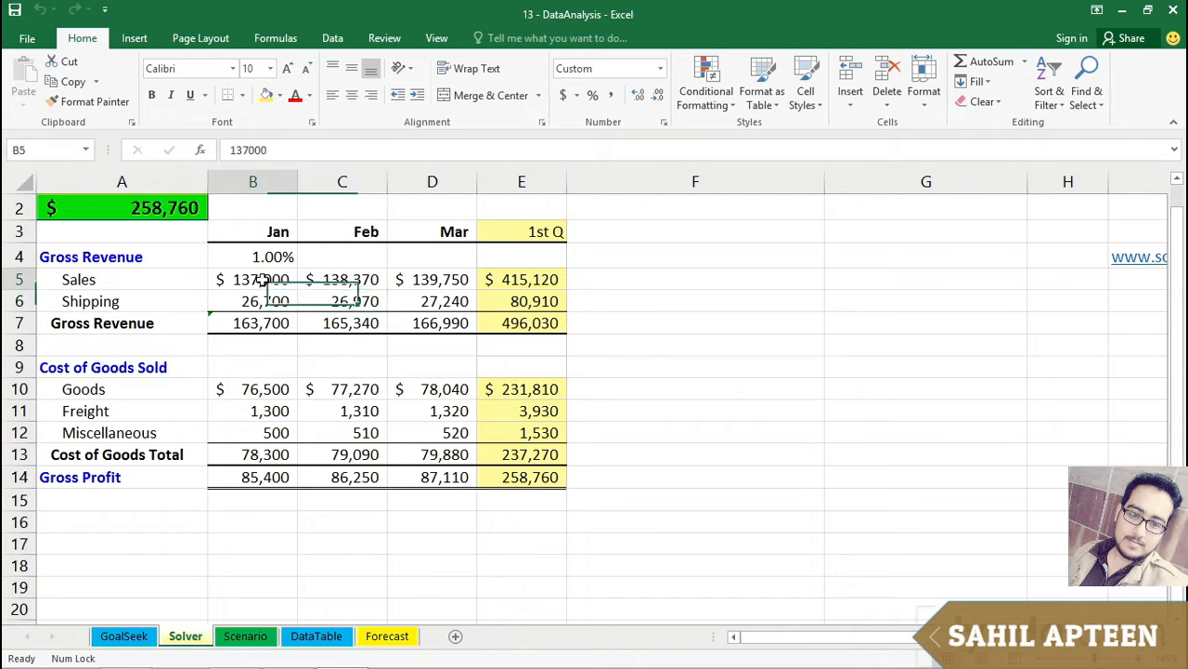
click(268, 295)
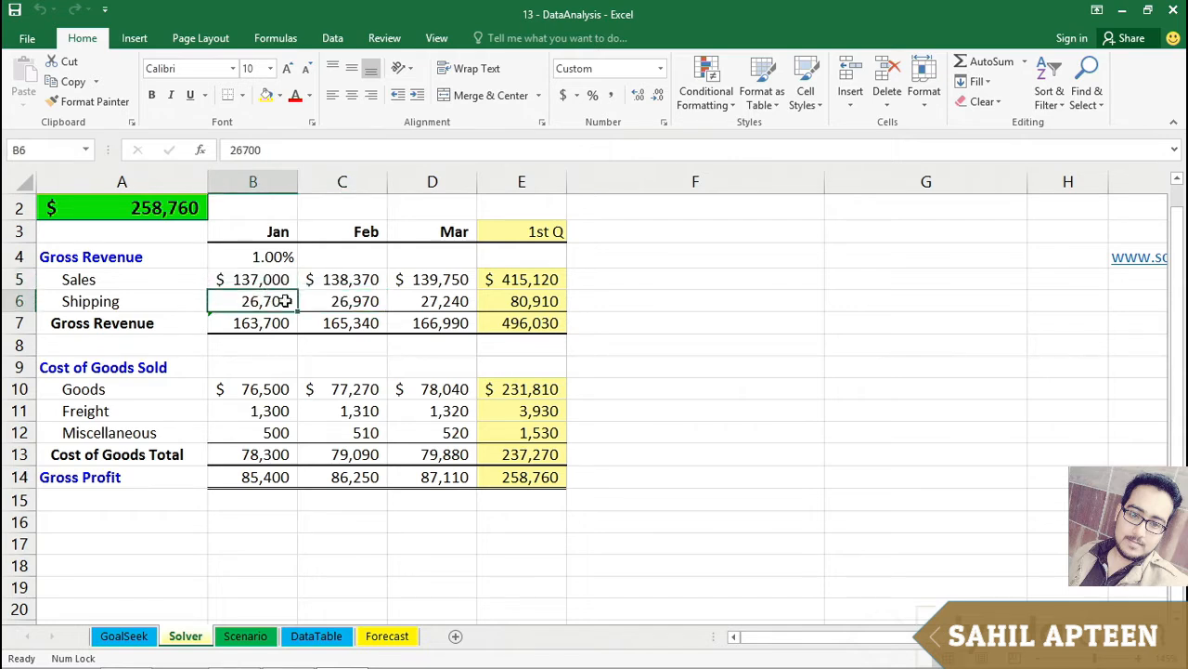
click(439, 279)
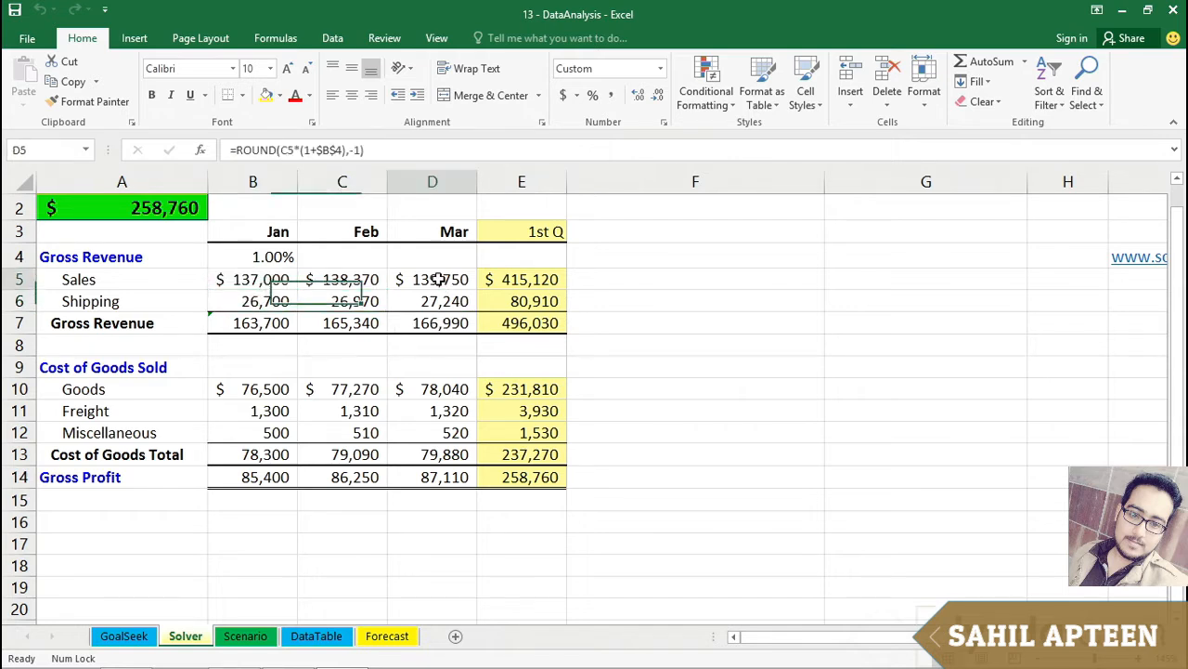
click(368, 280)
click(364, 299)
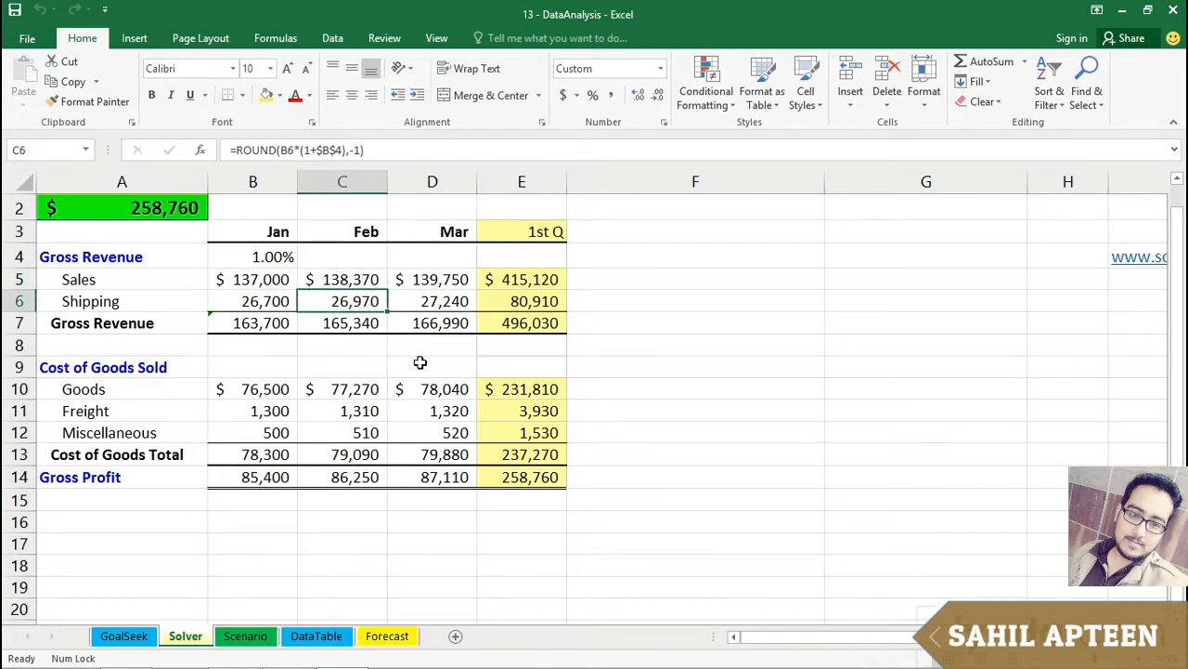
- Review the January inputs for Sales, Shipping, Goods, Freight and Miscellaneous that feed the first-quarter gross profit in E14
click(266, 279)
click(269, 300)
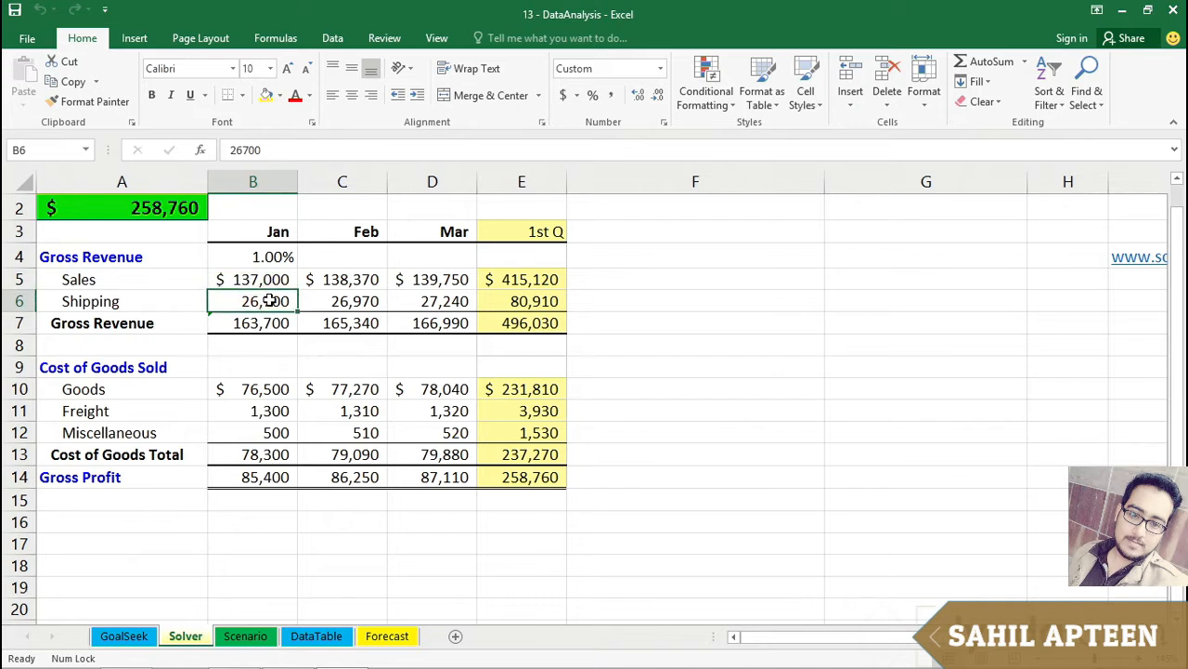
click(268, 280)
click(271, 300)
click(256, 388)
click(267, 411)
click(276, 431)
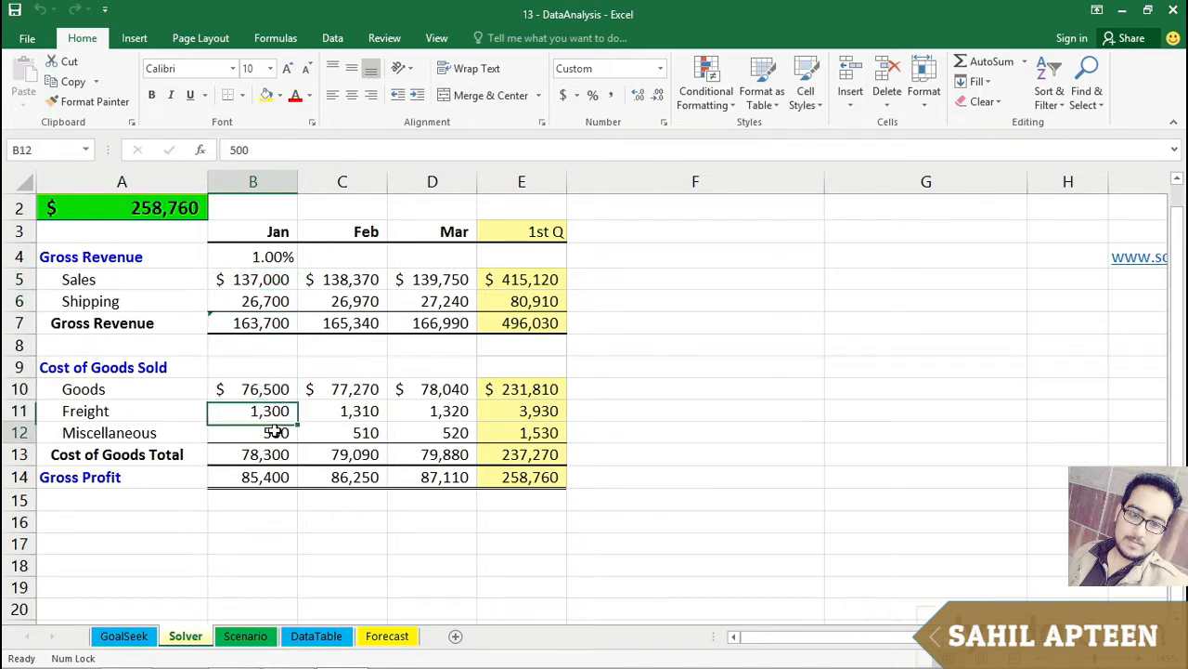
click(518, 479)
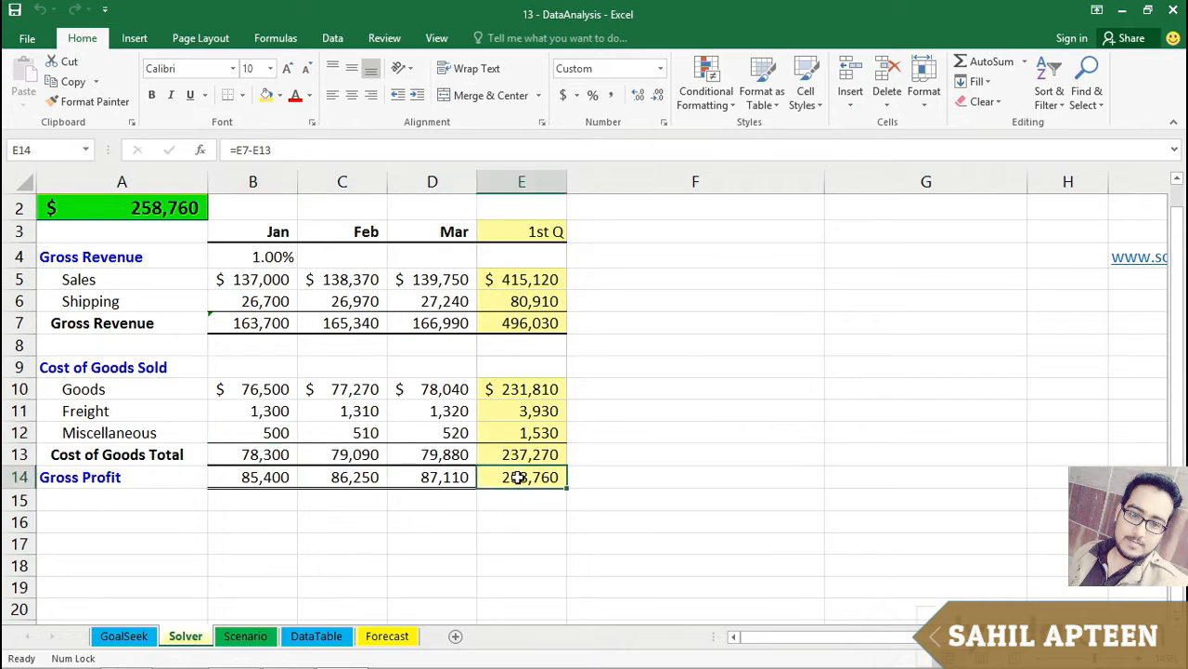
click(252, 389)
click(252, 410)
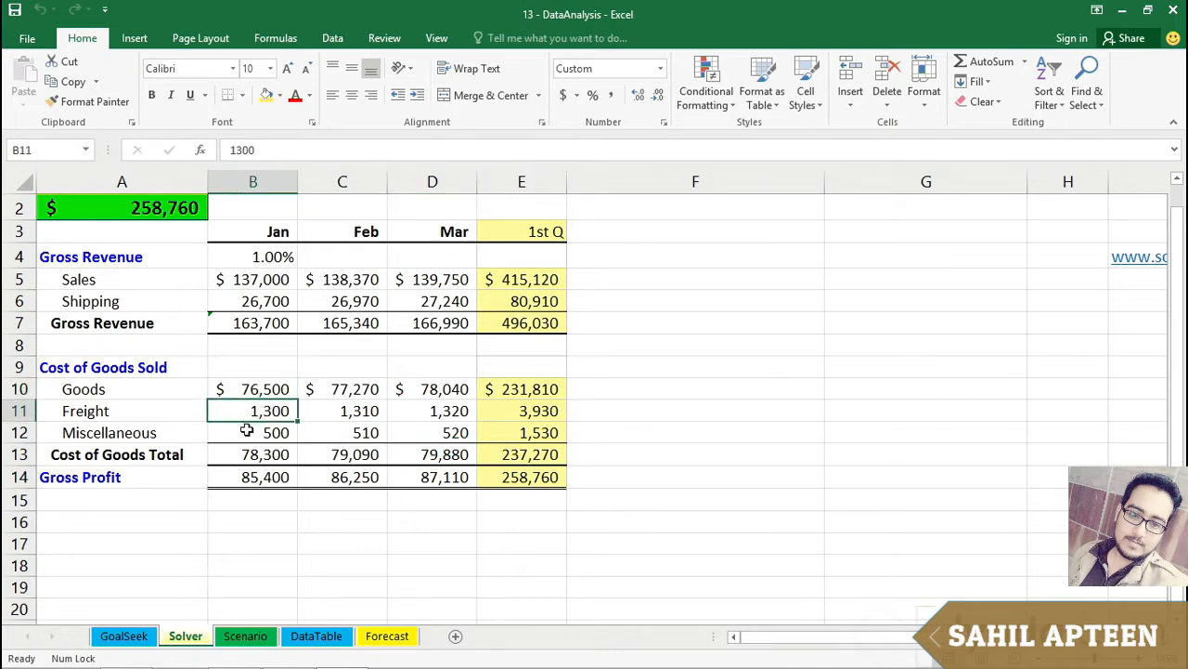
click(245, 432)
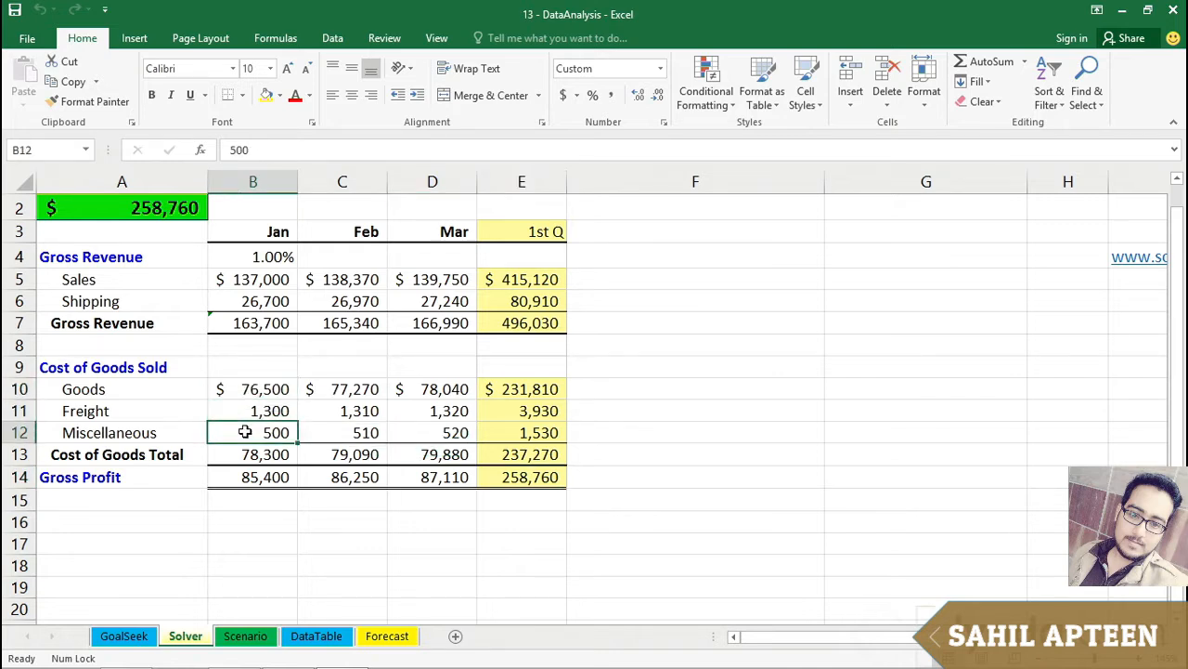
click(235, 280)
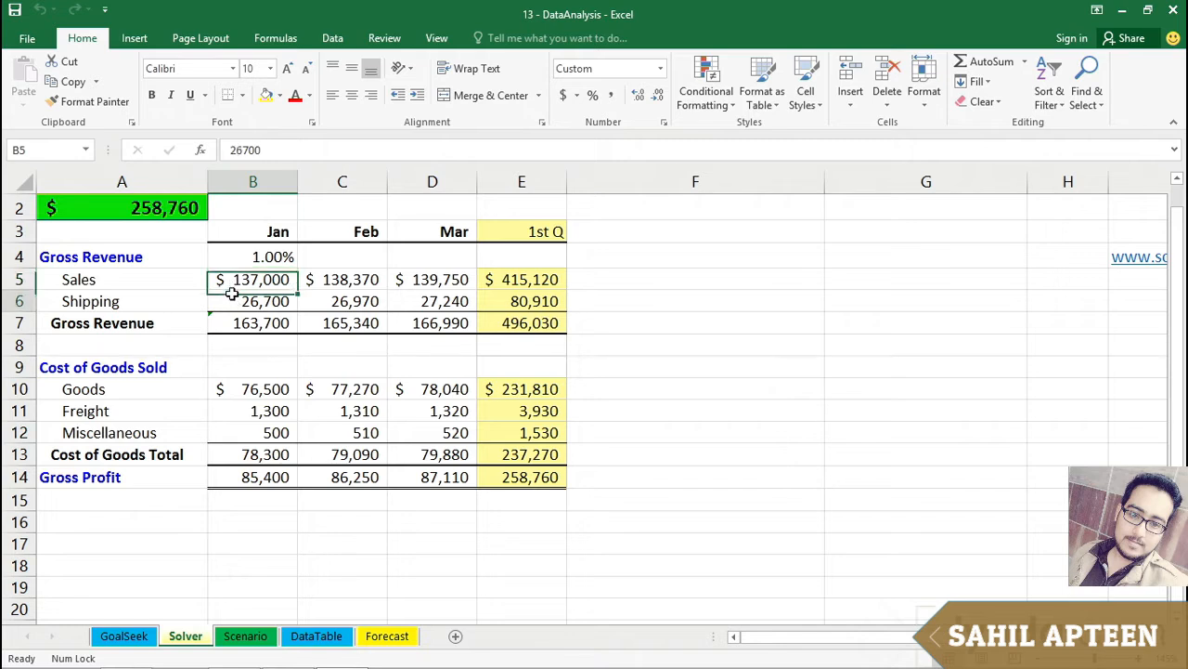
click(232, 295)
click(239, 276)
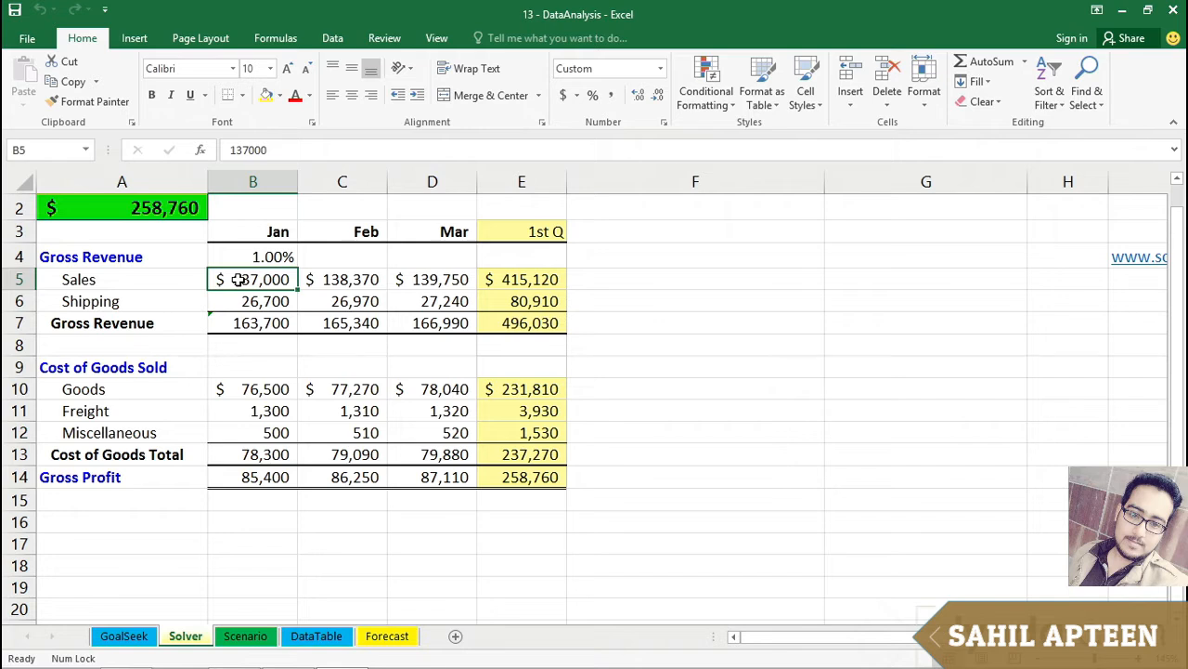
- Enable the Solver Add-in through the Excel add-ins settings
click(339, 41)
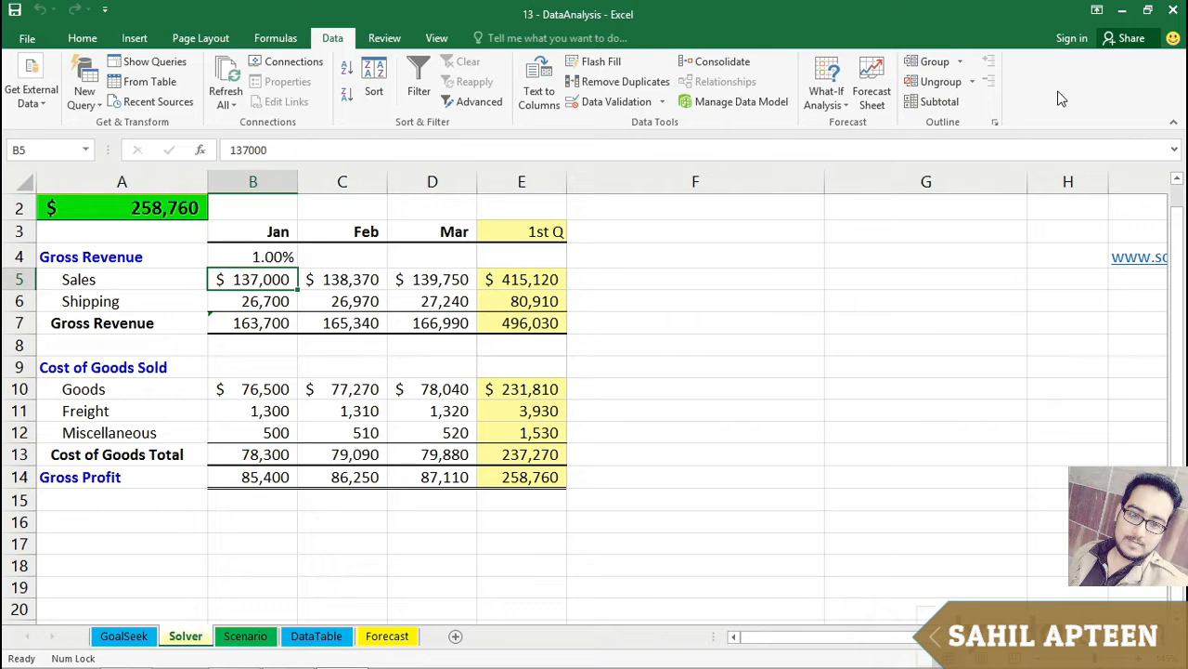
click(27, 38)
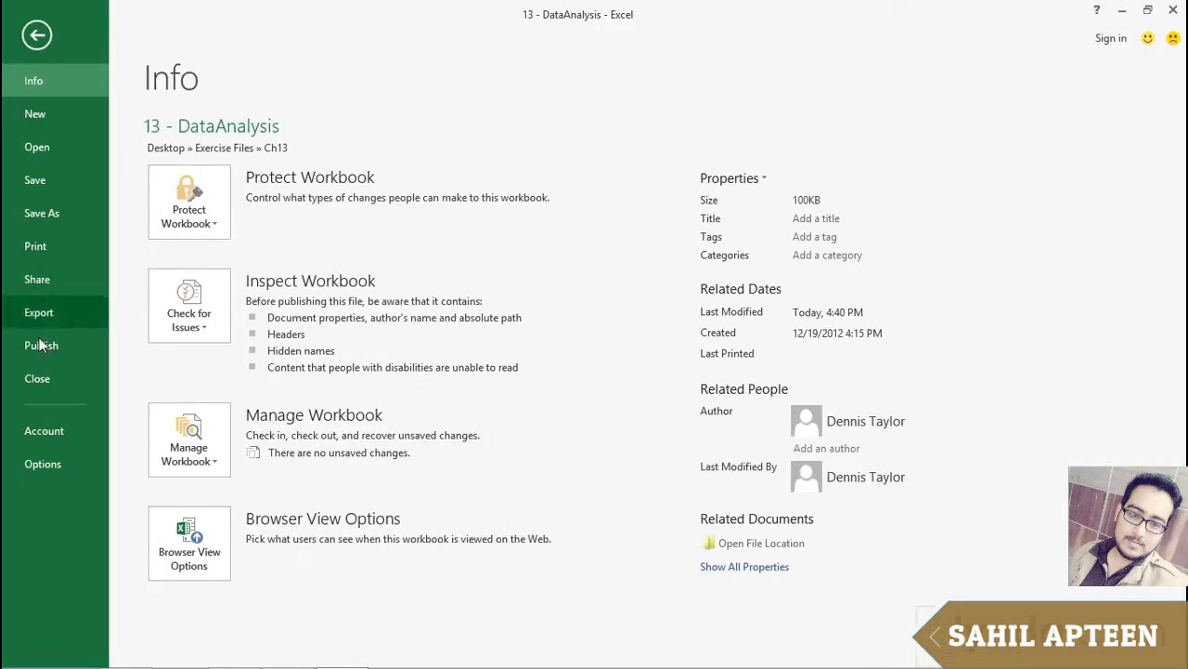
click(42, 461)
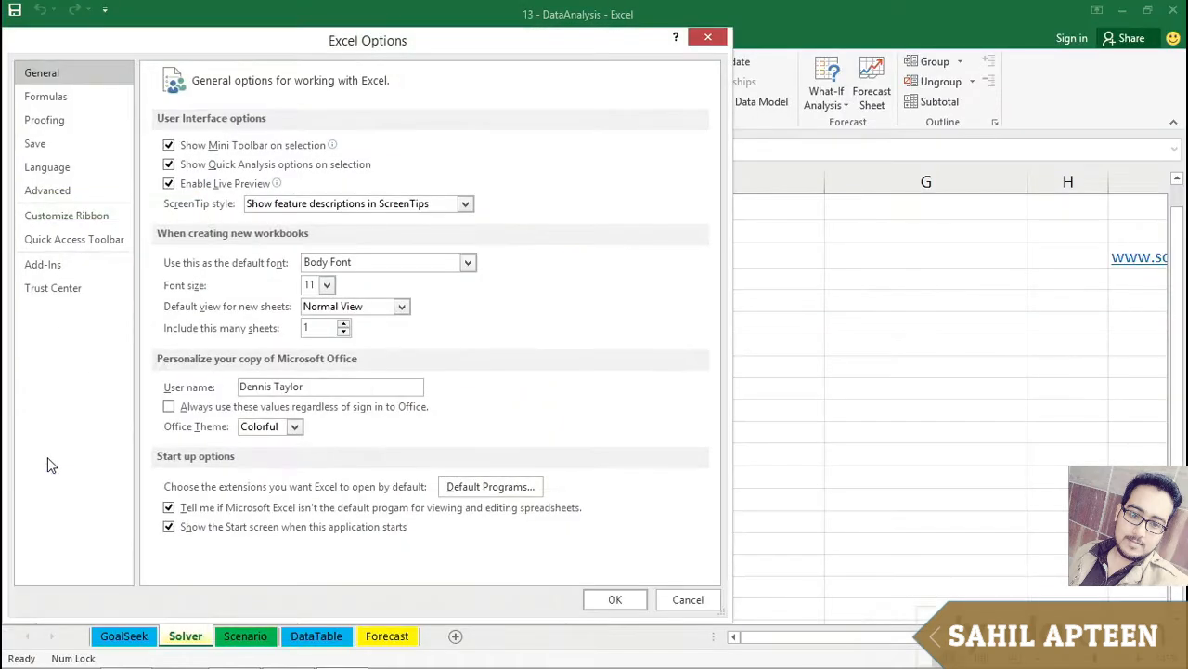
click(40, 268)
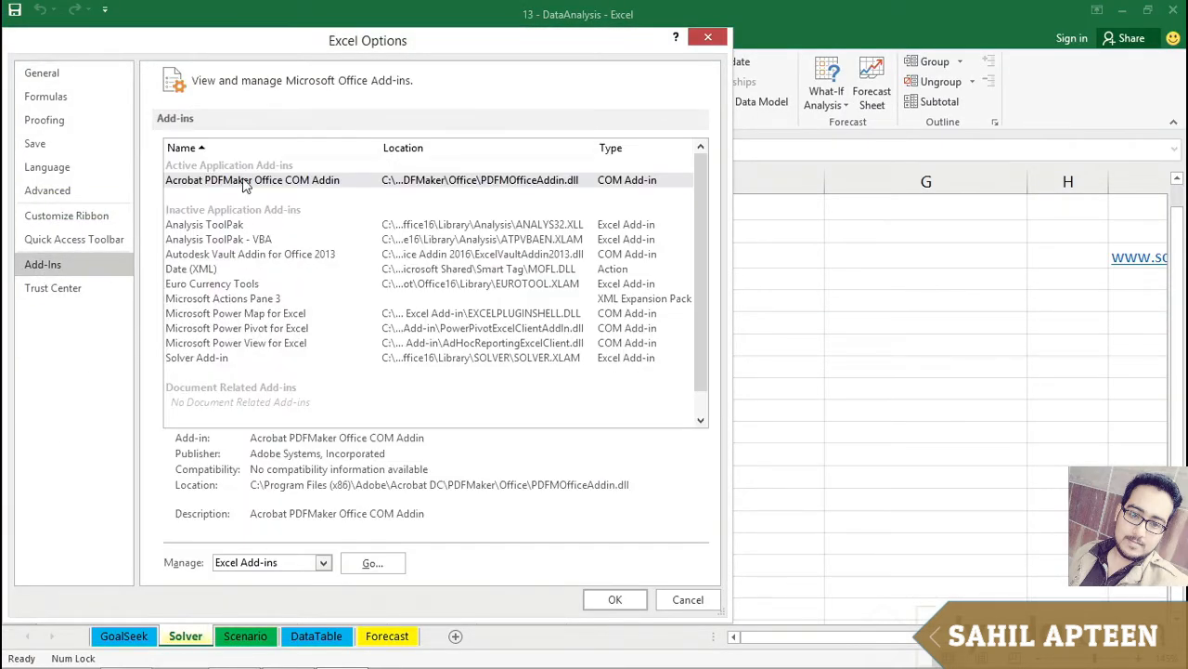
click(208, 360)
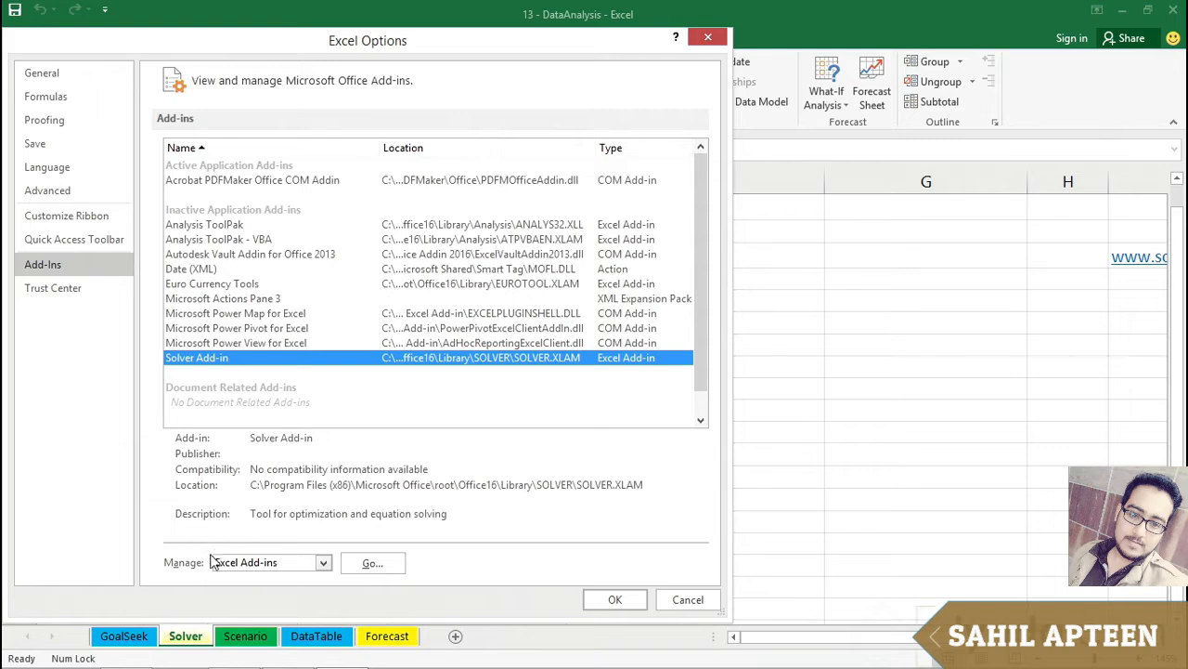
click(372, 564)
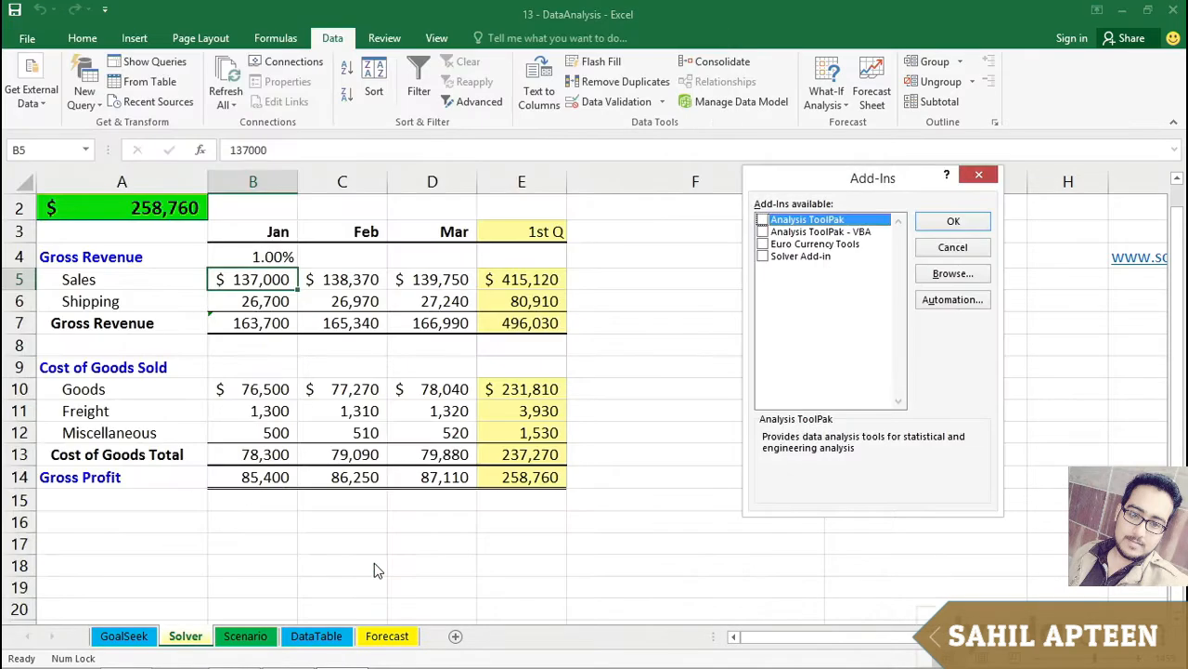
click(762, 257)
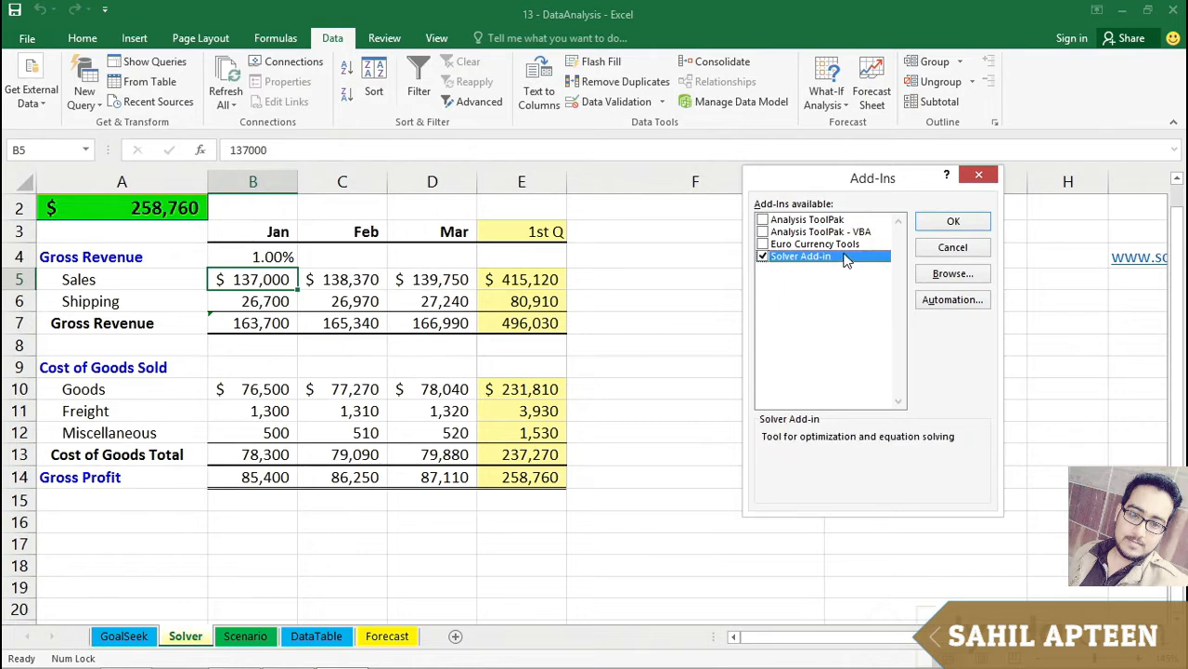
click(955, 224)
click(955, 224)
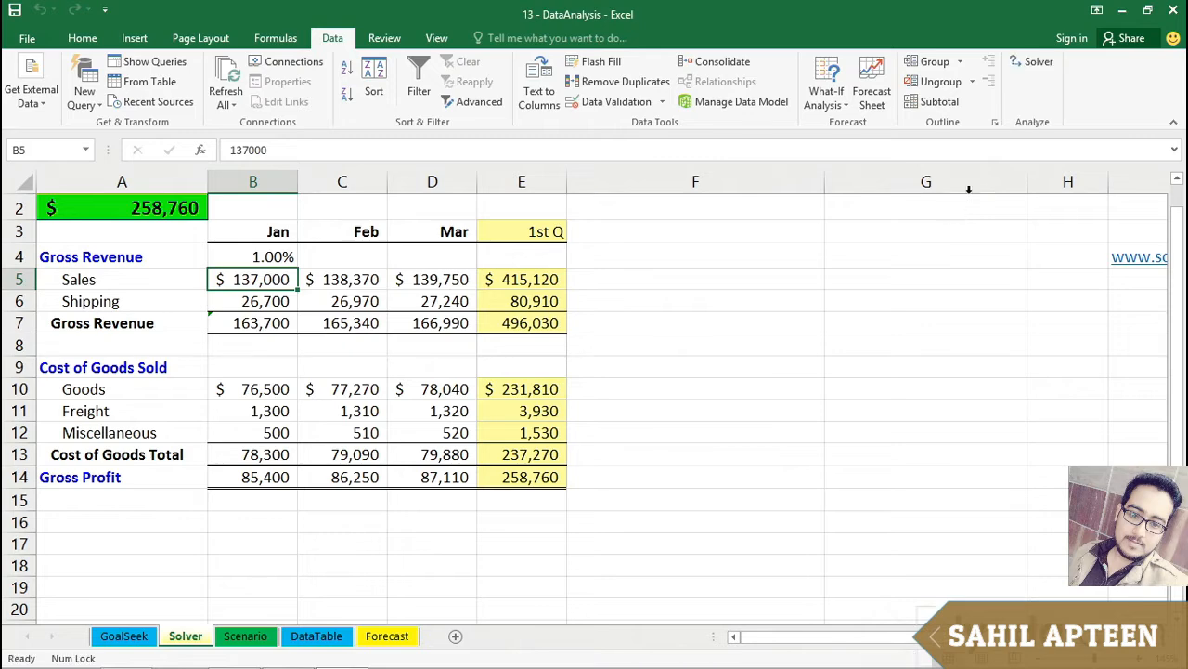
- Start Solver and set the objective to first-quarter gross profit cell E14 with a target value of 265000
click(1037, 67)
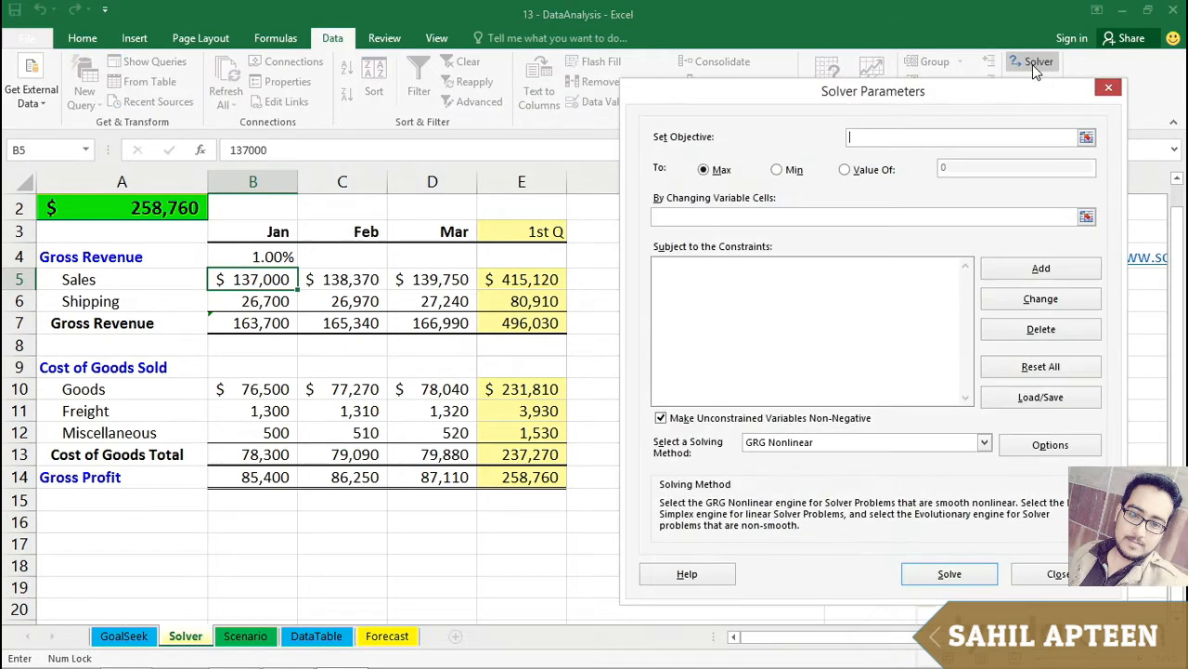
drag(954, 96, 933, 111)
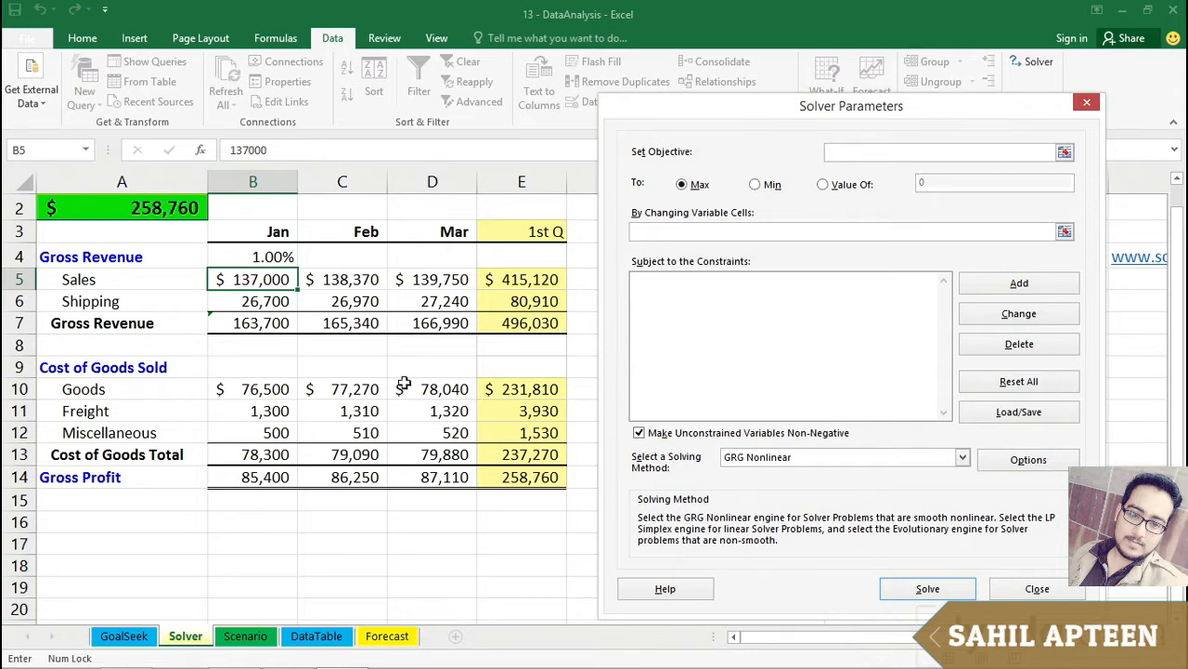
click(506, 478)
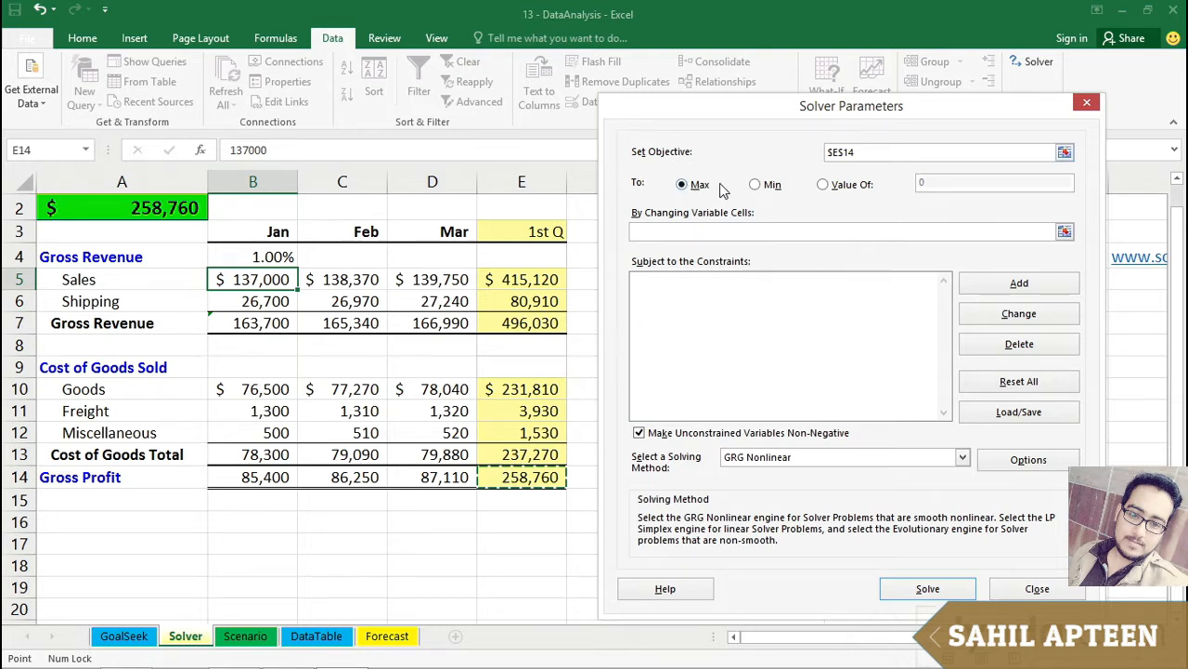
click(826, 187)
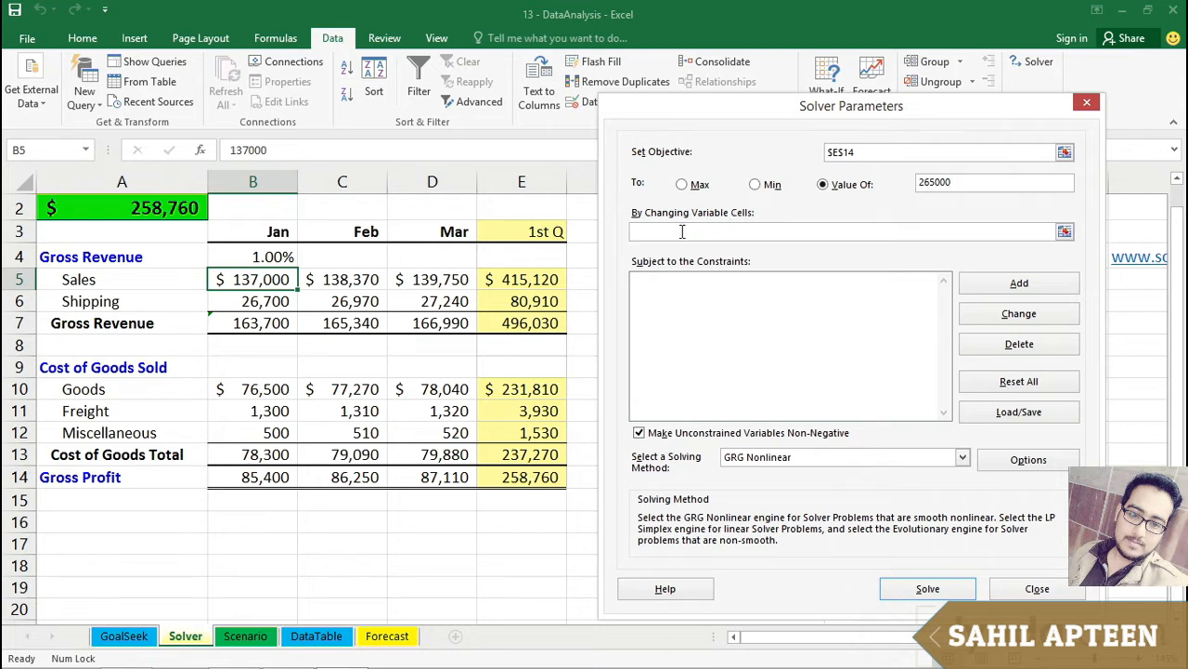
- Specify the January Sales, Shipping and Goods cells B5:B6 and B10 as Solver's changing variable cells
click(654, 232)
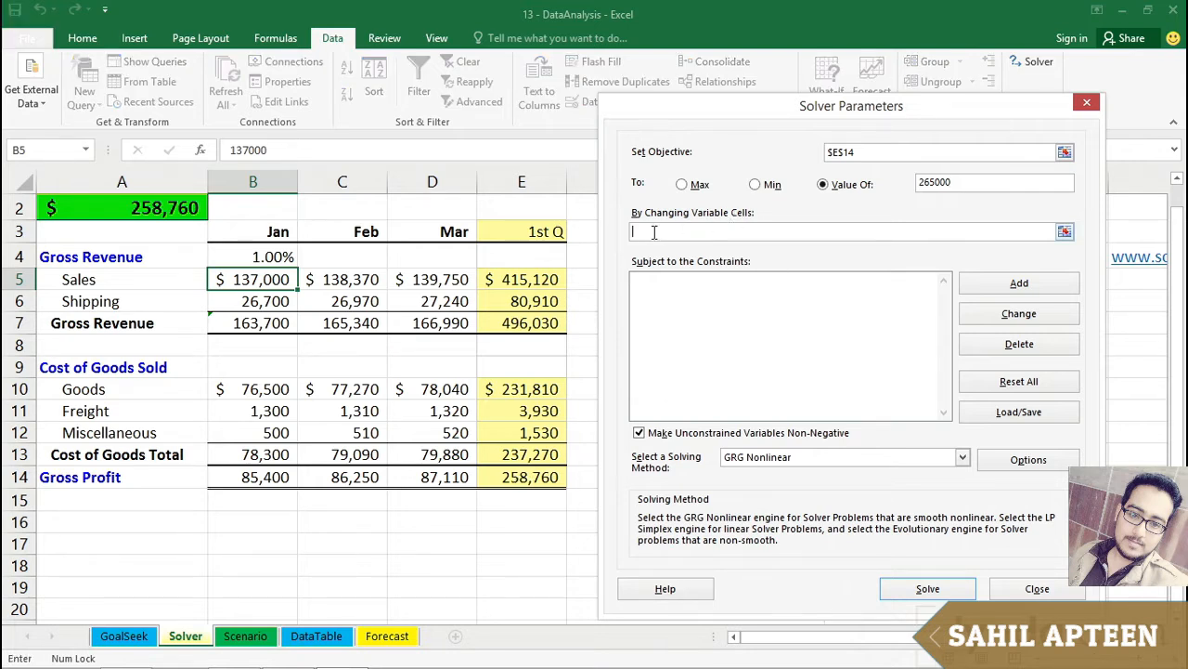
click(230, 279)
drag(229, 279, 229, 298)
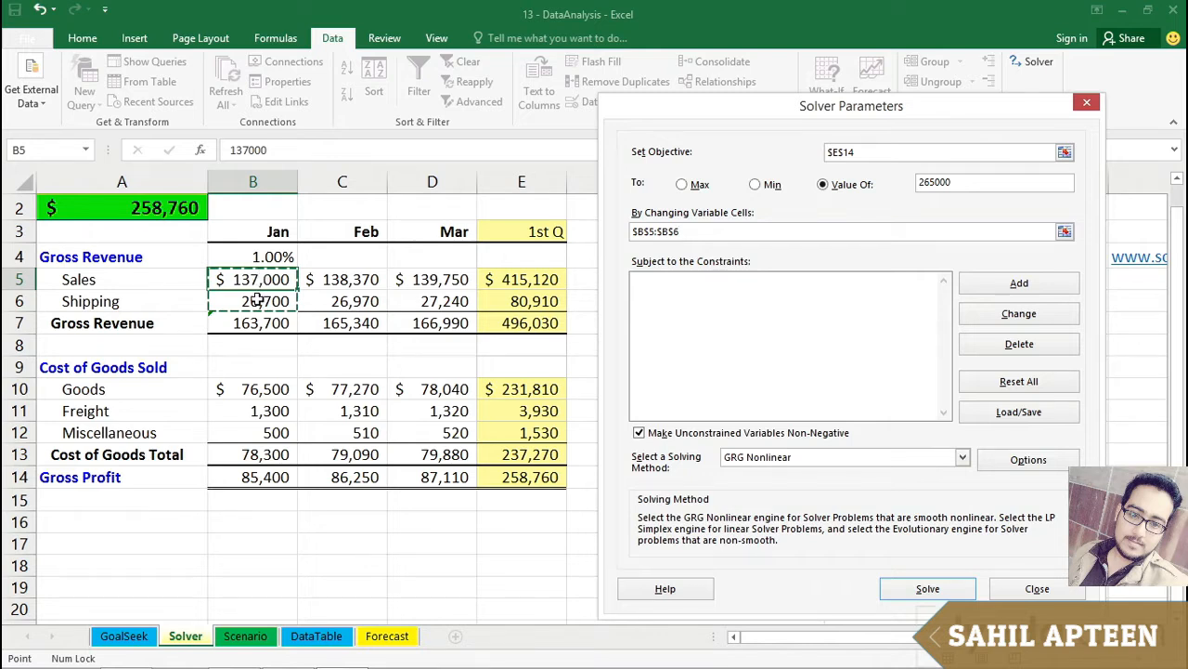
text(,)
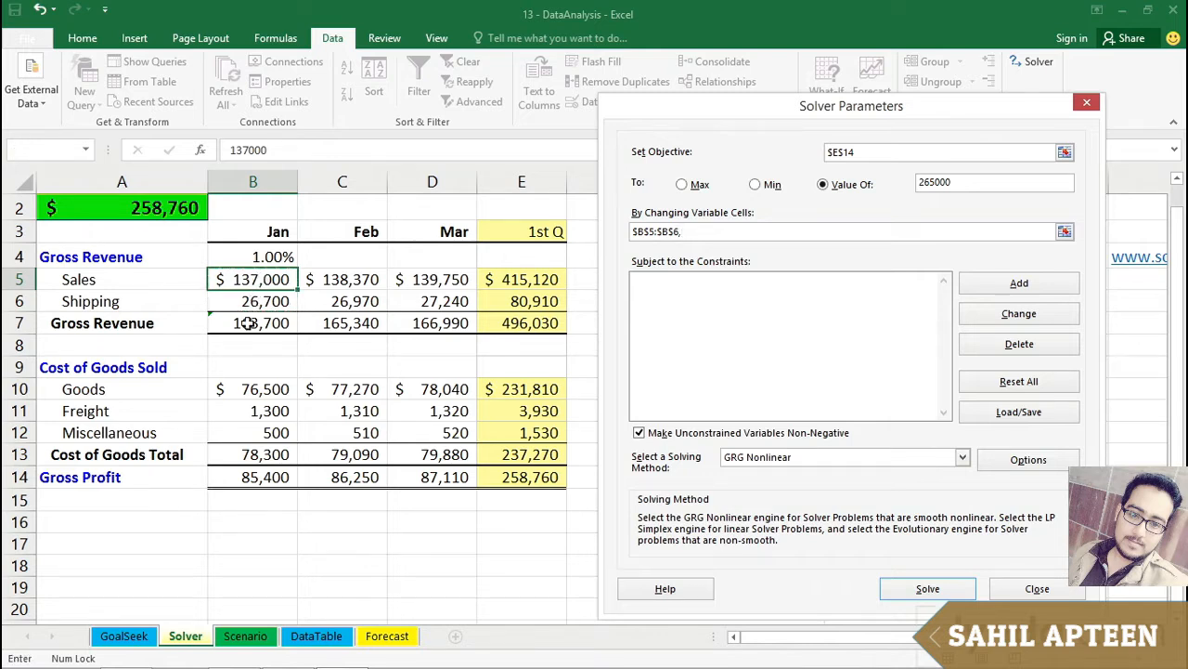
click(240, 390)
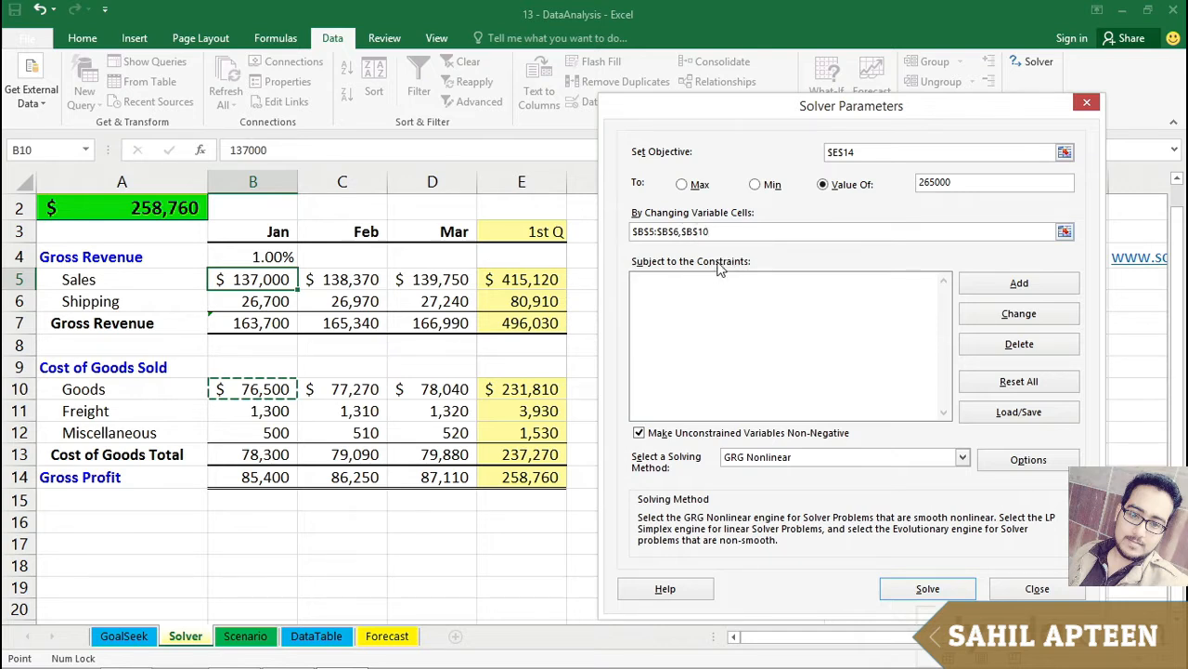
- Add a Solver constraint limiting January Sales in B5 to <= 139000
click(1002, 287)
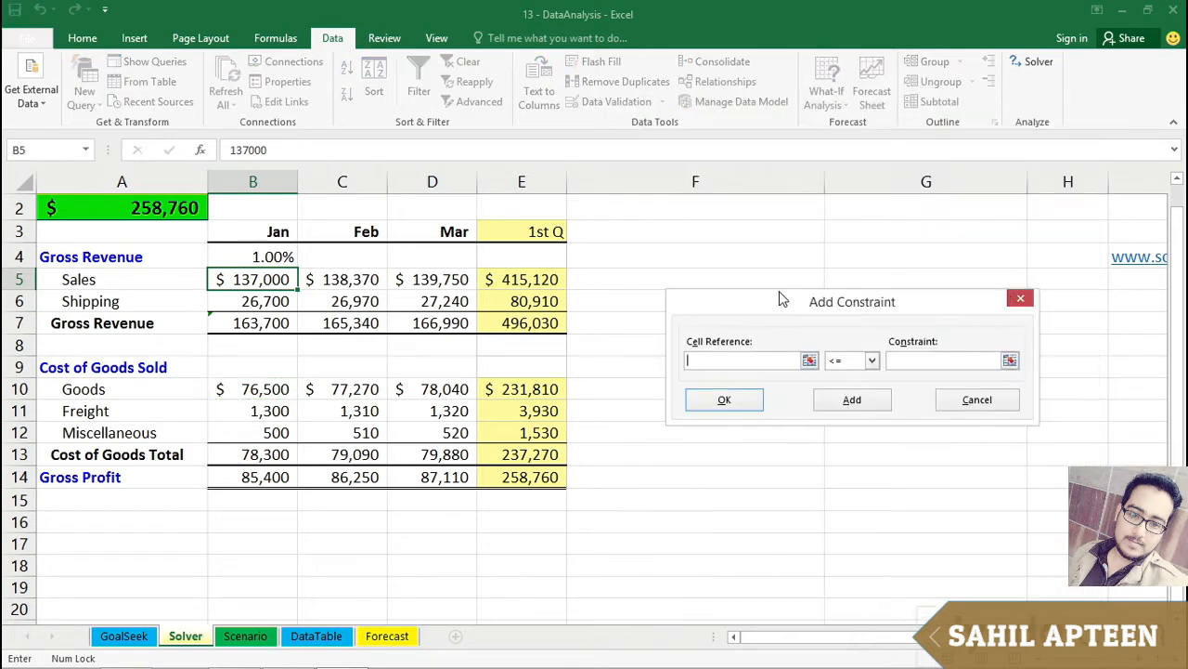
drag(767, 306, 711, 230)
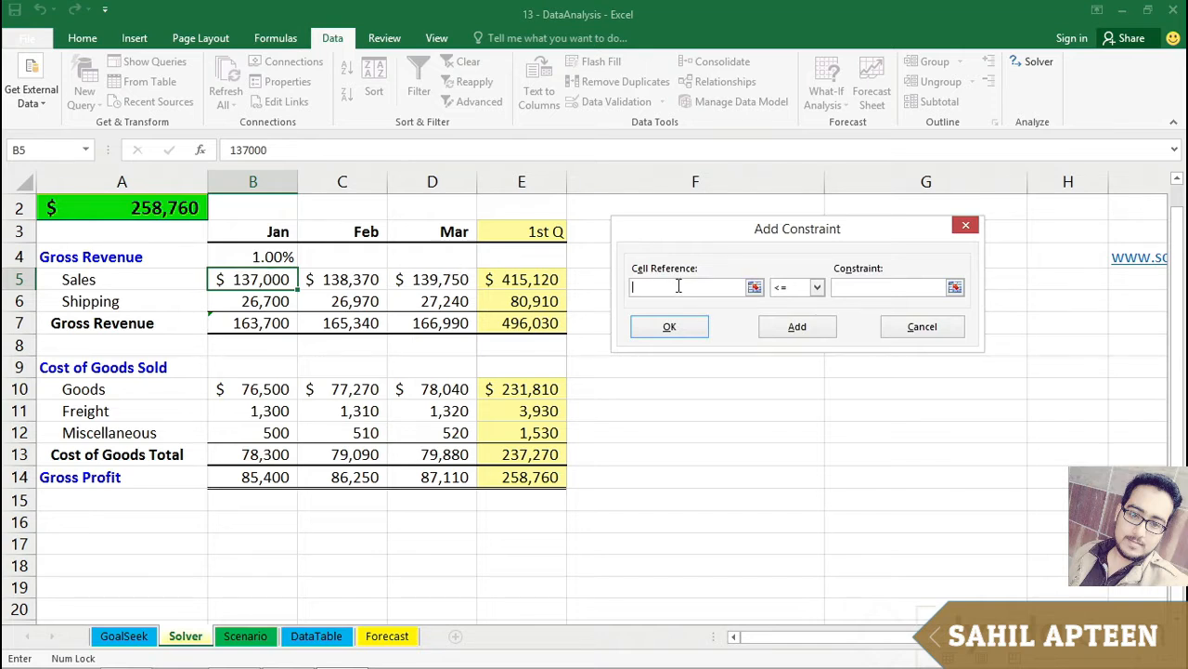
click(270, 278)
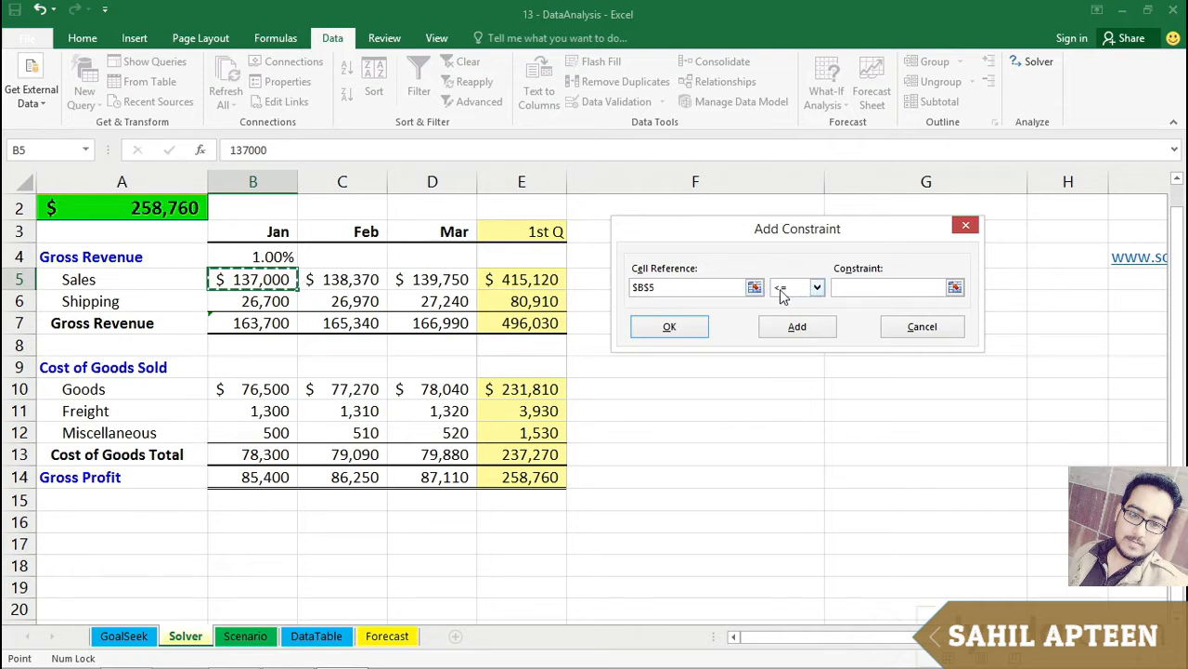
click(817, 289)
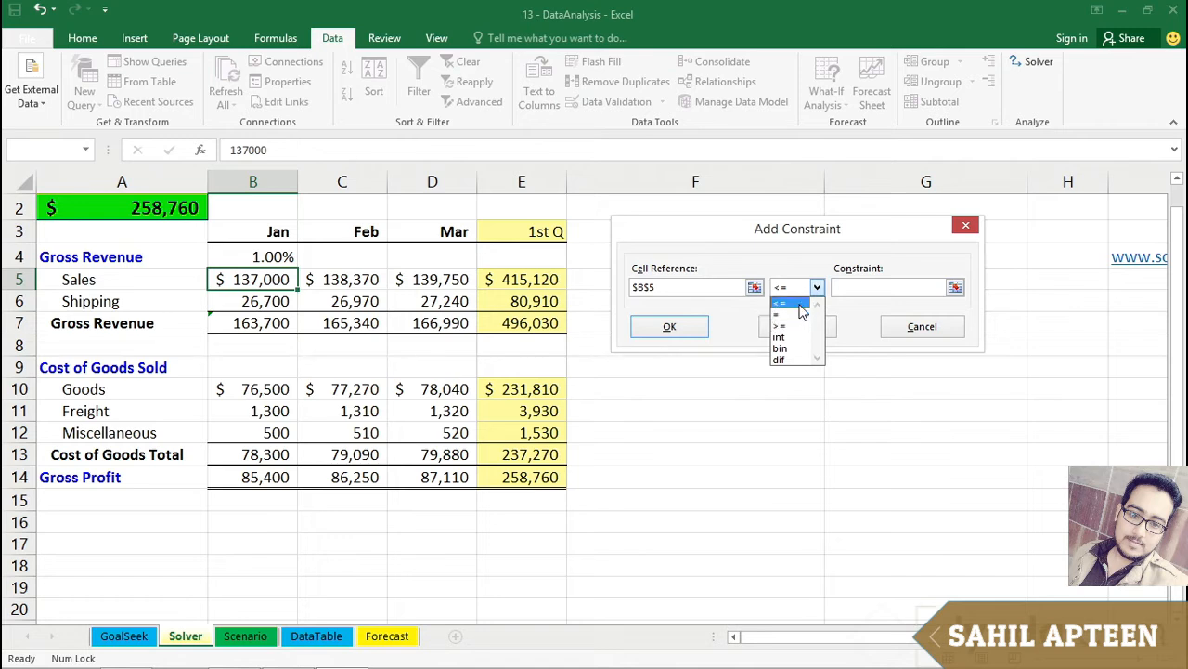
click(789, 303)
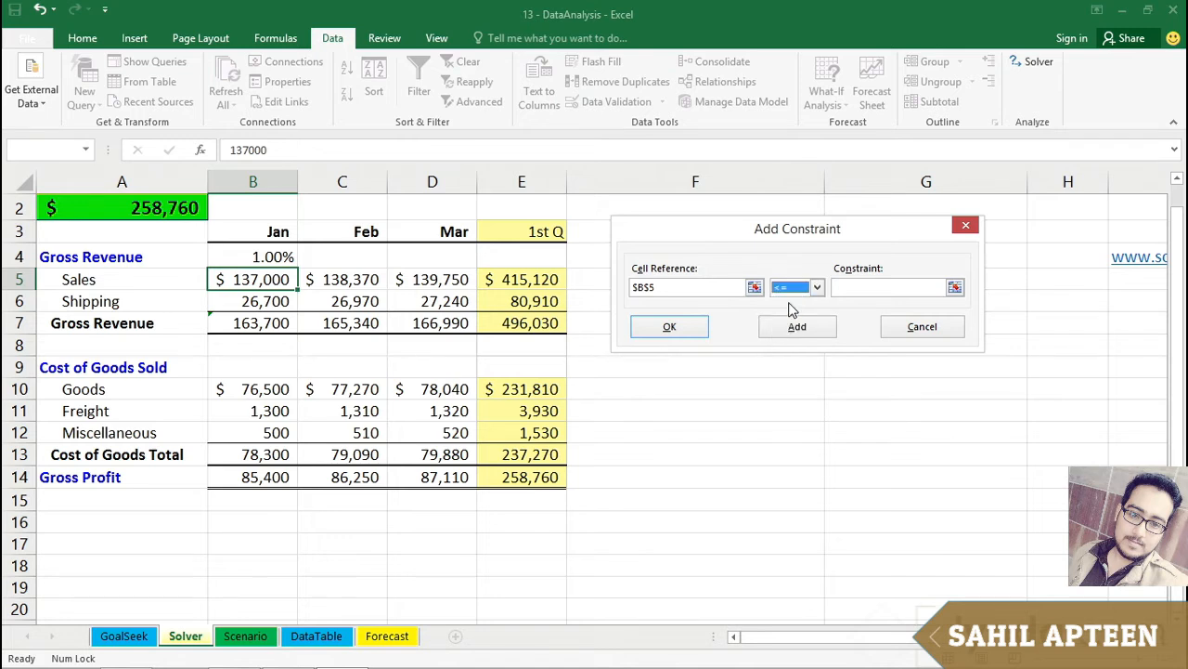
click(845, 287)
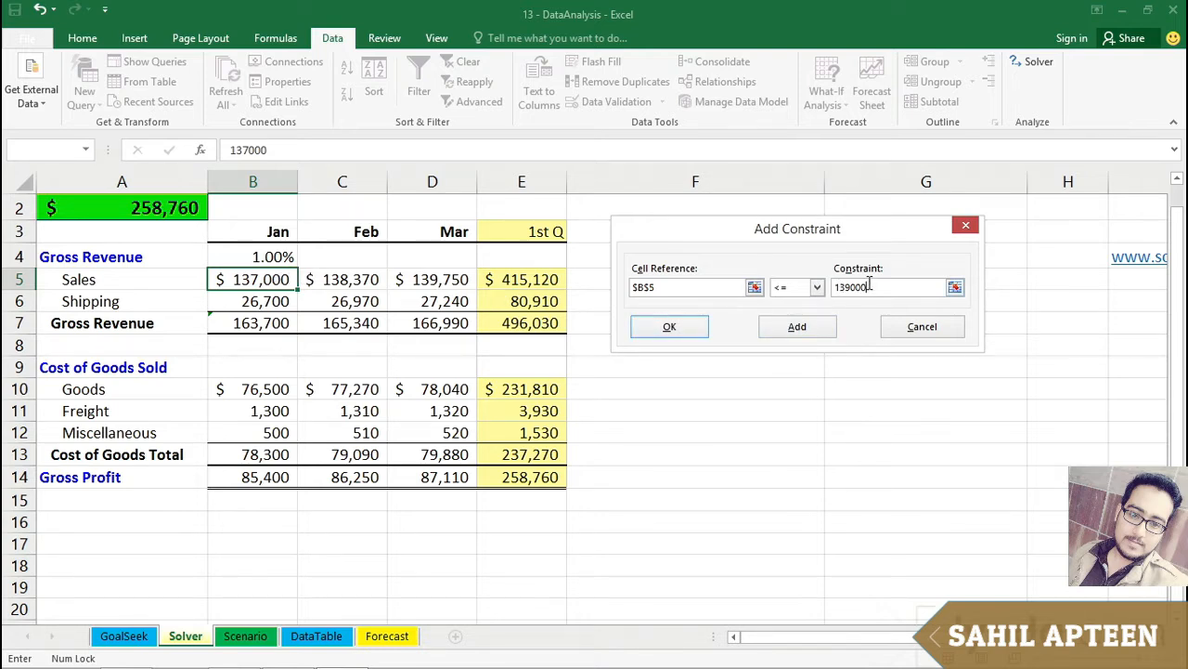
click(799, 328)
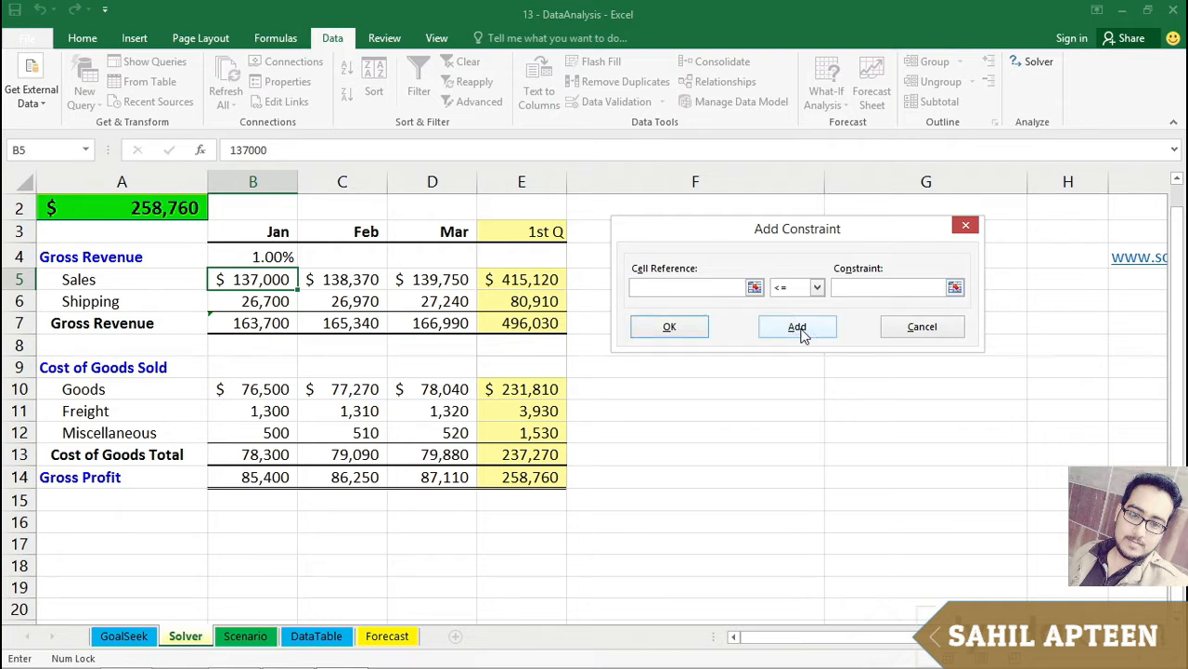
- Add a Solver constraint limiting January Shipping in B6 to <= 28000
click(265, 301)
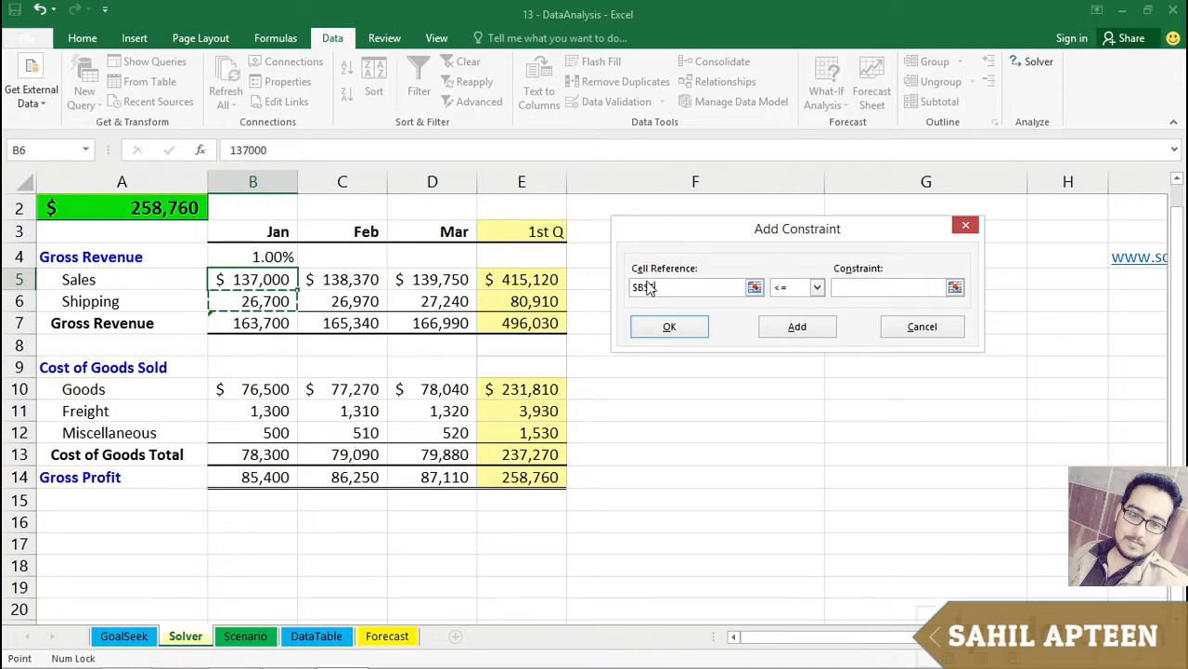
click(846, 287)
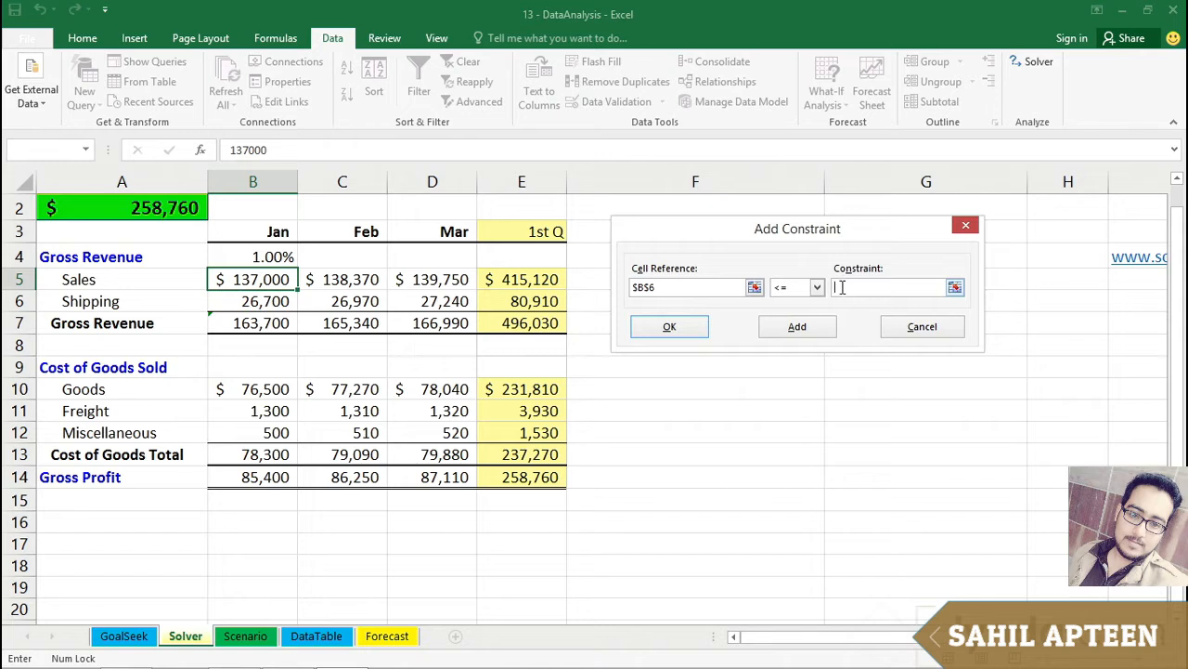
text(3)
click(791, 330)
- Add a Solver constraint keeping January Goods in B10 at >= 75000, and finish the constraint list
click(258, 391)
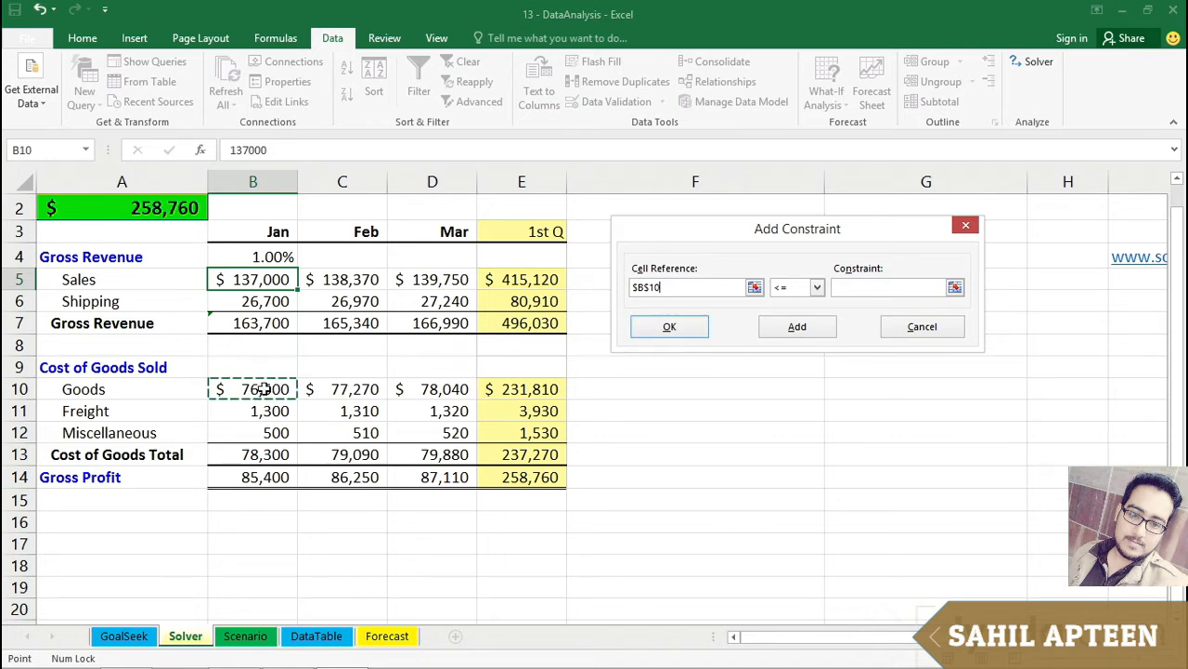
click(817, 288)
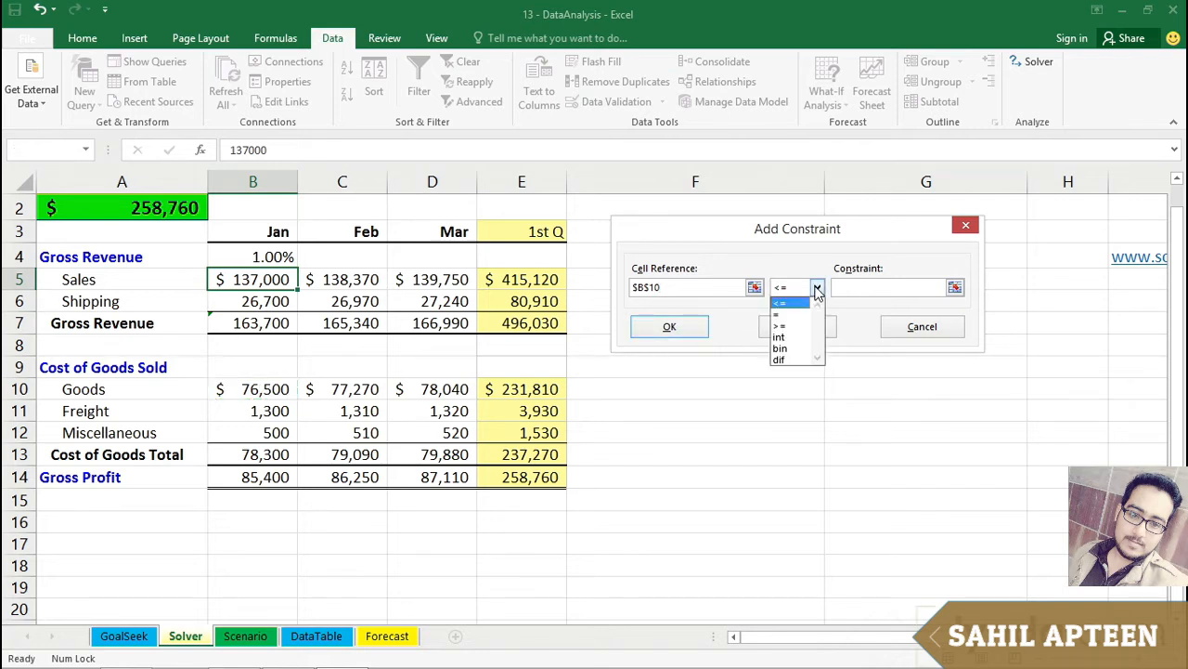
click(781, 326)
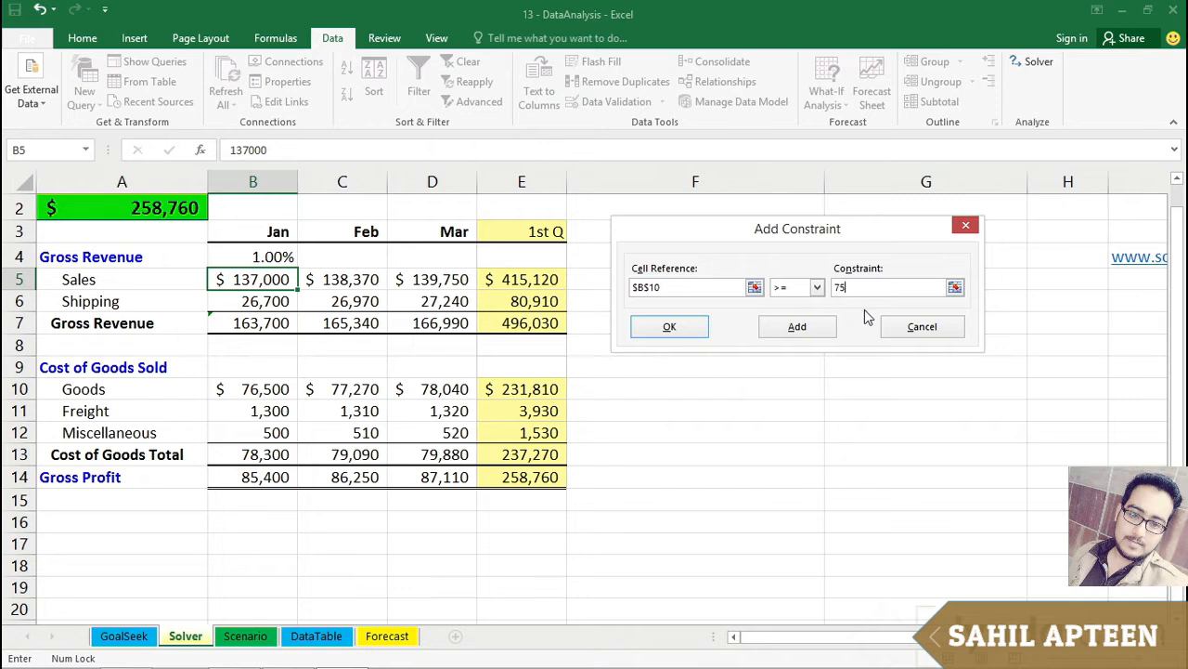
text(000)
click(669, 326)
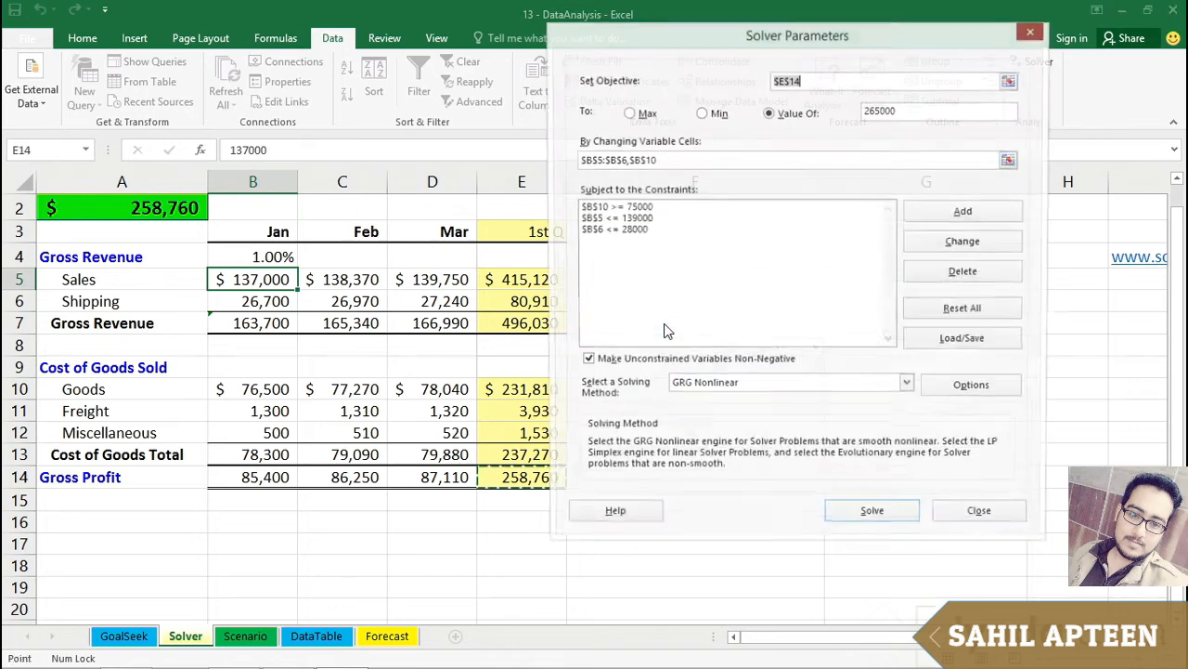
- Solve the model, keep the Solver solution and return to the Solver Parameters dialog
drag(651, 40, 703, 83)
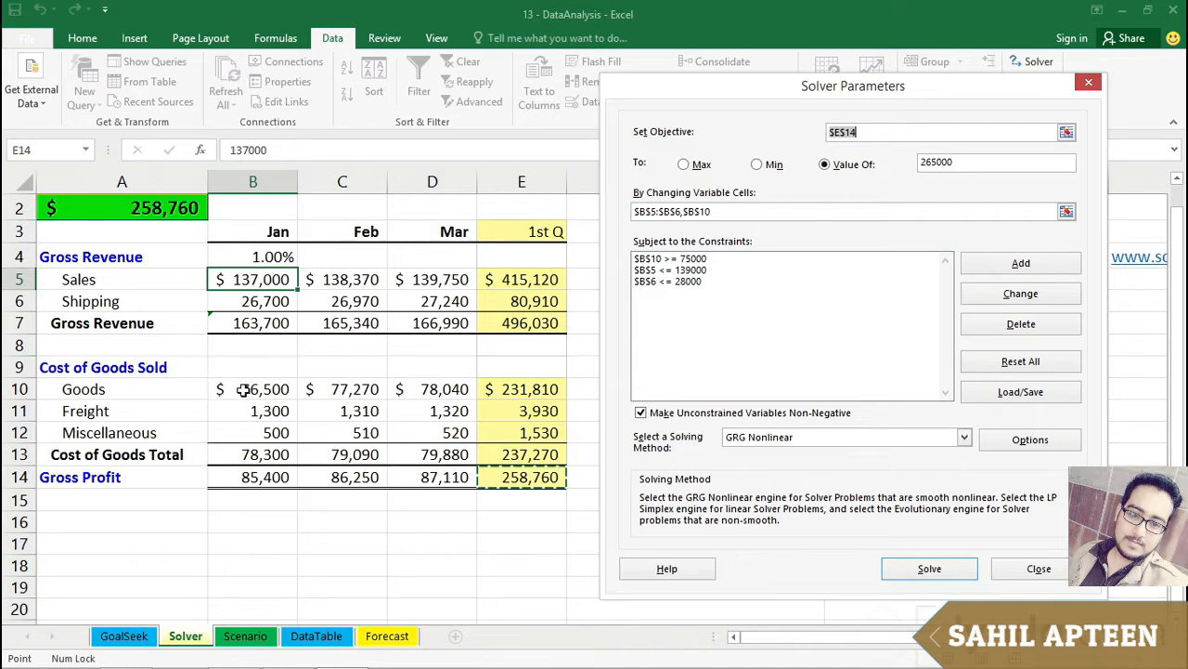
click(932, 569)
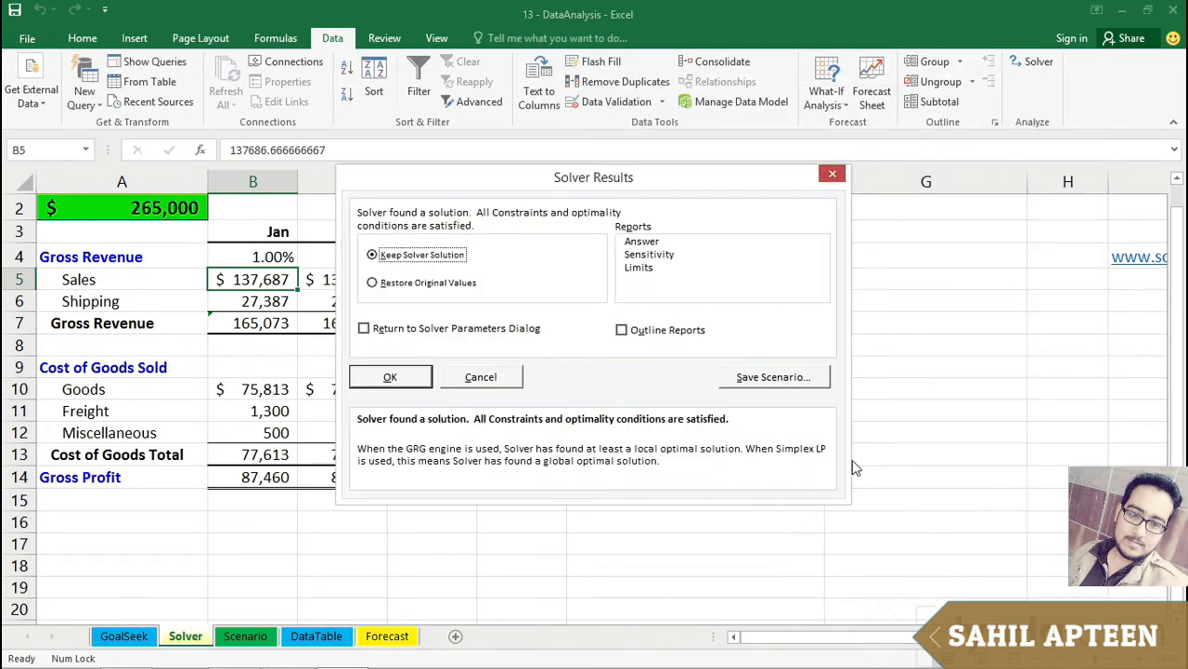
drag(443, 193, 692, 195)
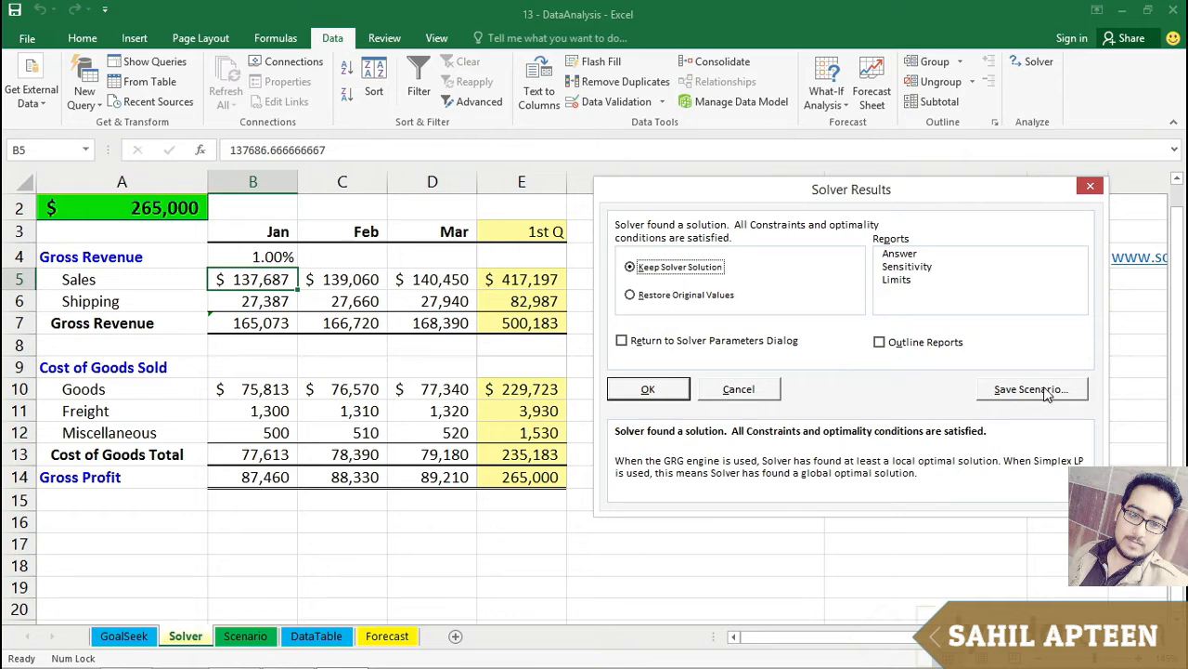
click(621, 342)
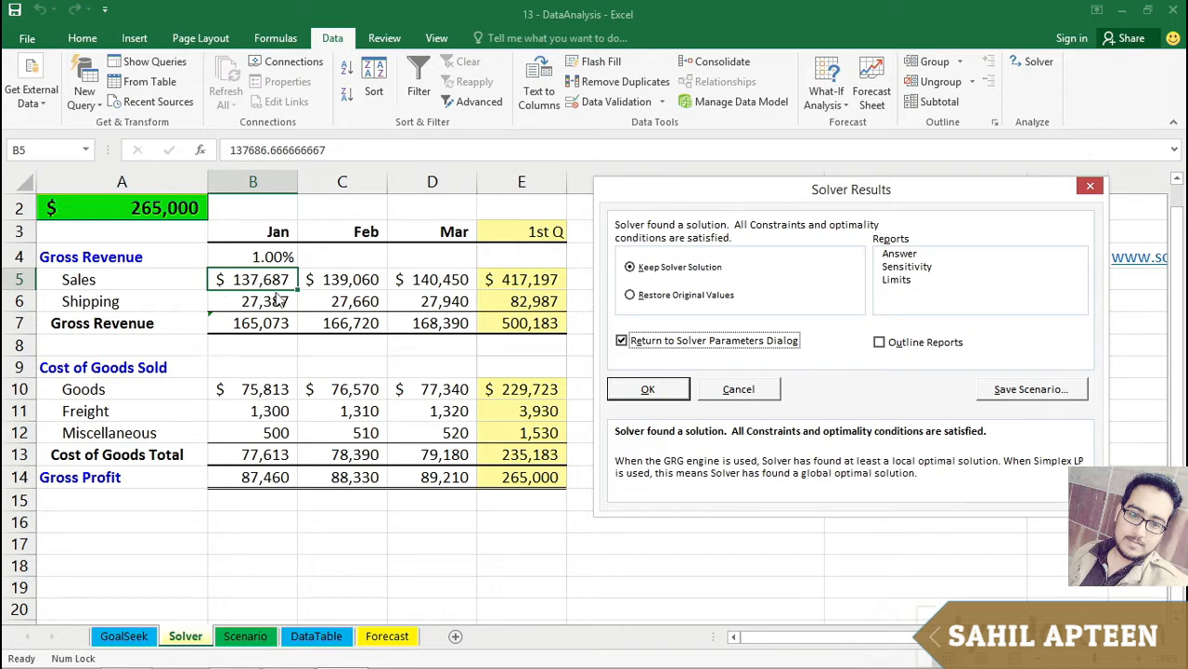
click(648, 390)
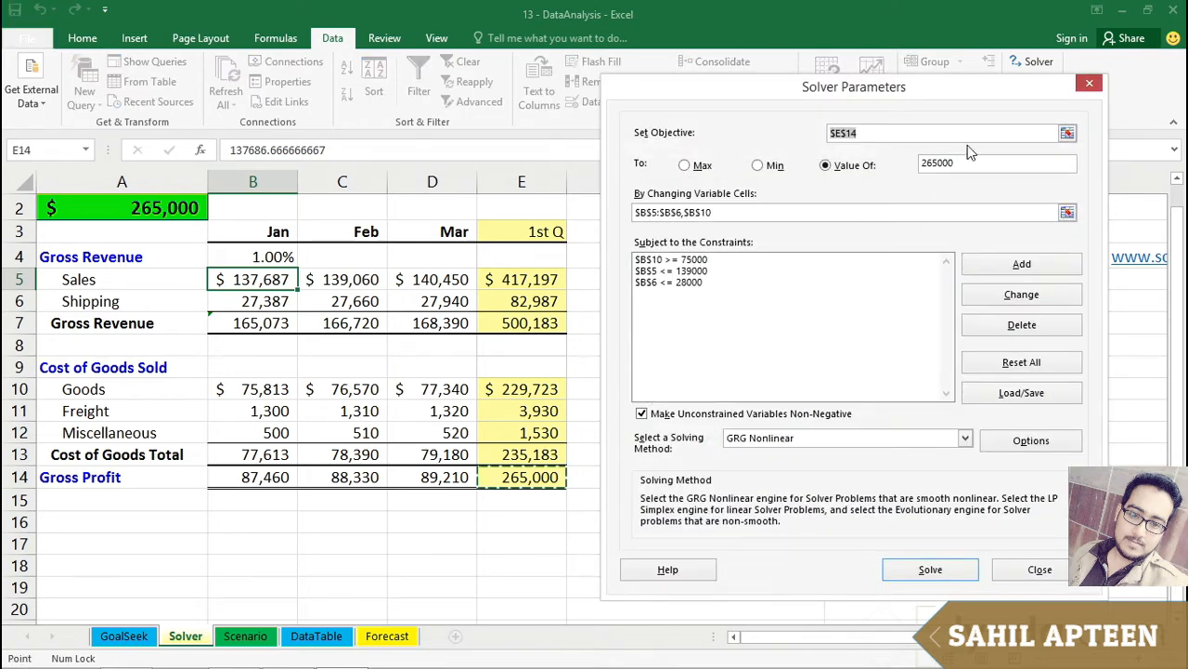
drag(962, 96, 935, 63)
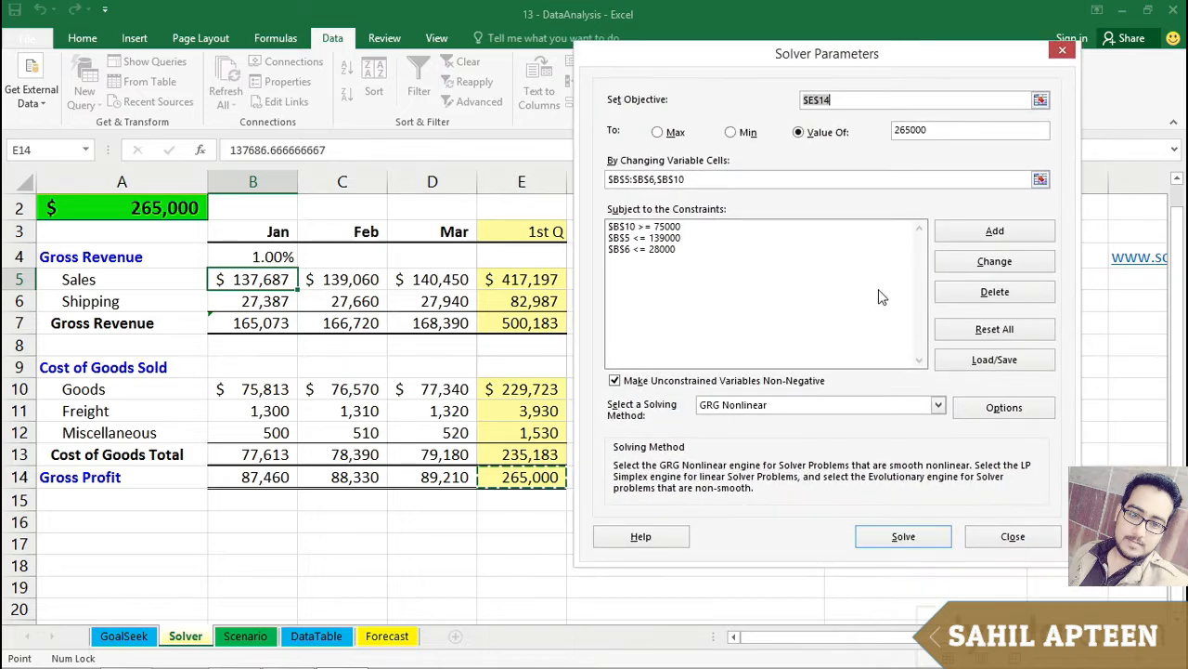
- Review the Solver options for All Methods, GRG Nonlinear and Evolutionary, and leave Solver without changing them
click(1001, 414)
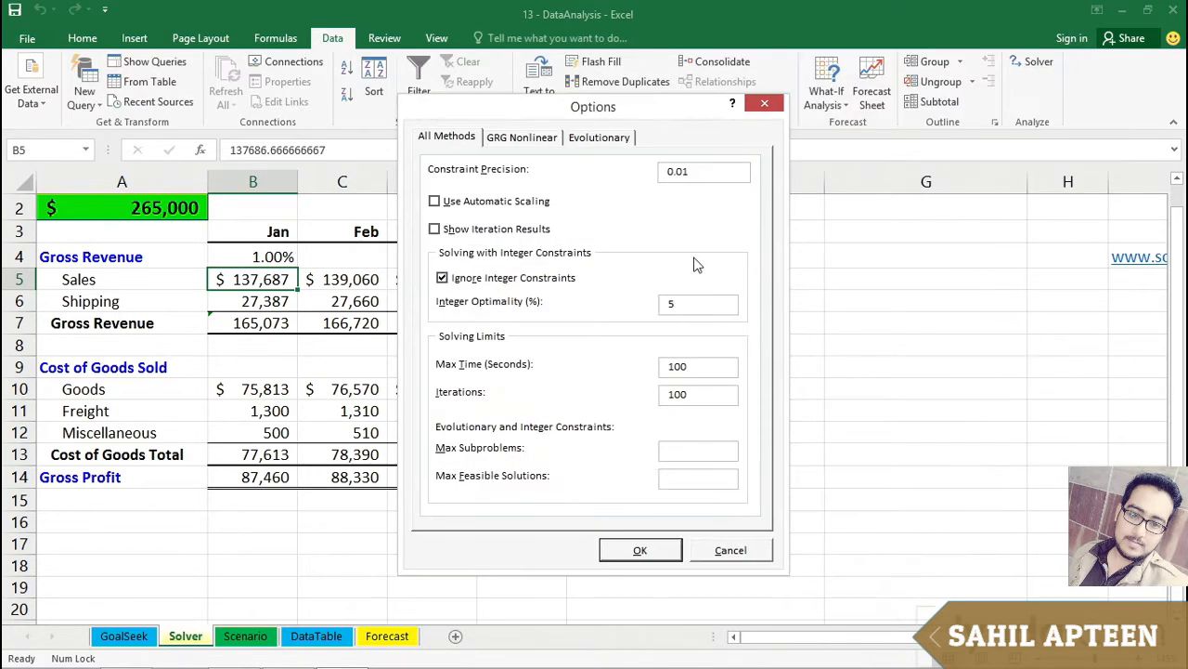
click(518, 140)
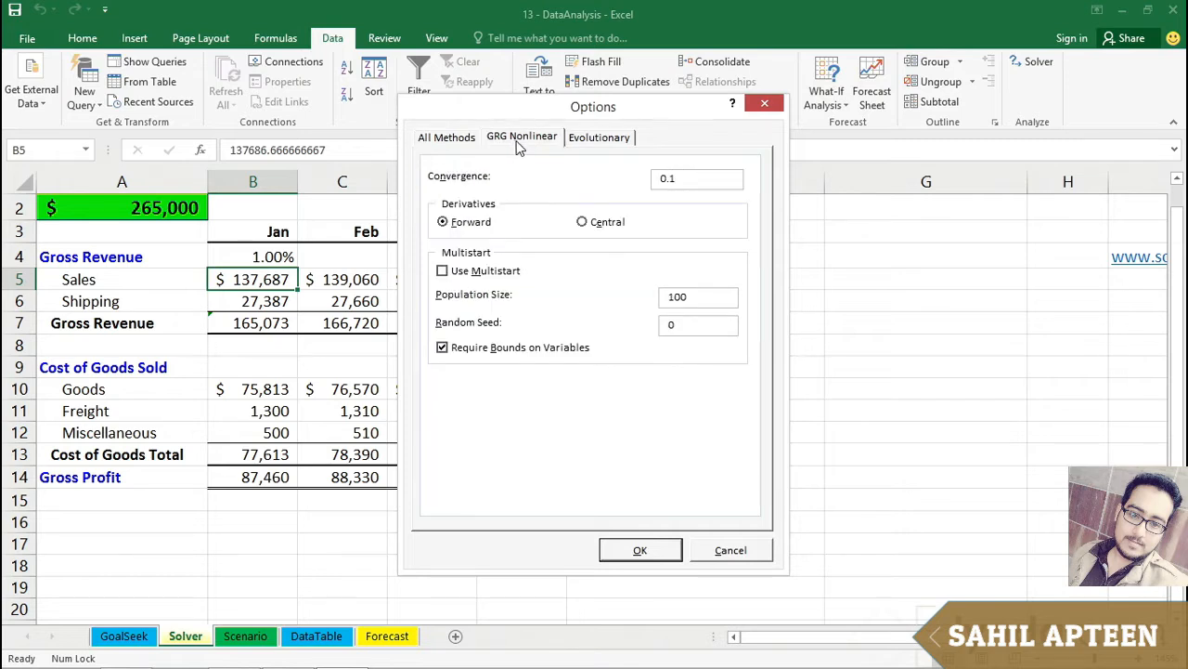
click(595, 141)
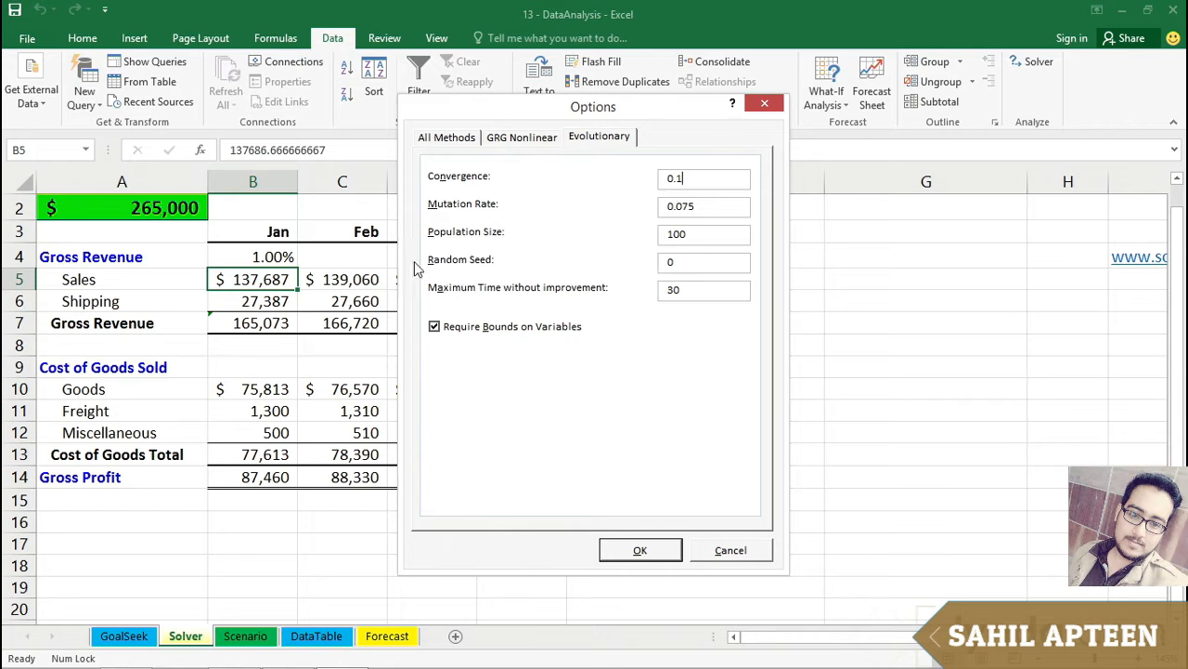
click(517, 139)
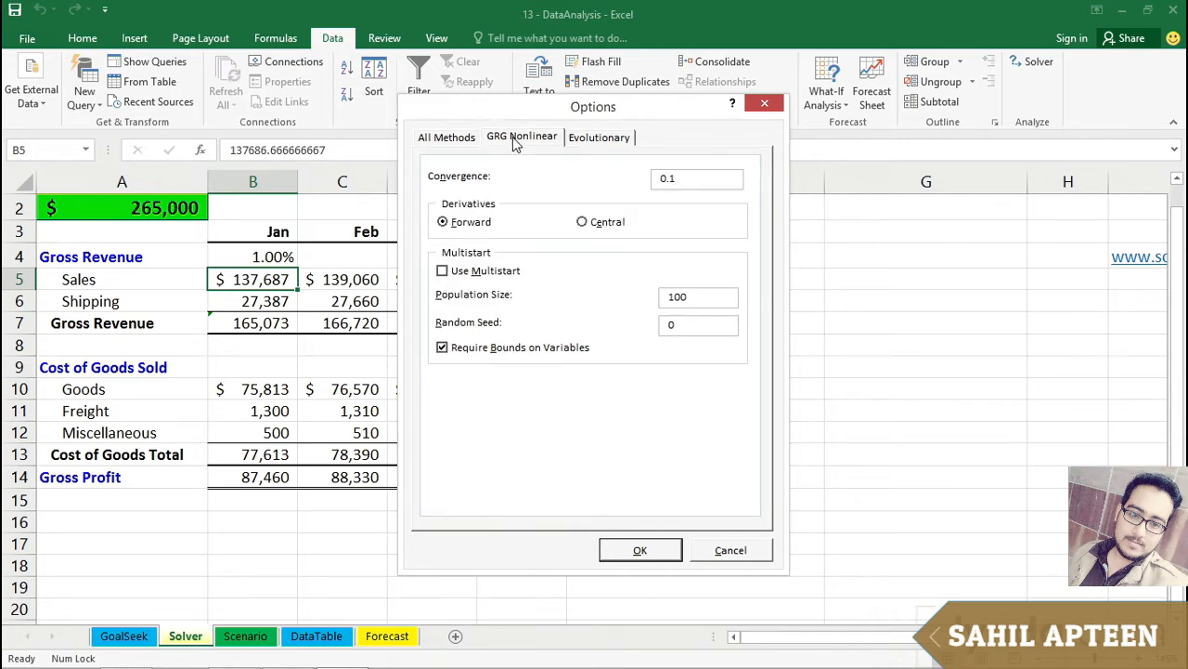
click(452, 141)
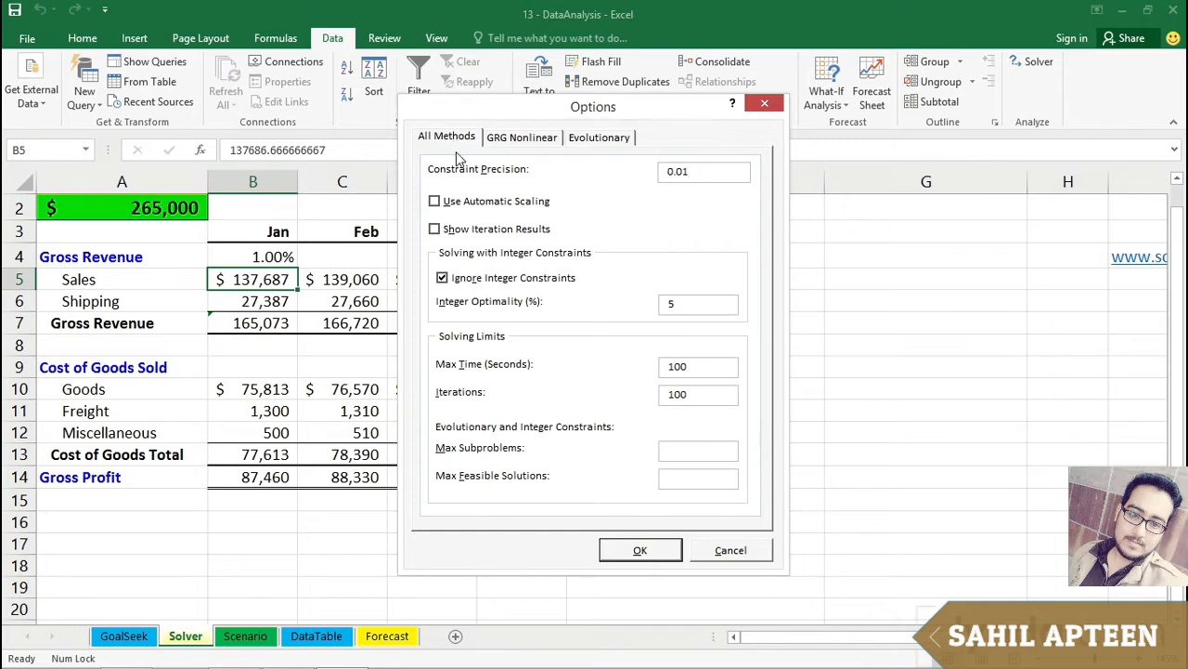
click(711, 555)
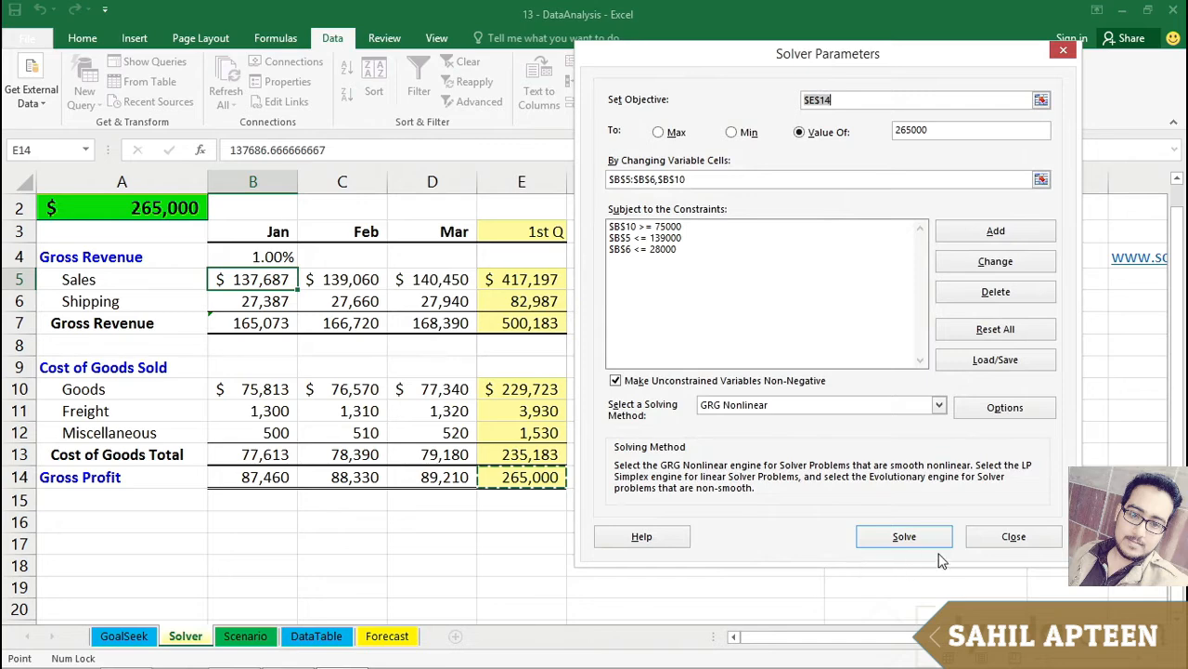
click(990, 542)
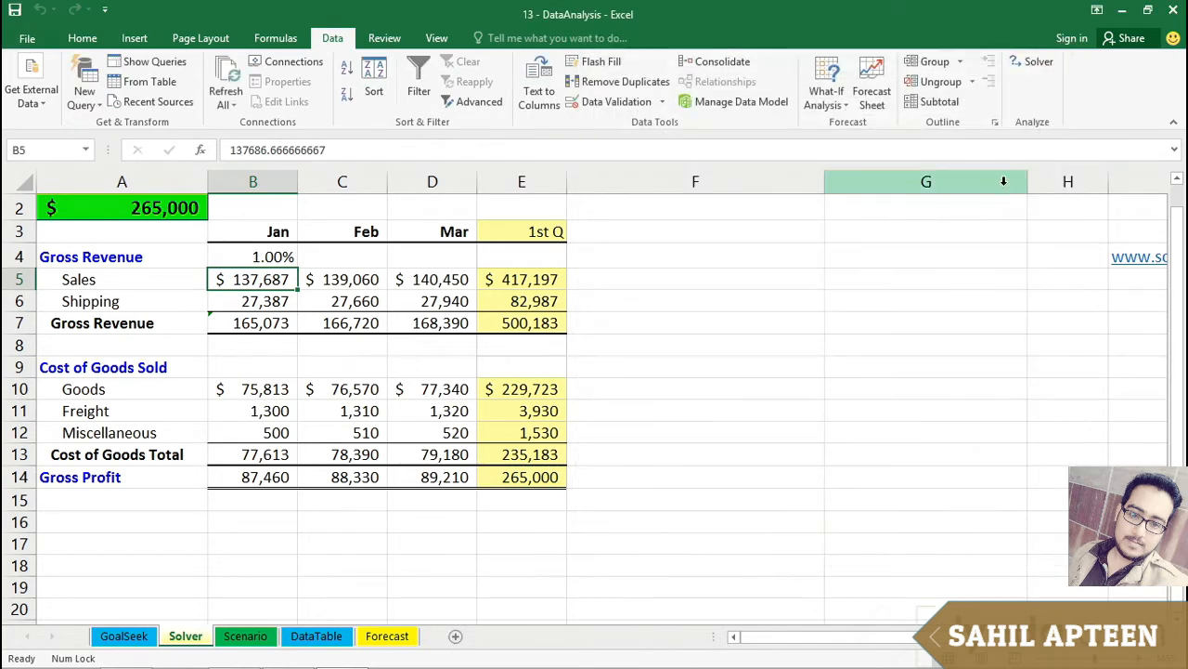
drag(1028, 183, 836, 183)
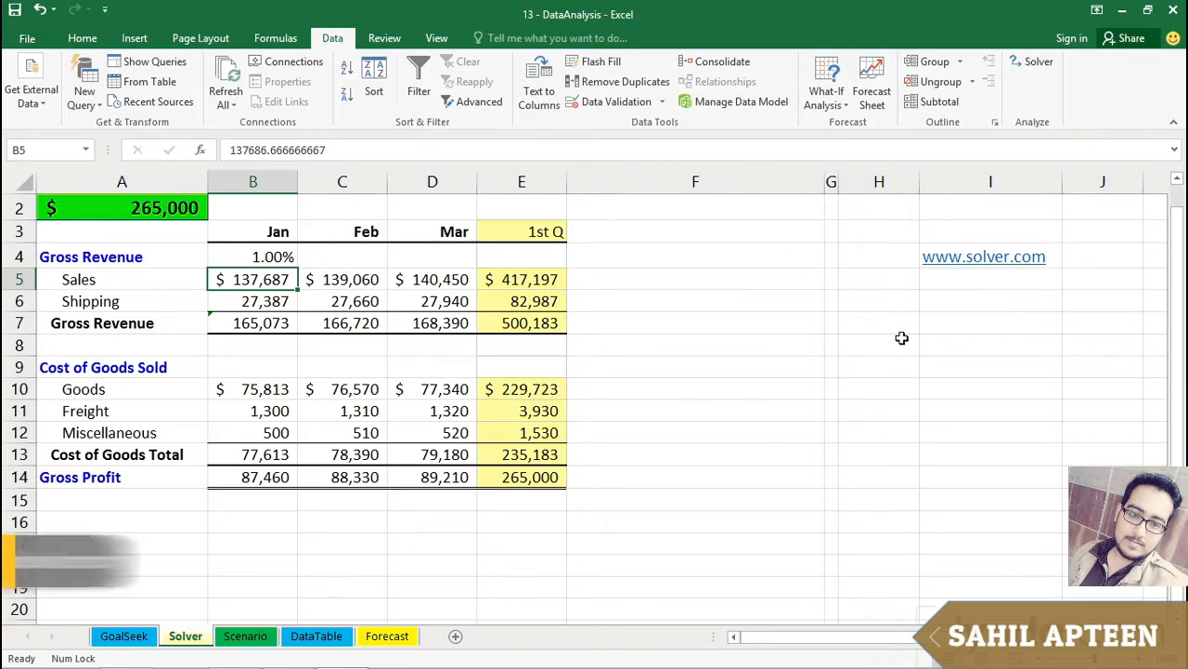
click(992, 322)
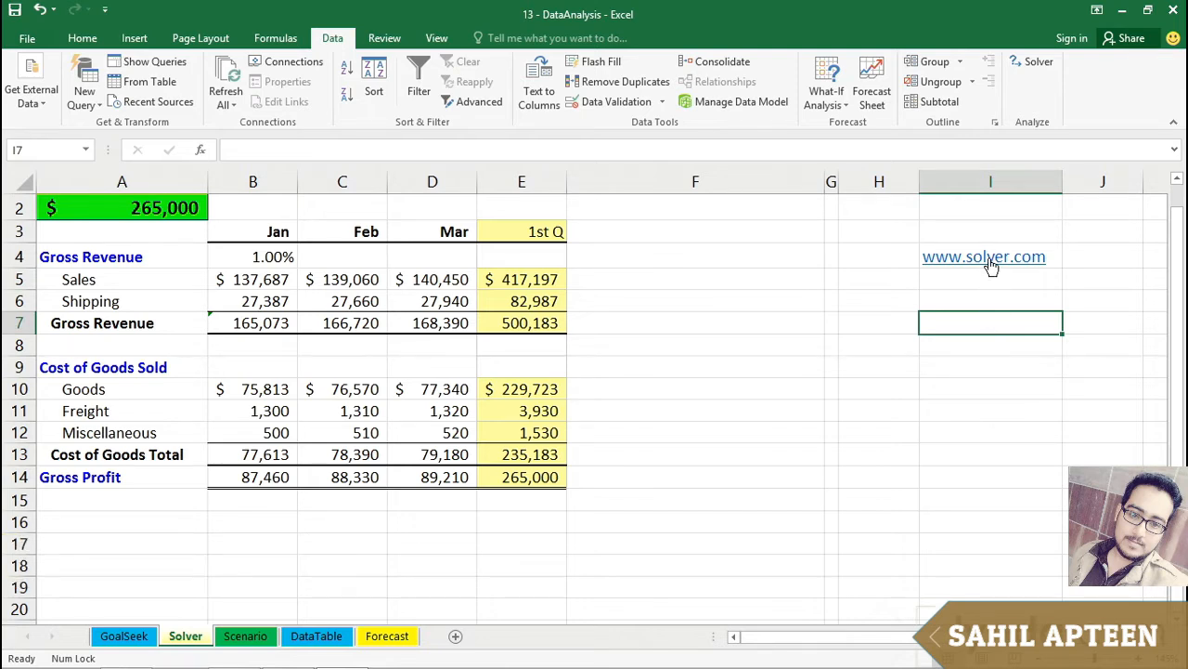
click(542, 479)
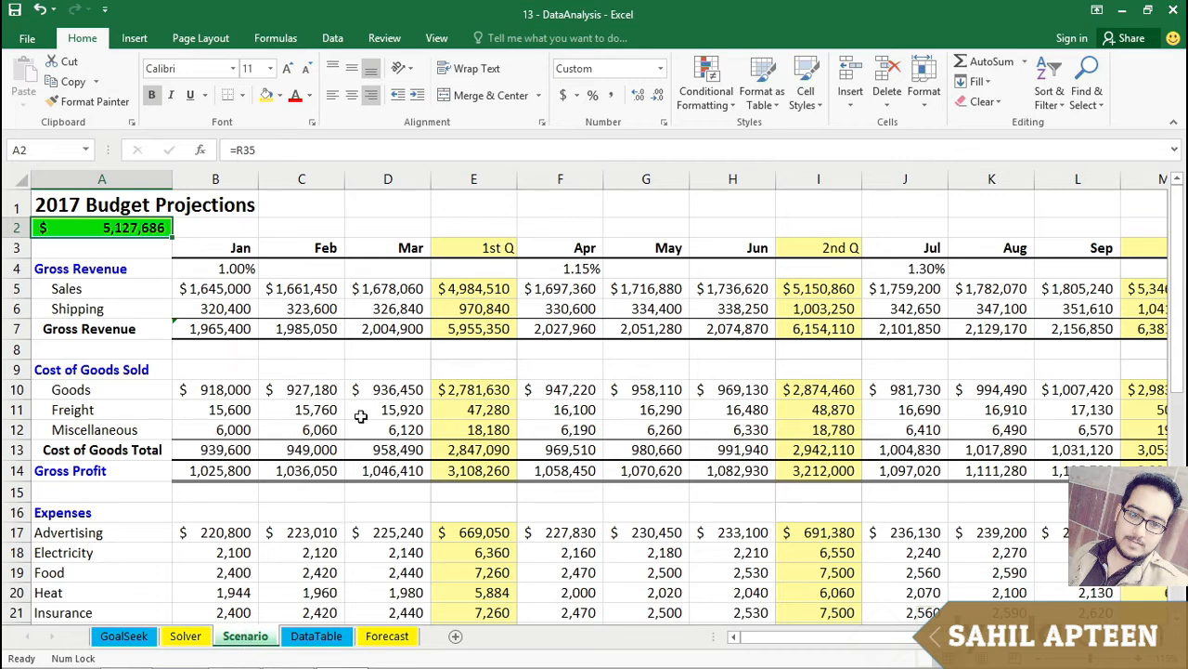
- Start a new scenario named Standard in the Scenario Manager for the 2017 Budget Projections sheet
click(333, 39)
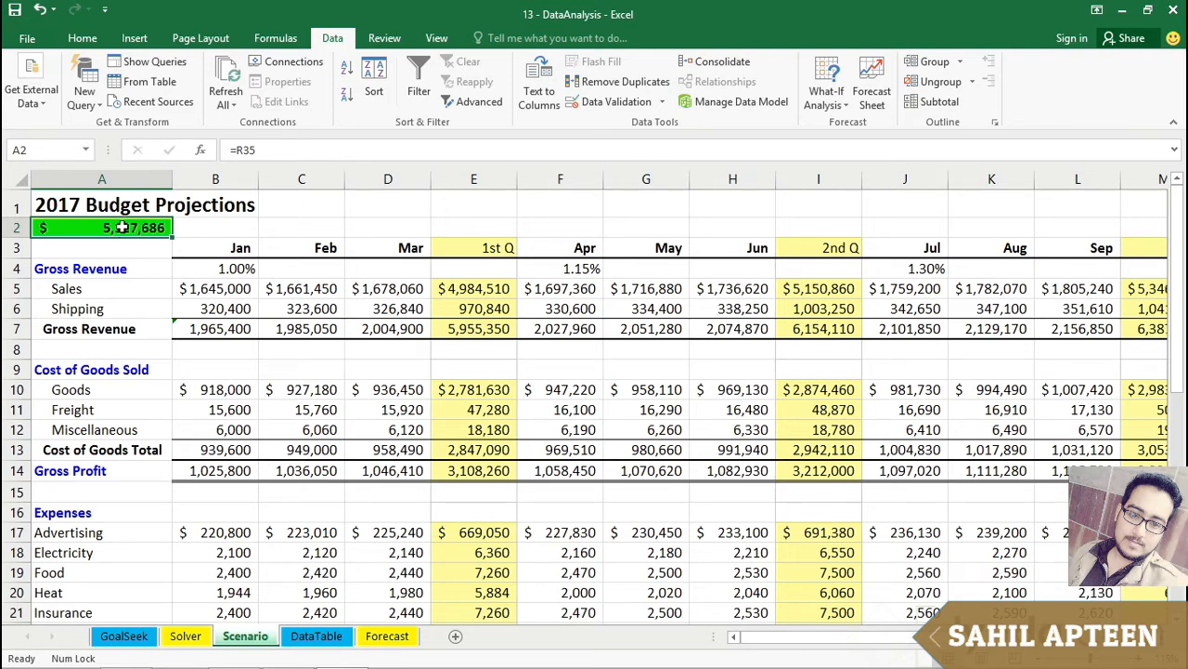
click(829, 93)
click(845, 122)
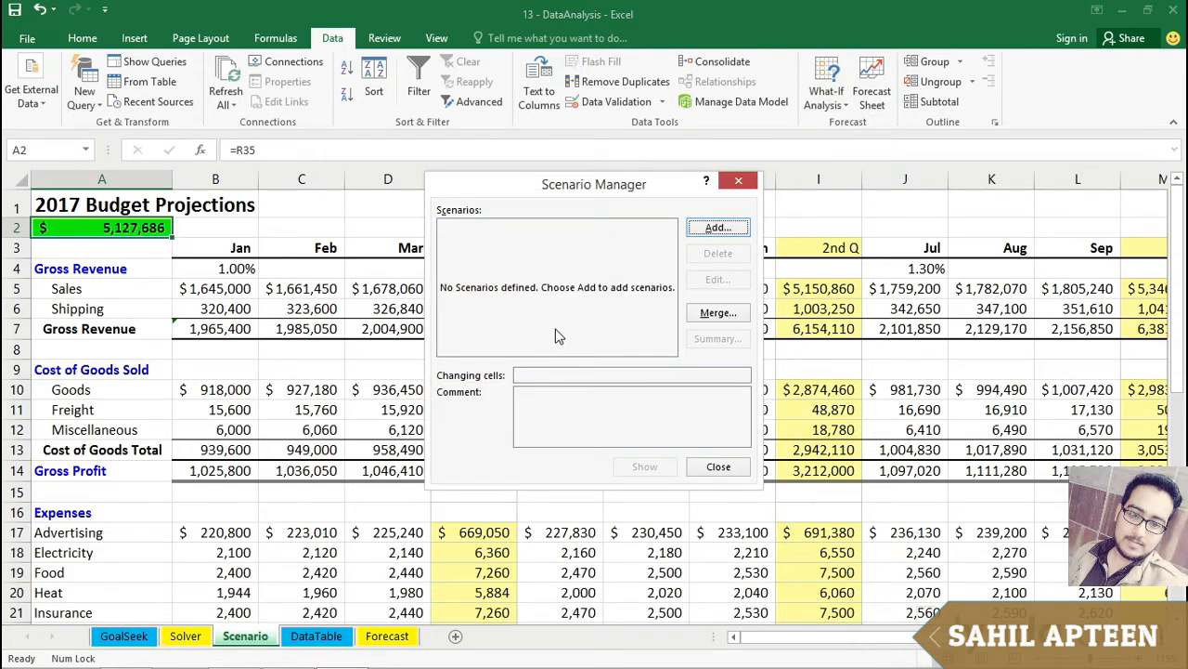
click(711, 232)
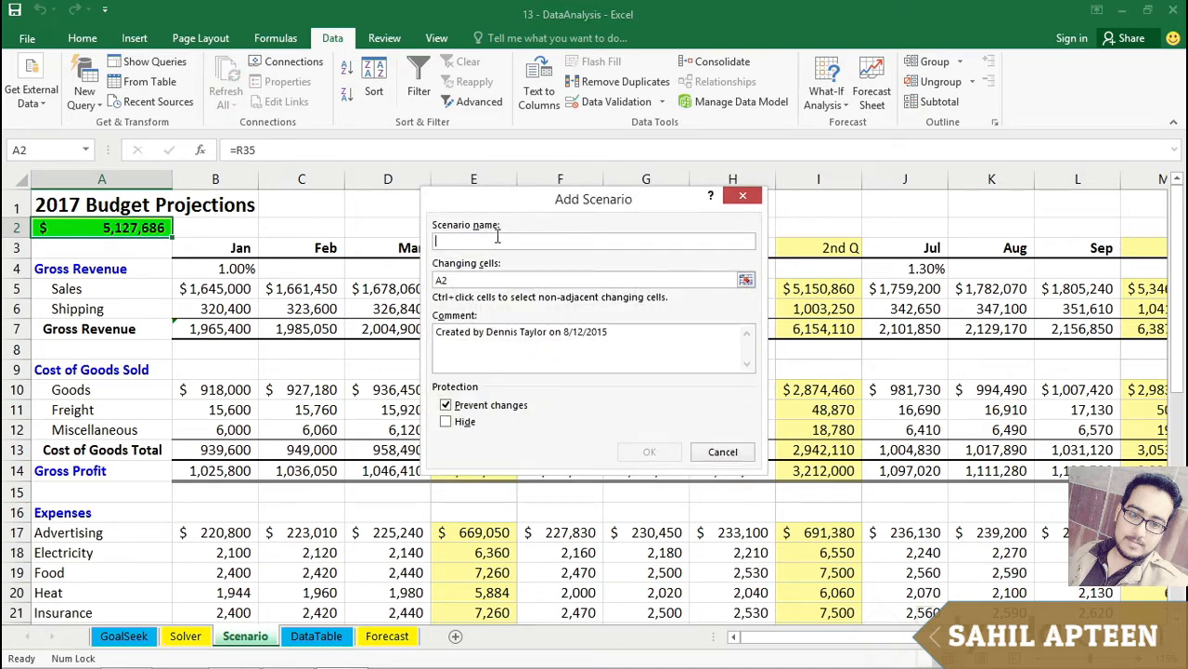
text(Standard)
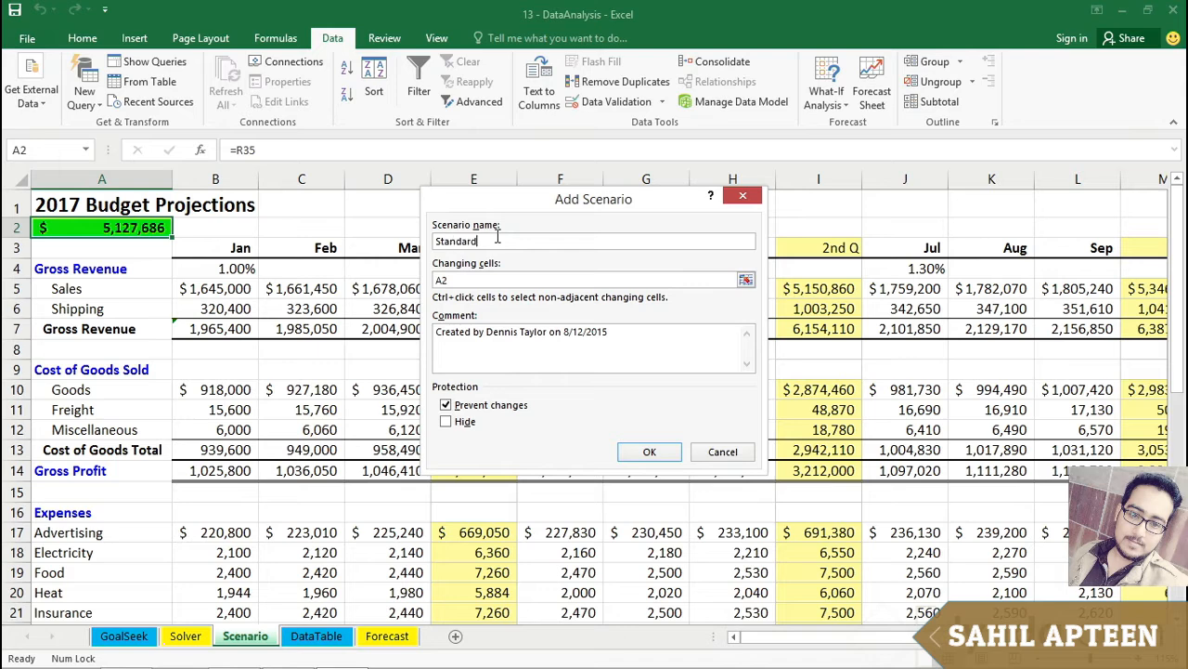
- Set the Standard scenario's changing cells to B5:B6 and B10, accept their current values and close the Scenario Manager
click(462, 280)
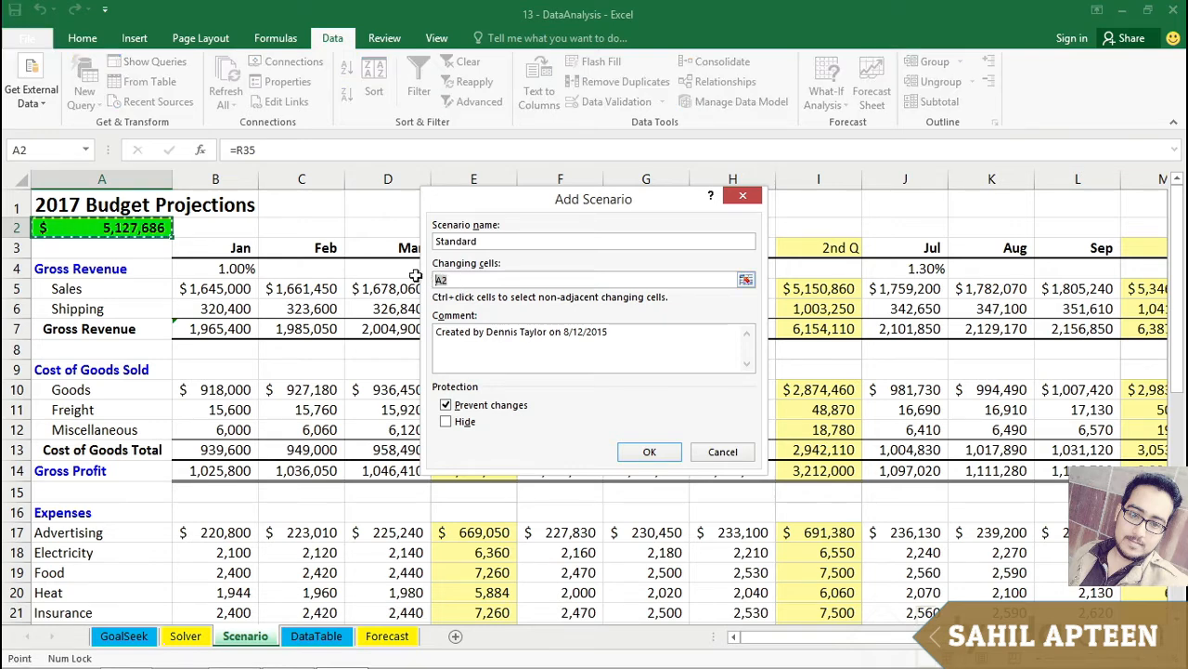
click(234, 290)
drag(234, 289, 237, 307)
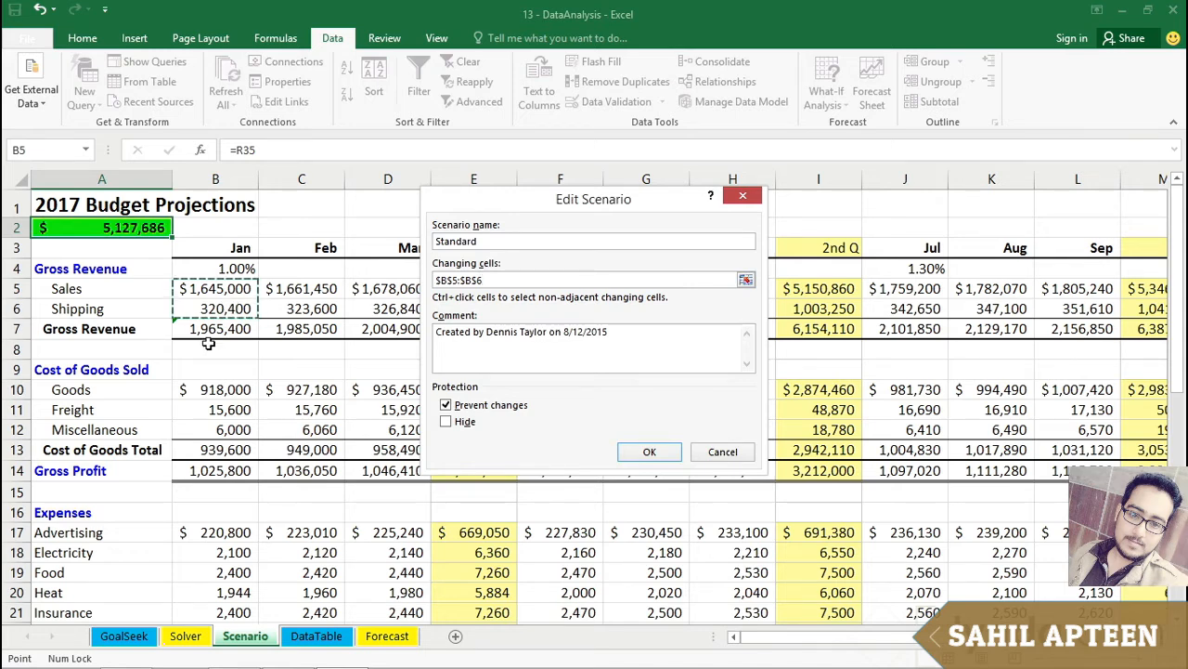
ctrl+click(208, 389)
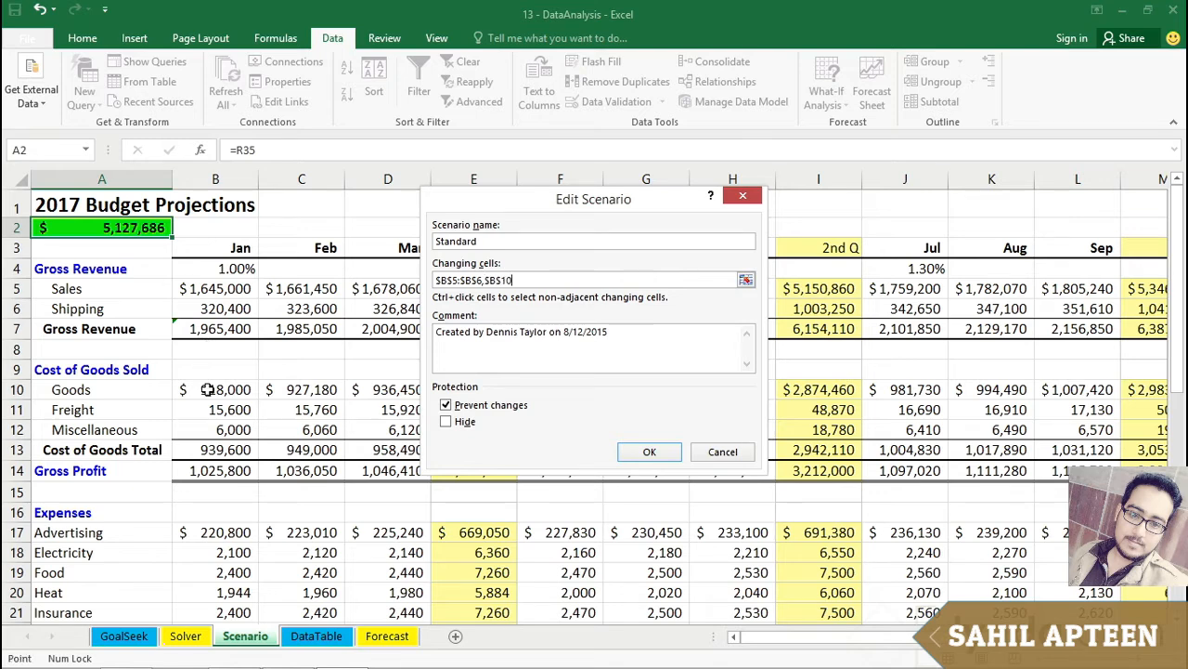
click(647, 452)
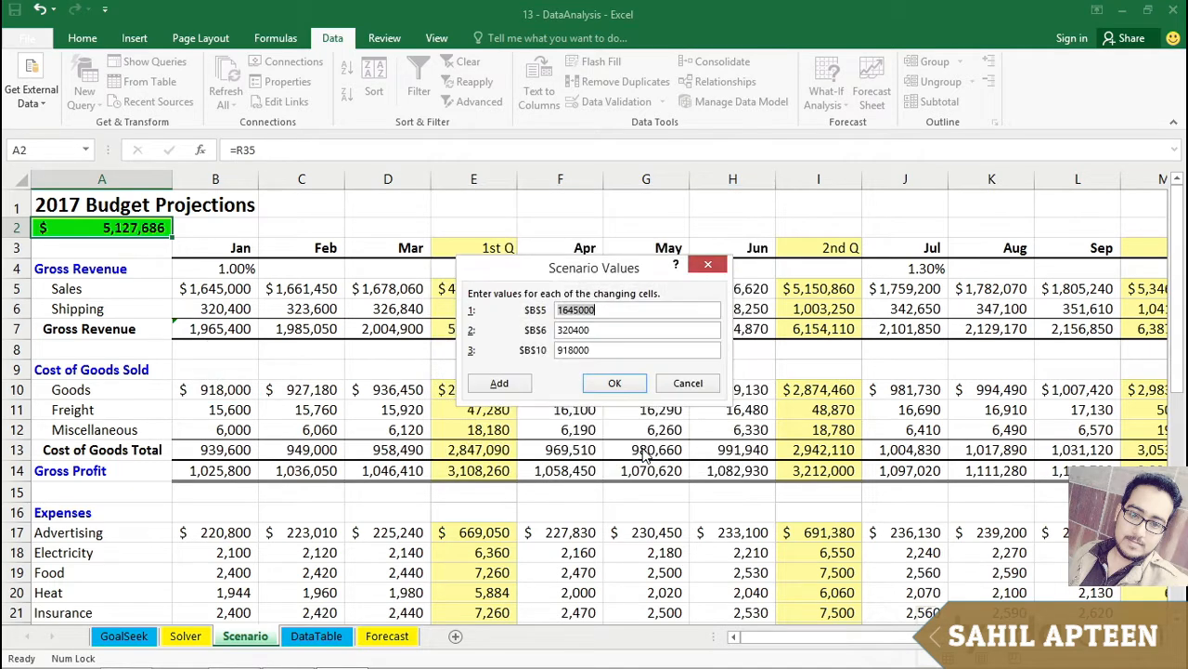
click(612, 385)
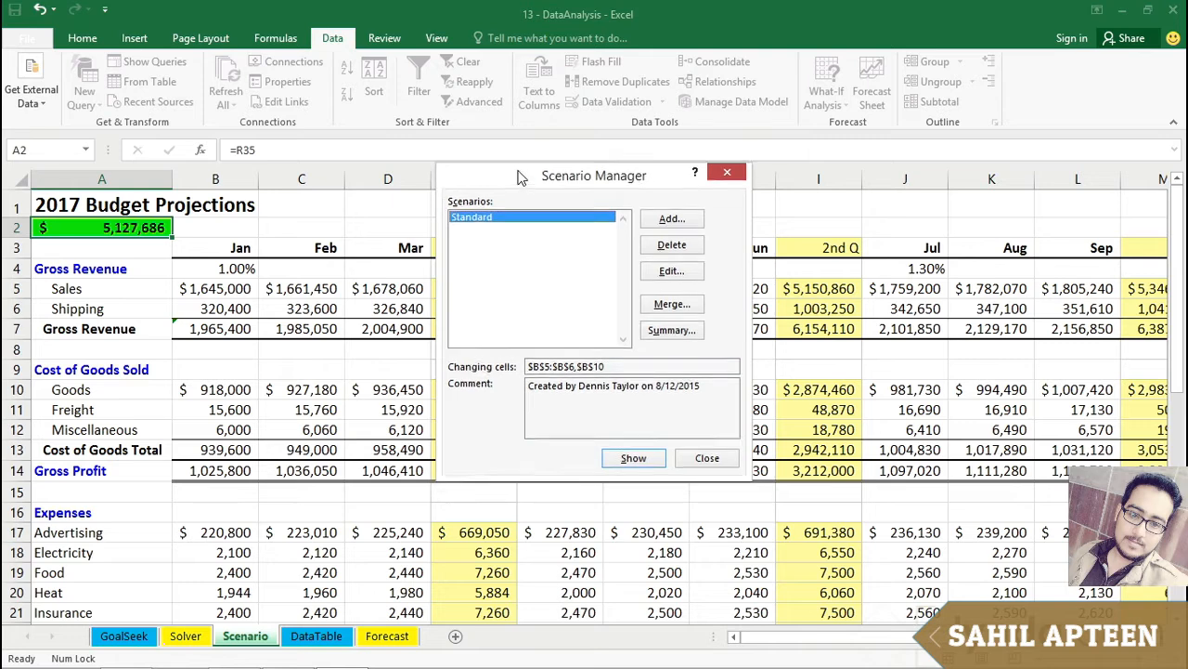
drag(522, 191, 494, 127)
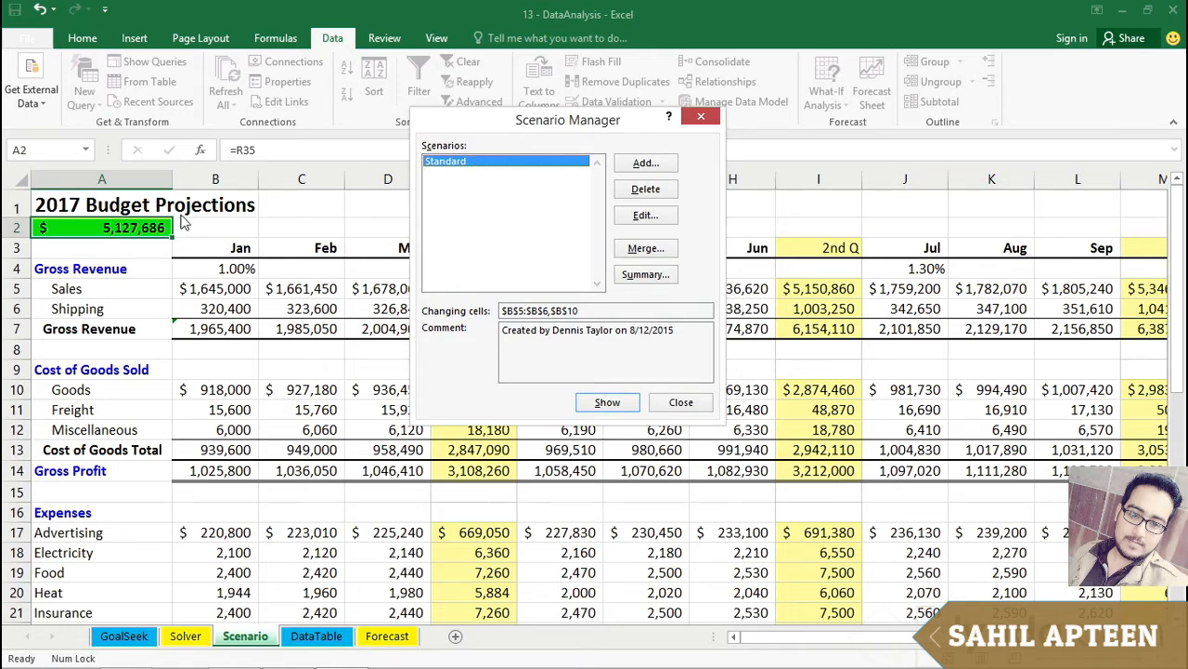
click(698, 117)
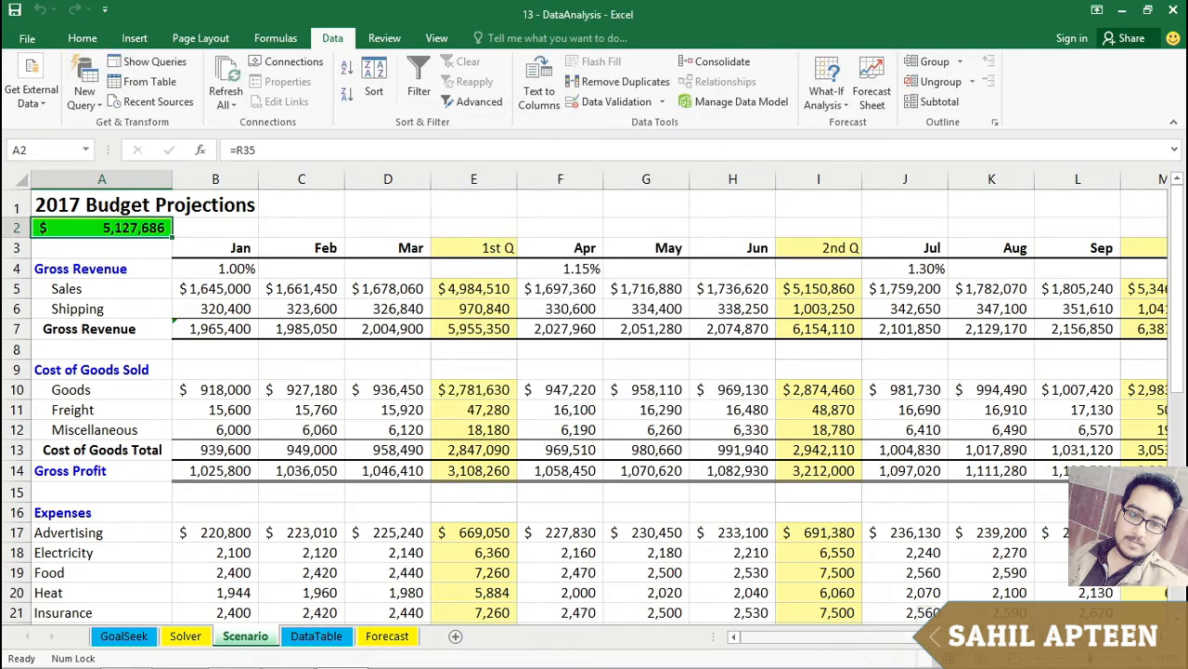
- Examine the TOTAL column and the formula in R35 that feeds A2, and return to A2
scroll(599, 399, right, 8)
scroll(600, 400, right, 1)
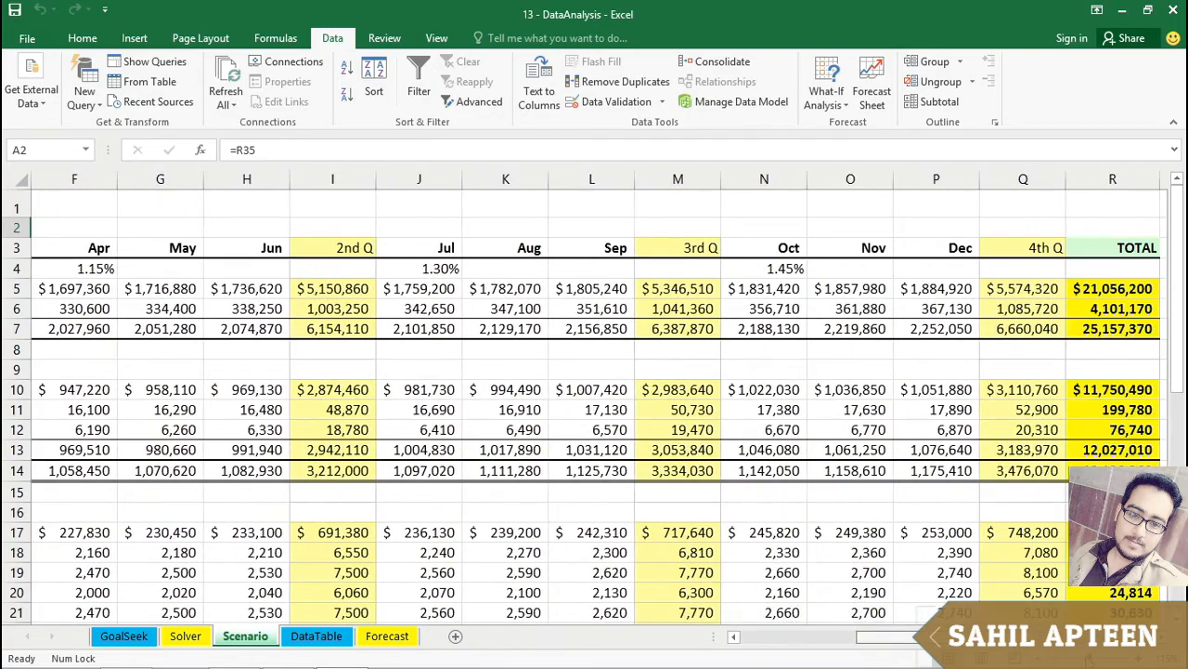
scroll(594, 399, down, 6)
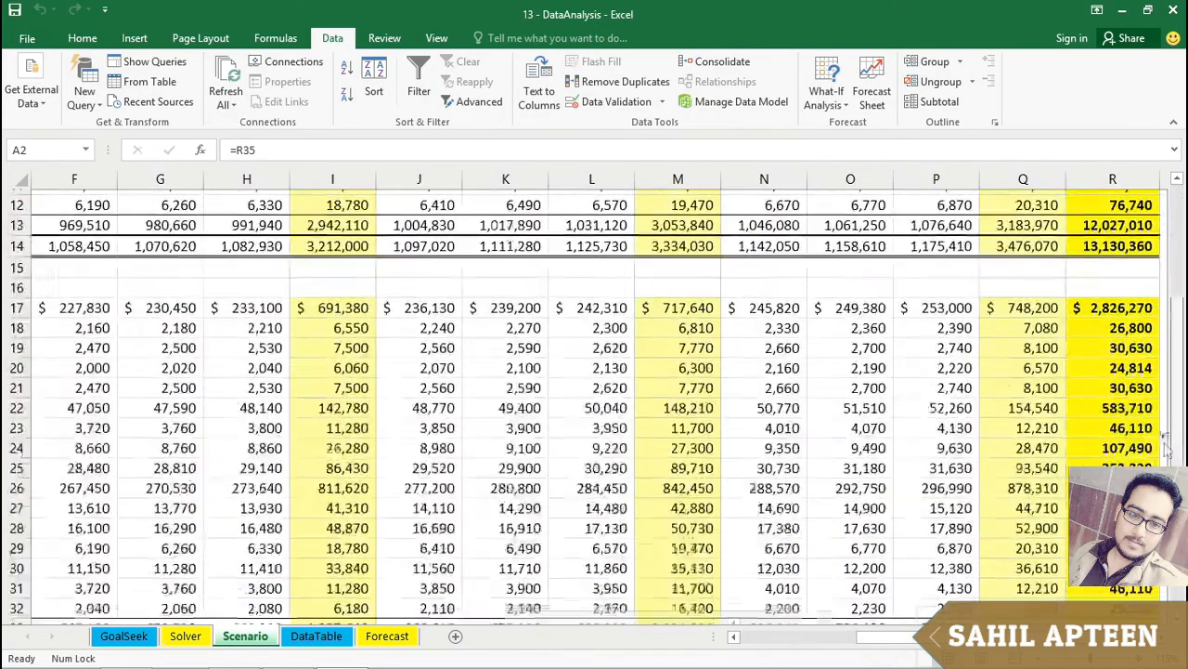
click(1112, 501)
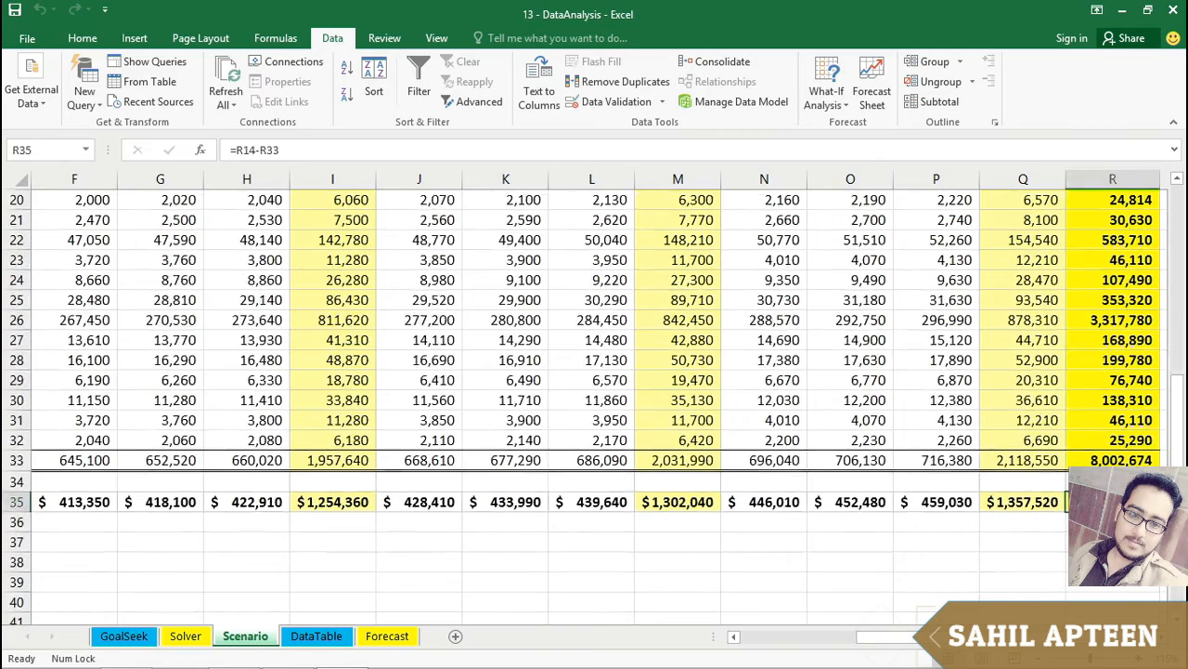
scroll(595, 400, up, 6)
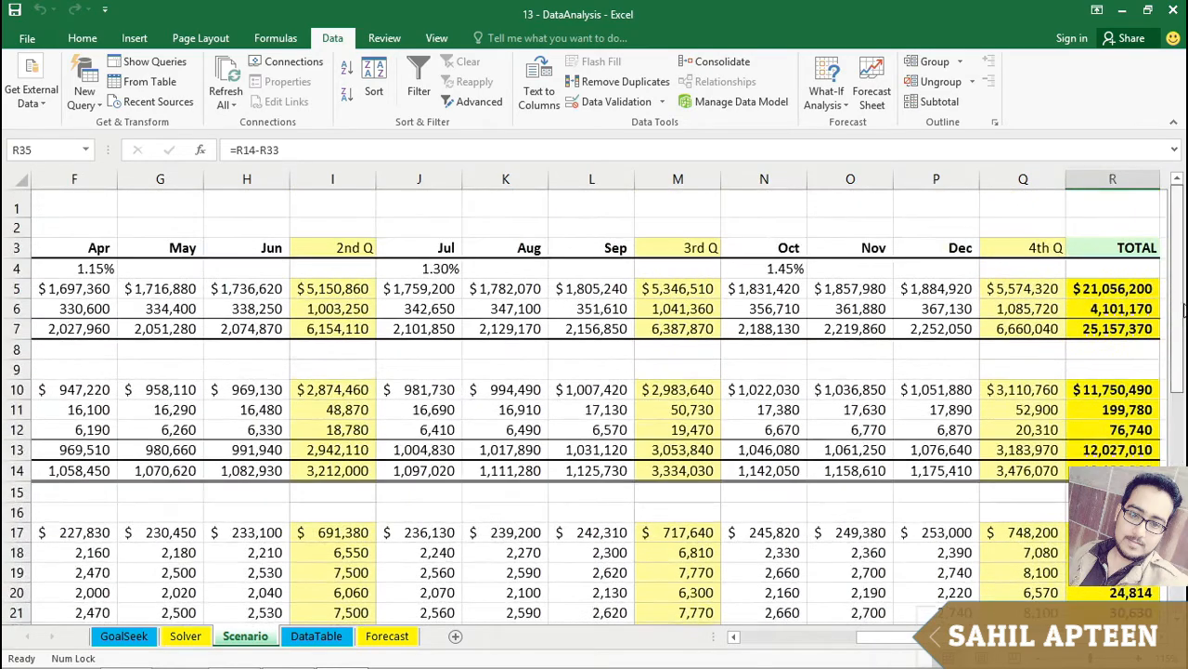
scroll(882, 638, left, 5)
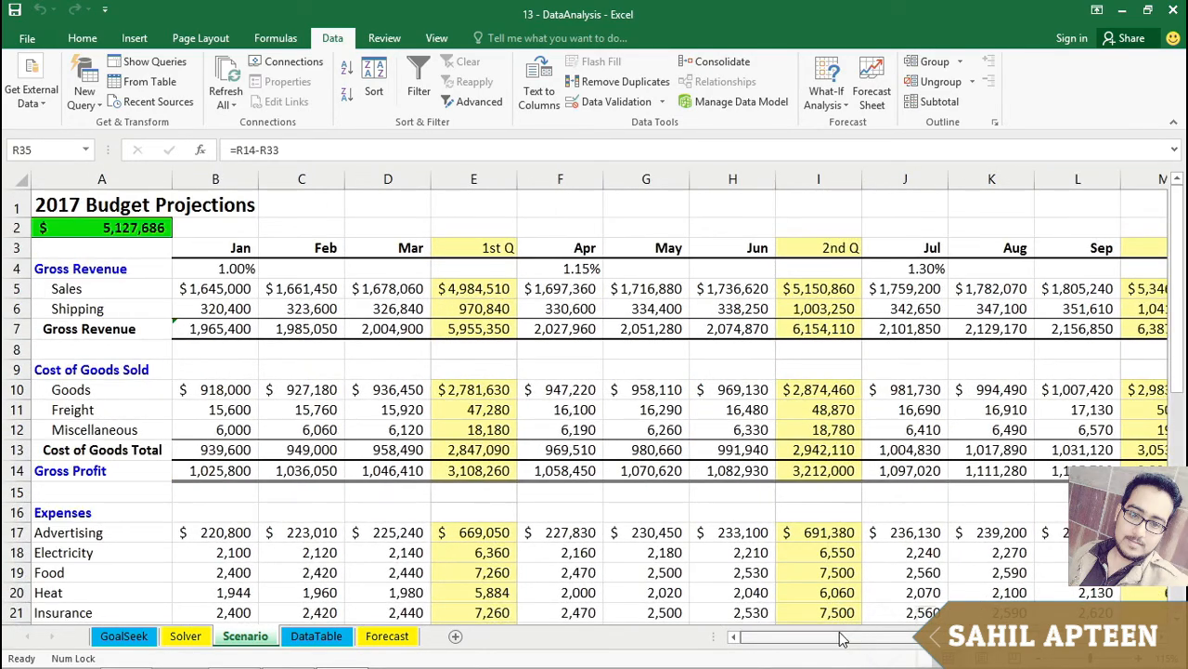
click(86, 228)
key(ctrl+c)
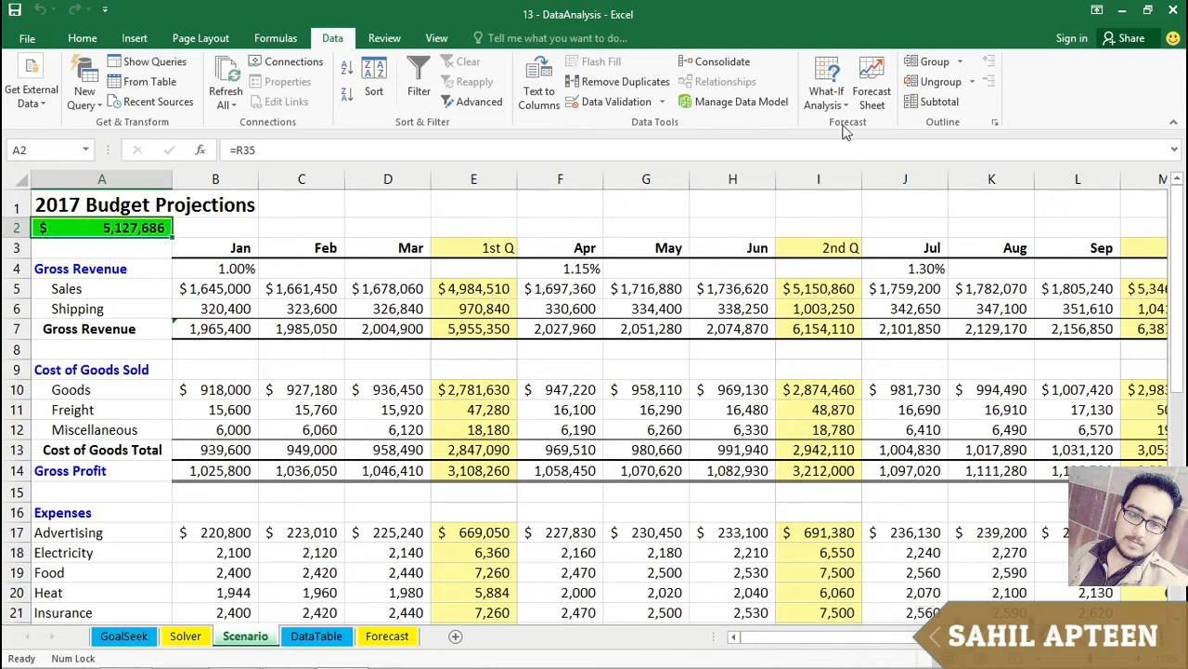
- Add a second scenario named Low in the Scenario Manager, using the same changing cells B5:B6 and B10
click(826, 97)
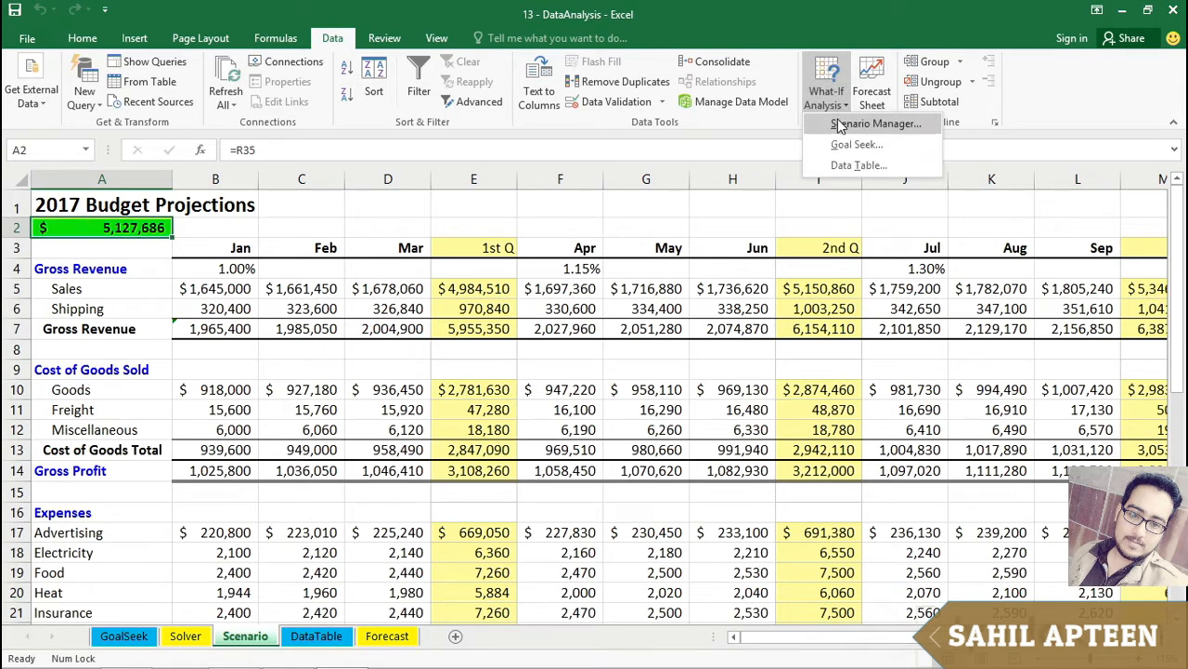
click(841, 124)
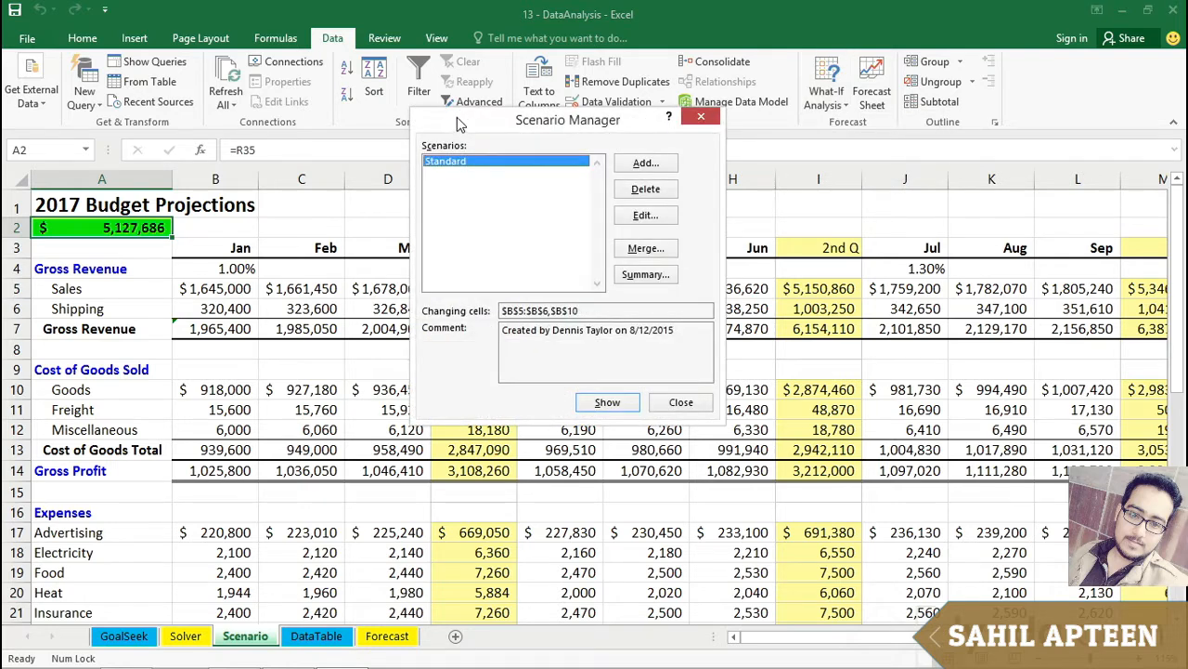
drag(457, 117, 400, 162)
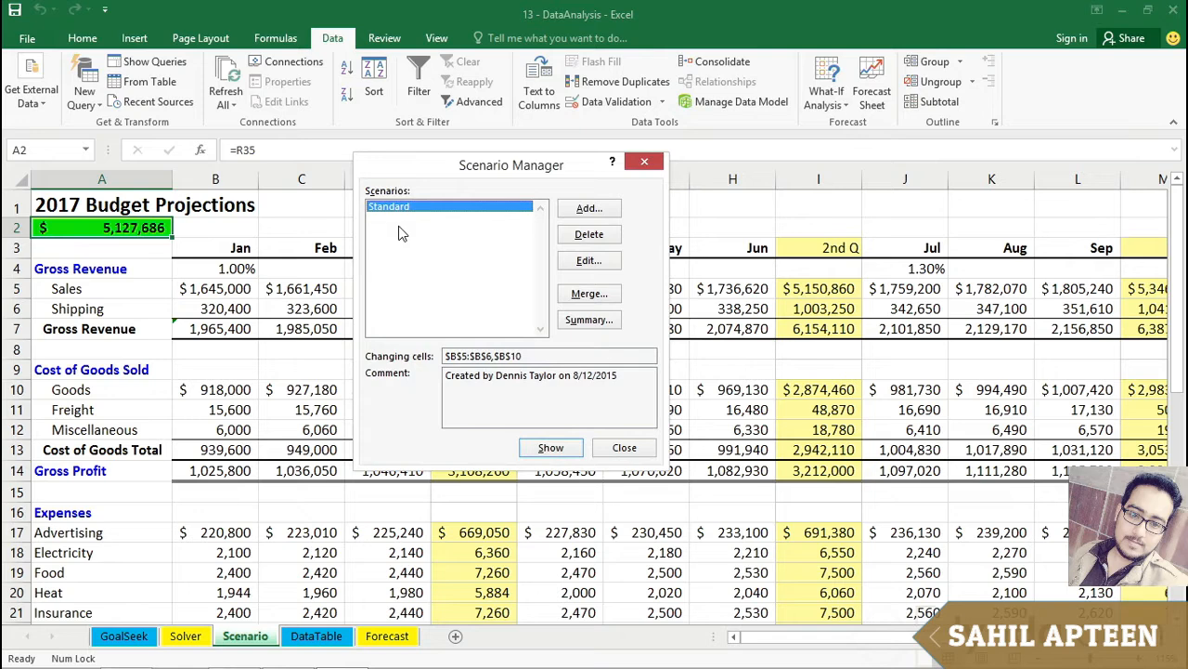
click(591, 208)
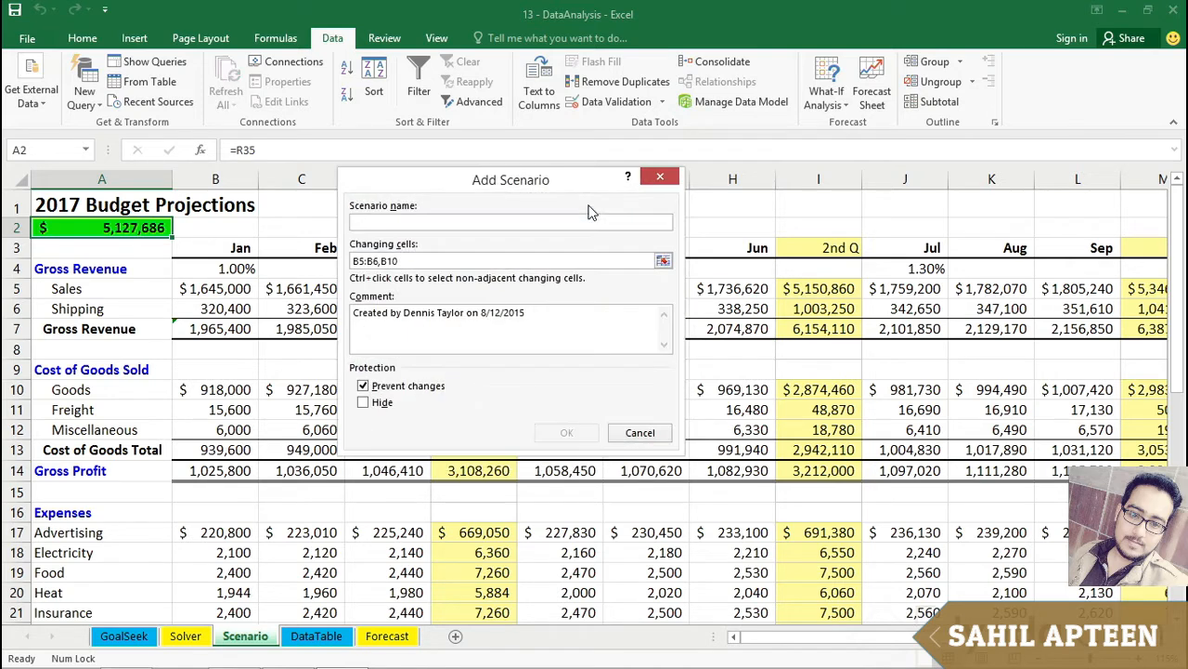
text(Low)
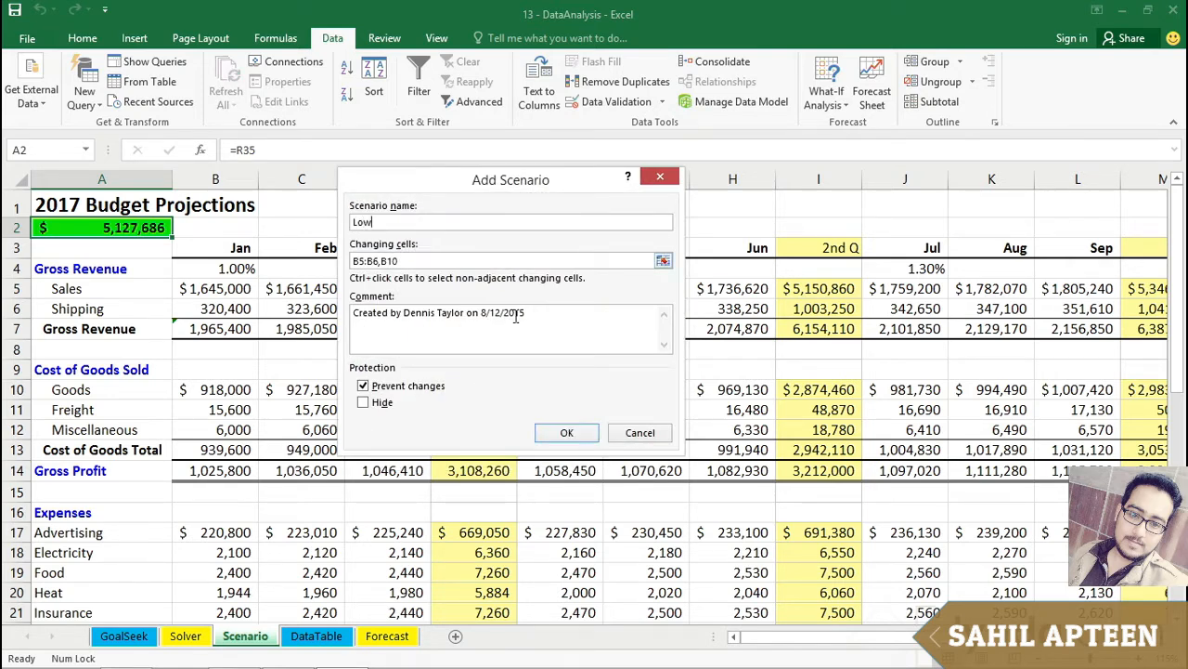
click(567, 434)
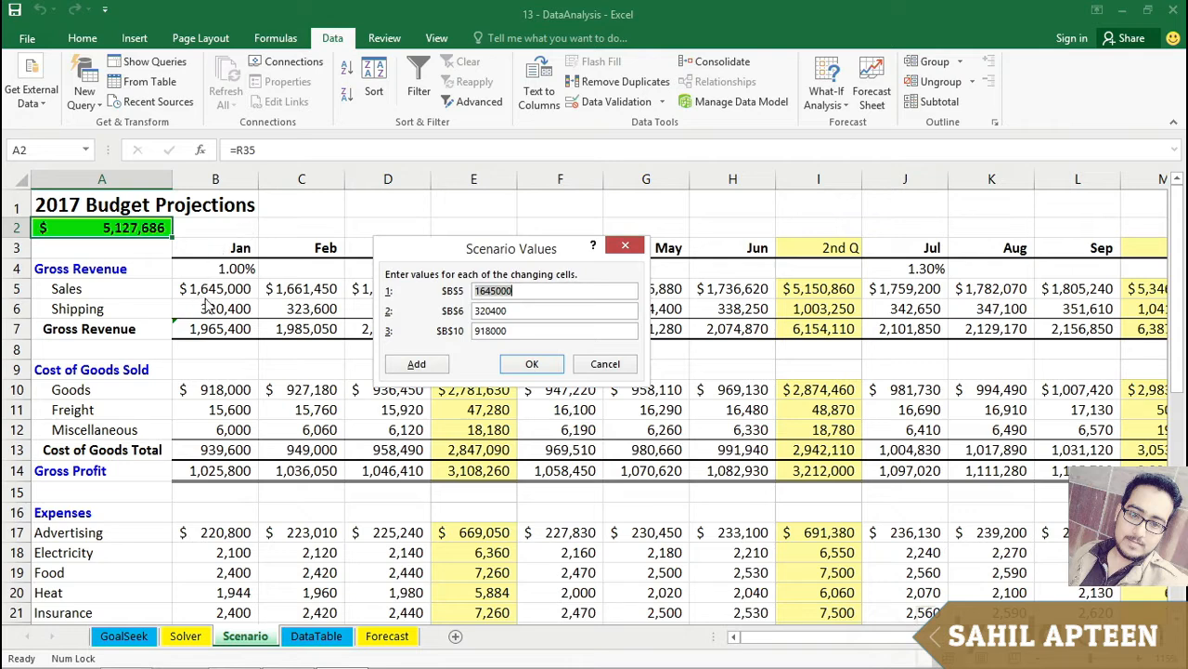
- Set the Low scenario's values to 15000 for B5, 2750 for B6 and 100 for B10, and save it
drag(519, 289, 493, 292)
text(5000)
drag(513, 314, 475, 312)
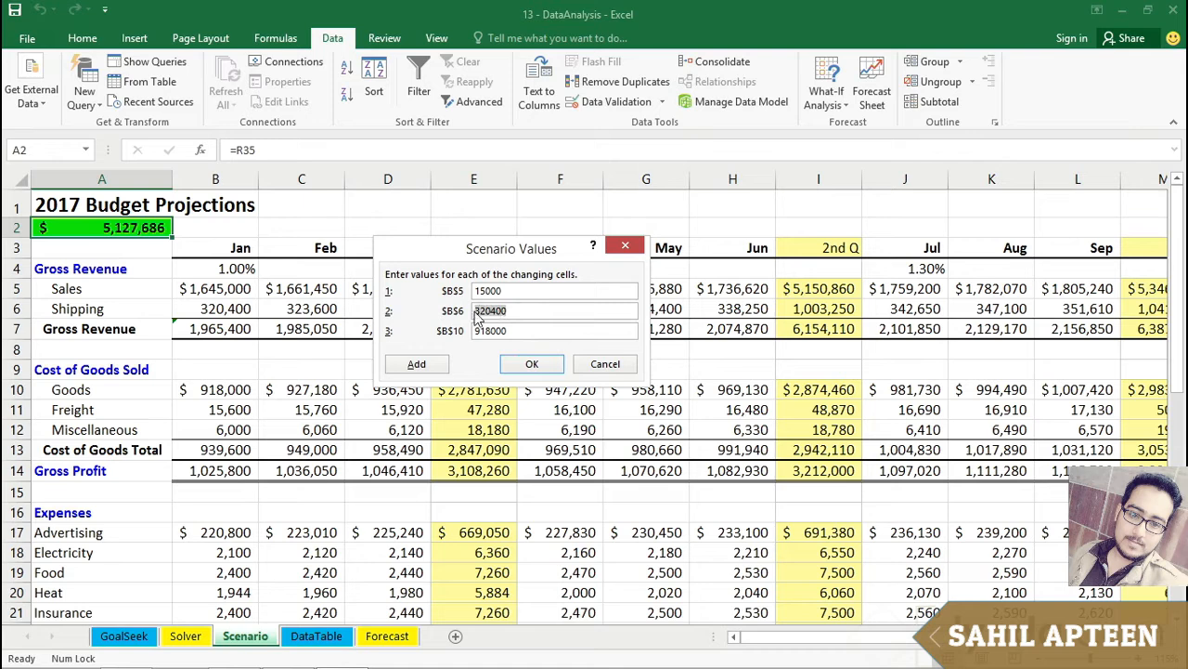
key(BackSpace)
text(2750)
drag(505, 334, 446, 332)
text(100)
click(522, 365)
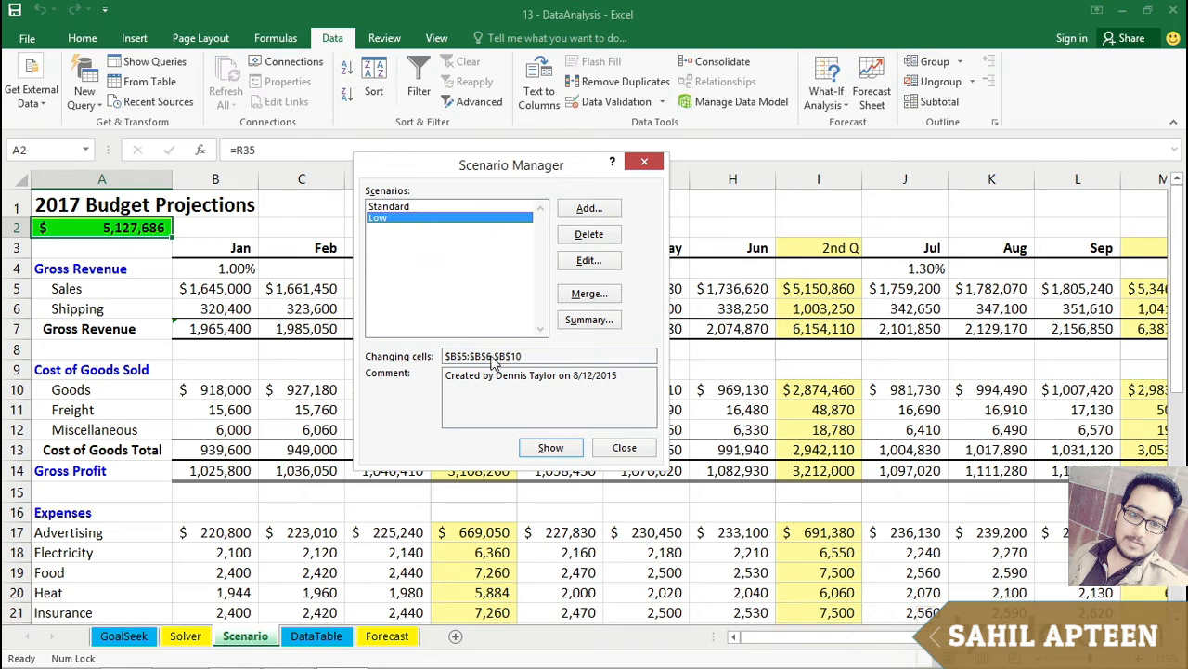
- Show the Low scenario on the sheet and correct its B5 value to 1500000
click(549, 450)
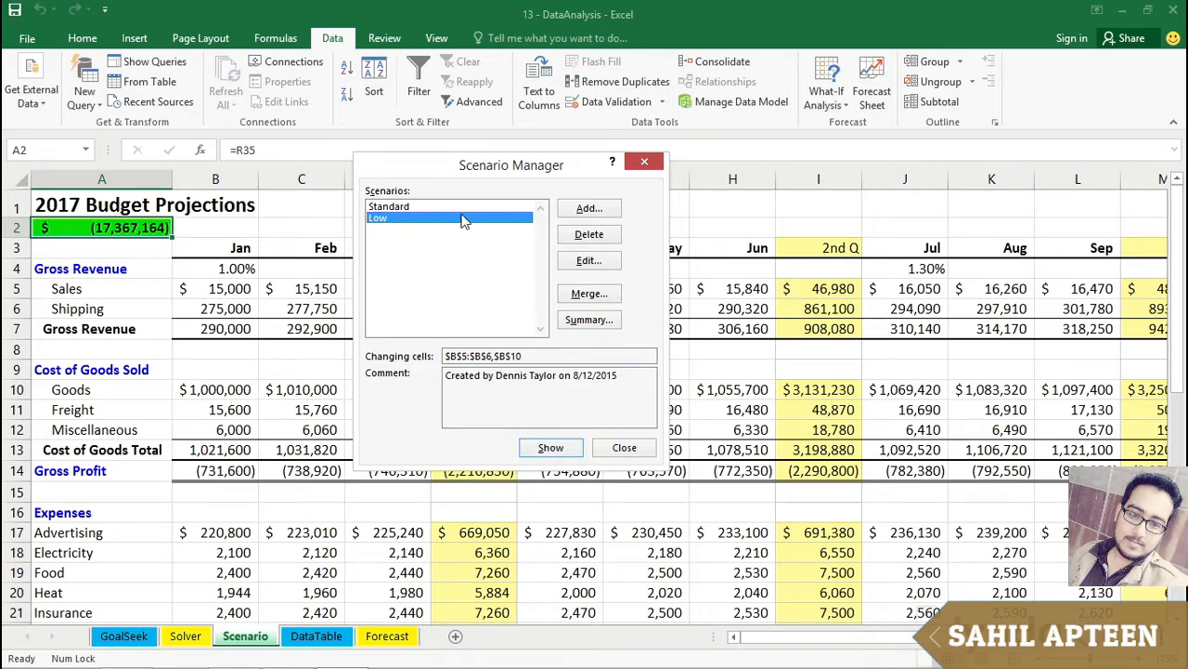
click(570, 260)
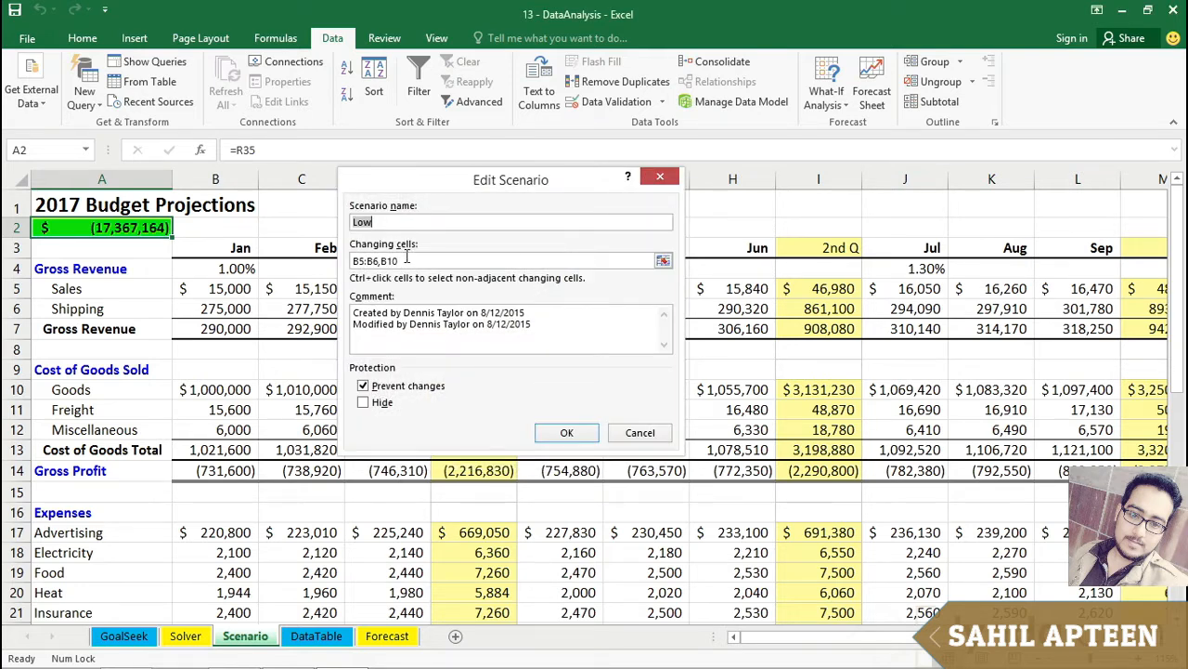
click(567, 433)
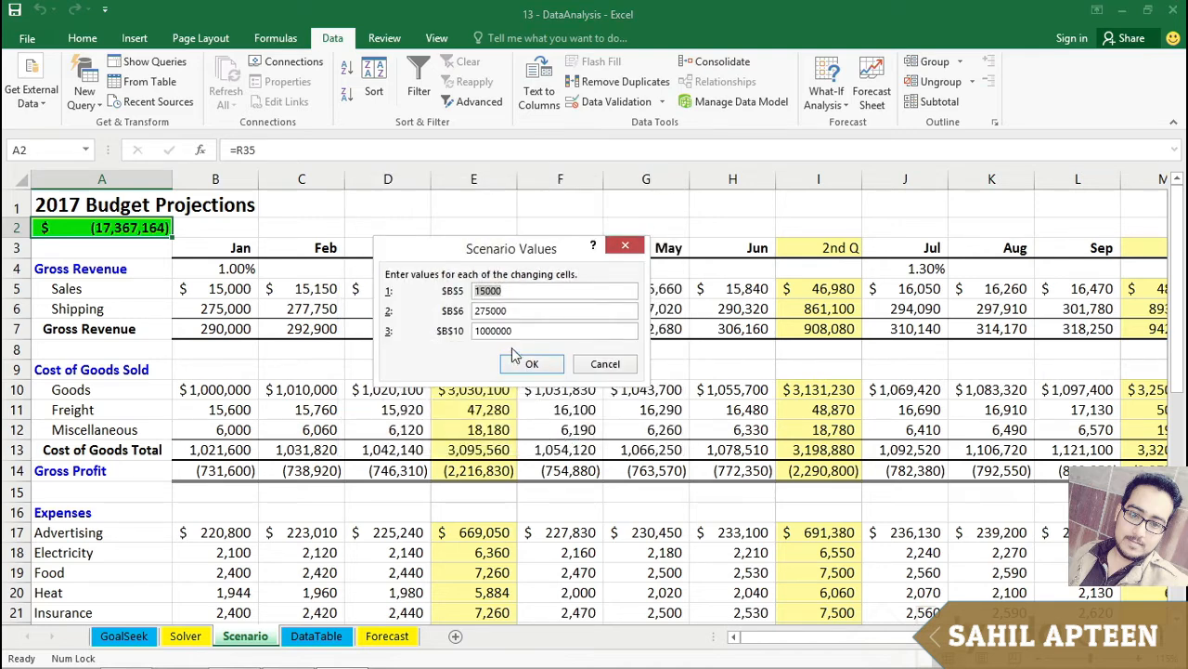
click(508, 290)
text(00)
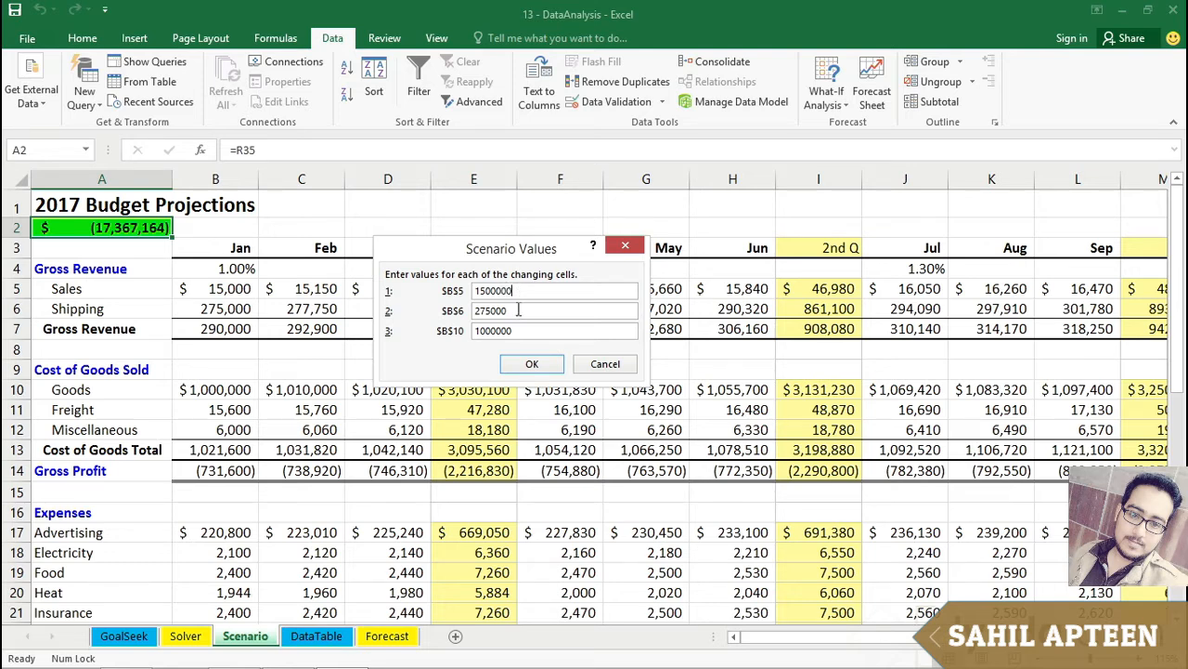
click(530, 363)
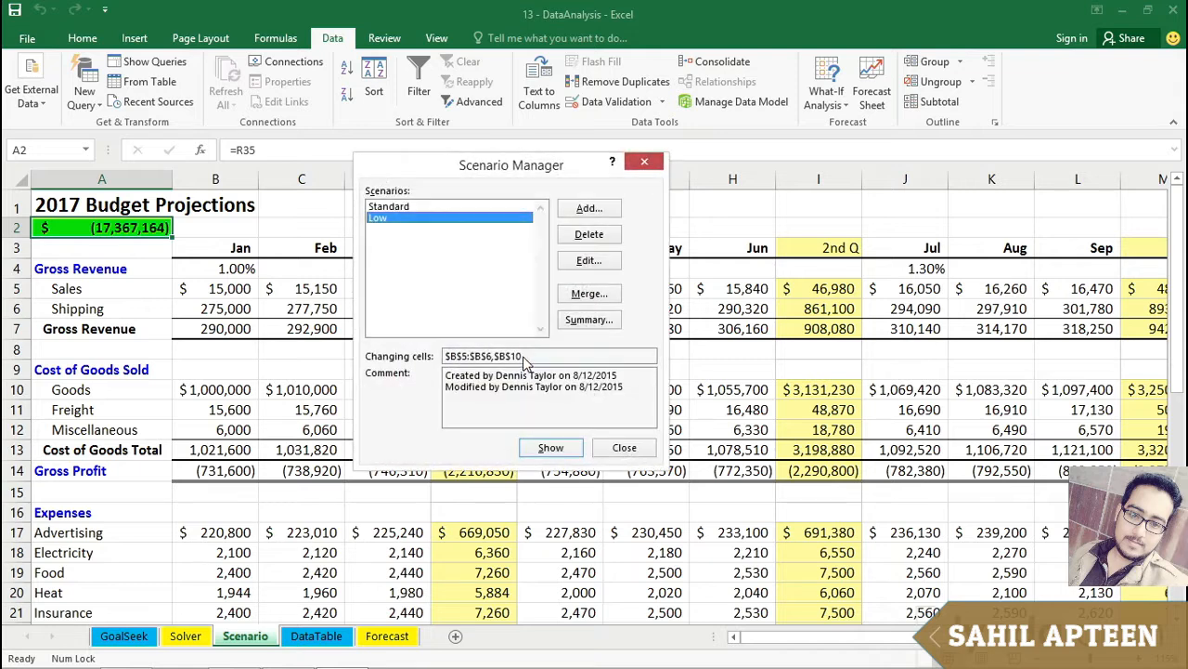
- Show the corrected Low scenario on the sheet and switch back to the Standard scenario
click(546, 449)
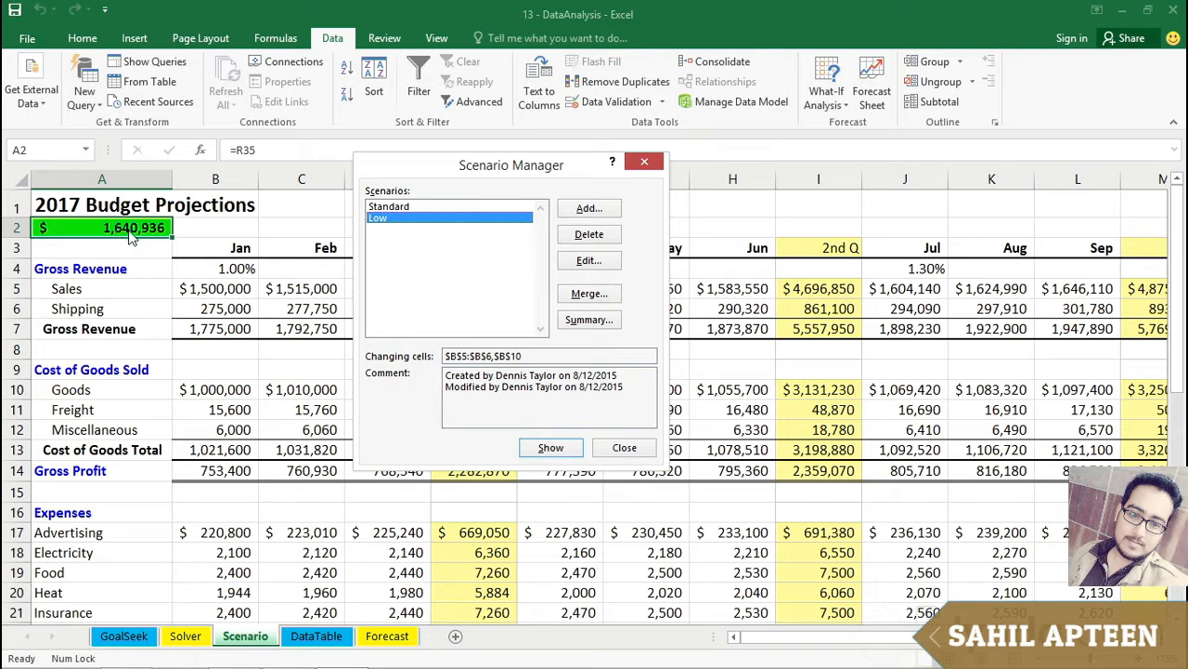
click(395, 211)
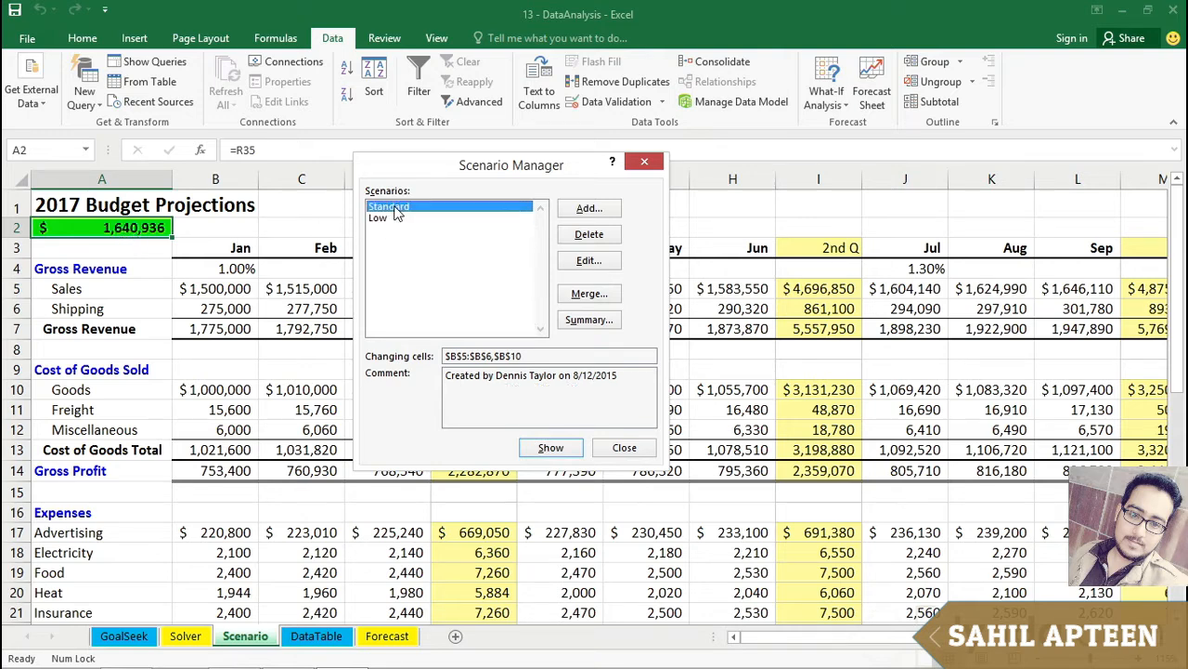
click(548, 446)
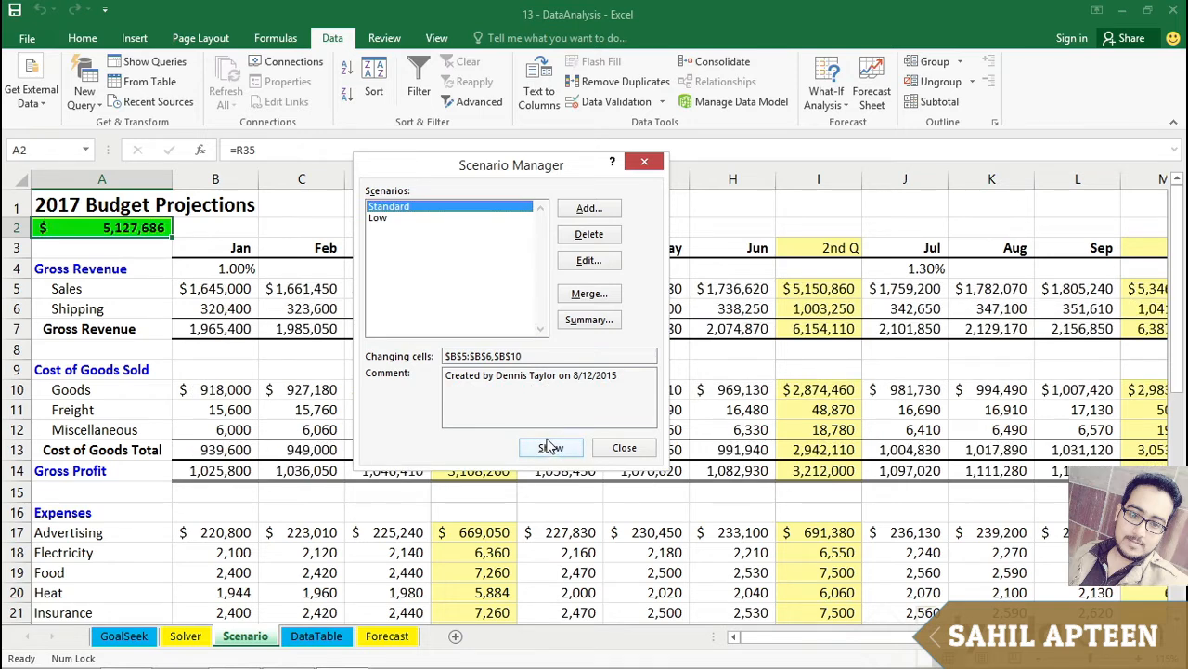
- Add a third scenario named High, keeping the changing cells B5:B6 and B10
click(571, 208)
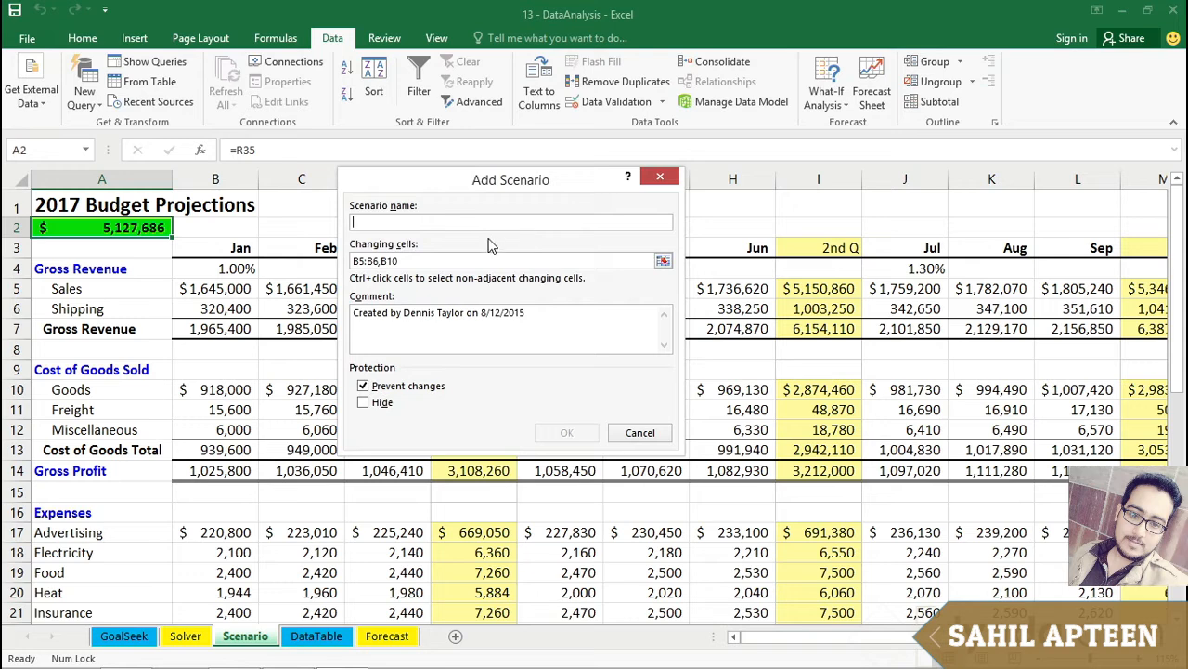
text(High)
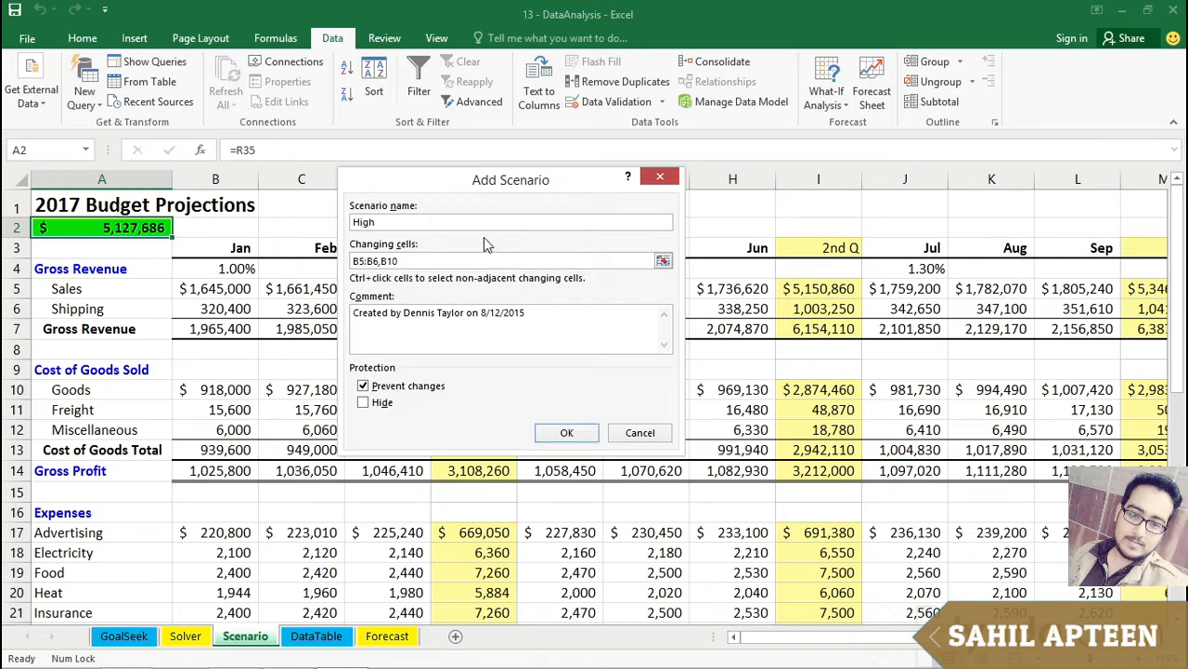
click(564, 433)
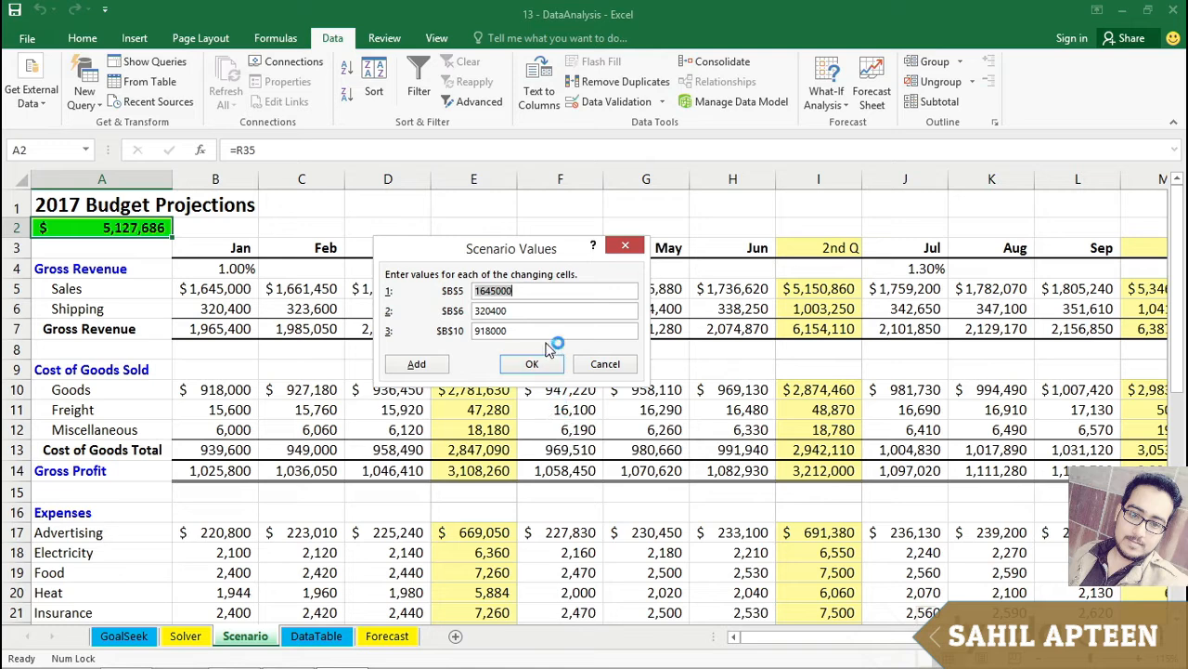
- Set the High scenario's values to 1800000 for B5, 400000 for B6 and 850000 for B10, and save it
click(523, 290)
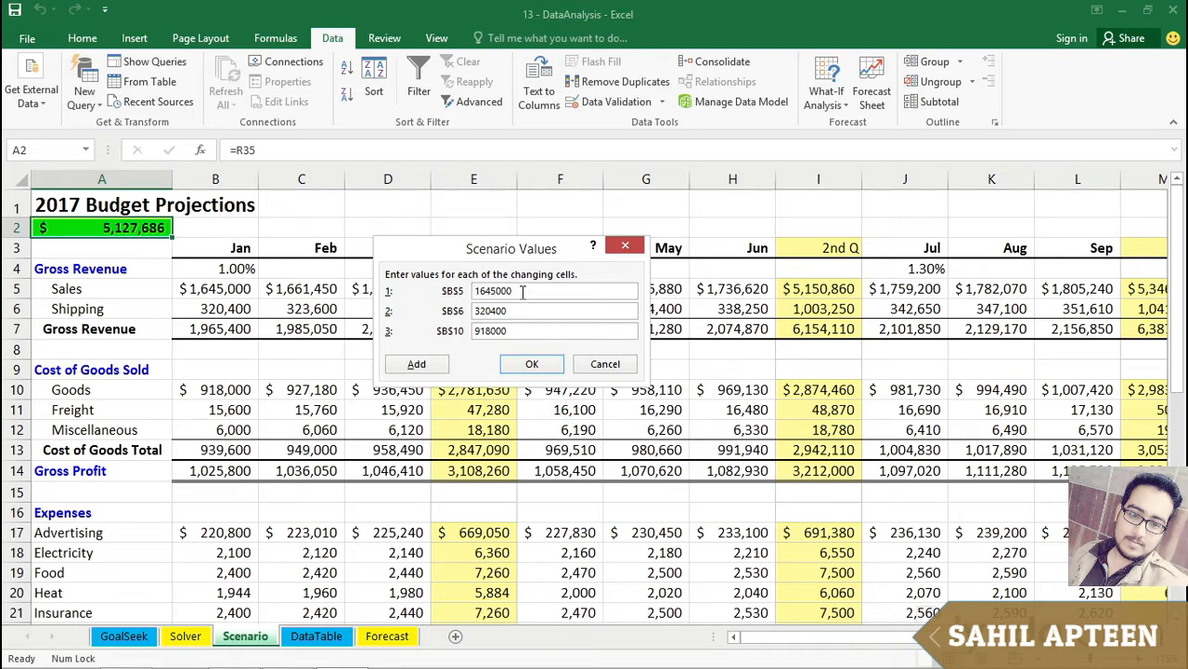
drag(523, 290, 467, 291)
text(1800000)
drag(520, 312, 468, 312)
text(4)
drag(520, 331, 466, 331)
text(8)
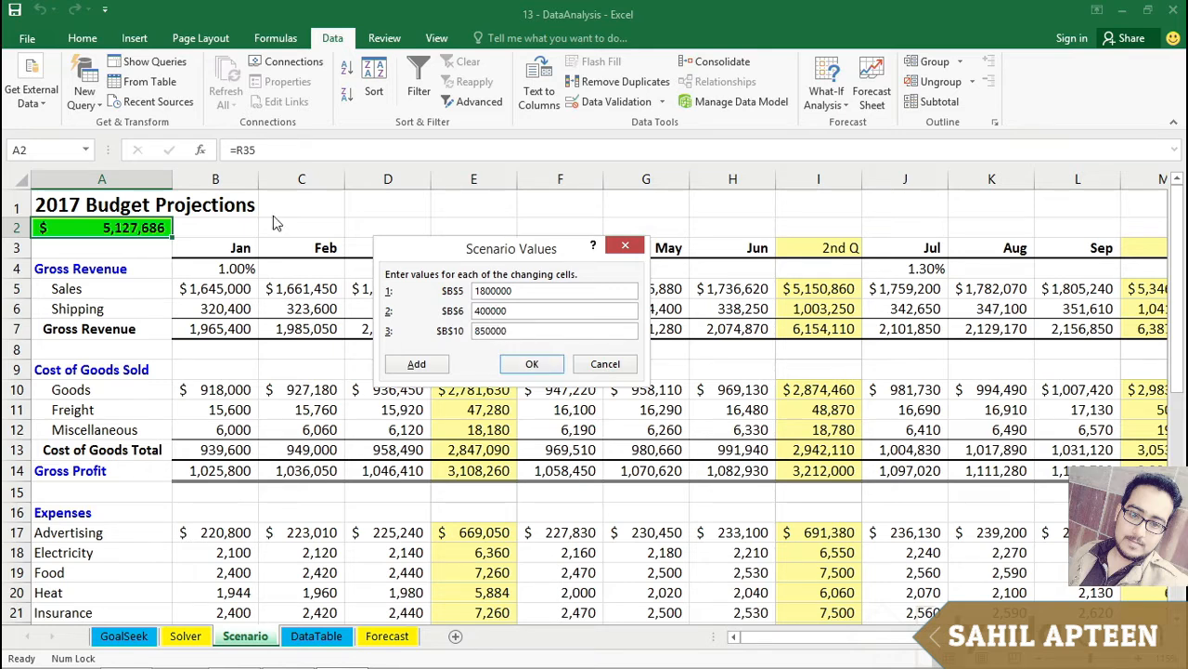
click(528, 365)
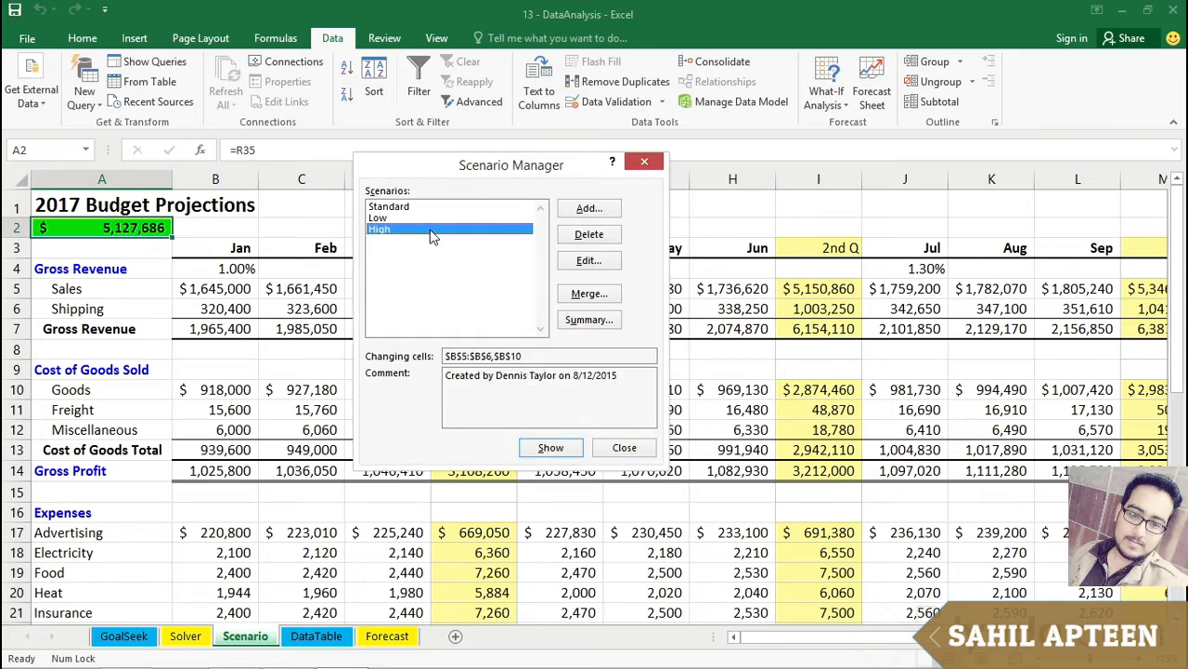
- Show the High scenario on the sheet, restore the Standard scenario and close the Scenario Manager
click(550, 449)
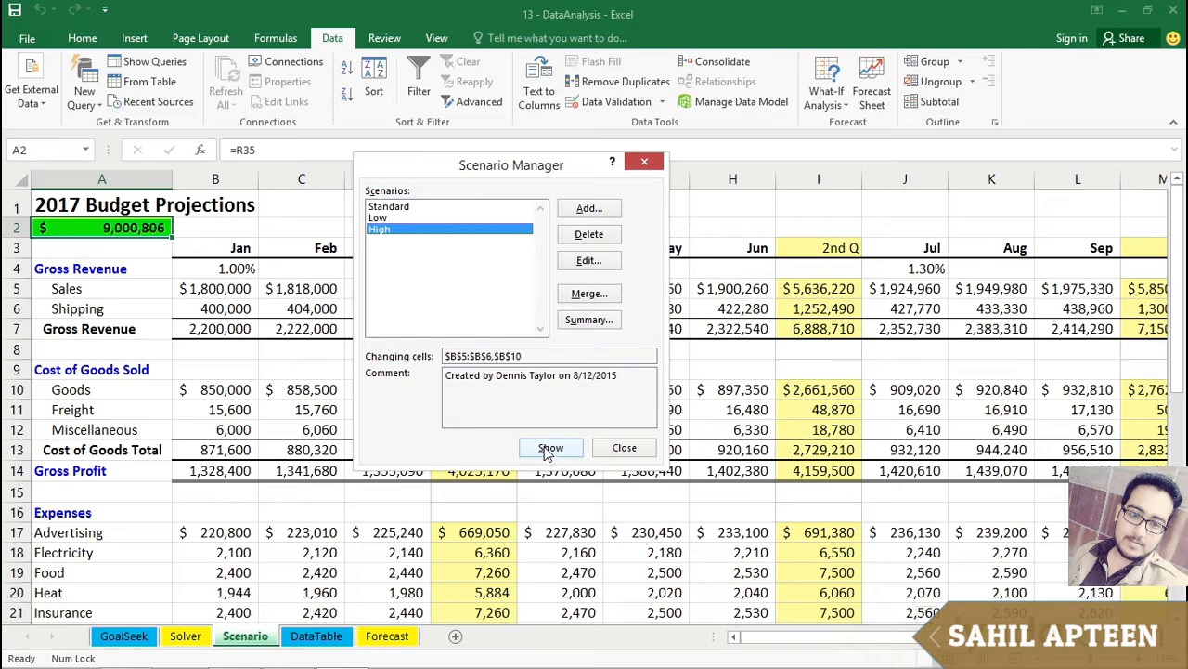
click(398, 219)
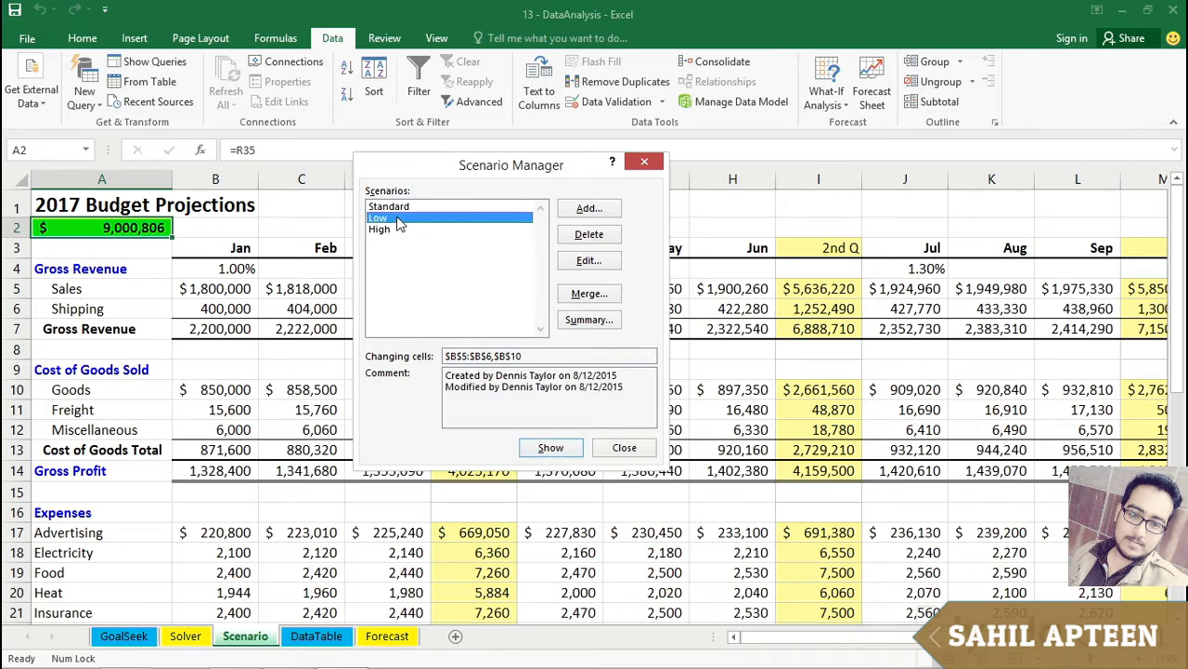
click(402, 209)
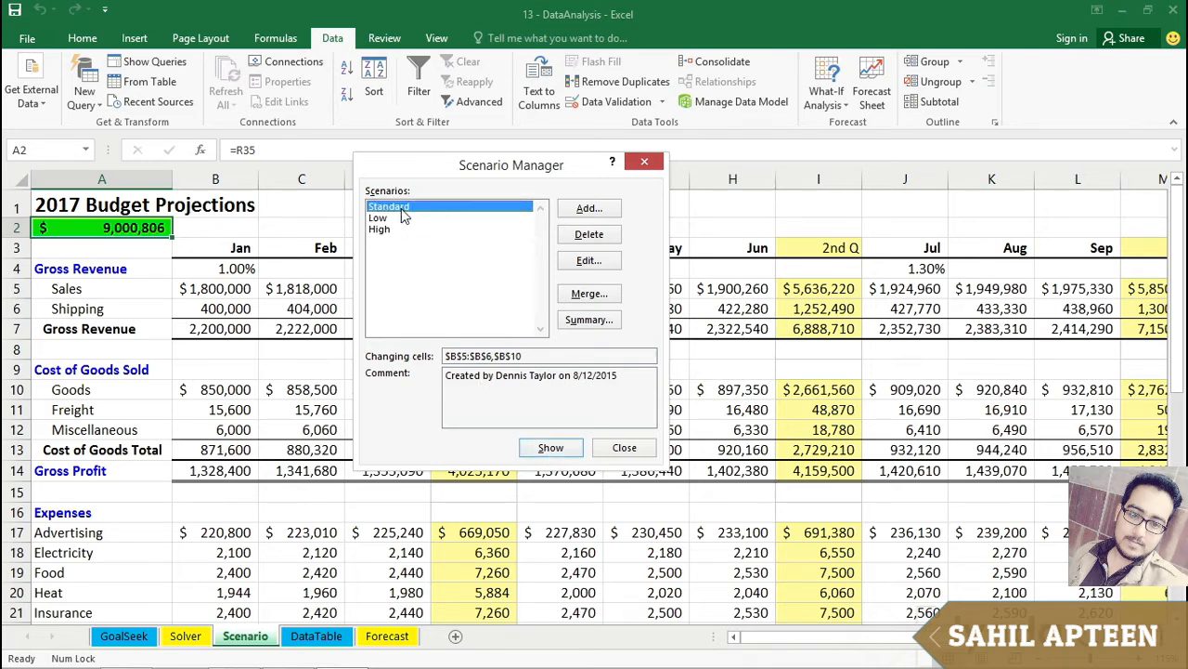
click(539, 450)
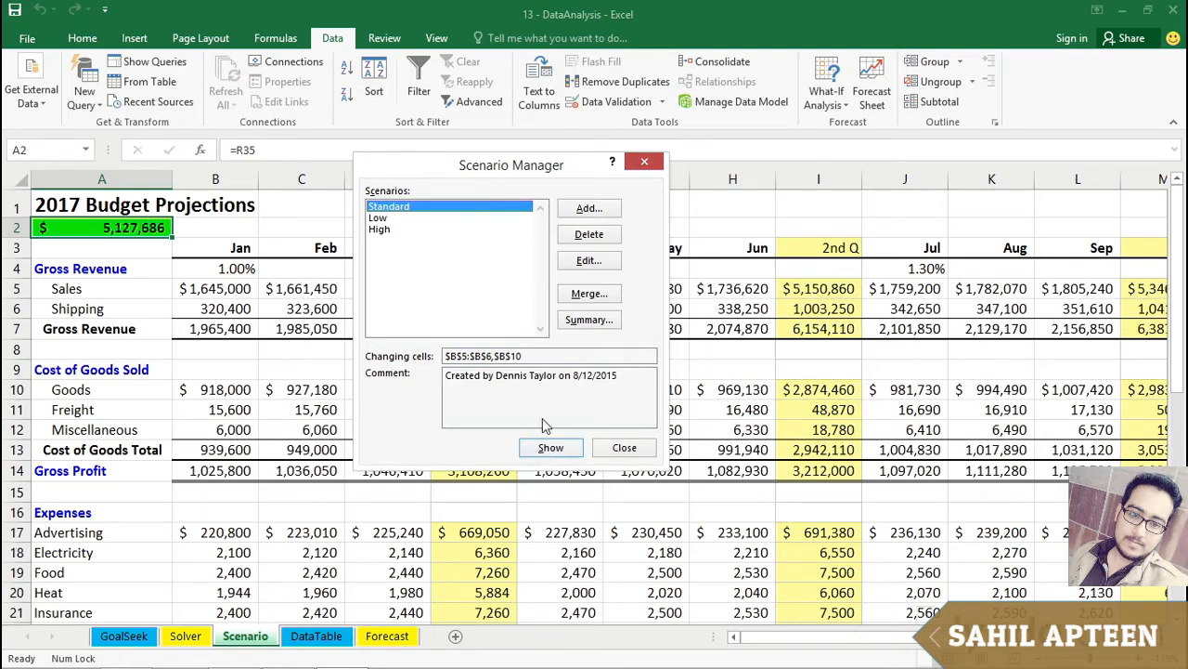
click(643, 164)
click(613, 202)
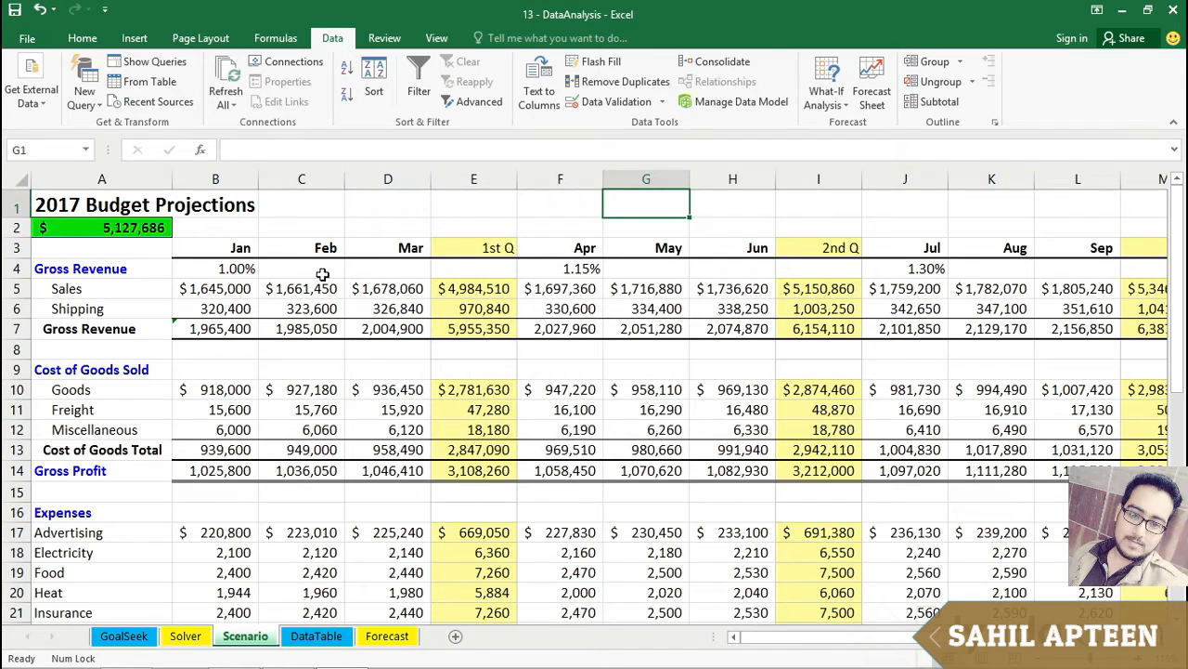
click(480, 209)
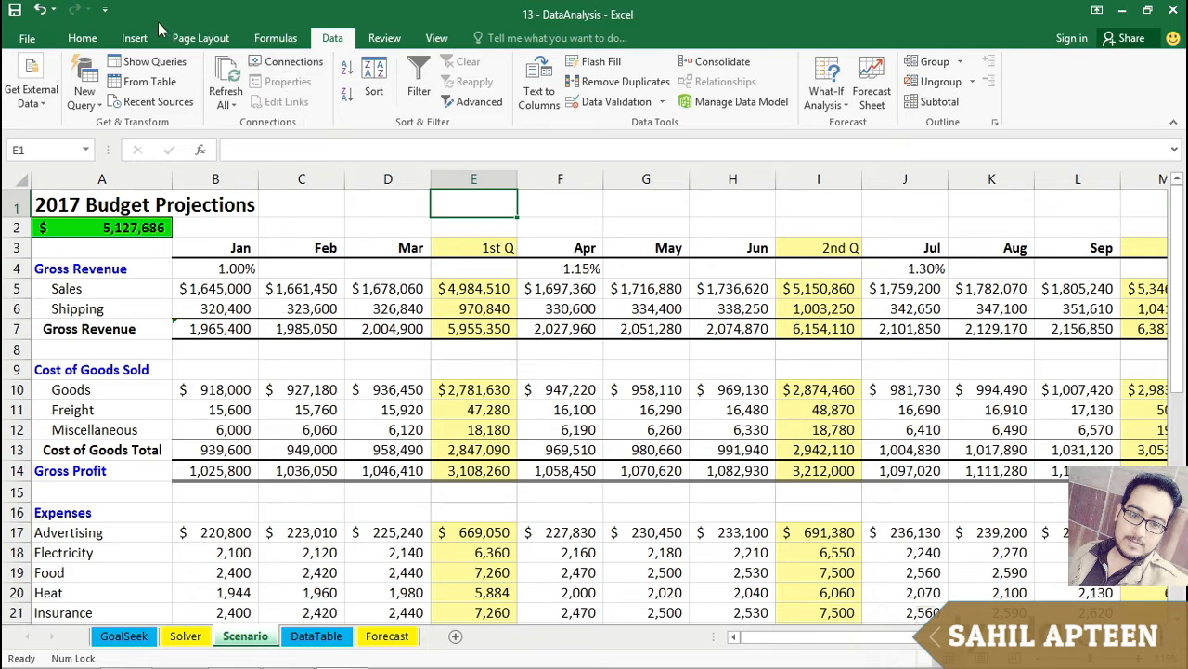
- Add the Scenario command, found among the commands not in the ribbon, to the Quick Access Toolbar
right_click(72, 9)
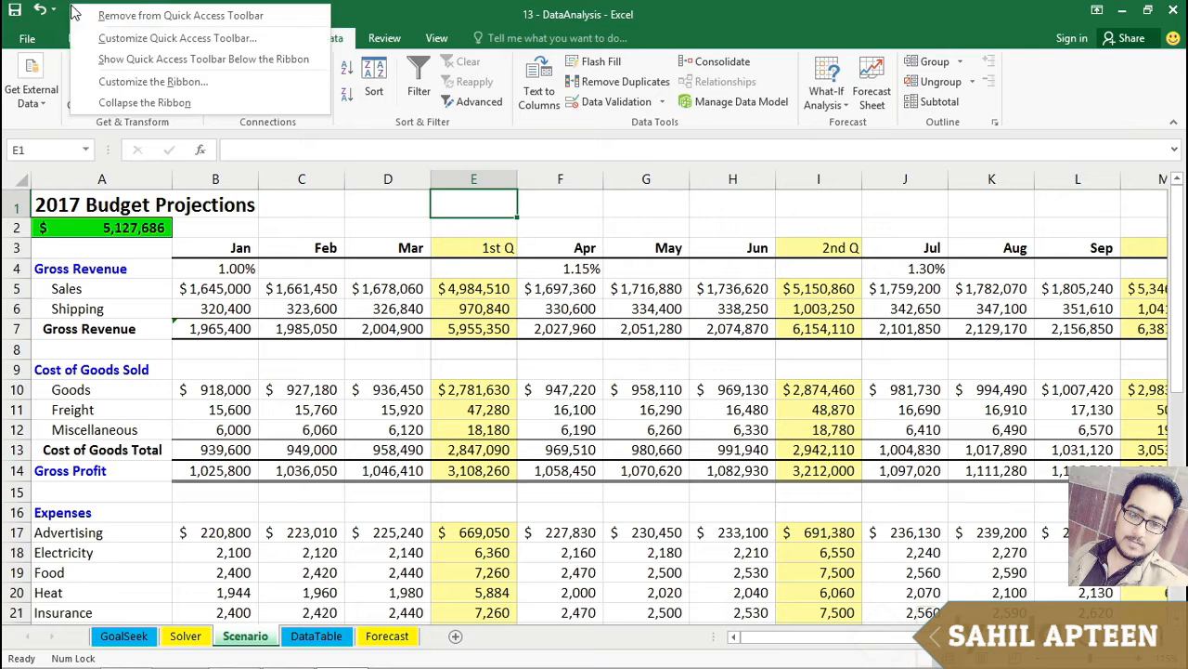
click(130, 39)
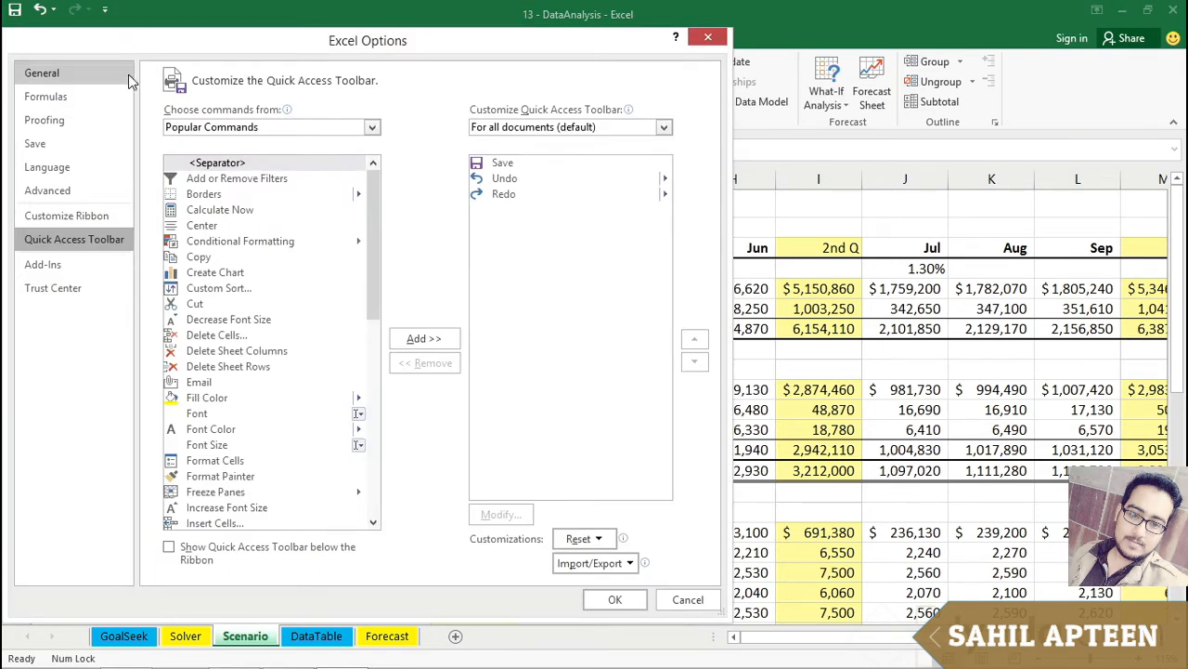
click(372, 127)
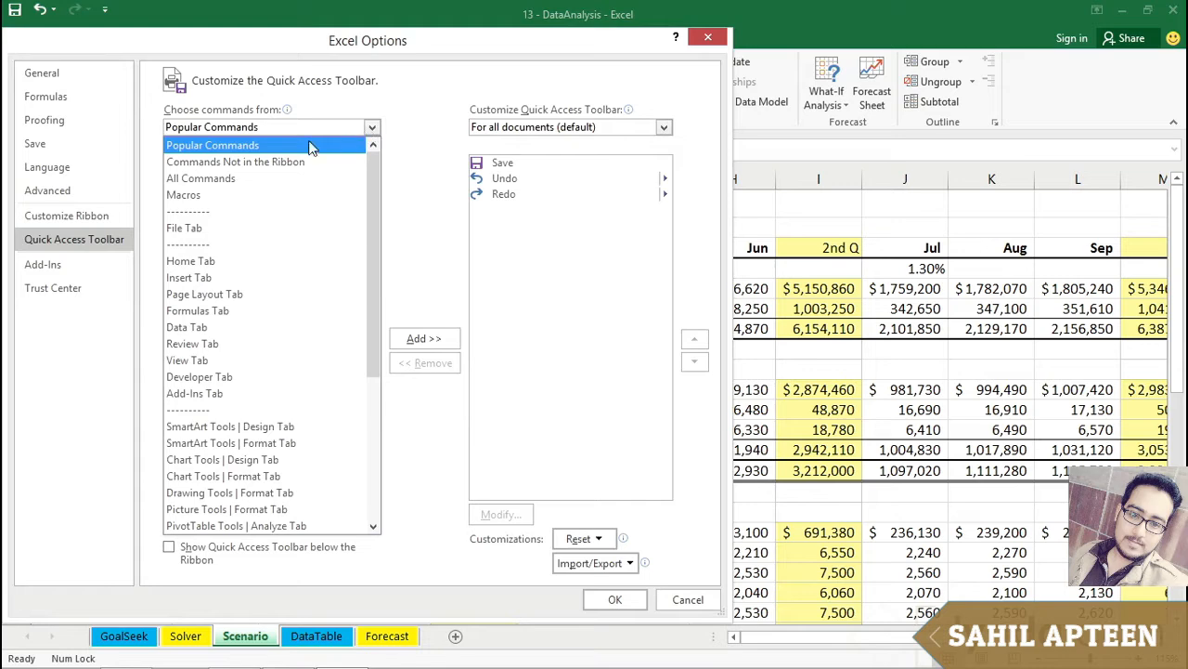
click(286, 160)
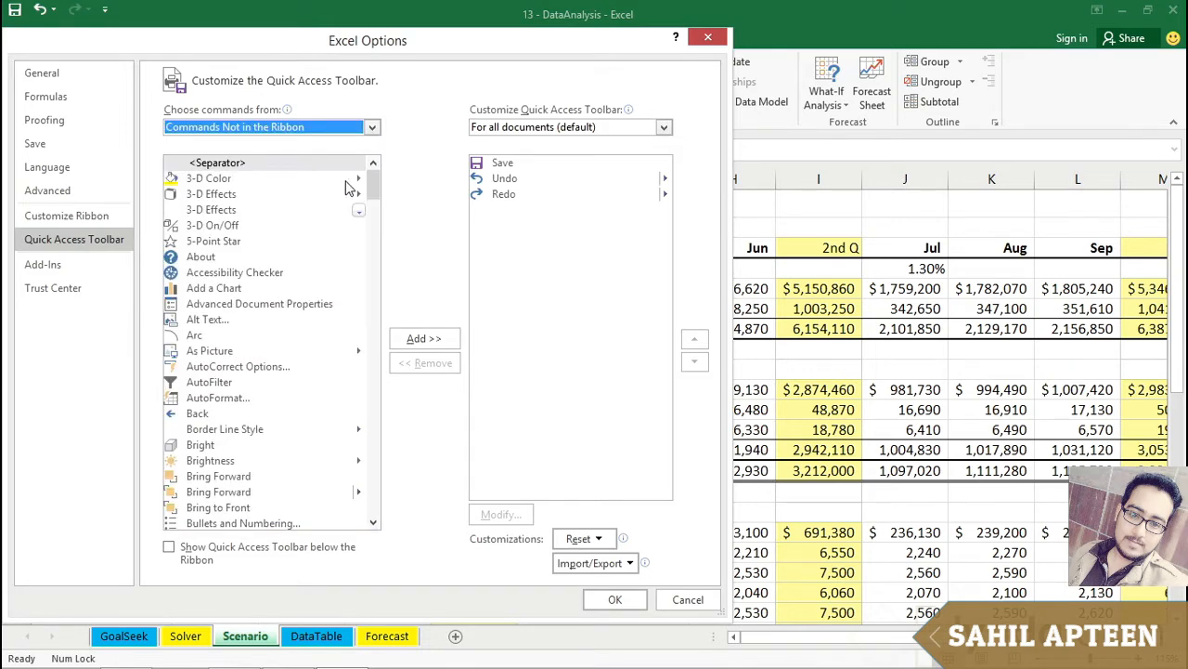
drag(372, 186, 371, 457)
scroll(295, 336, up, 2)
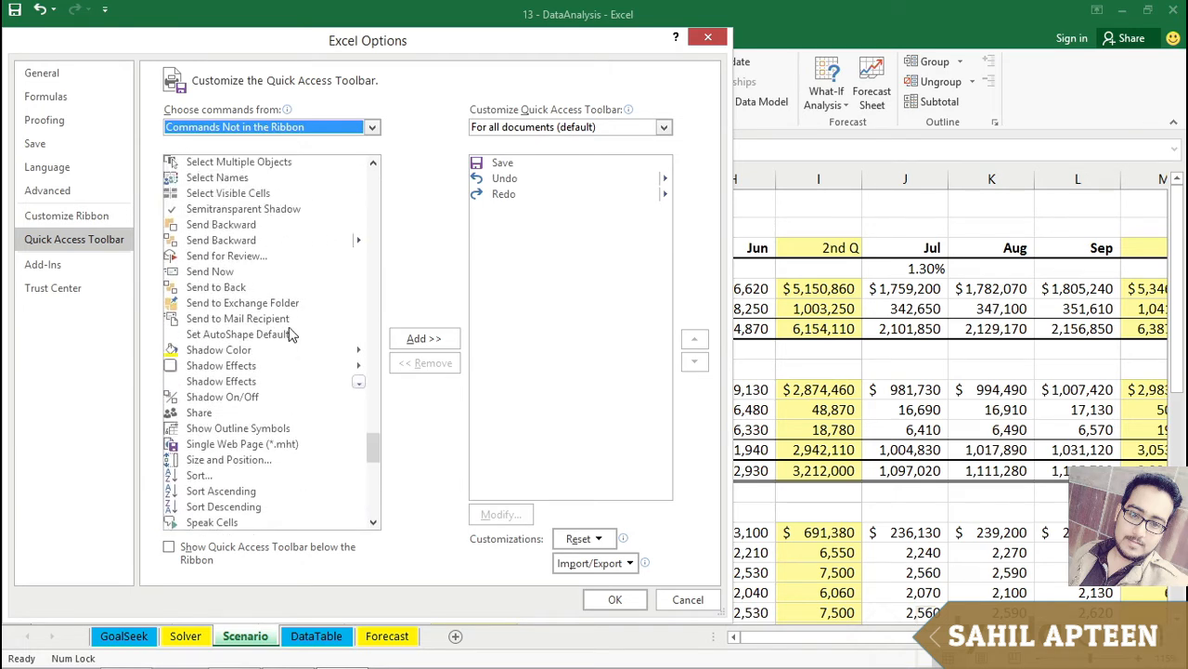
scroll(302, 304, up, 3)
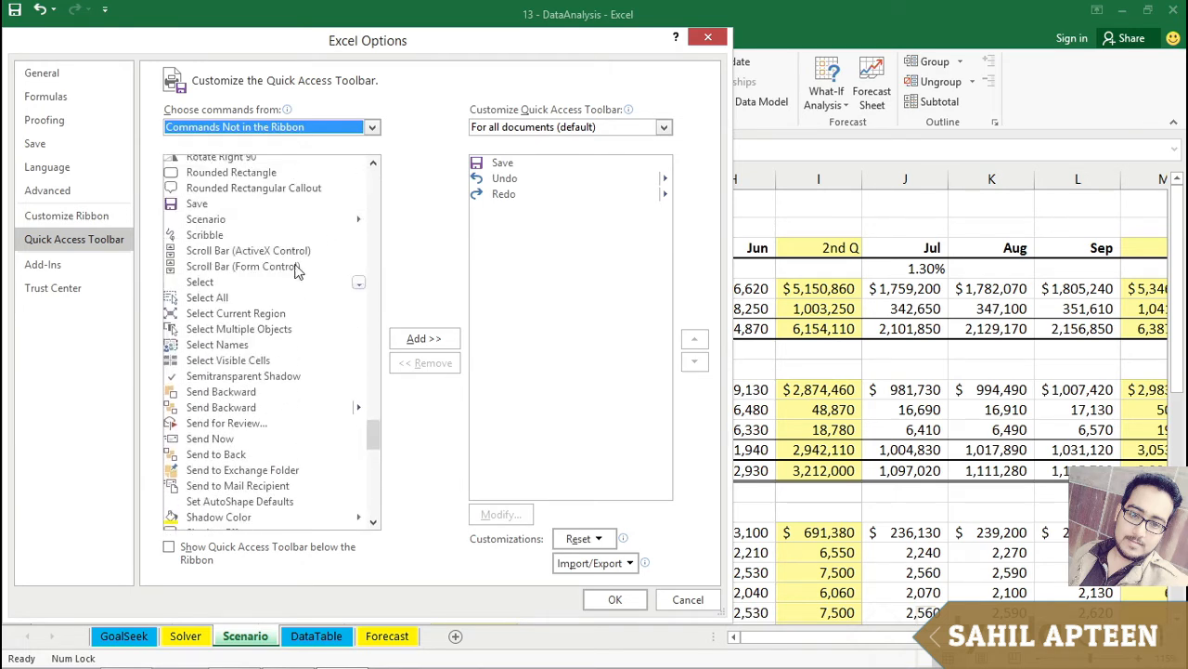
click(223, 221)
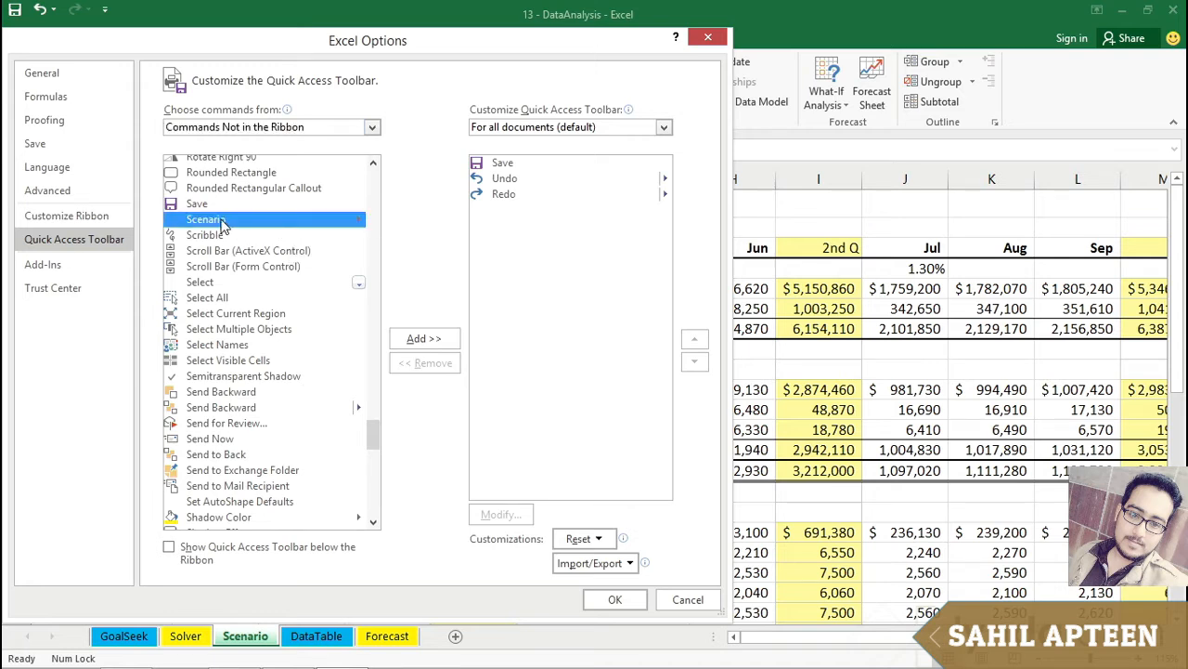
click(422, 339)
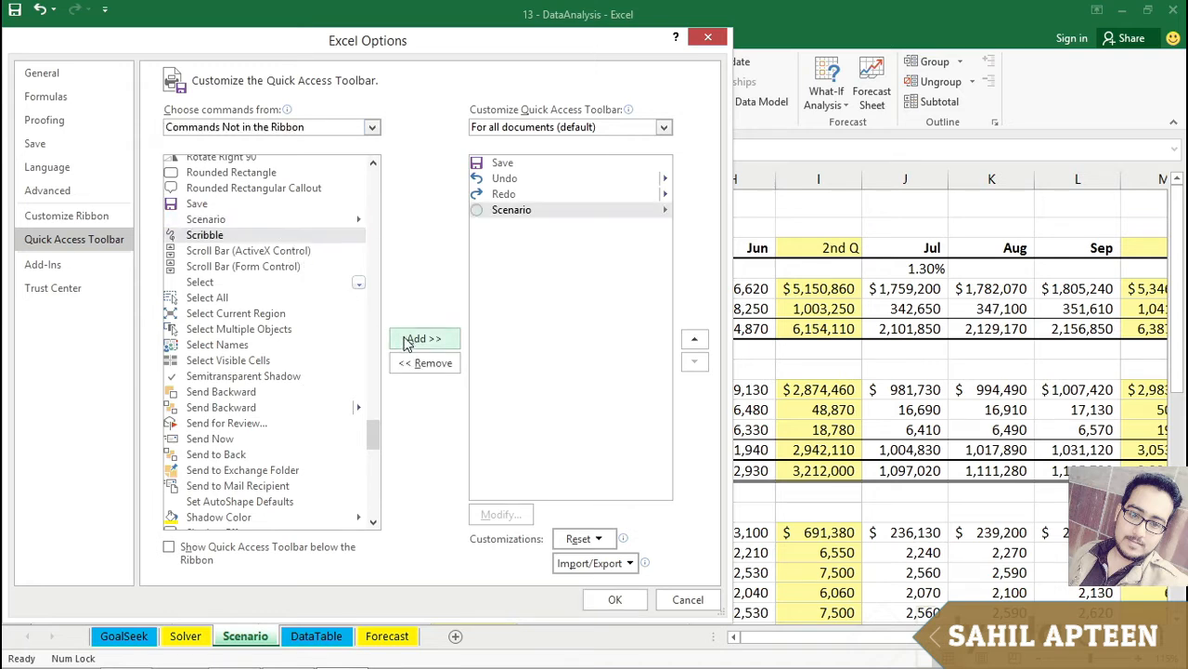
click(610, 599)
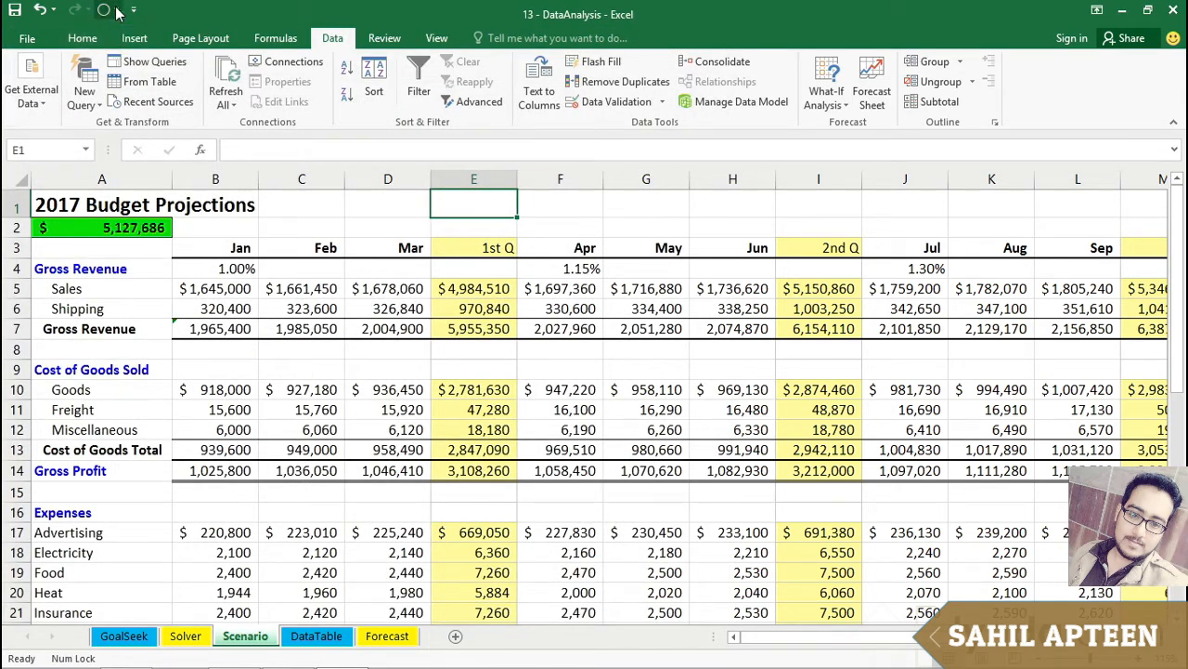
- Use the added Scenario command to apply the Low, High and Standard scenarios in turn, ending with High
click(116, 10)
click(121, 52)
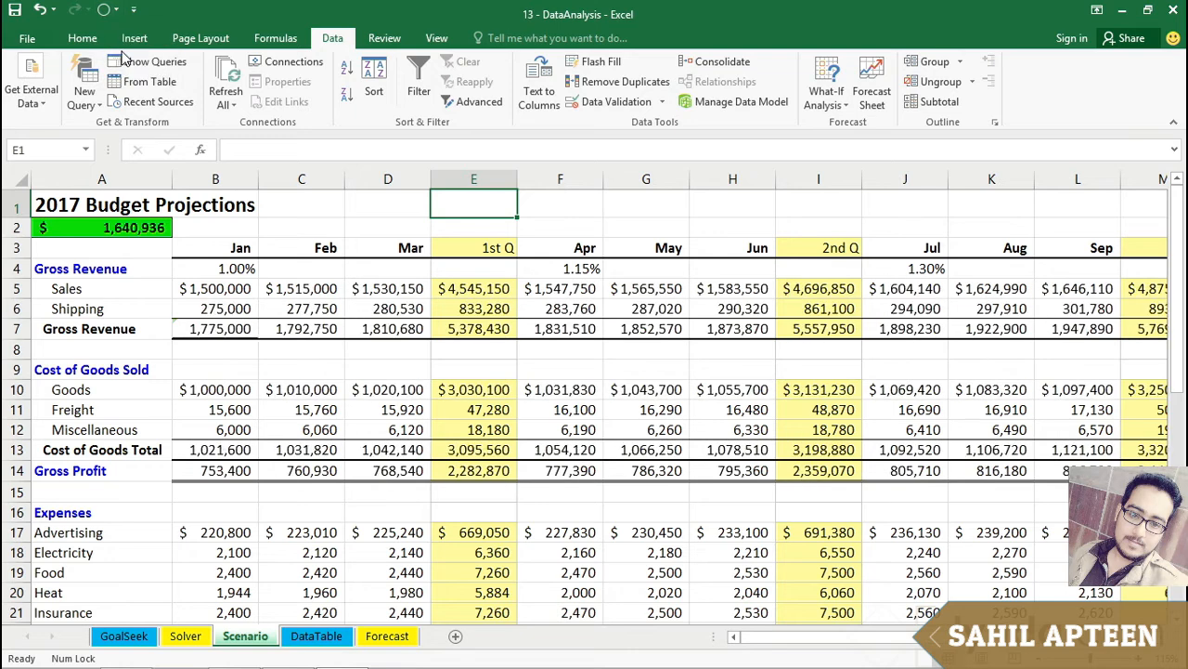
click(115, 11)
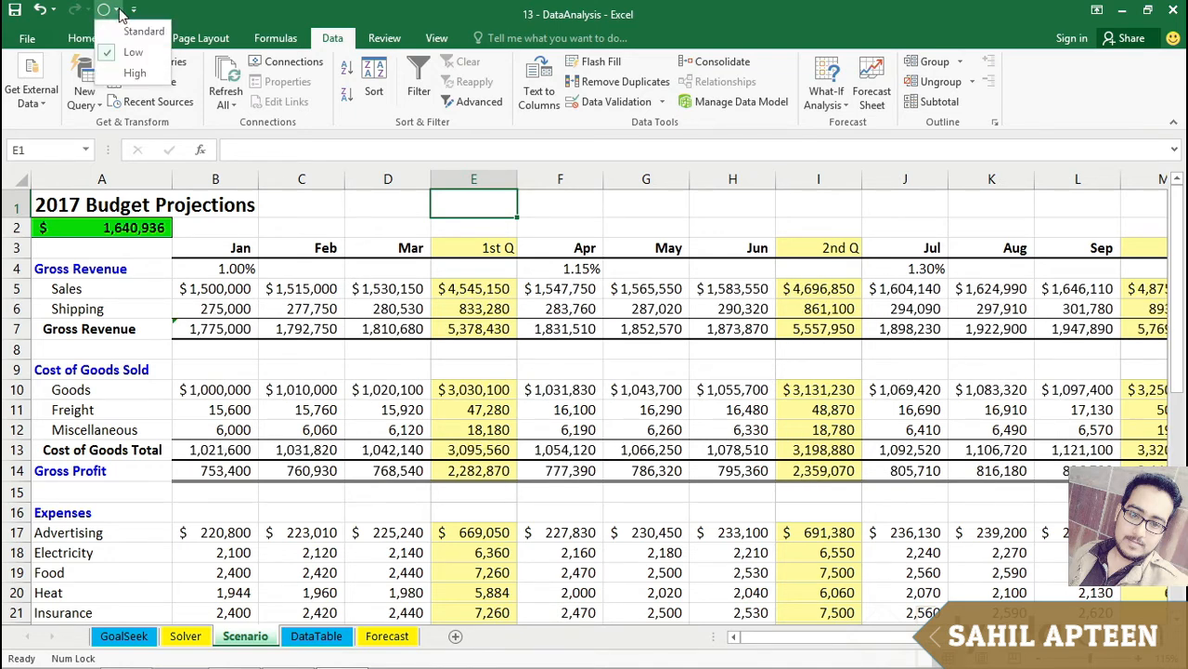
click(134, 75)
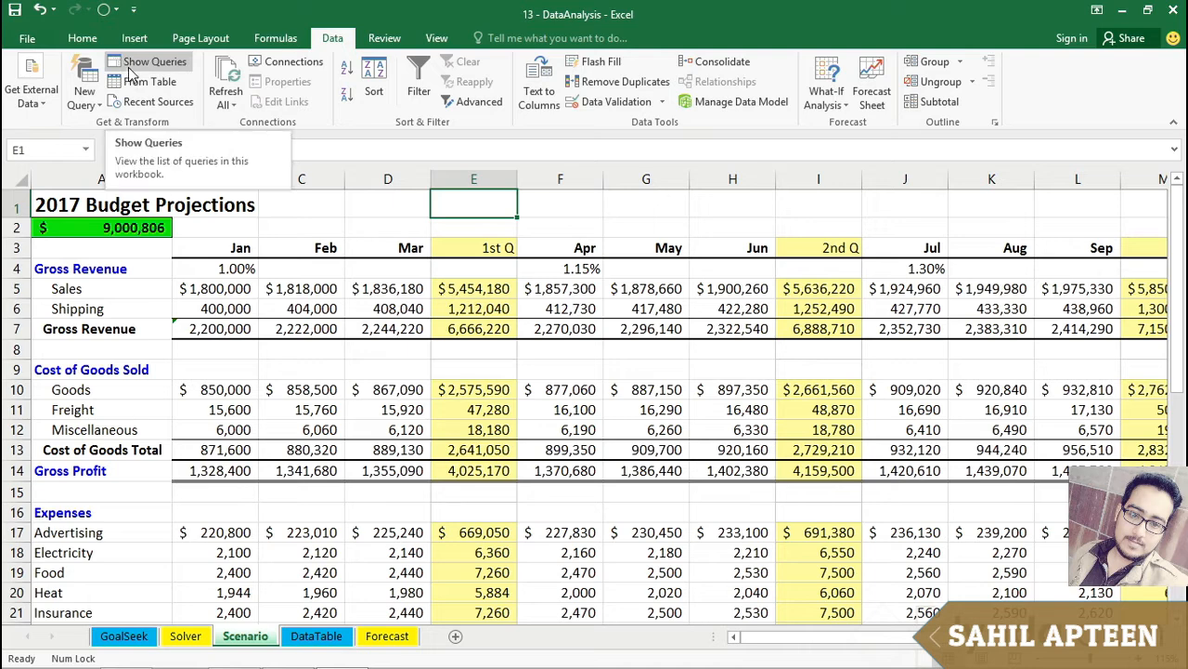
click(115, 10)
click(119, 26)
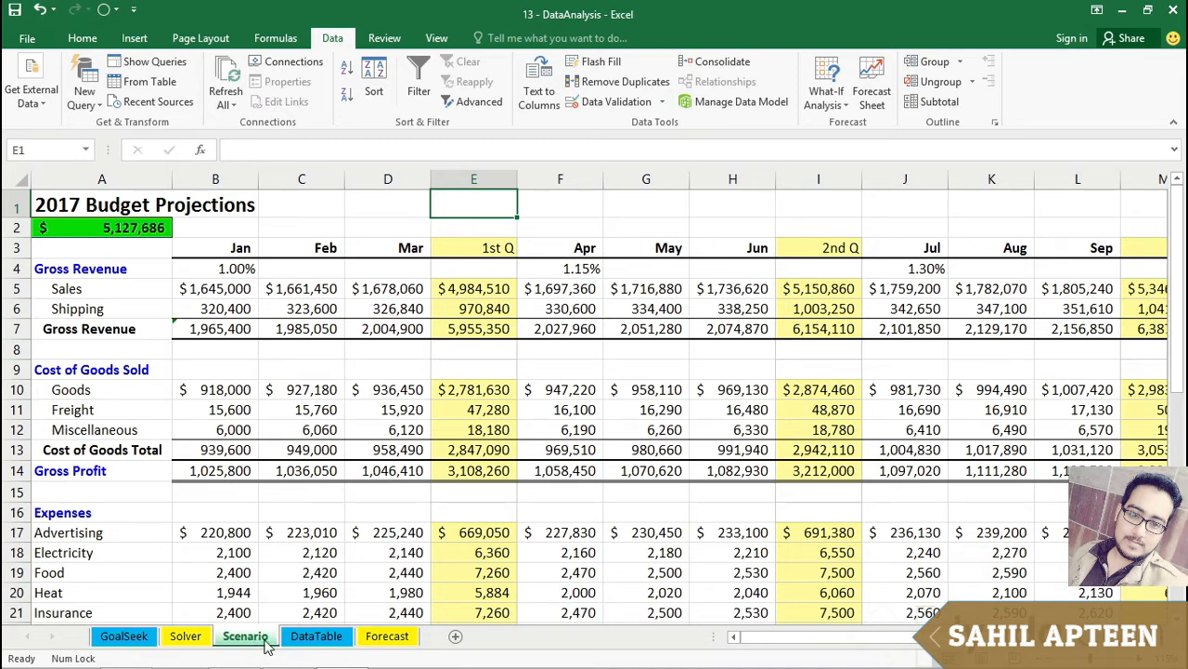
click(113, 10)
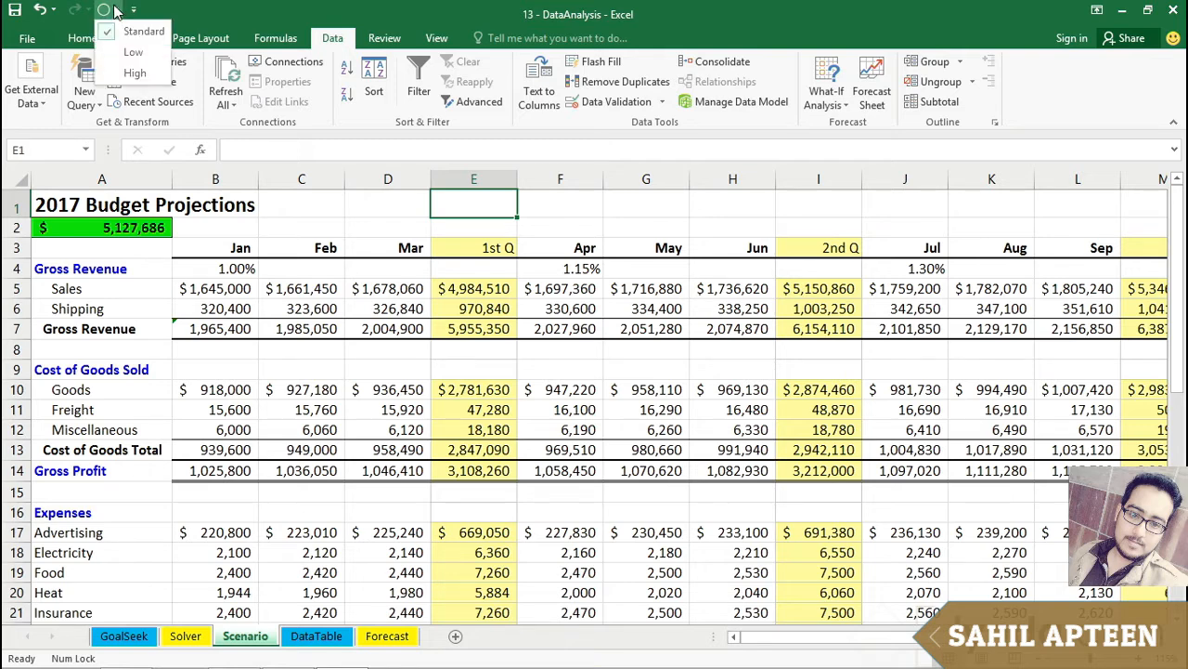
click(131, 74)
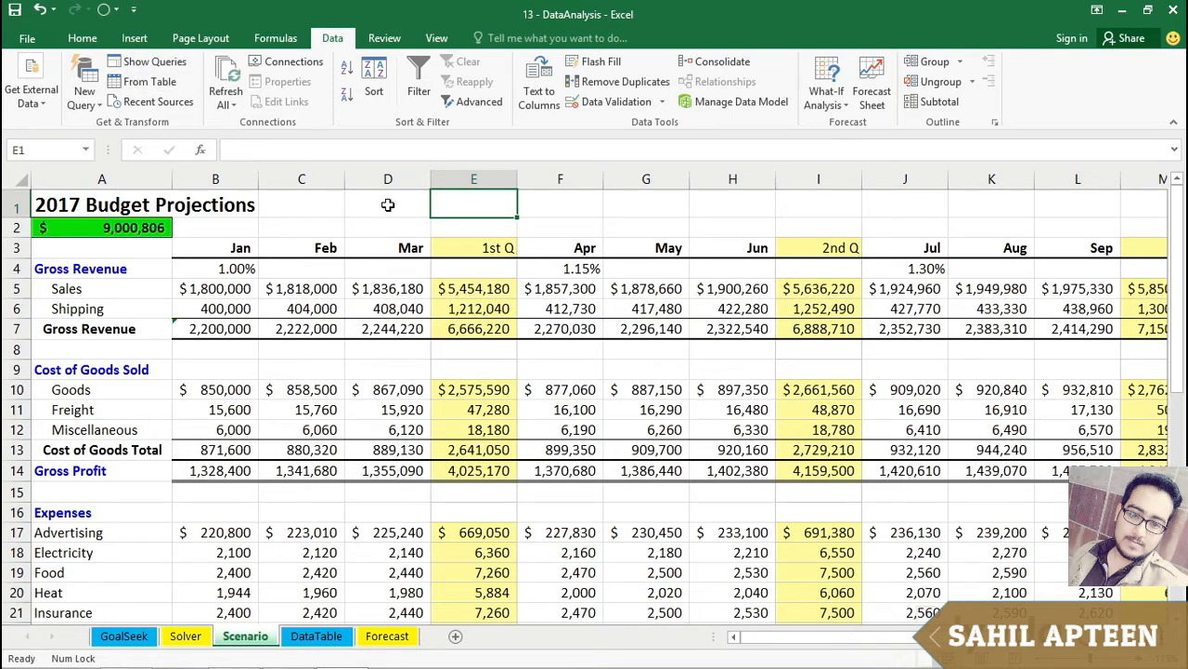
- Use the added Scenario command to apply the Standard scenario to the budget, followed by the Low scenario
click(113, 9)
click(140, 31)
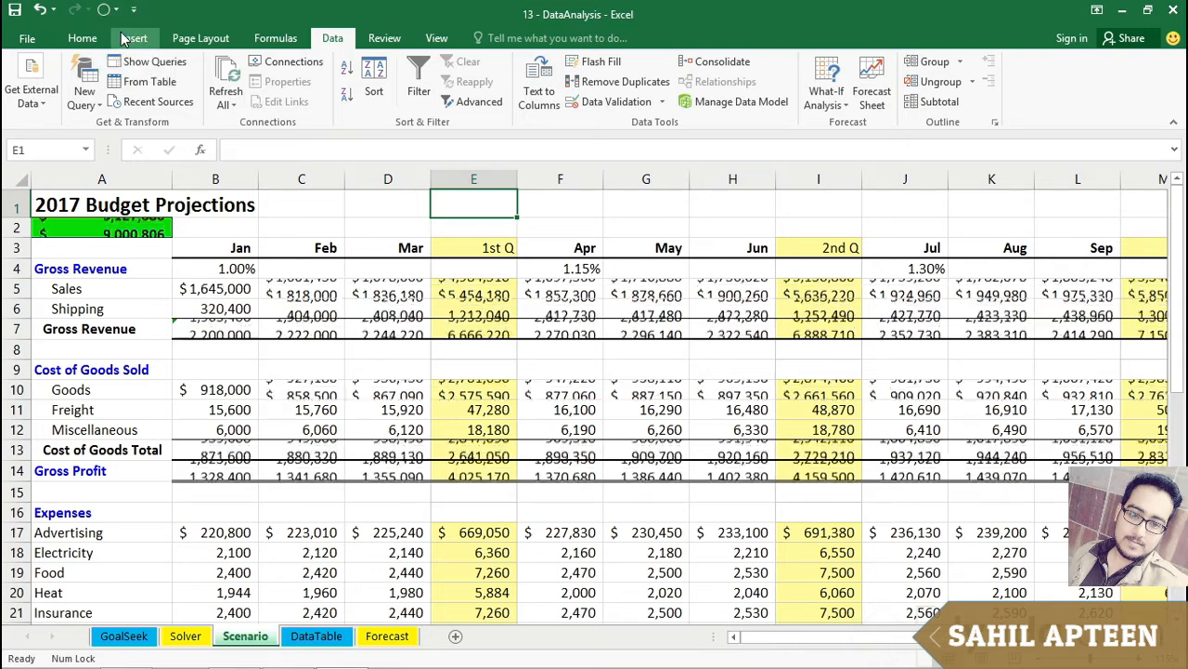
click(117, 11)
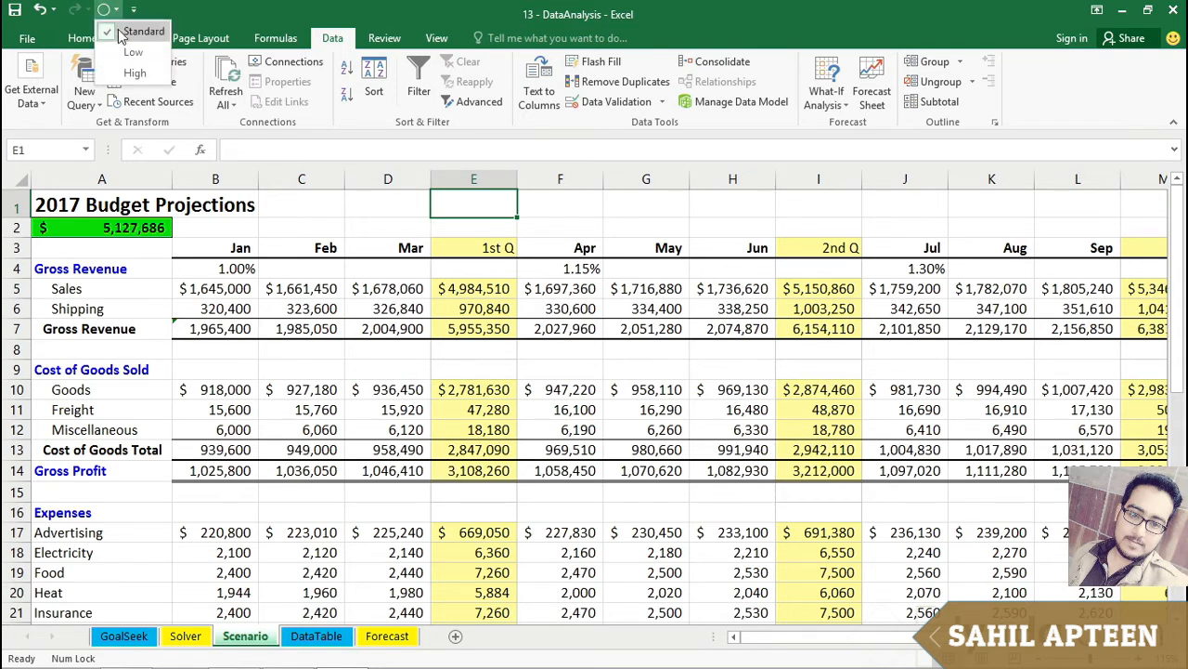
click(119, 53)
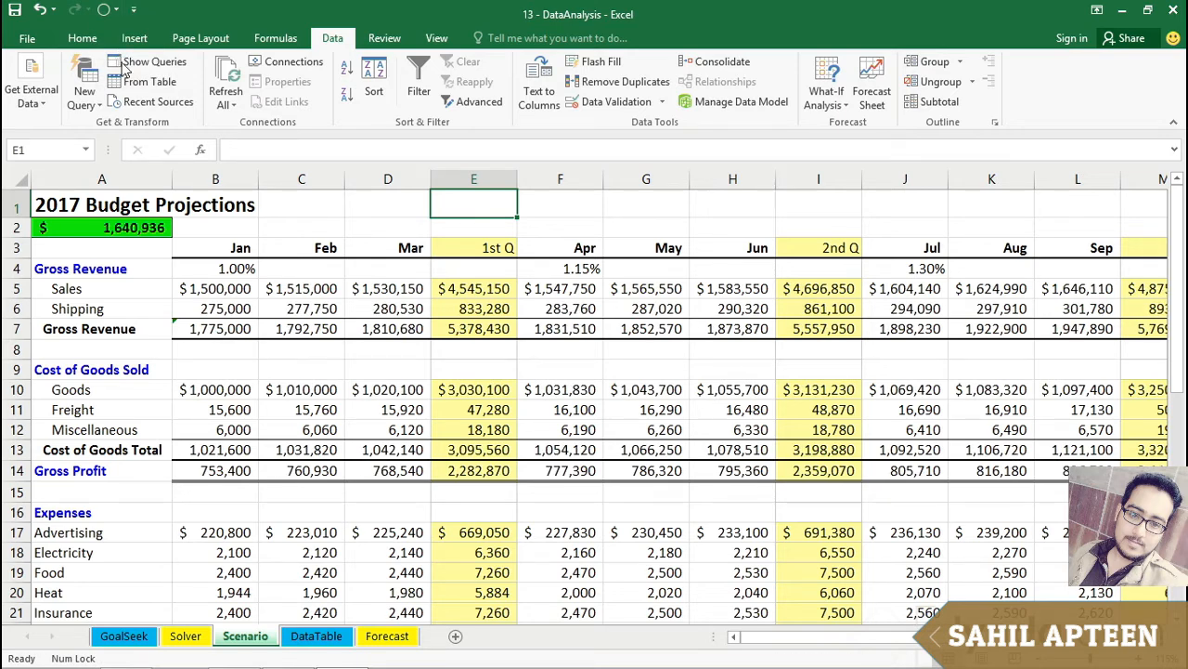
- Switch to the DataTable sheet and examine the loan amounts in B4:B15 and the formulas that increment them
click(829, 84)
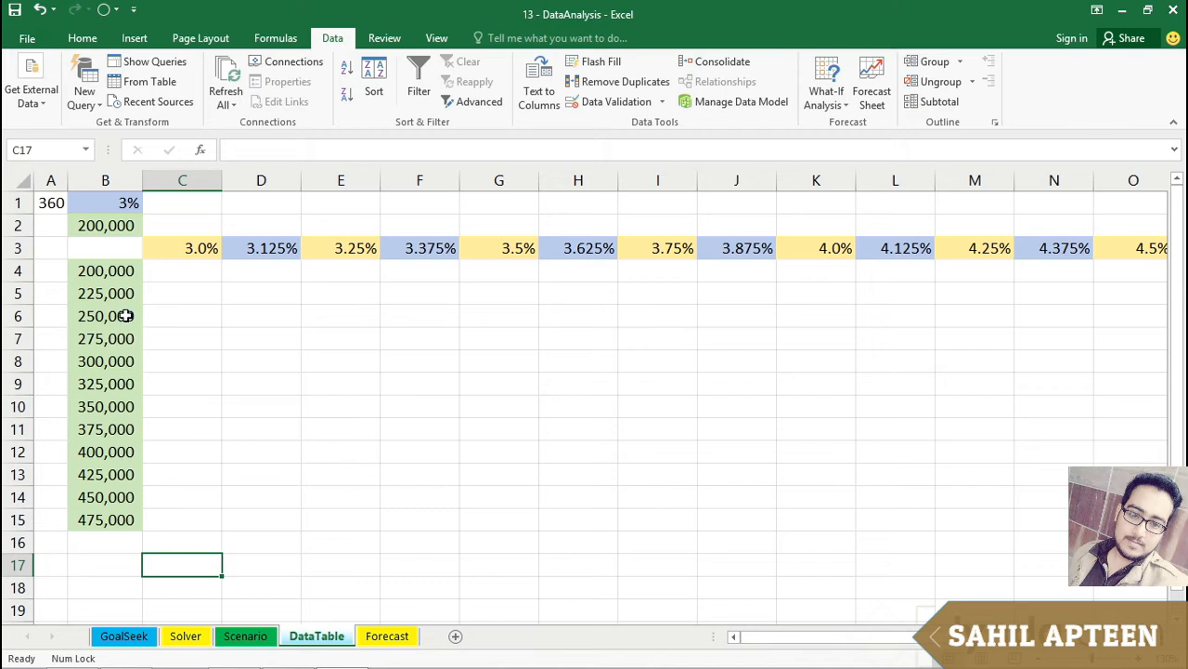
click(109, 270)
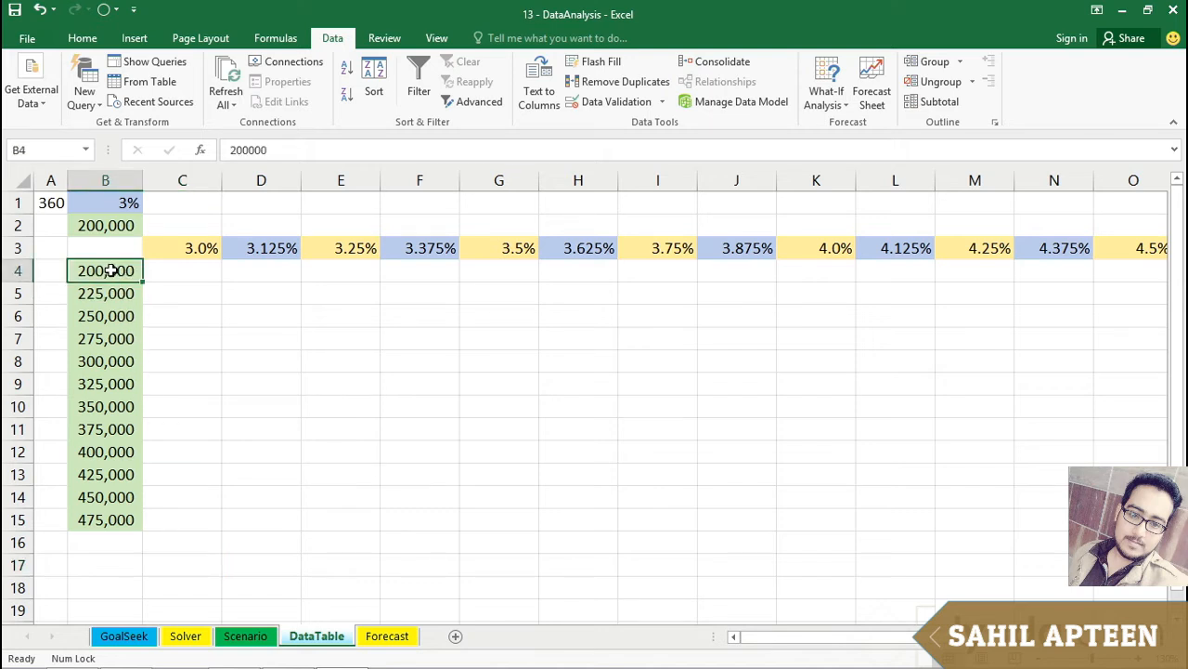
drag(110, 270, 108, 513)
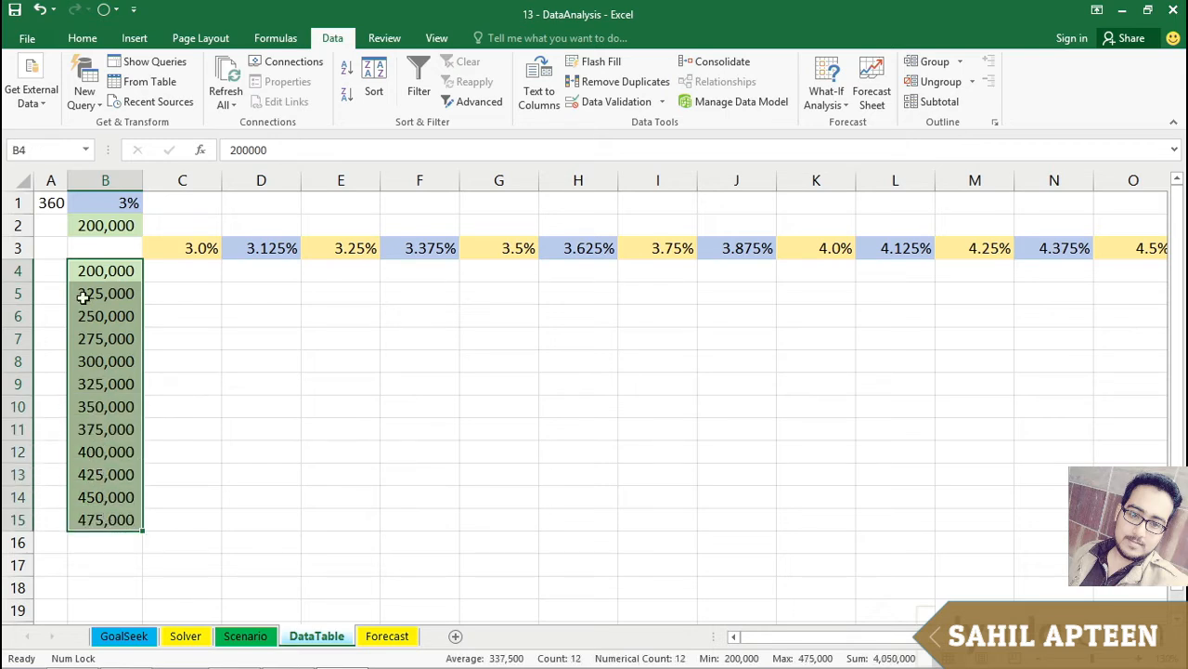
click(103, 270)
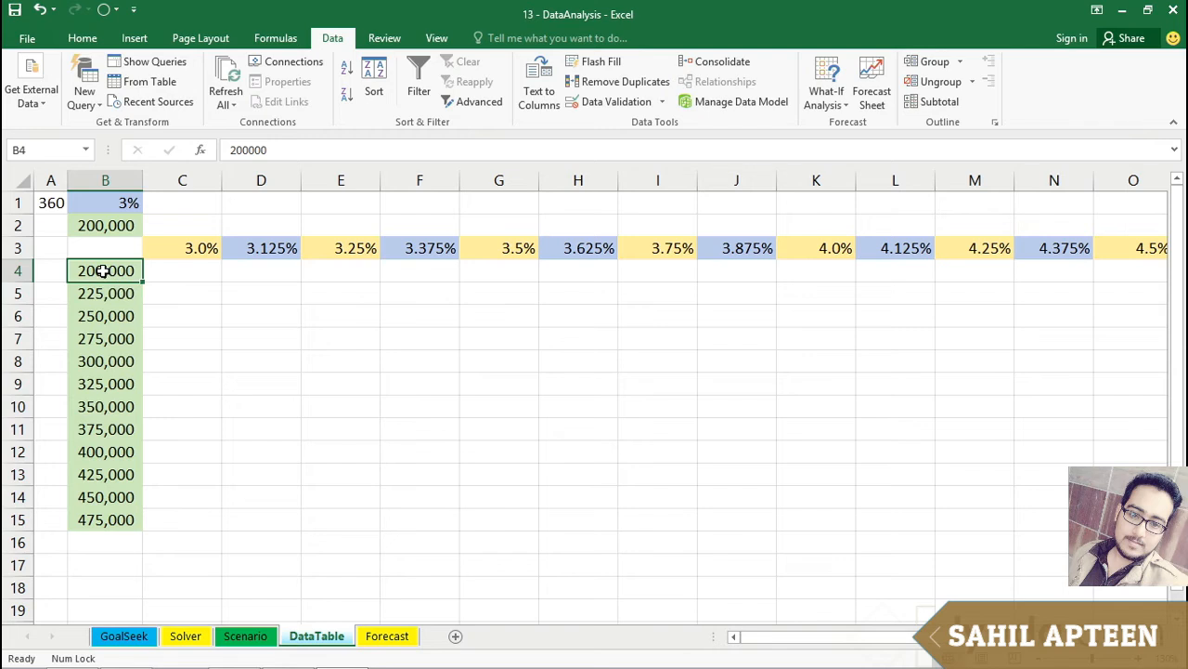
click(104, 293)
click(104, 314)
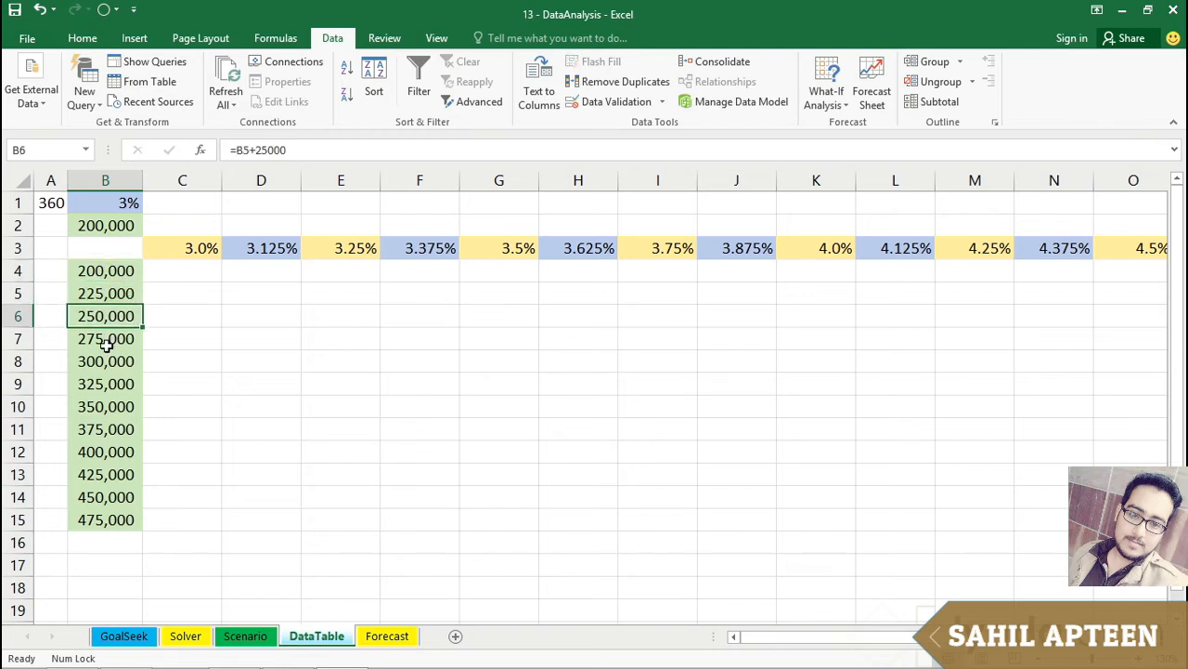
click(107, 344)
click(109, 362)
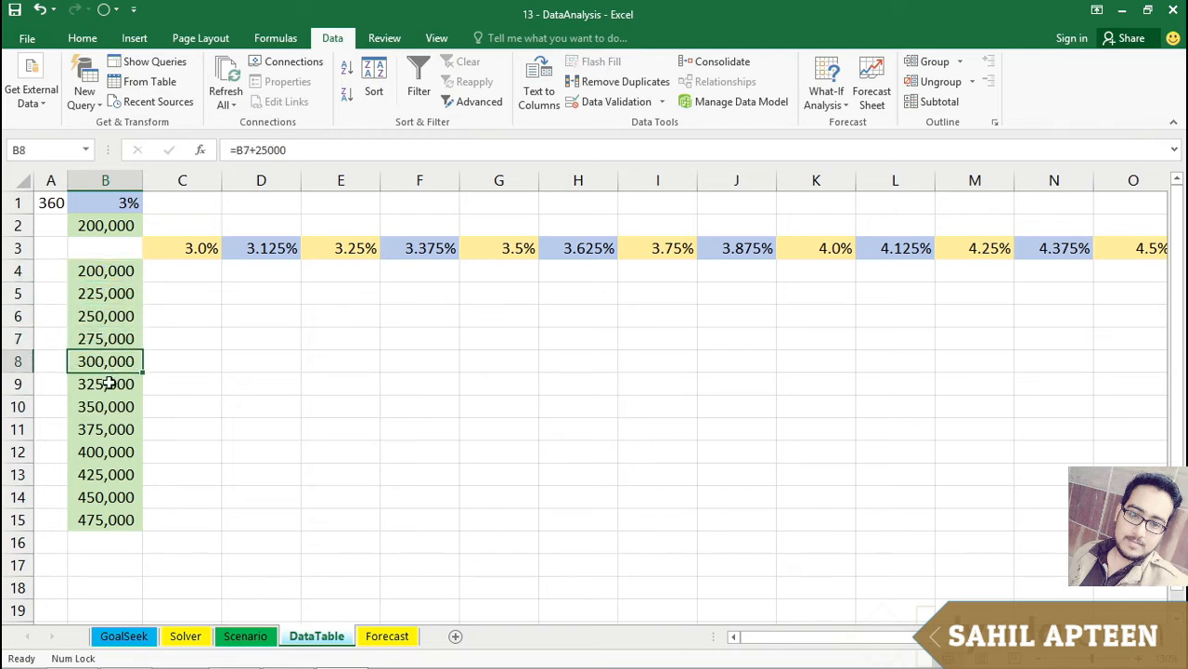
click(107, 383)
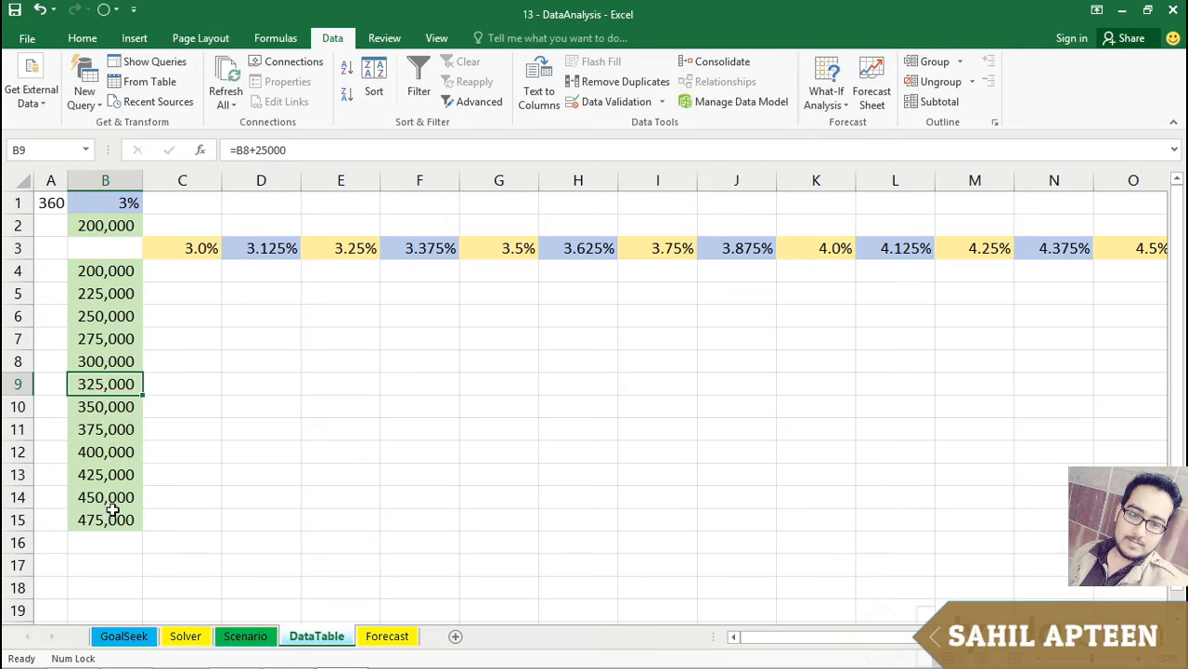
click(97, 276)
- Examine the interest rates listed across row 3 from C3, including the increment between neighbouring rates
click(190, 247)
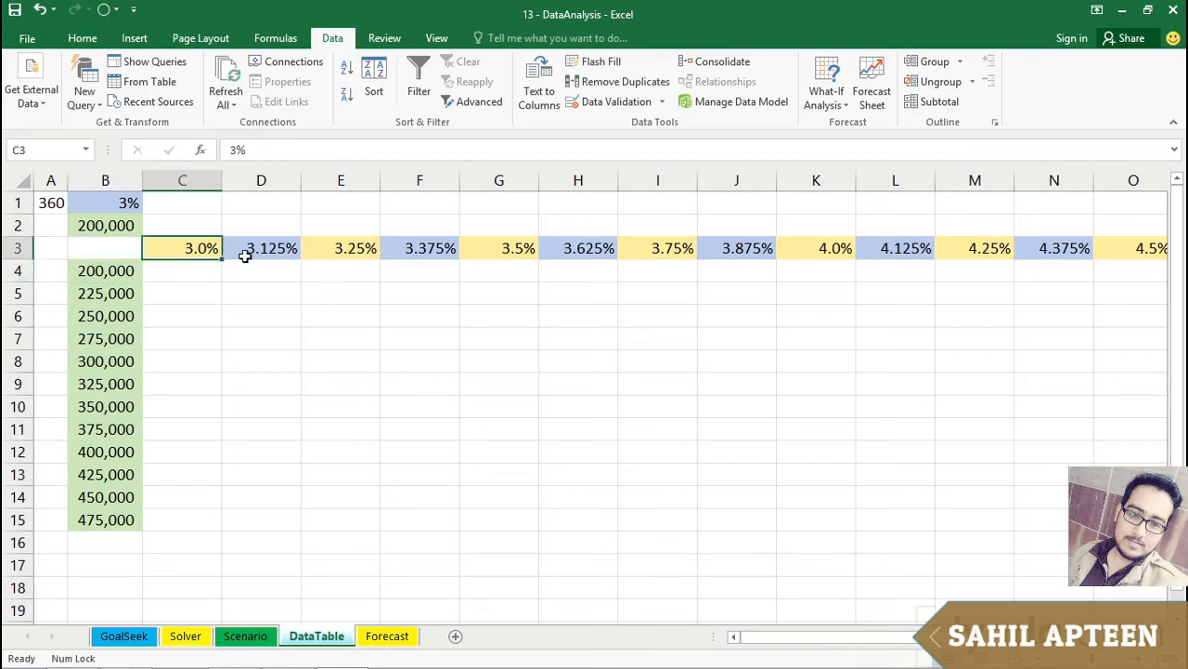
drag(244, 256, 260, 246)
click(198, 247)
drag(213, 246, 287, 246)
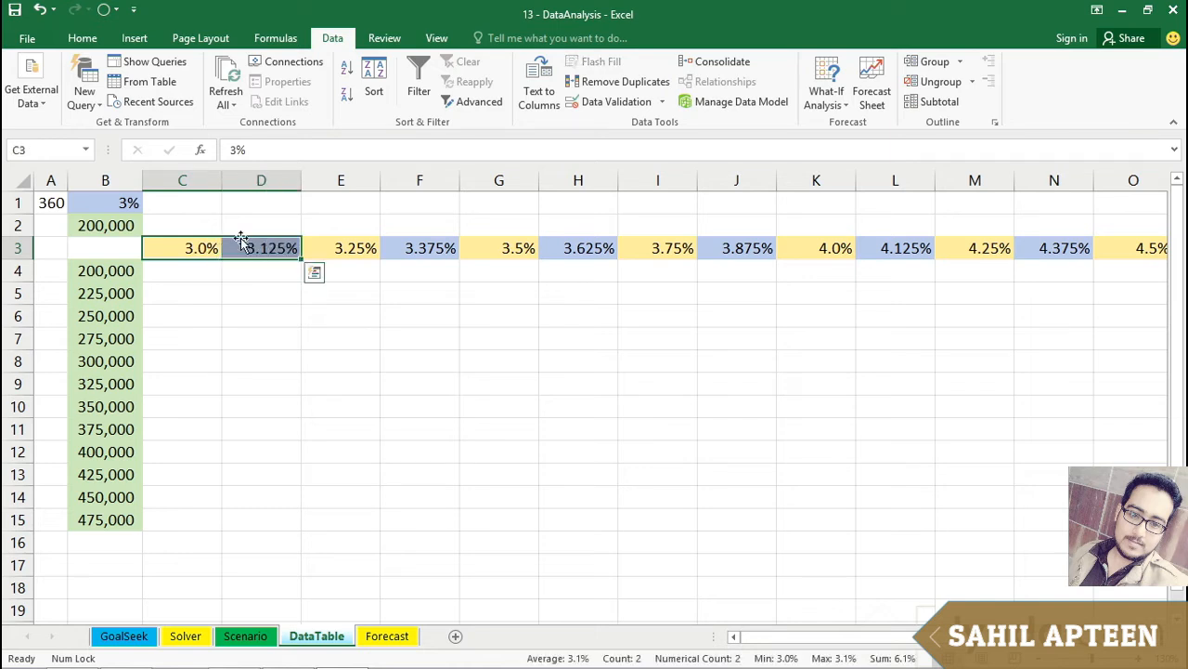
click(197, 246)
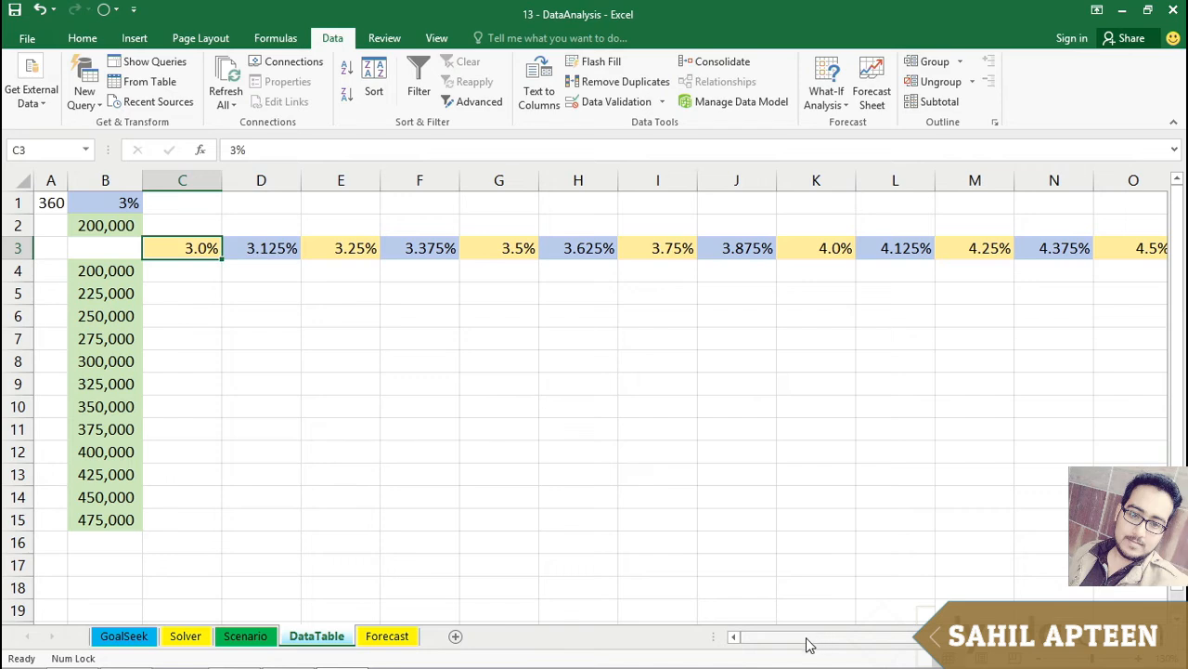
drag(817, 644, 785, 640)
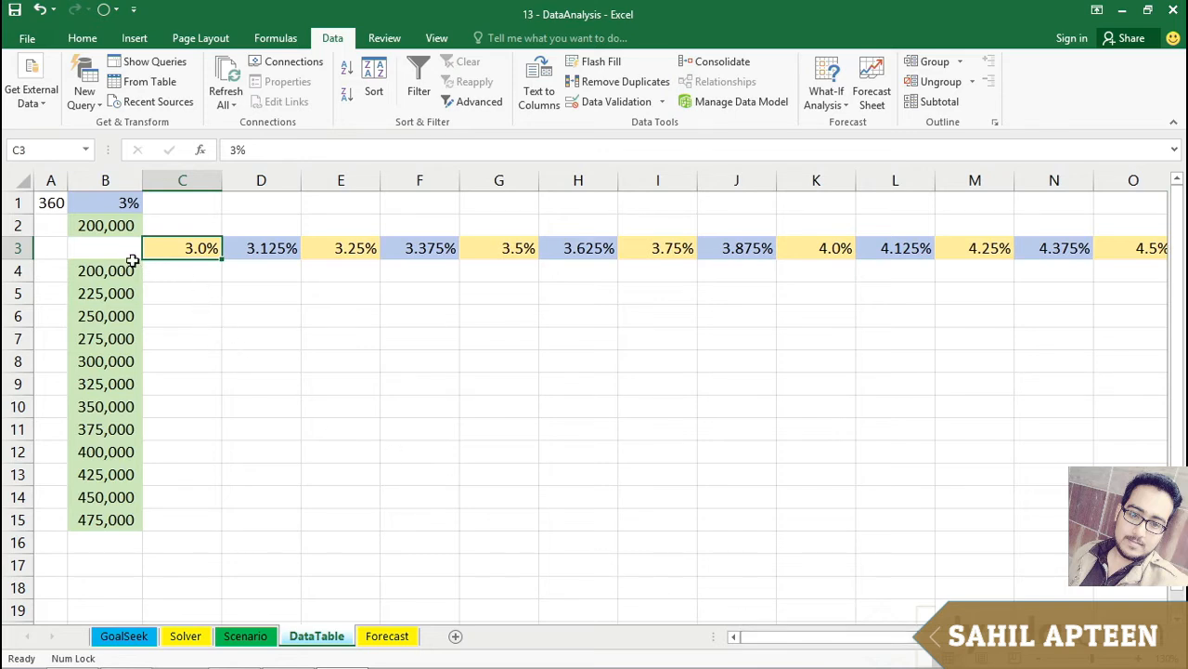
- Widen column B to more than double its width to make room for a formula in B3
click(105, 248)
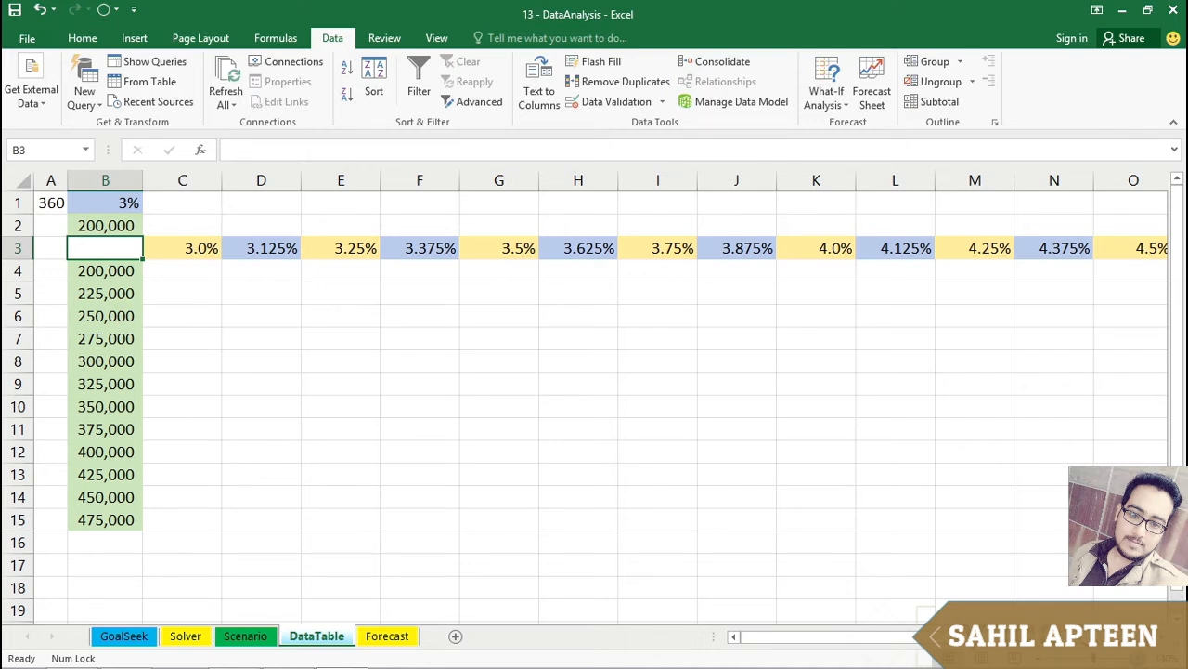
scroll(585, 397, up, 6)
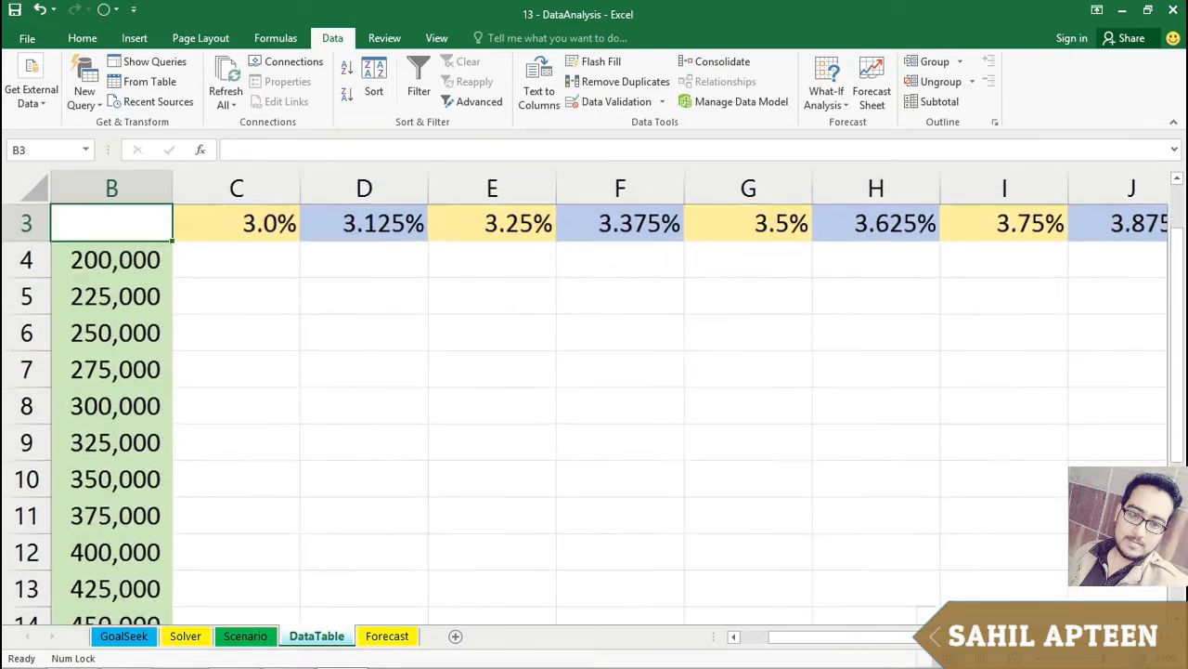
scroll(585, 397, up, 2)
scroll(285, 390, up, 1)
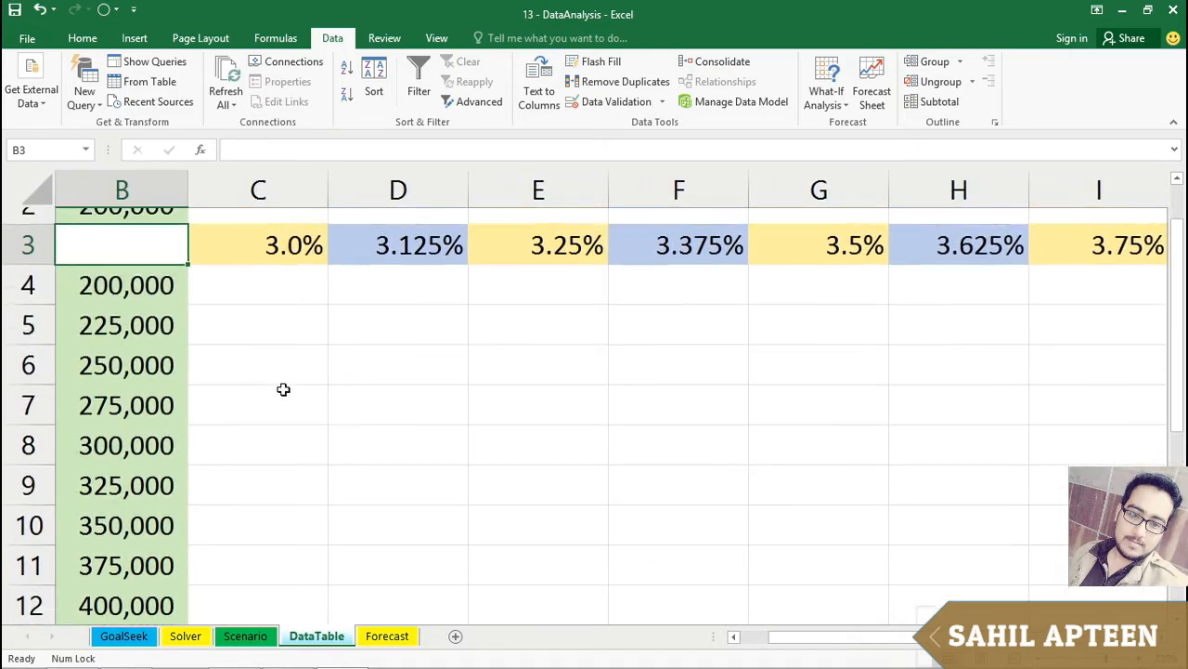
key(Left)
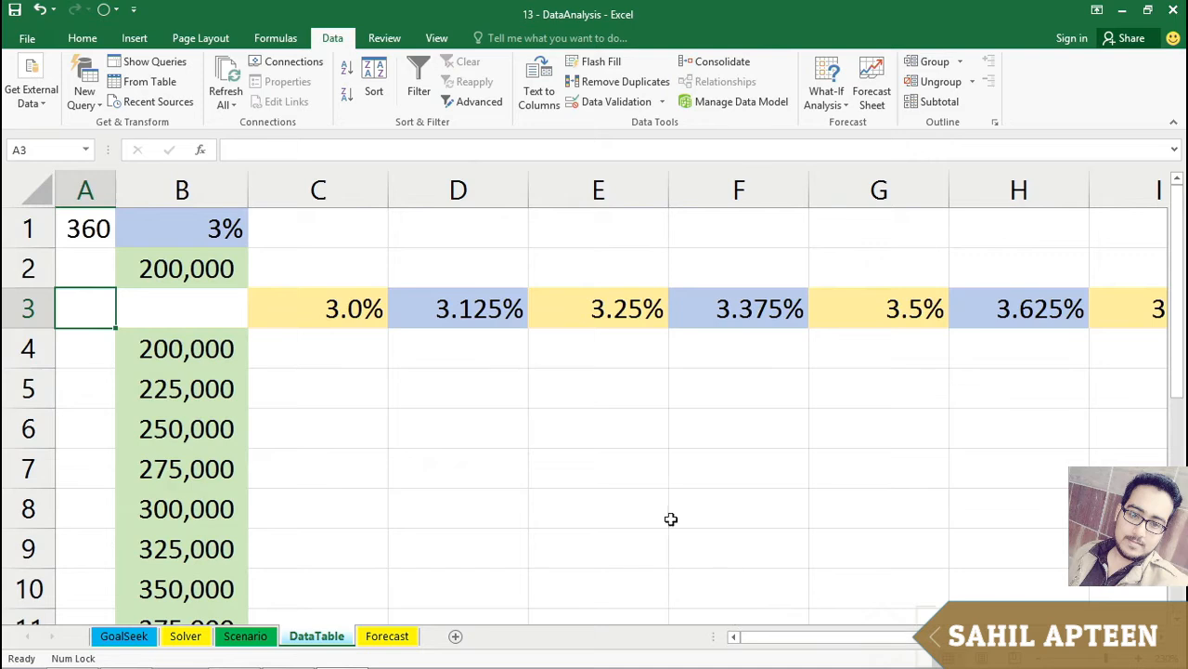
click(166, 308)
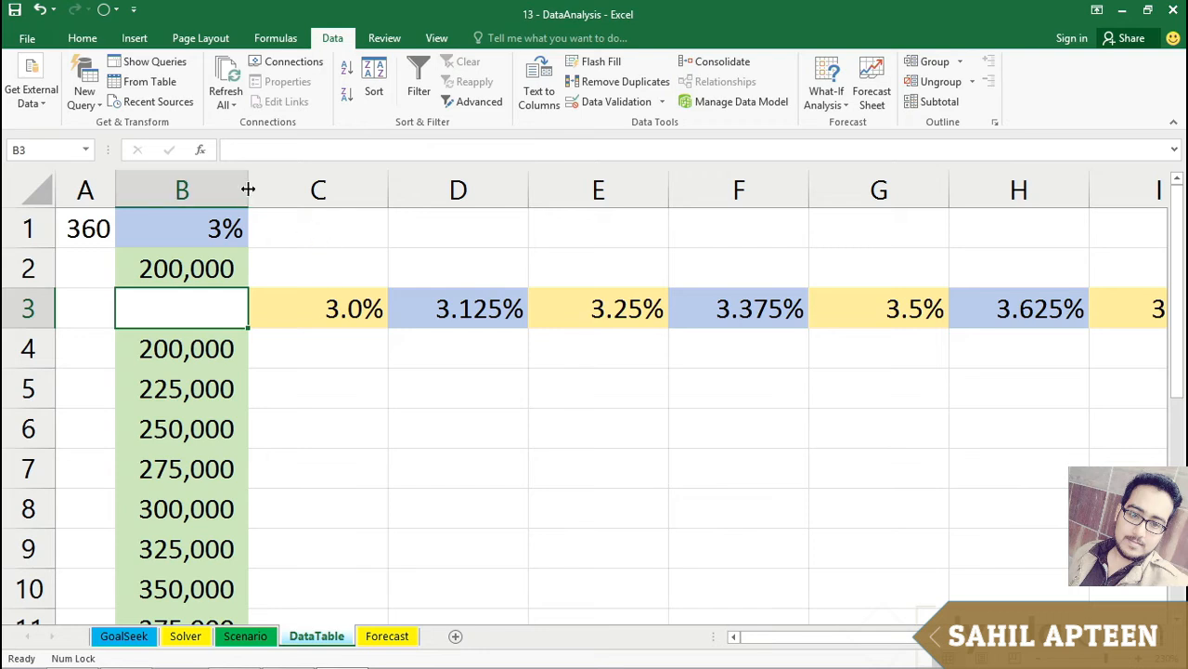
drag(248, 190, 416, 190)
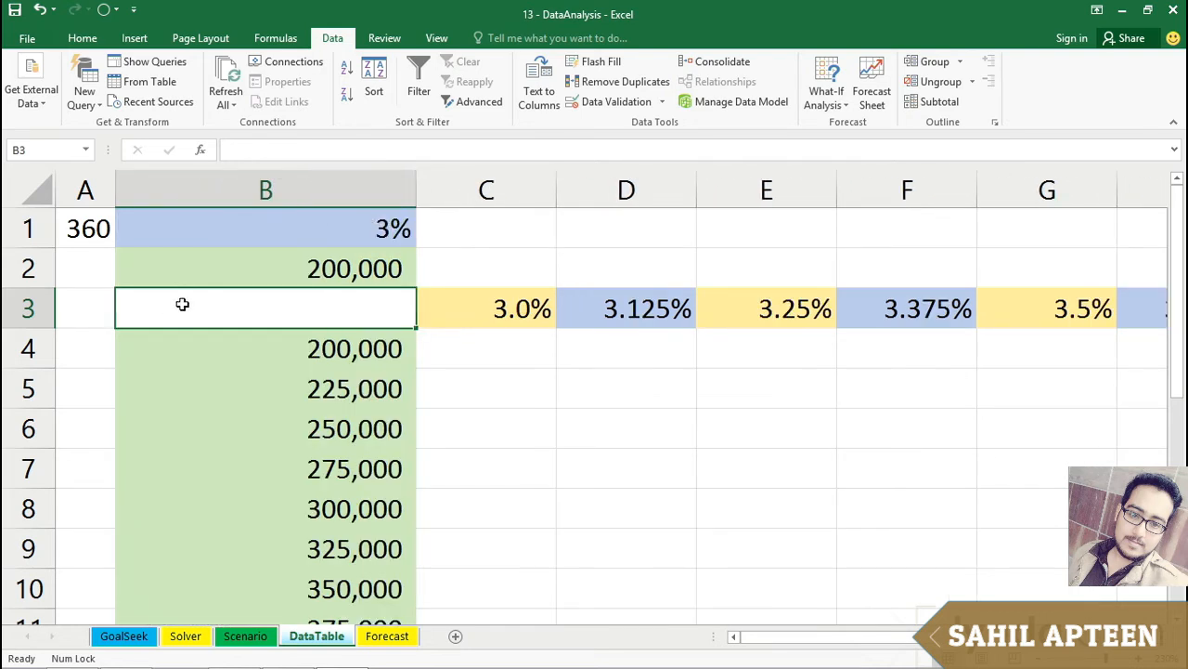
- Enter the monthly loan payment formula =PMT(B1/12,A1,-B2) in B3, with the loan amount negated
text(=pmt)
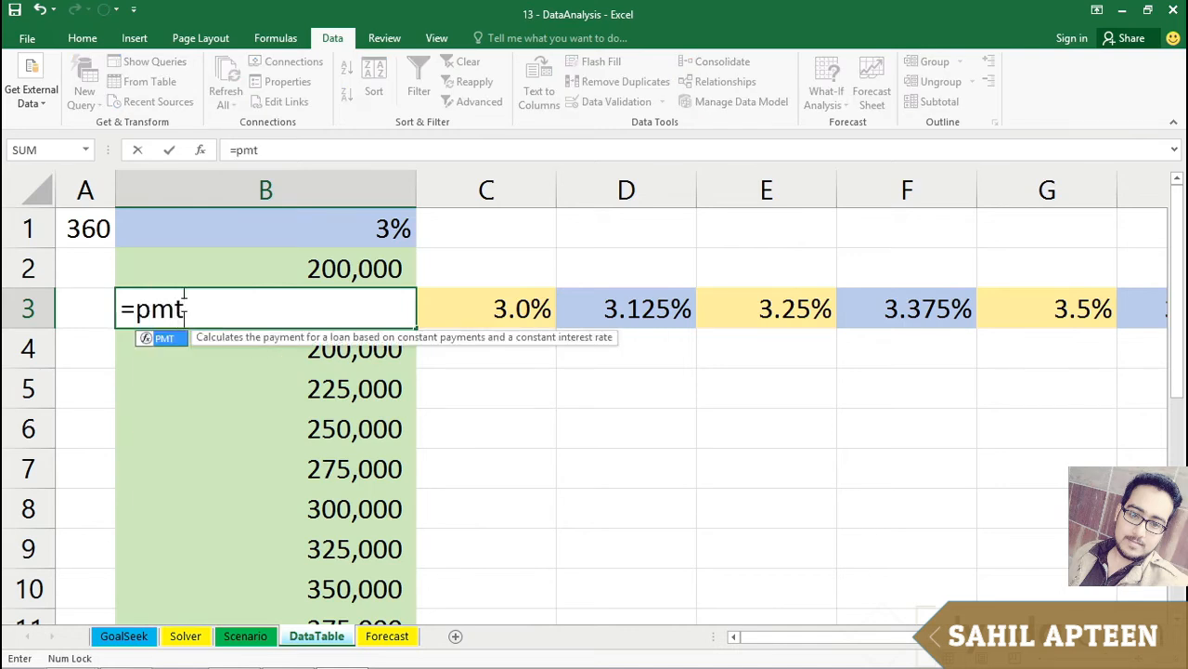
text(()
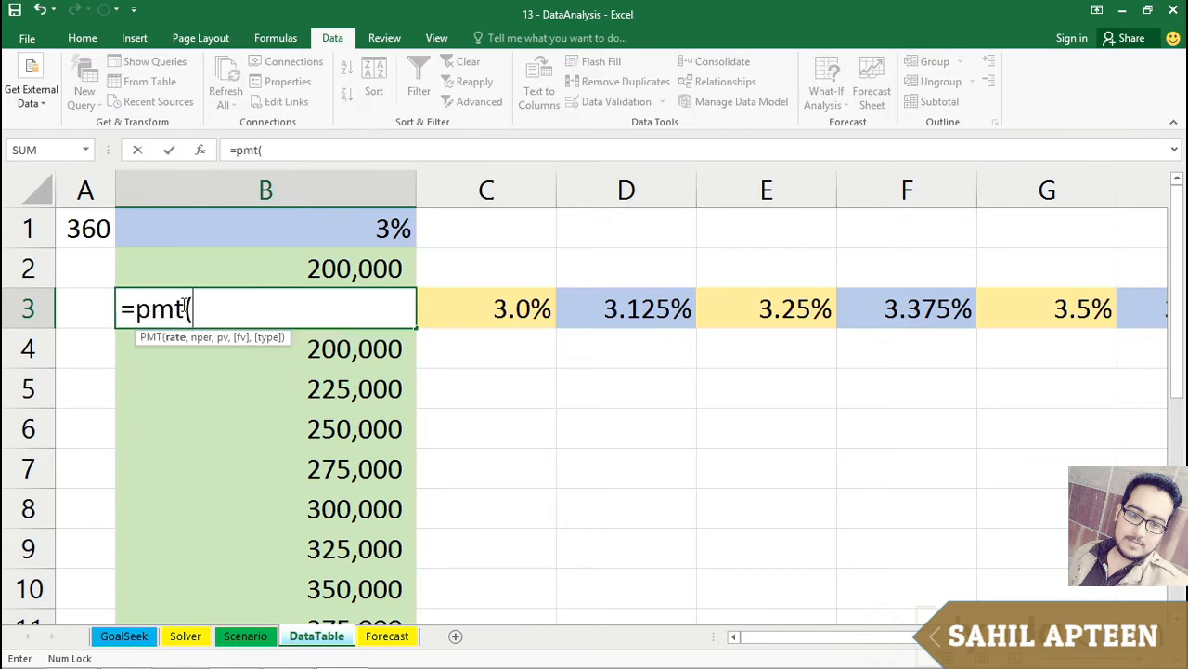
click(320, 232)
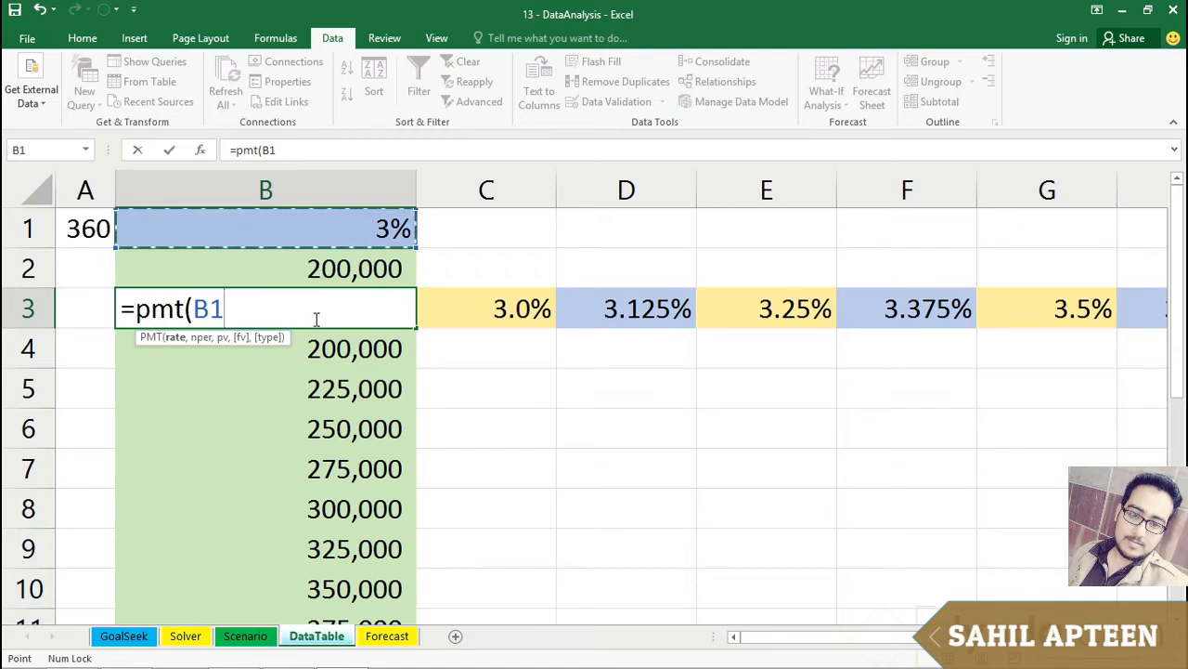
text(/1)
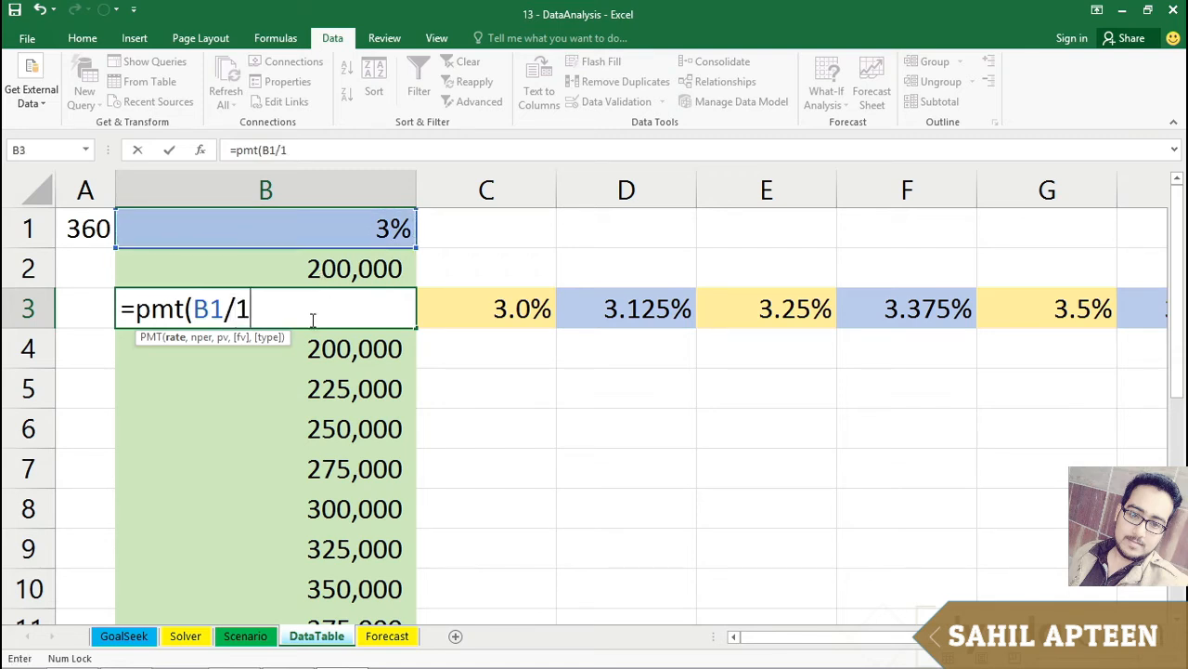
text(2,)
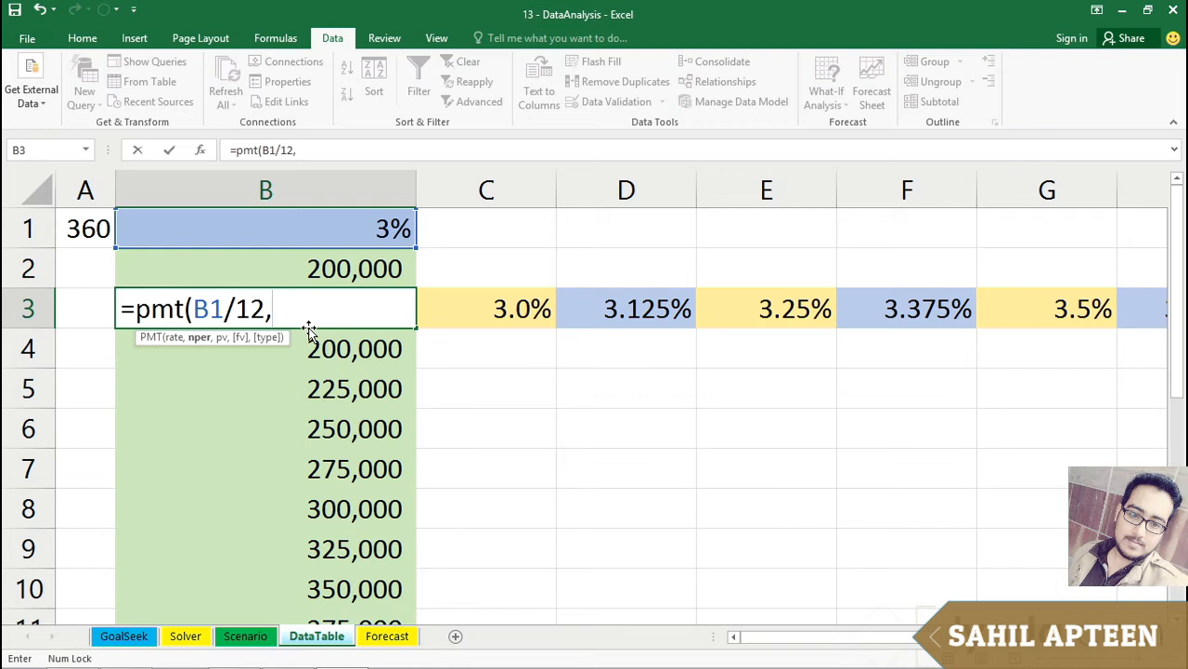
click(86, 234)
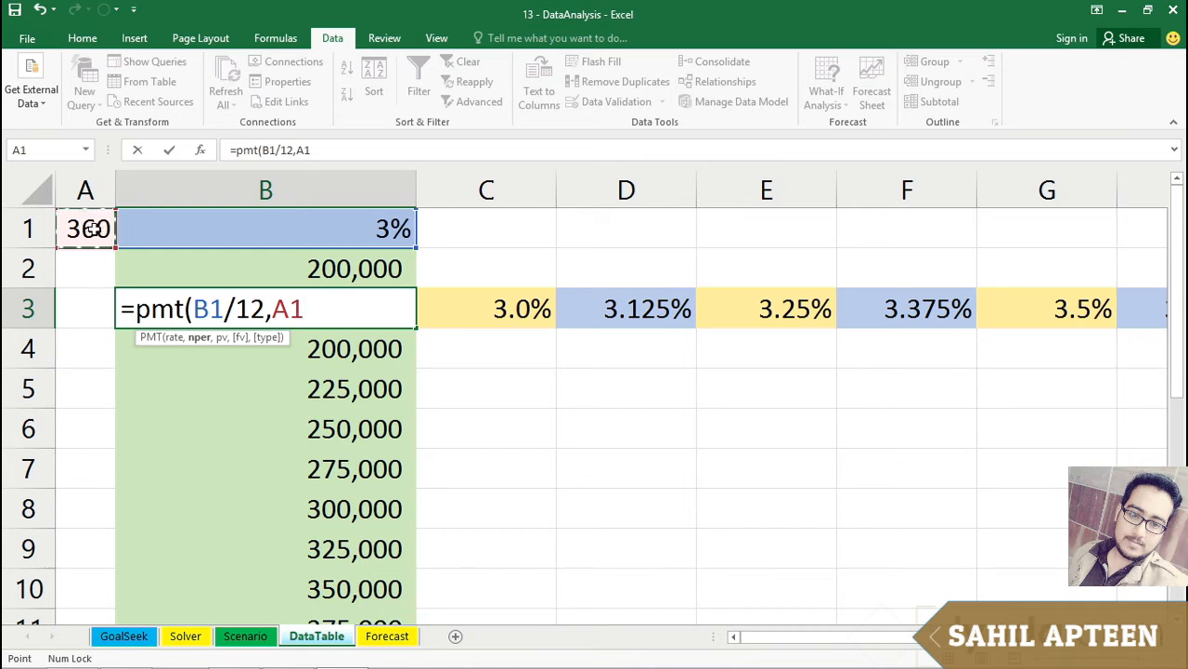
text(,)
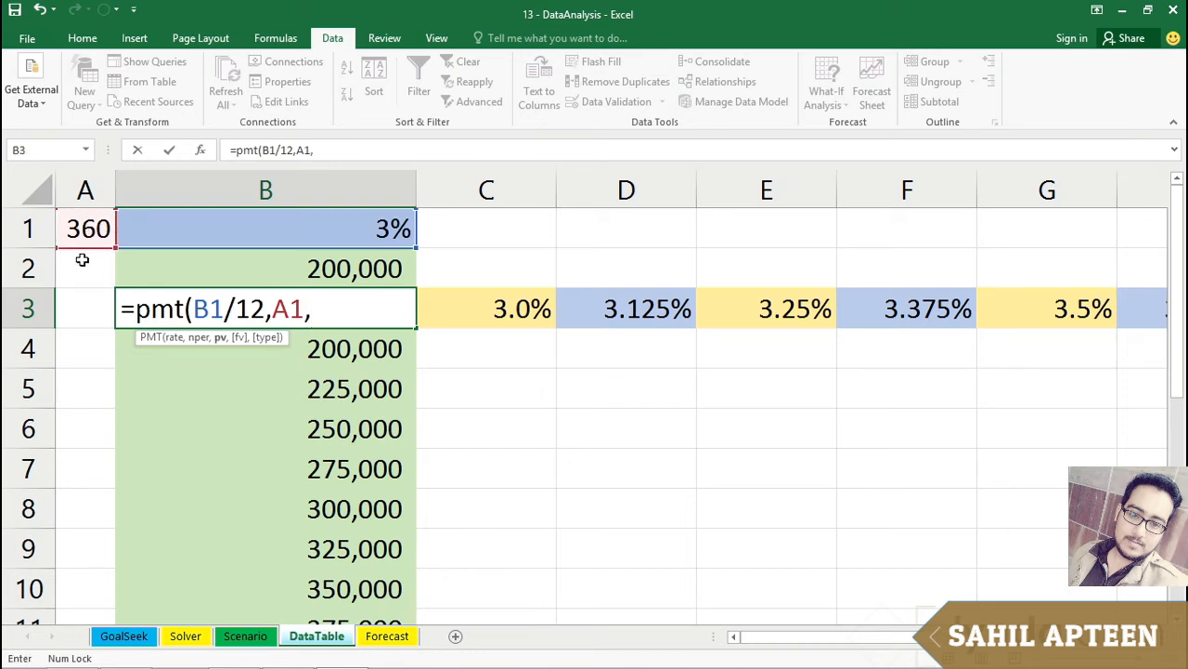
click(216, 266)
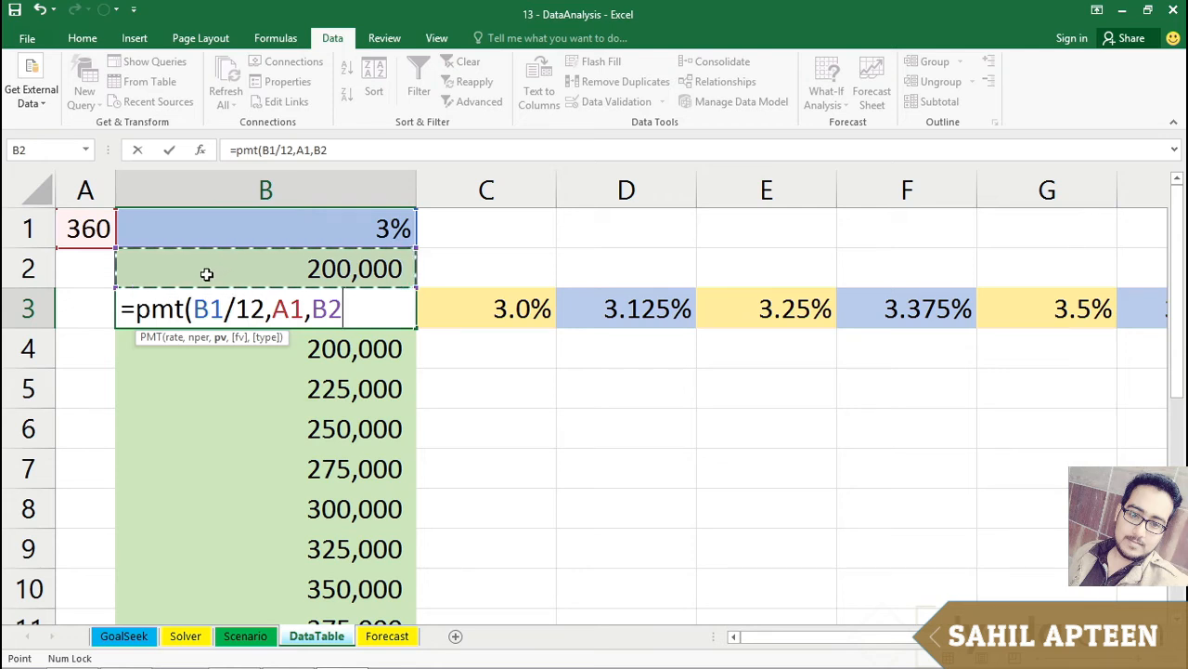
click(313, 309)
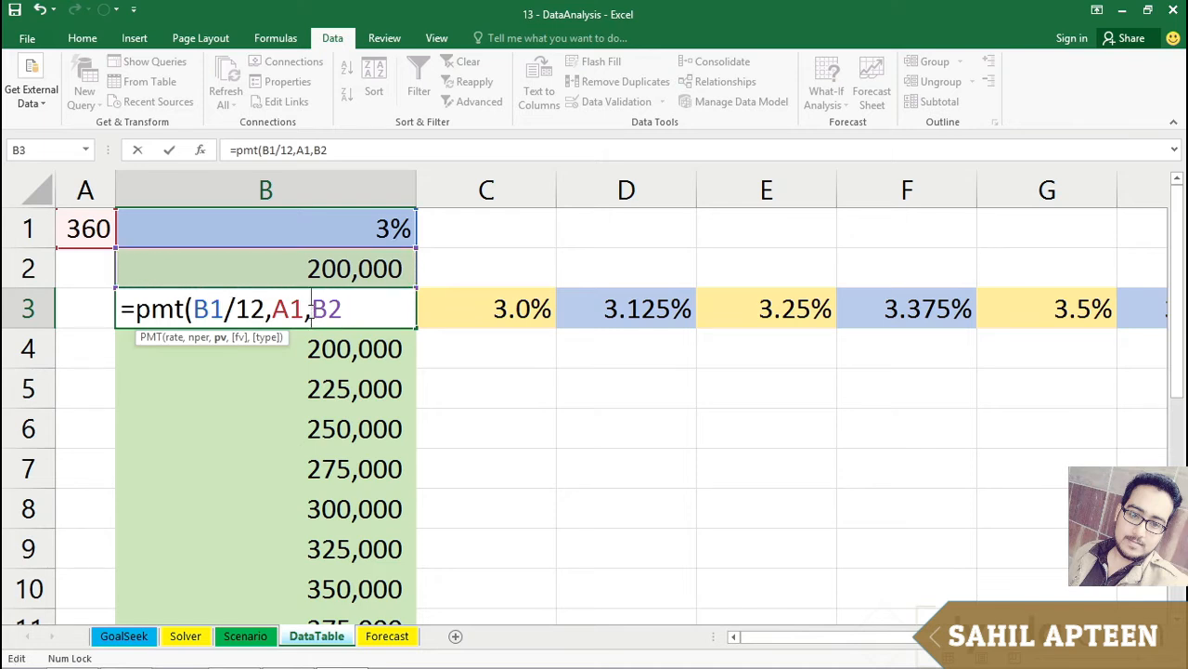
text(-)
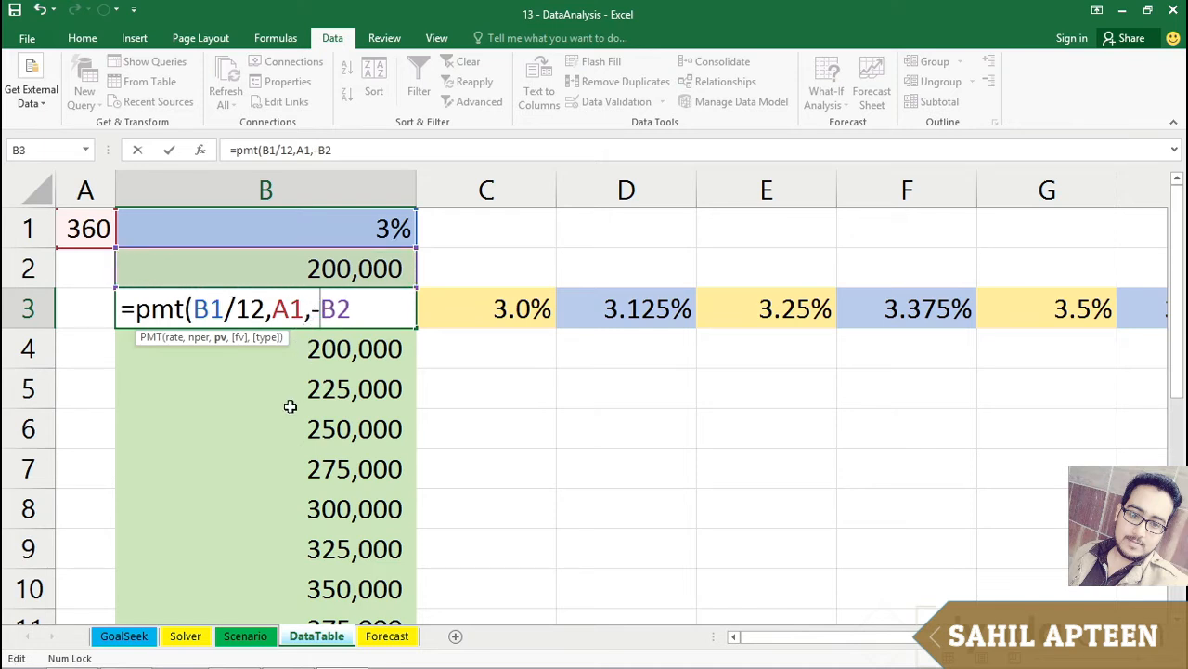
key(Return)
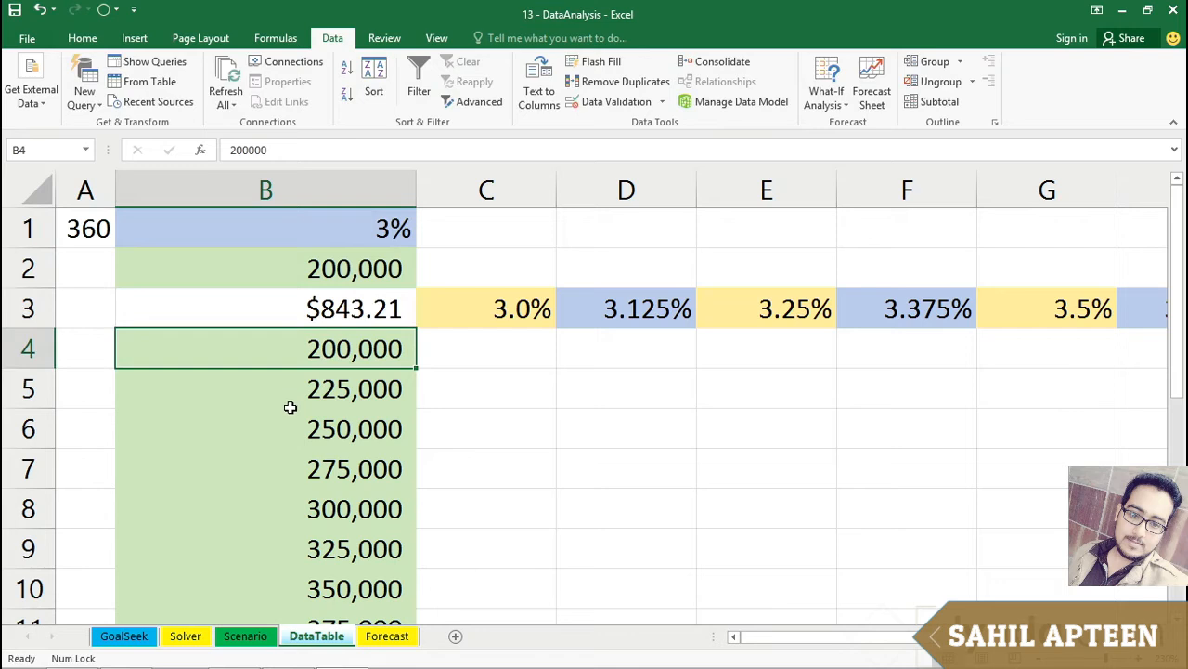
- Review the payment formula in B3 and the empty payment grid starting at C4
click(253, 273)
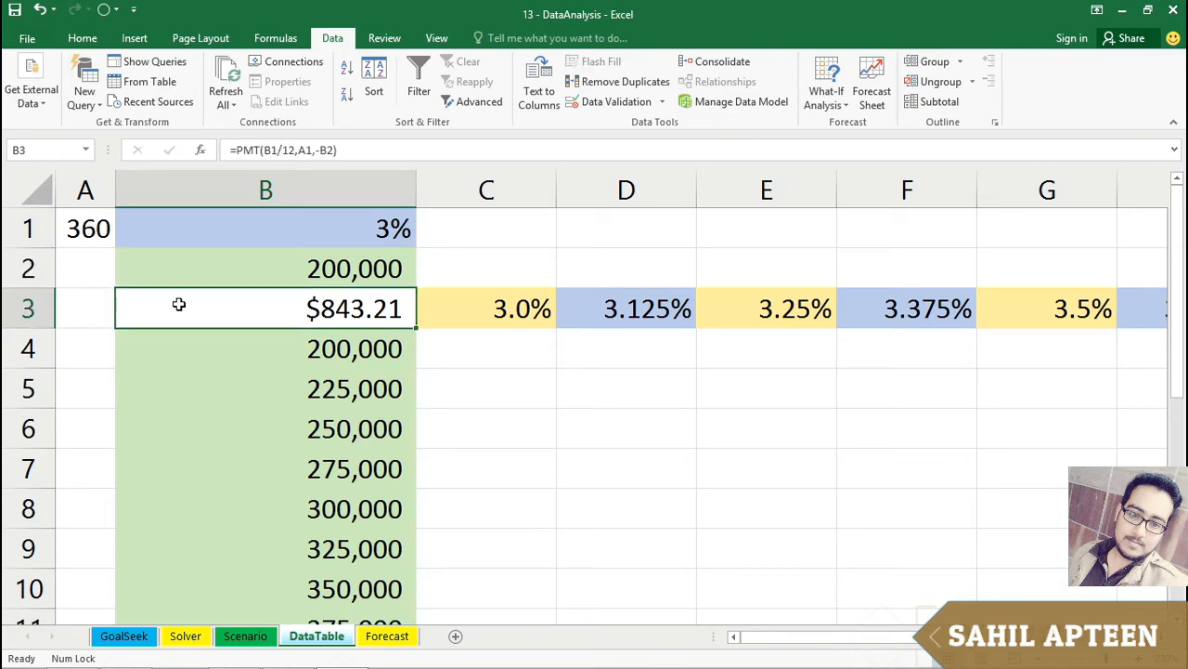
scroll(594, 399, down, 7)
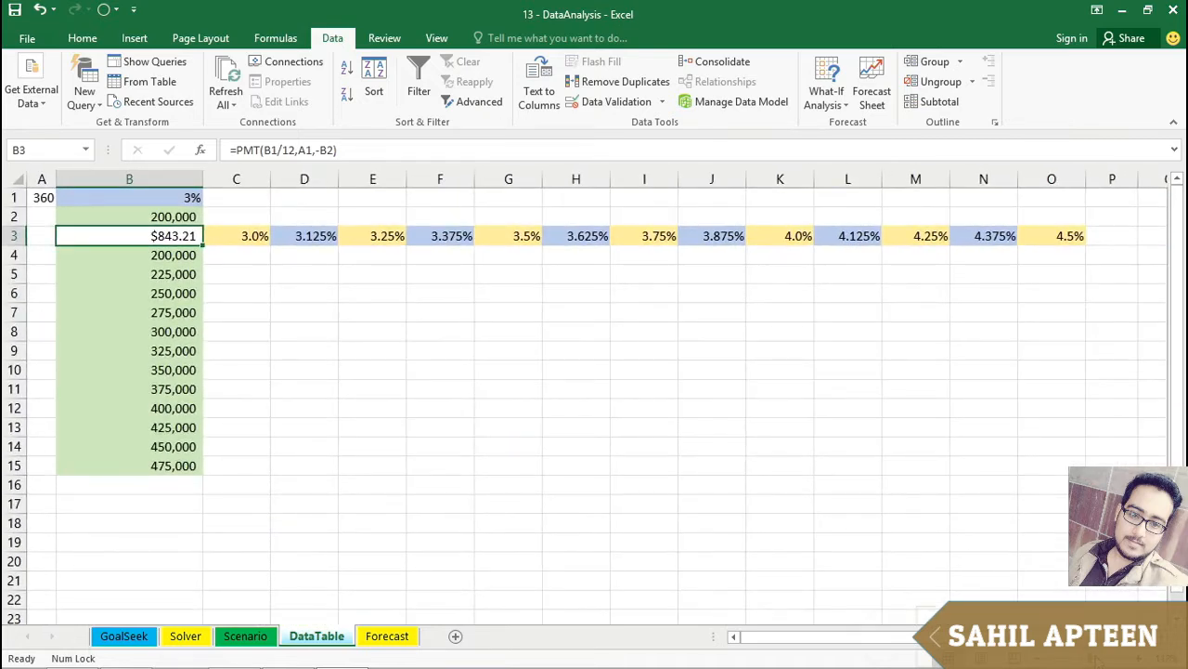
scroll(594, 399, up, 3)
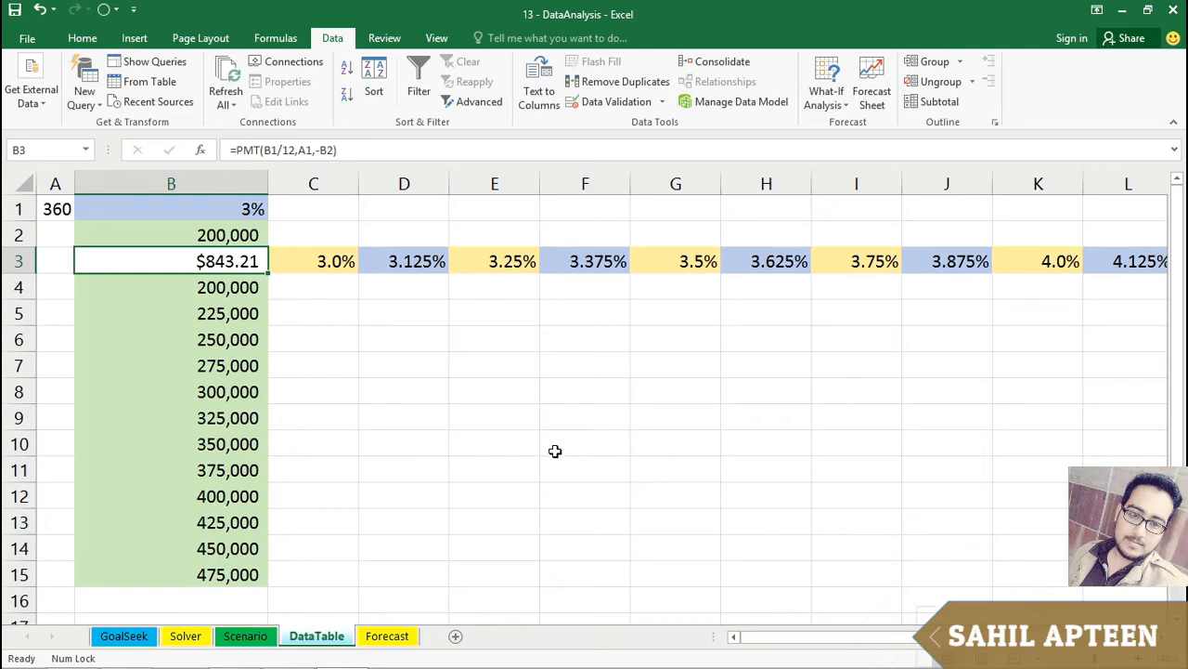
click(301, 282)
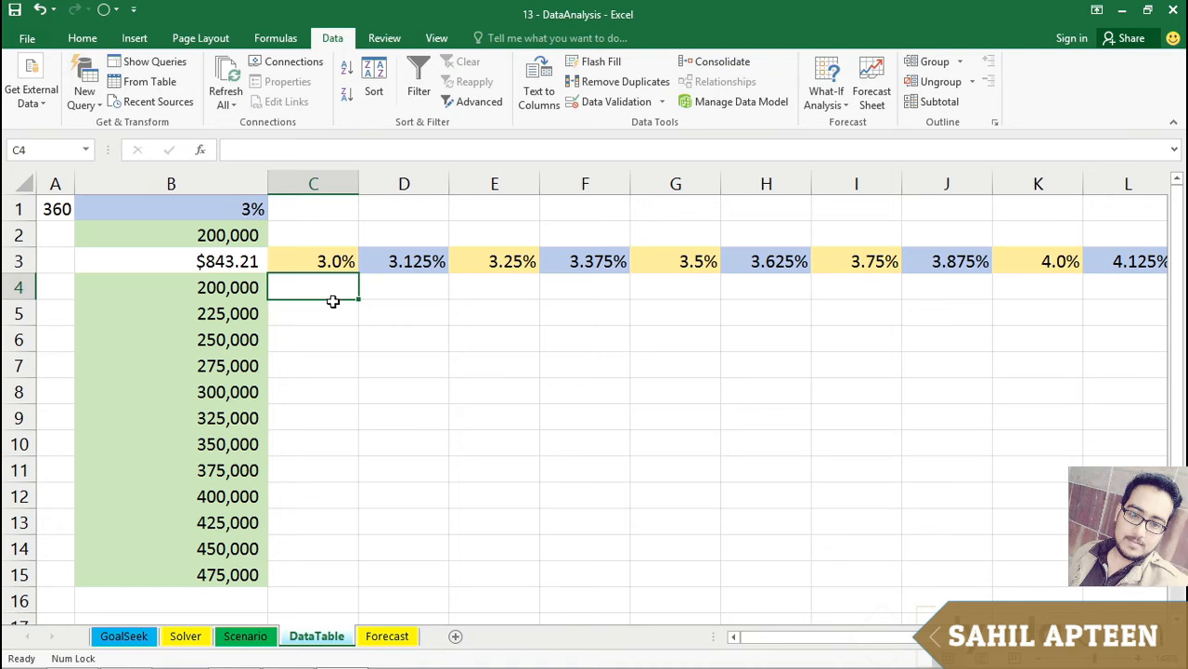
- Create a two-variable data table over B3:O15 with B2 as the row input cell and B1 as the column input cell
click(194, 261)
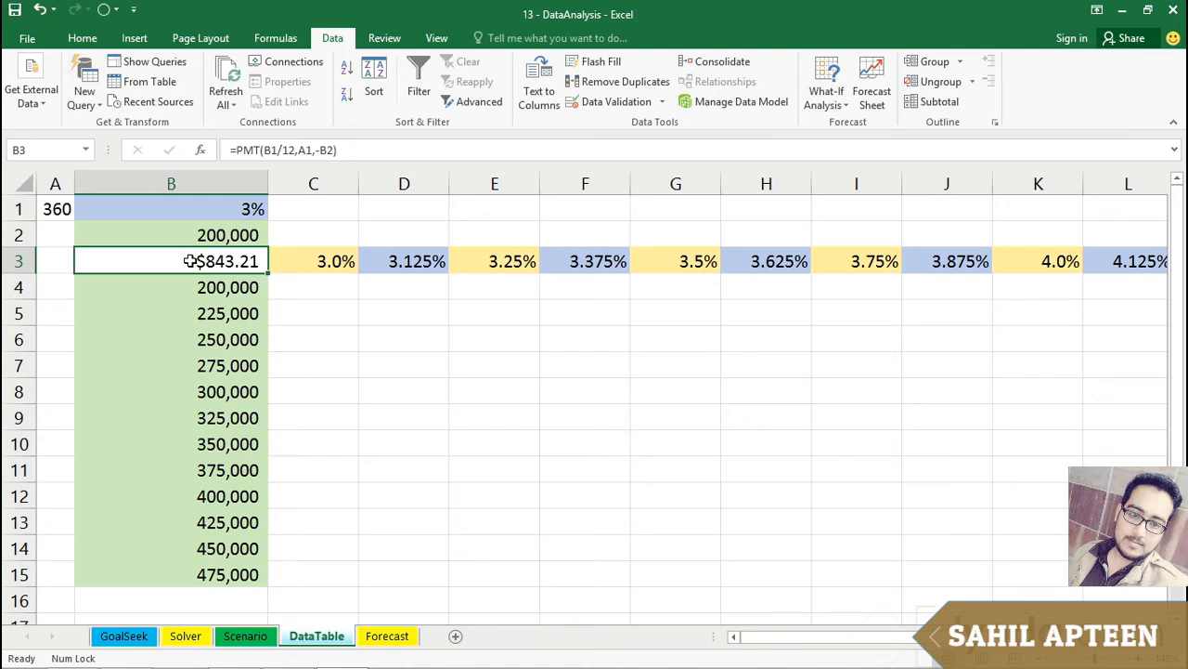
drag(196, 269, 1007, 573)
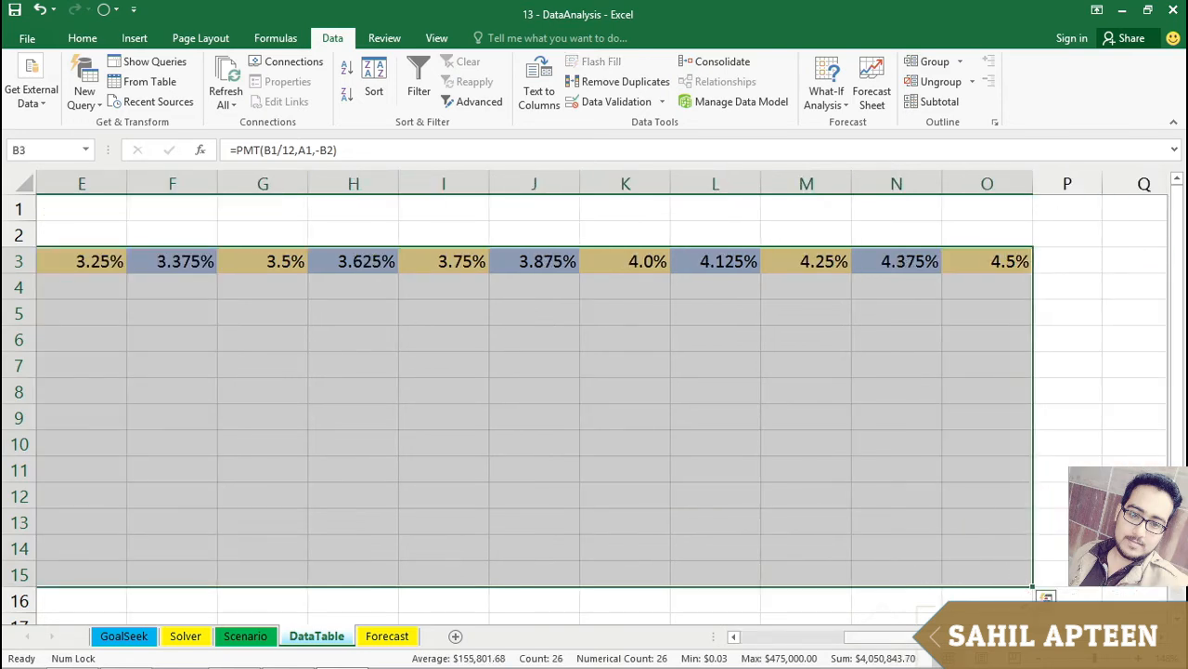
scroll(910, 650, left, 5)
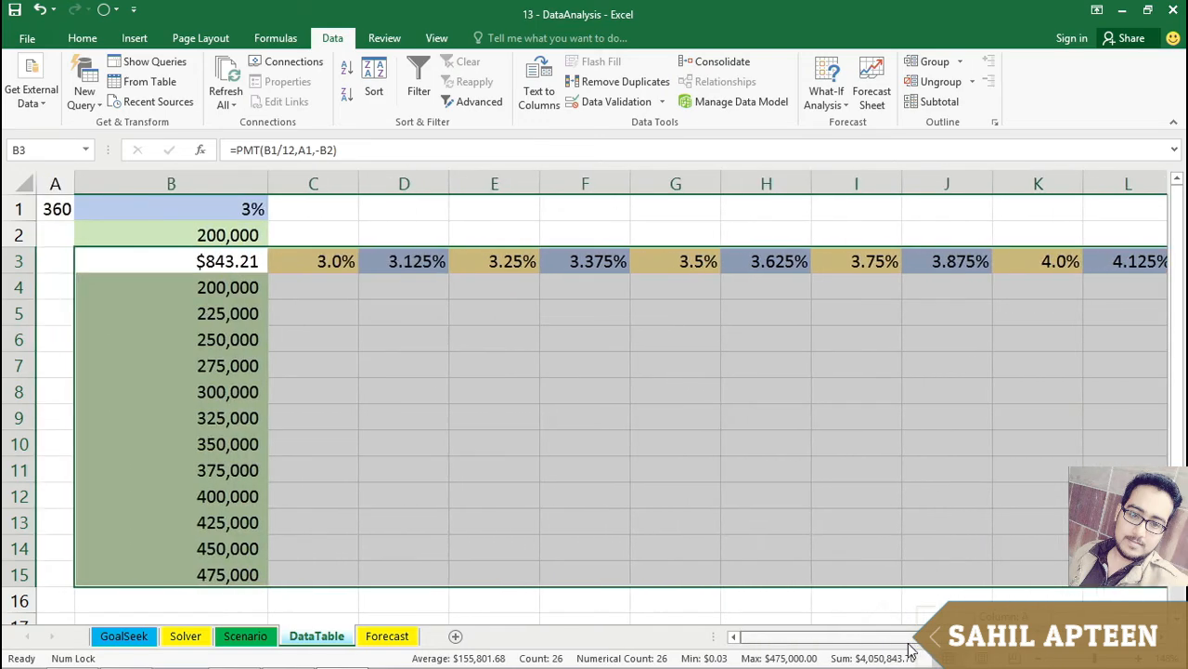
scroll(905, 649, right, 5)
scroll(902, 644, left, 5)
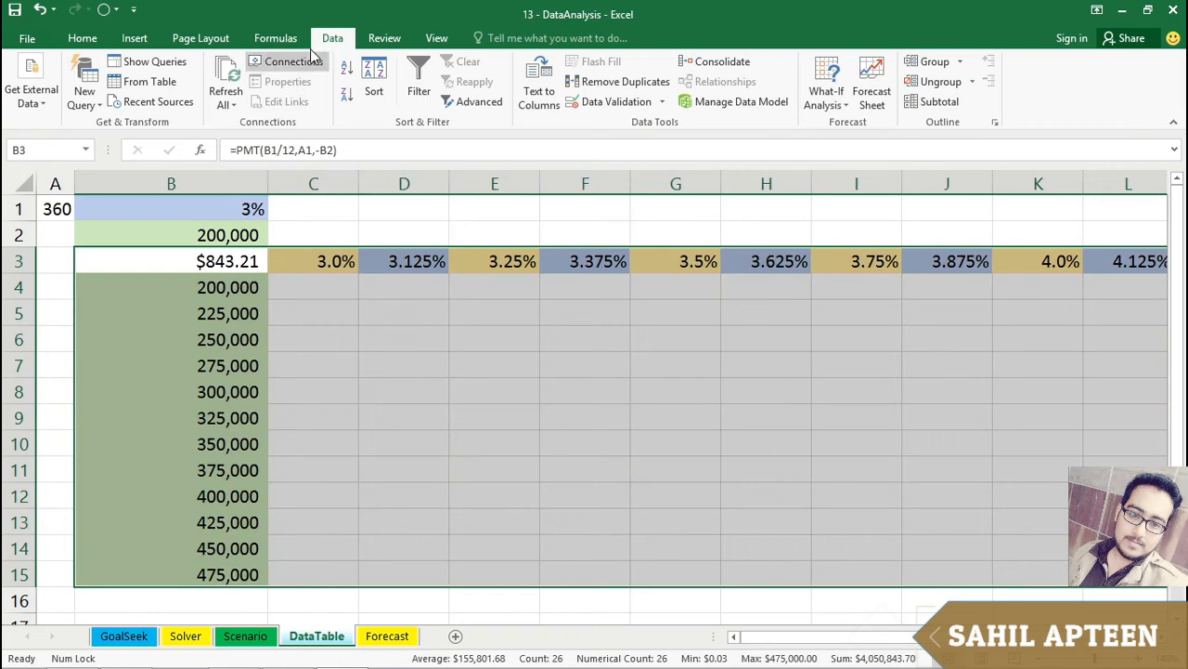
click(826, 96)
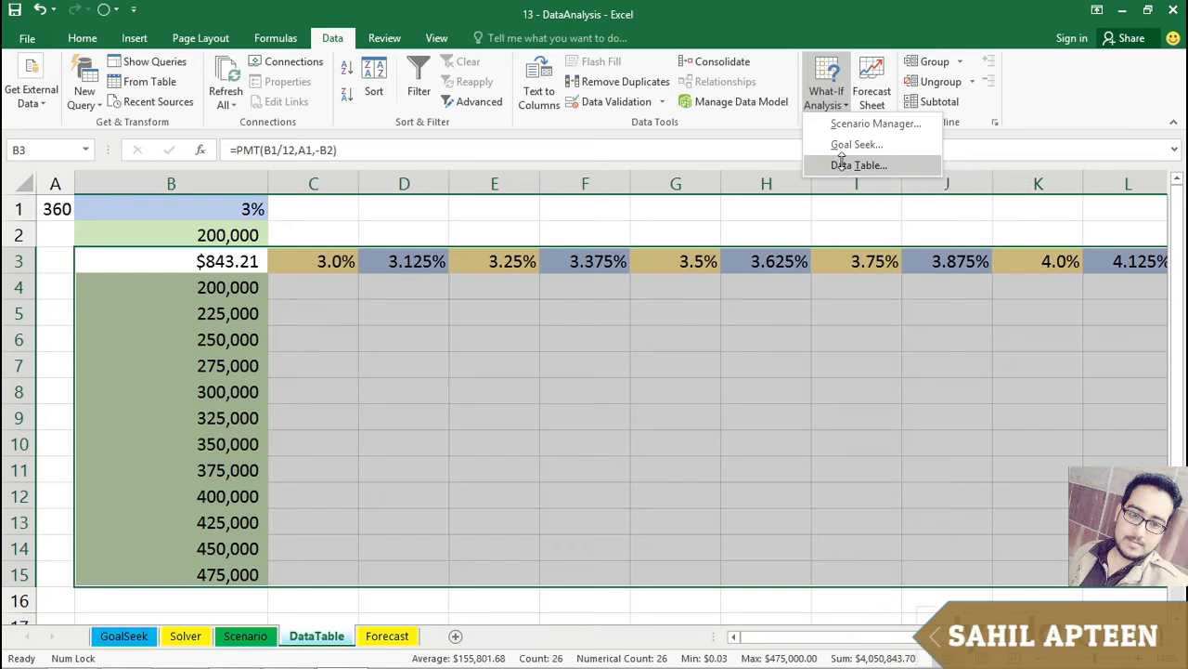
click(845, 165)
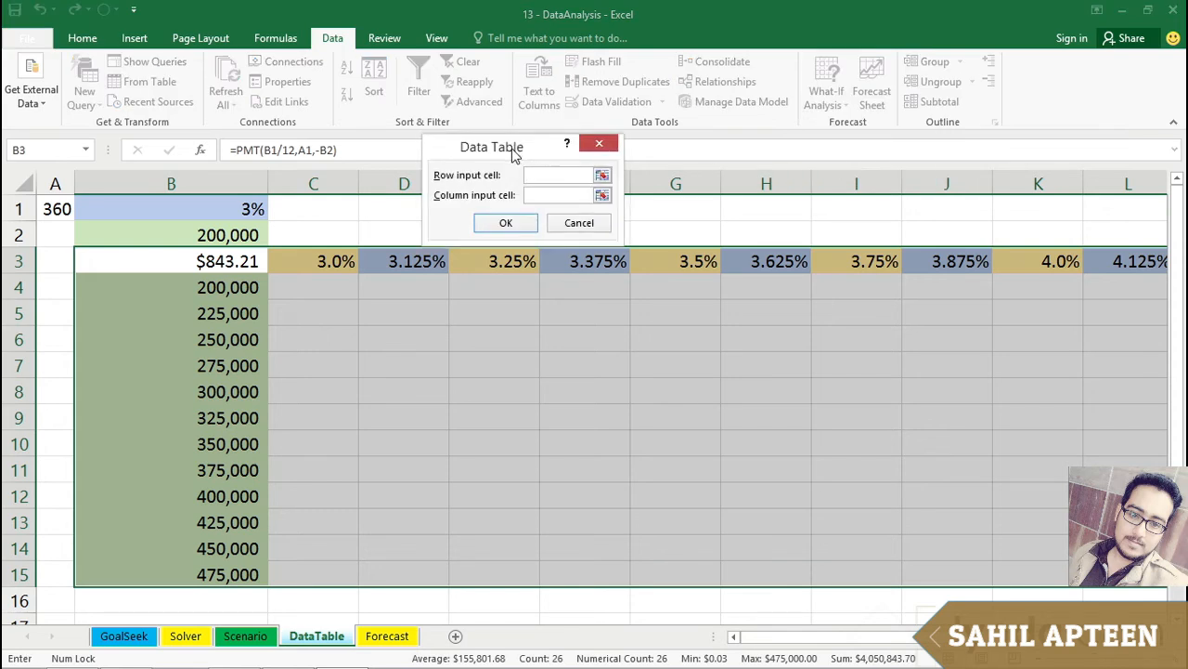
drag(516, 156, 481, 320)
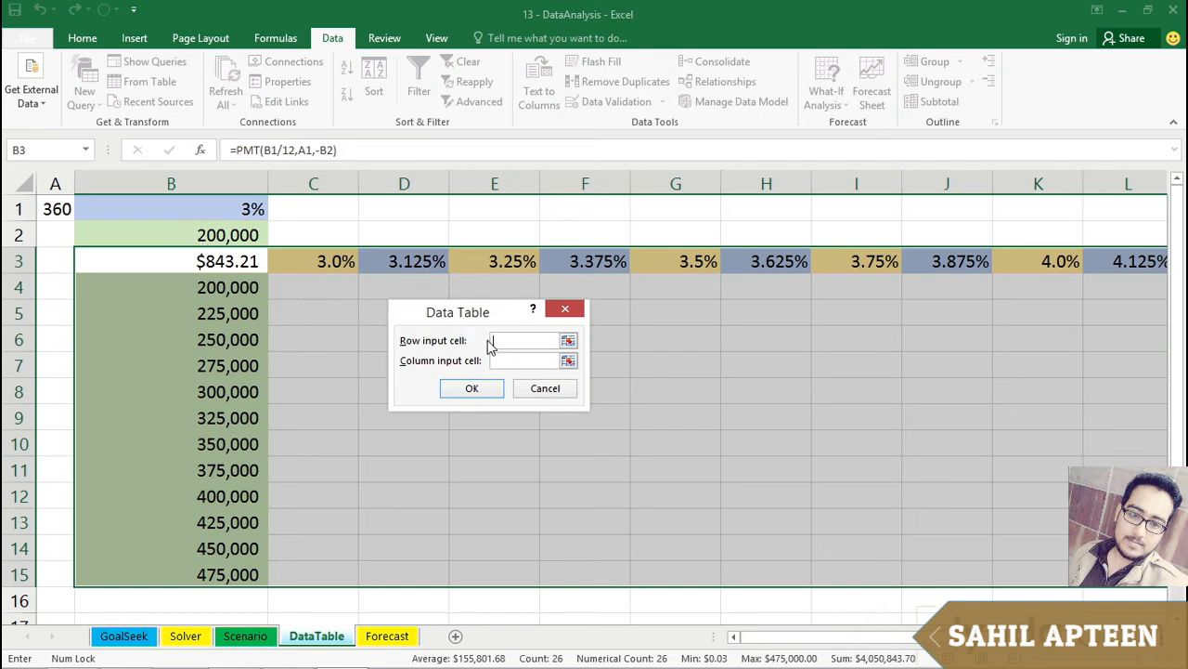
click(226, 235)
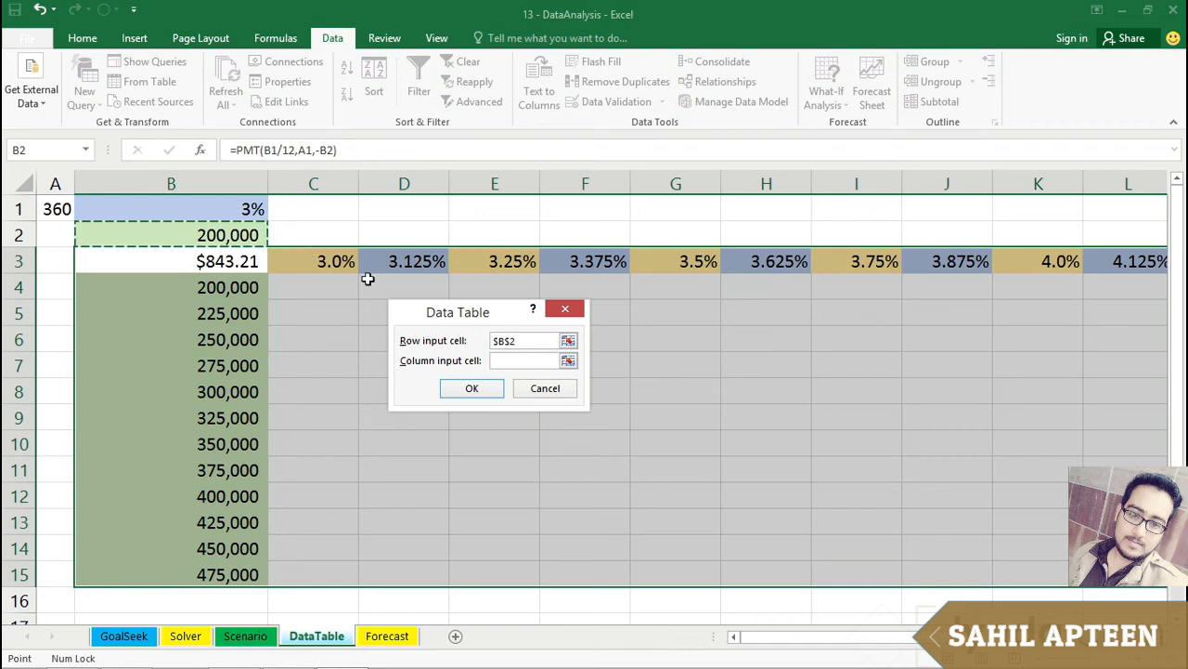
click(497, 360)
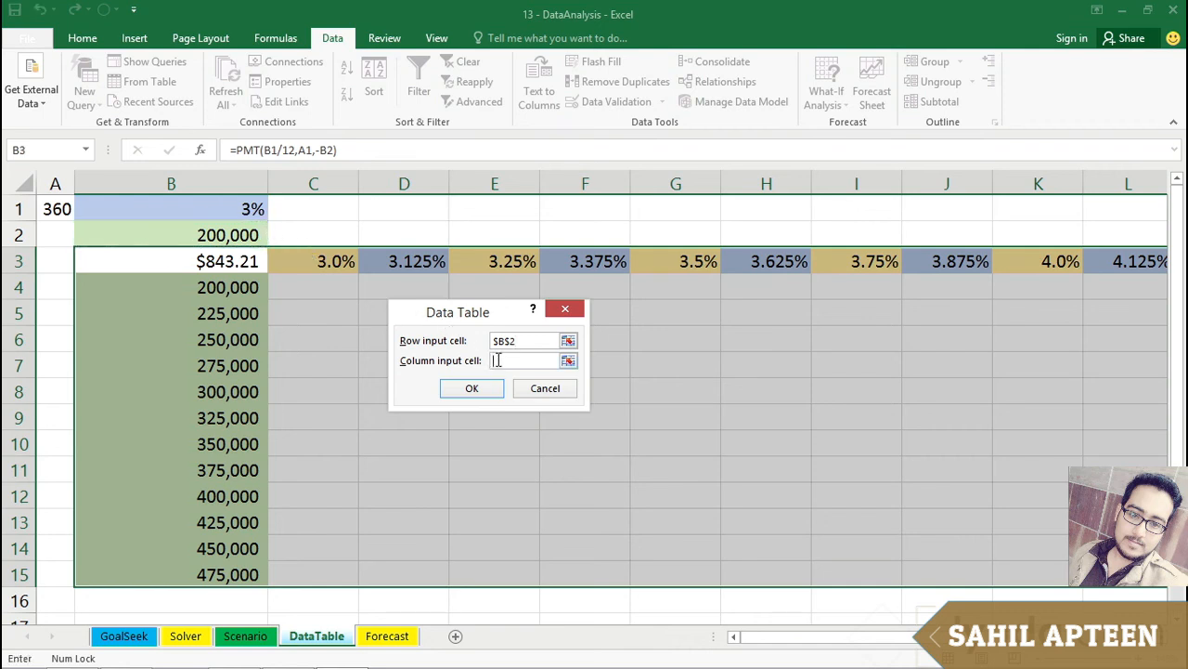
click(225, 209)
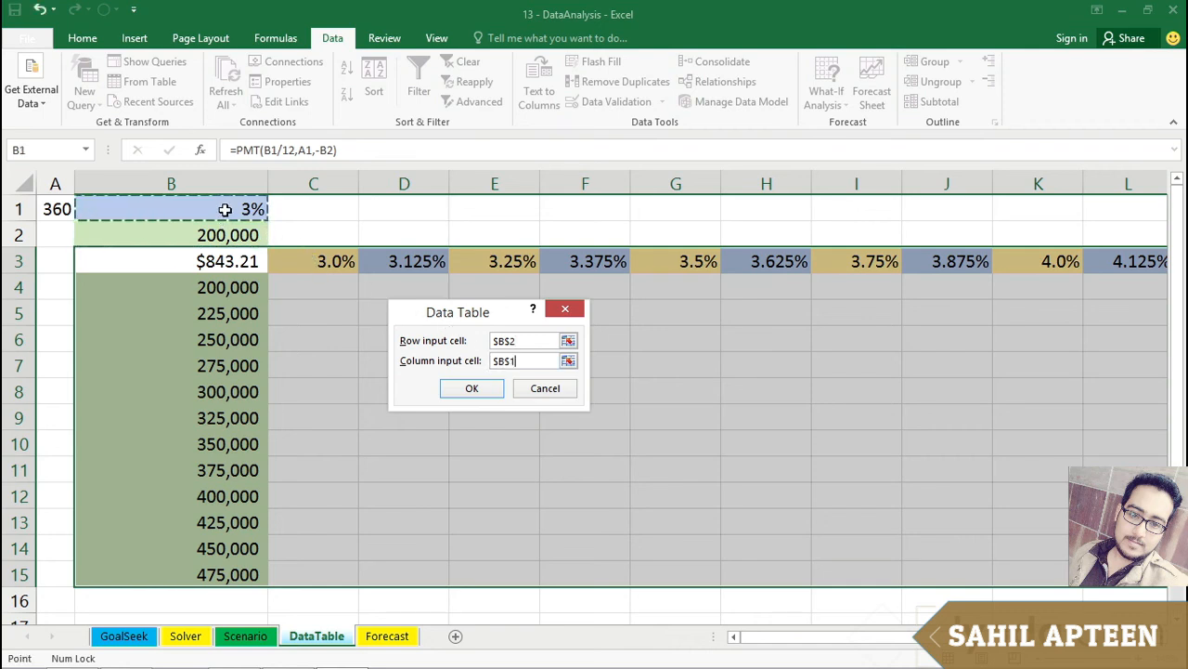
click(473, 389)
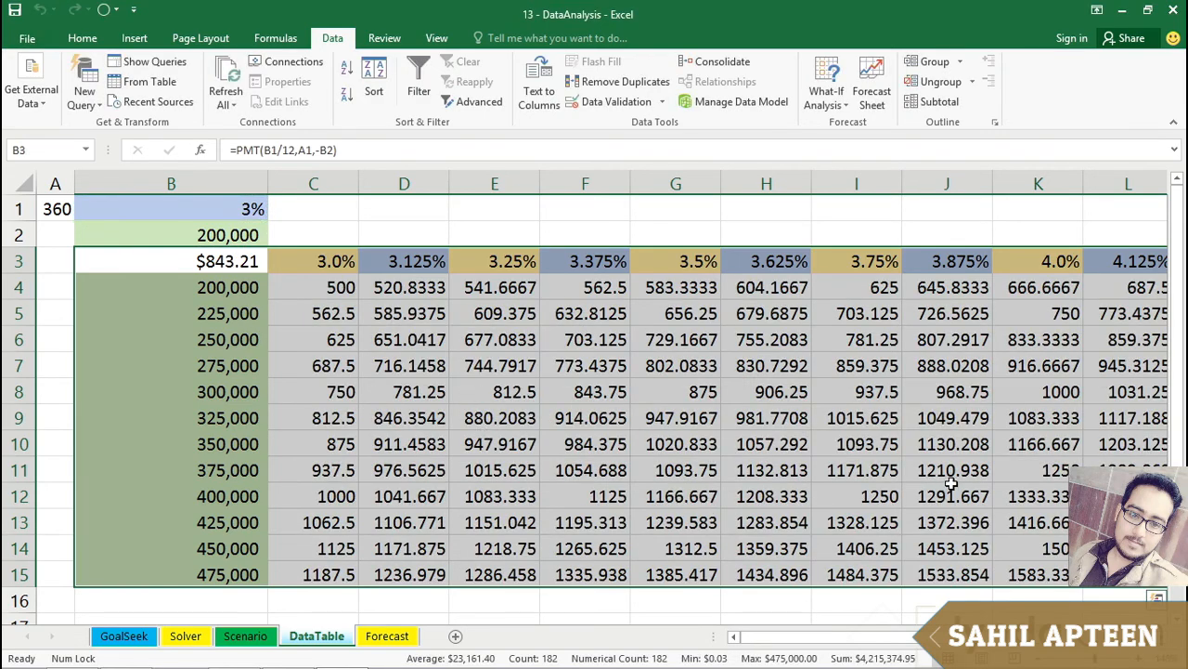
- Format the whole range B3:O15 with the comma style and no decimal places
click(87, 40)
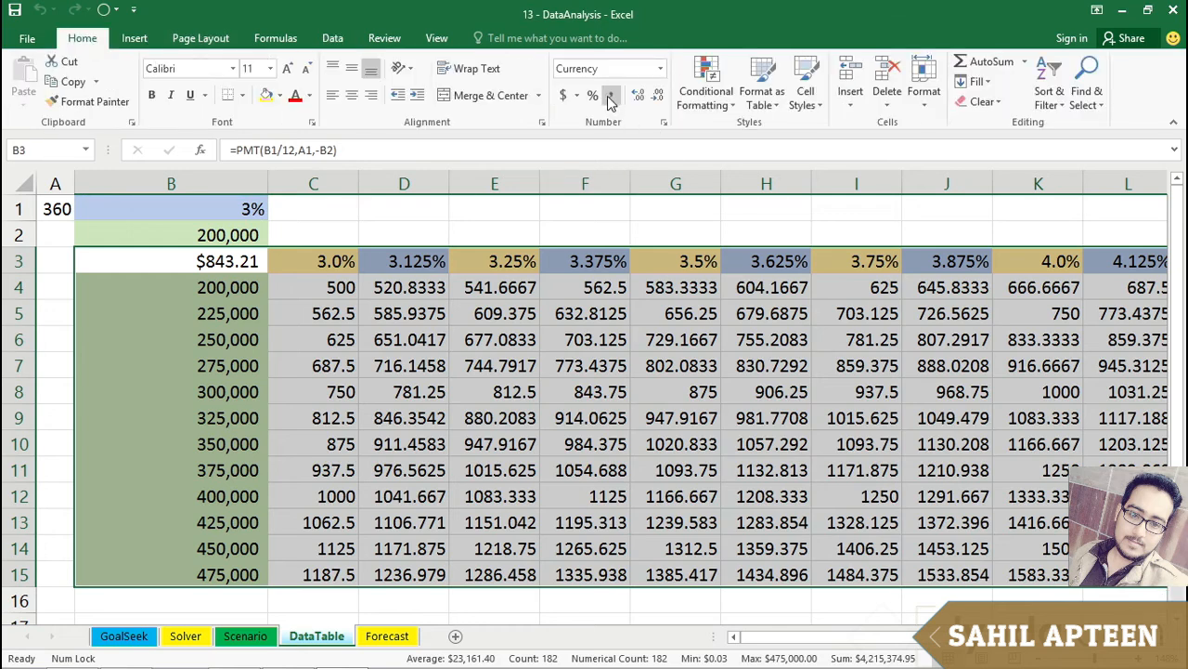
click(610, 97)
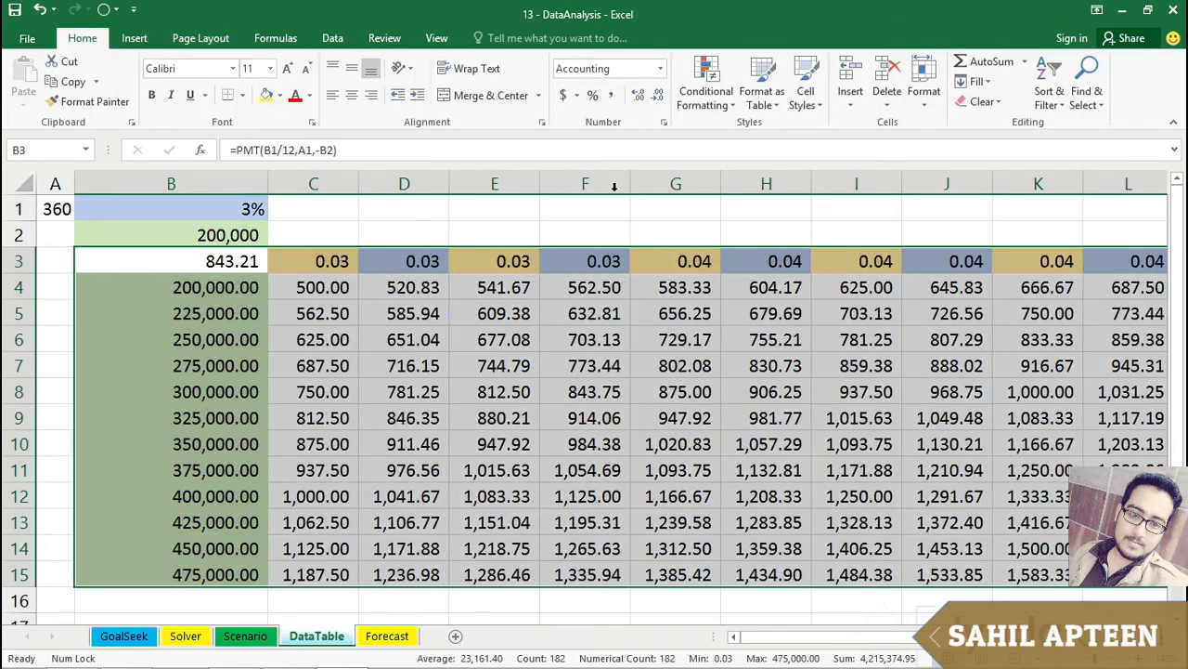
click(563, 96)
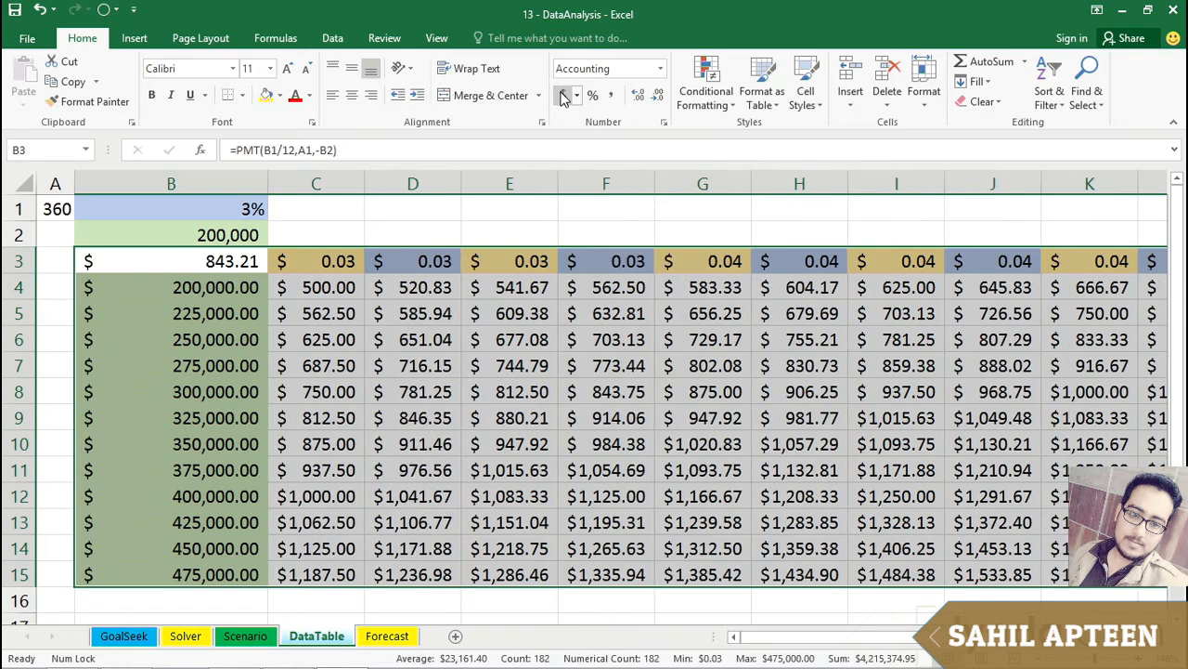
click(612, 96)
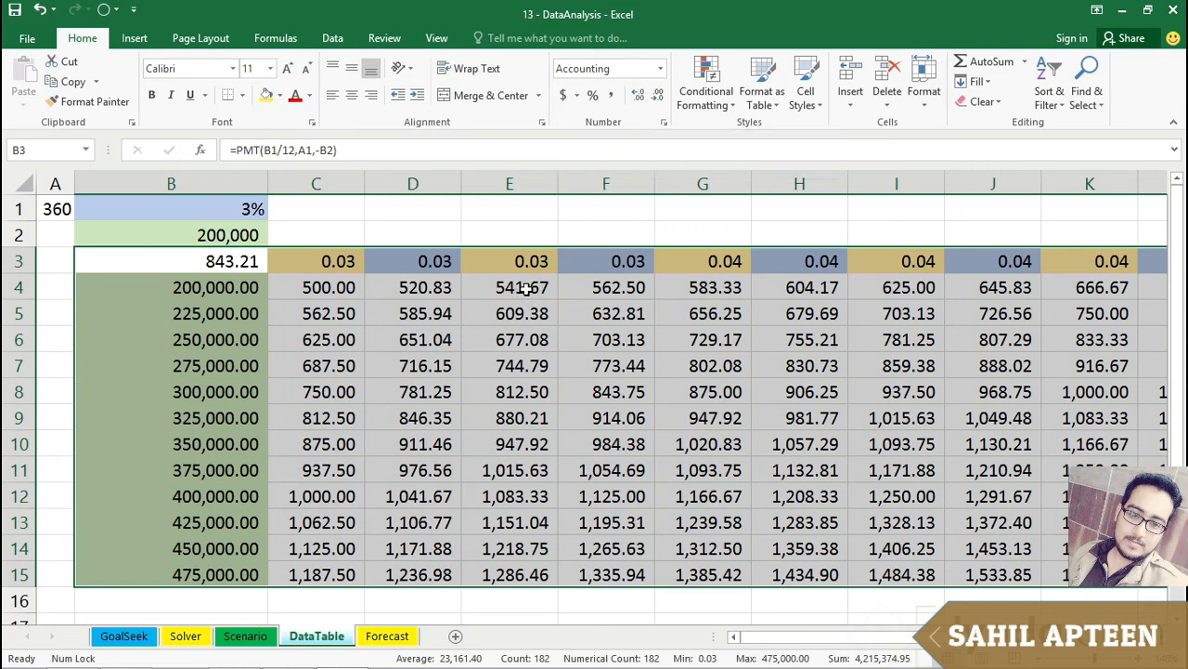
click(658, 97)
click(657, 97)
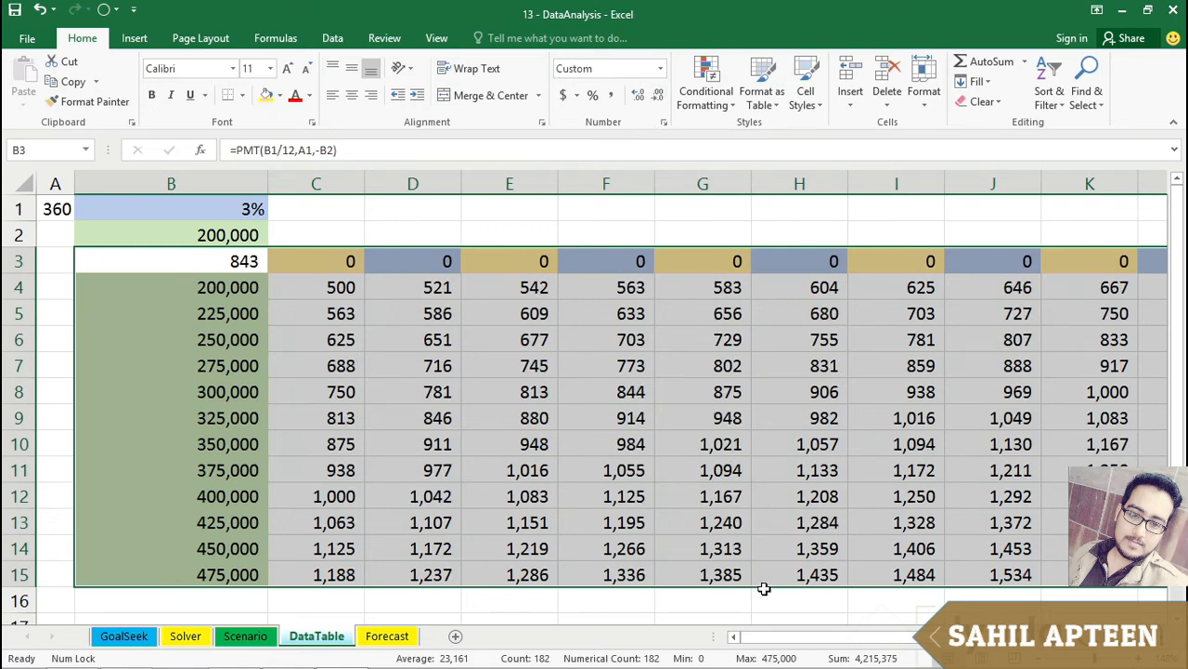
- Examine several calculated payments in the grid, including F10 and E7, against the loan amounts in column B
mouse_move(783, 639)
mouse_down()
mouse_move(914, 637)
mouse_move(801, 639)
mouse_up()
drag(176, 287, 521, 286)
drag(207, 363, 444, 365)
click(366, 461)
click(593, 442)
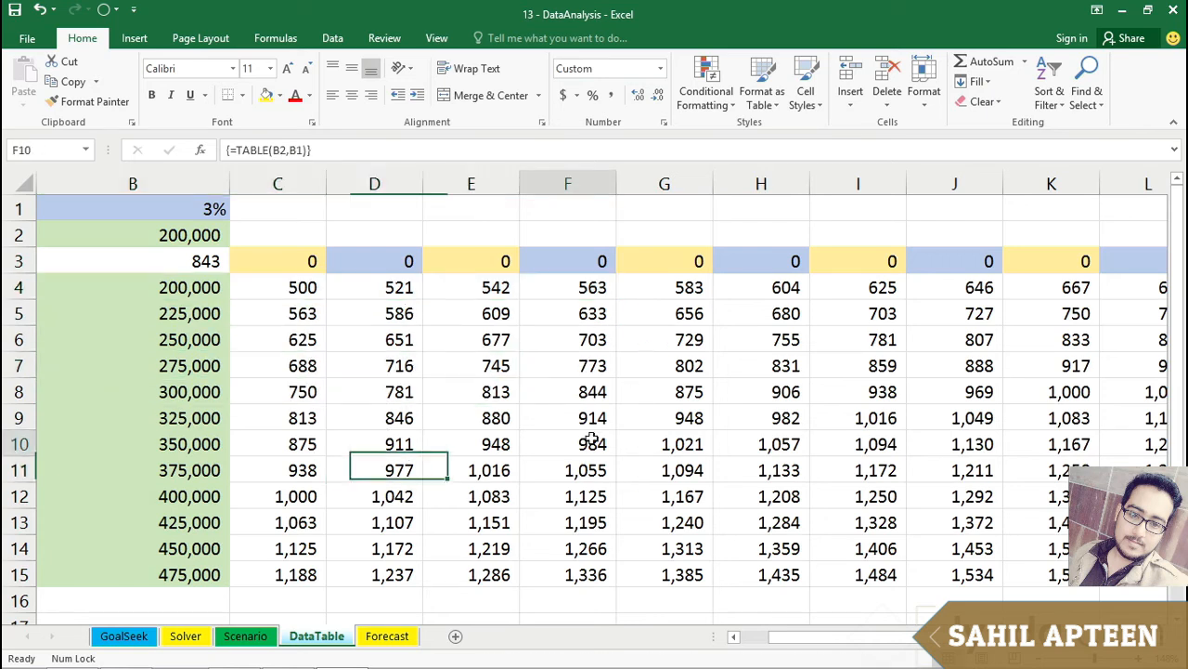
click(434, 364)
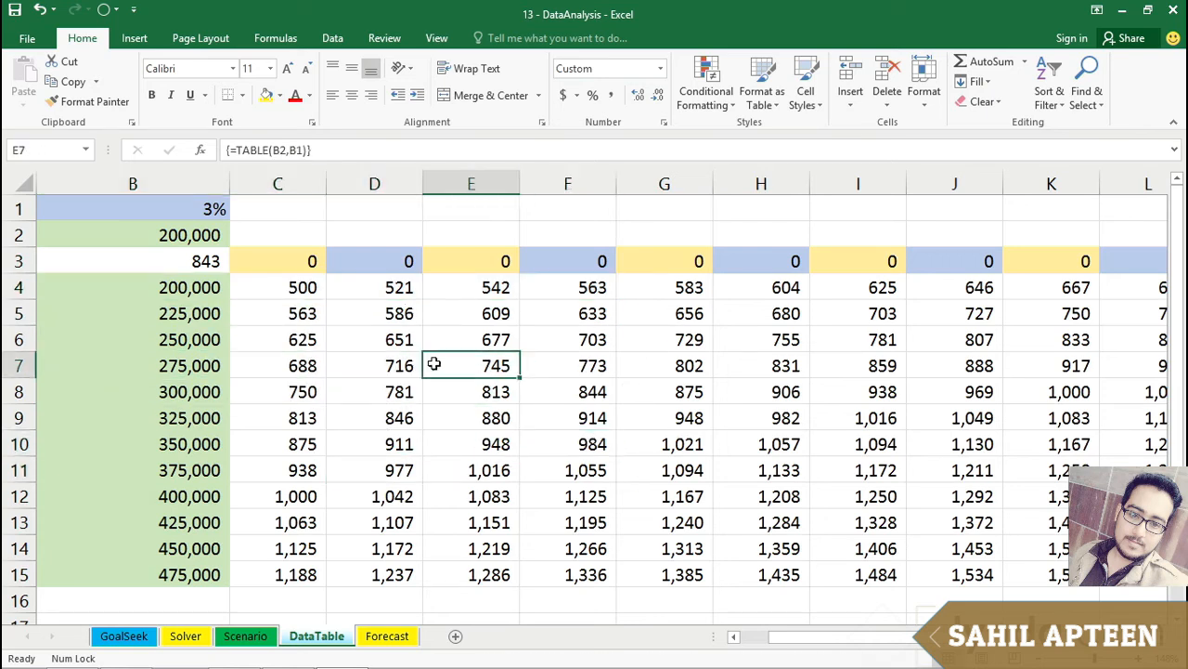
click(220, 313)
- Format the interest rates in C3:O3 as percentages with three decimal places
drag(278, 264, 981, 258)
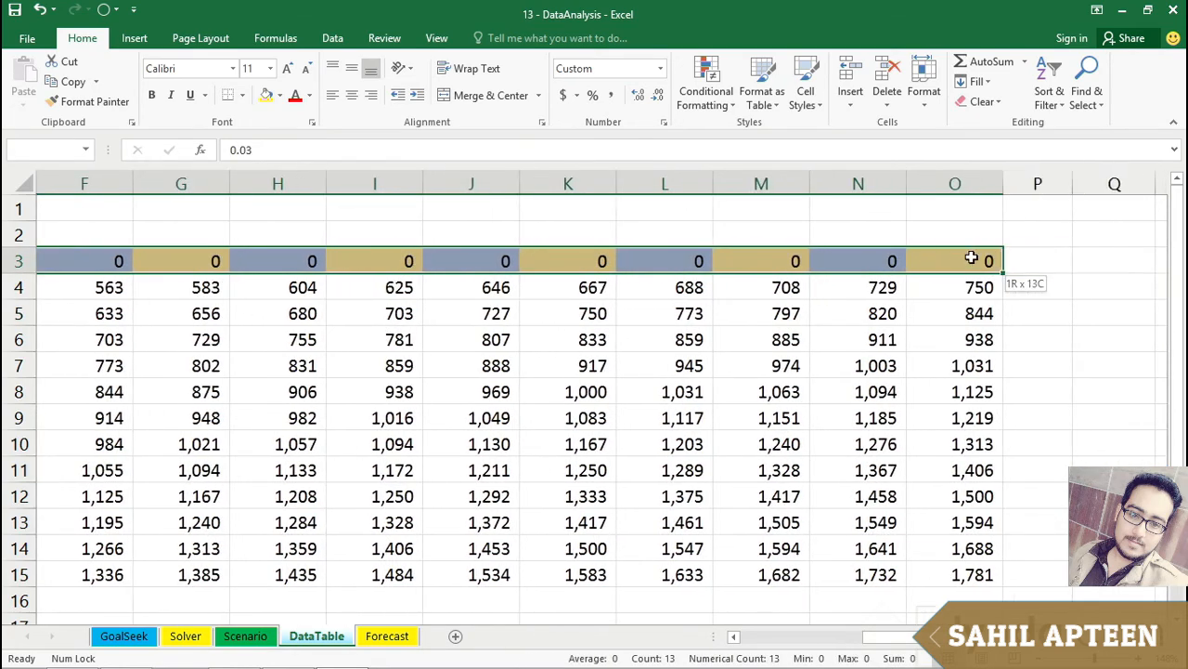
click(595, 97)
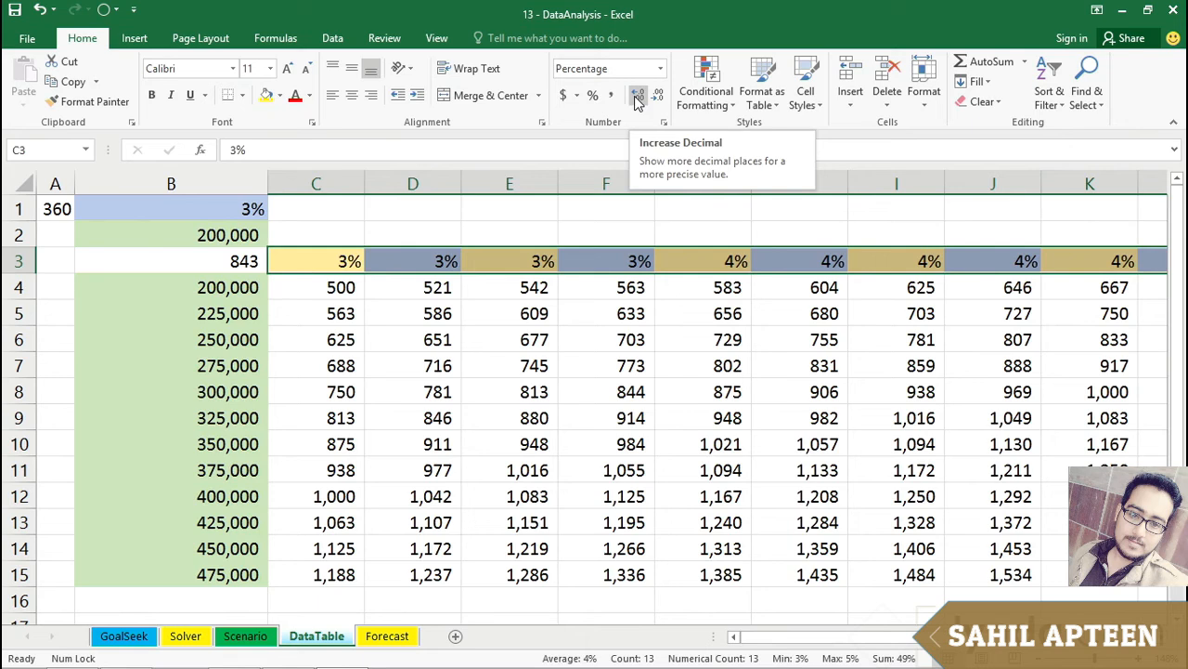
click(637, 96)
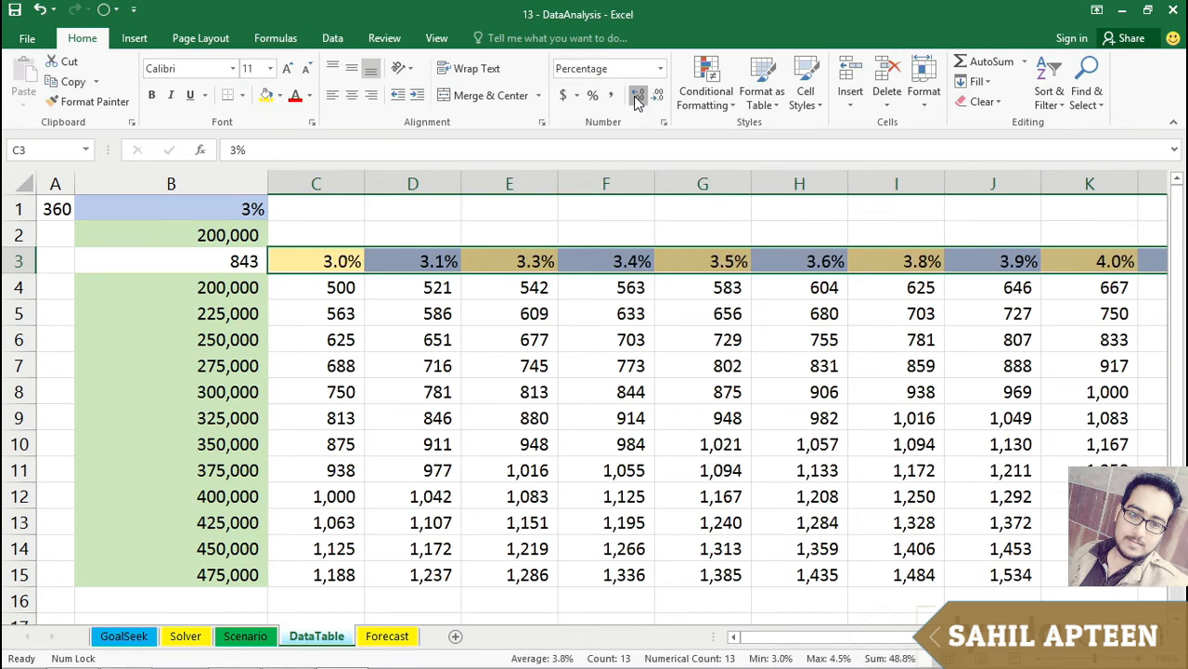
click(637, 97)
click(637, 97)
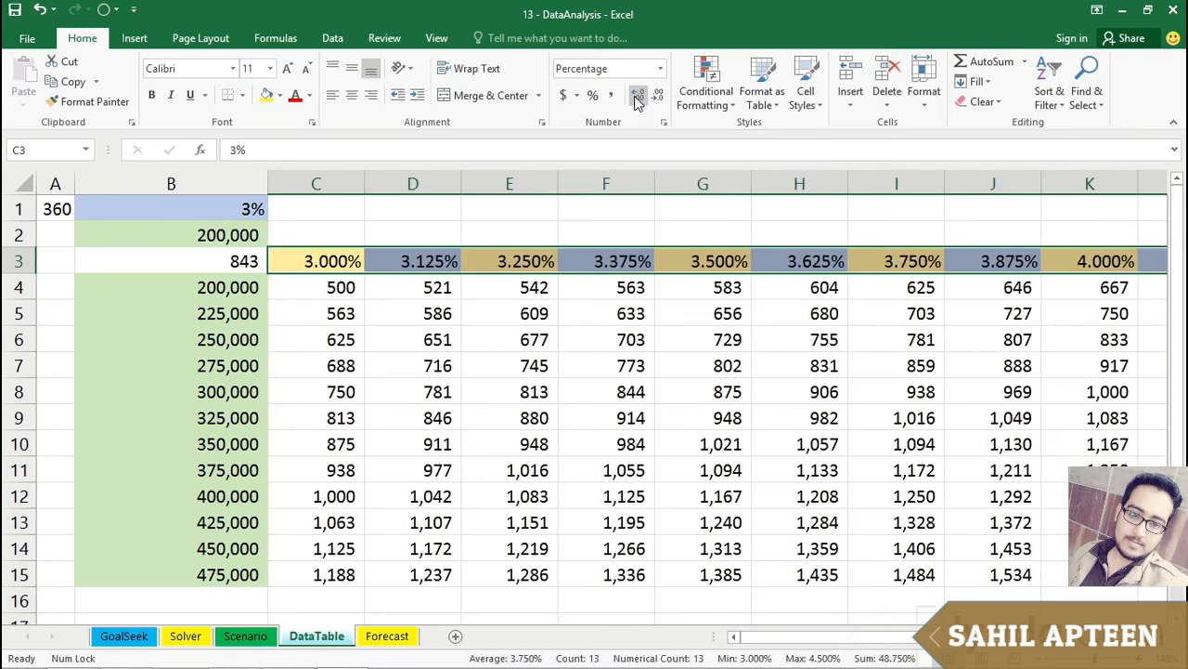
- Replace the first two loan amounts, entering 300000 in B4 and 305000 in B5
click(325, 261)
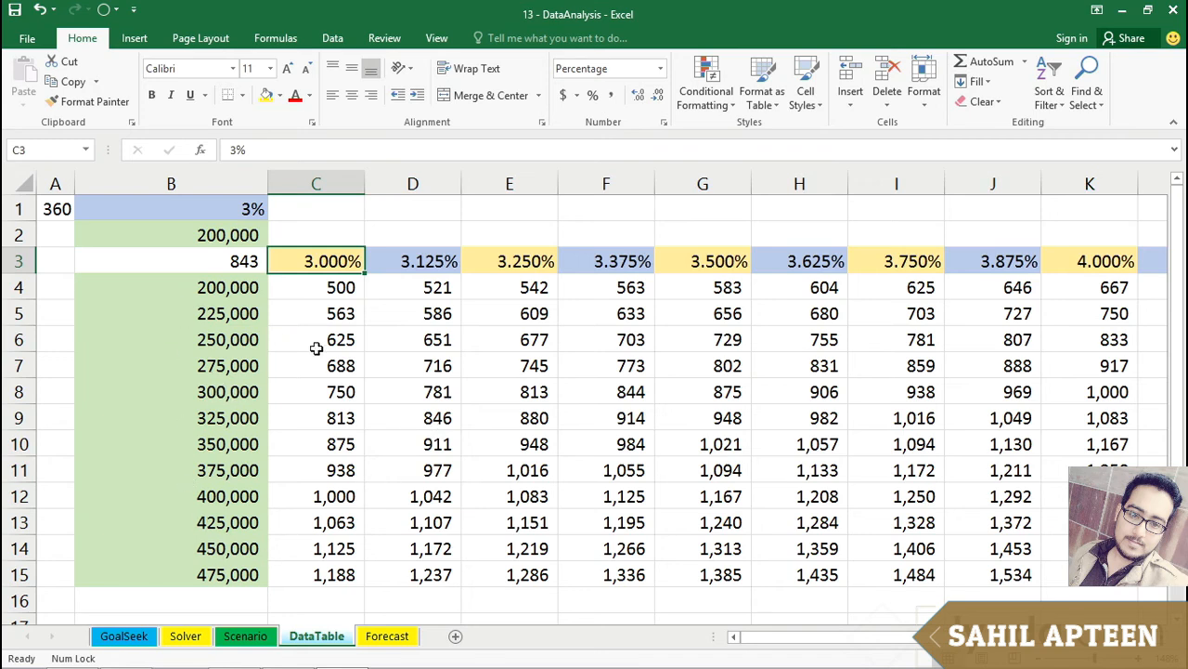
click(212, 283)
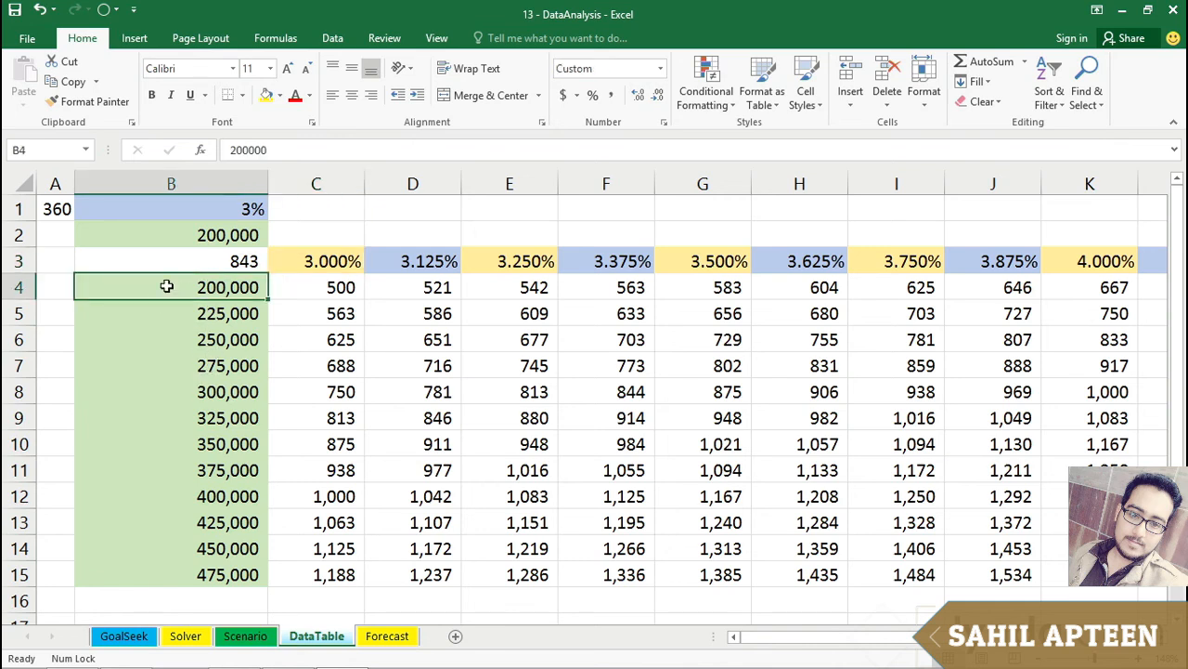
text(300000)
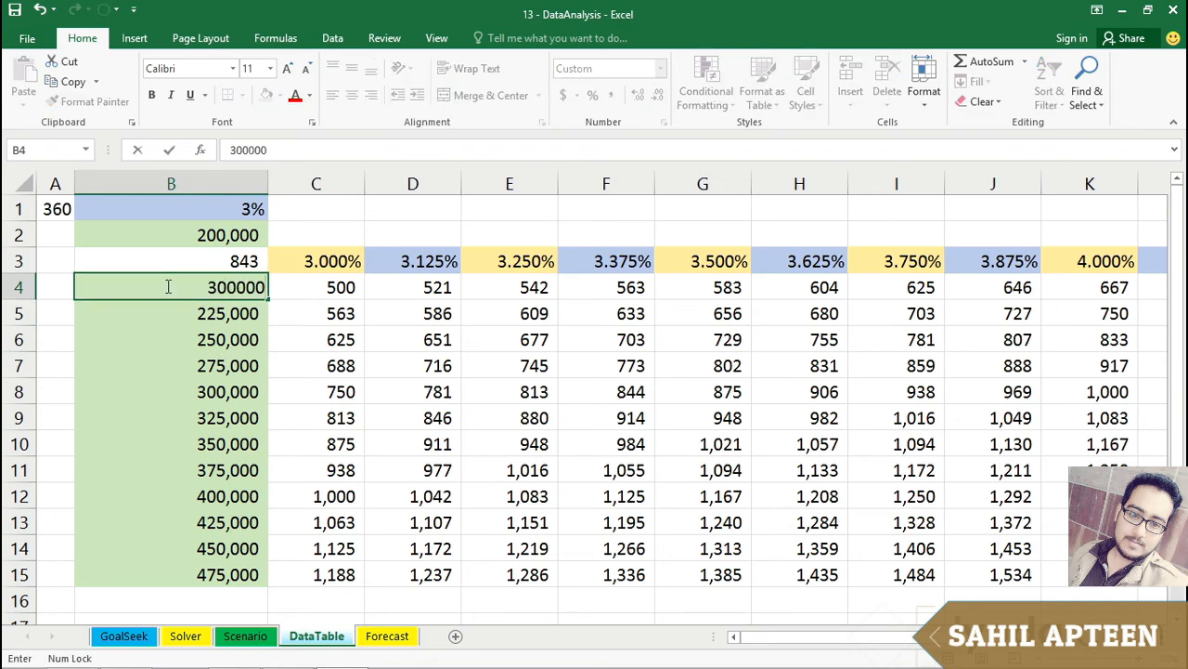
key(Return)
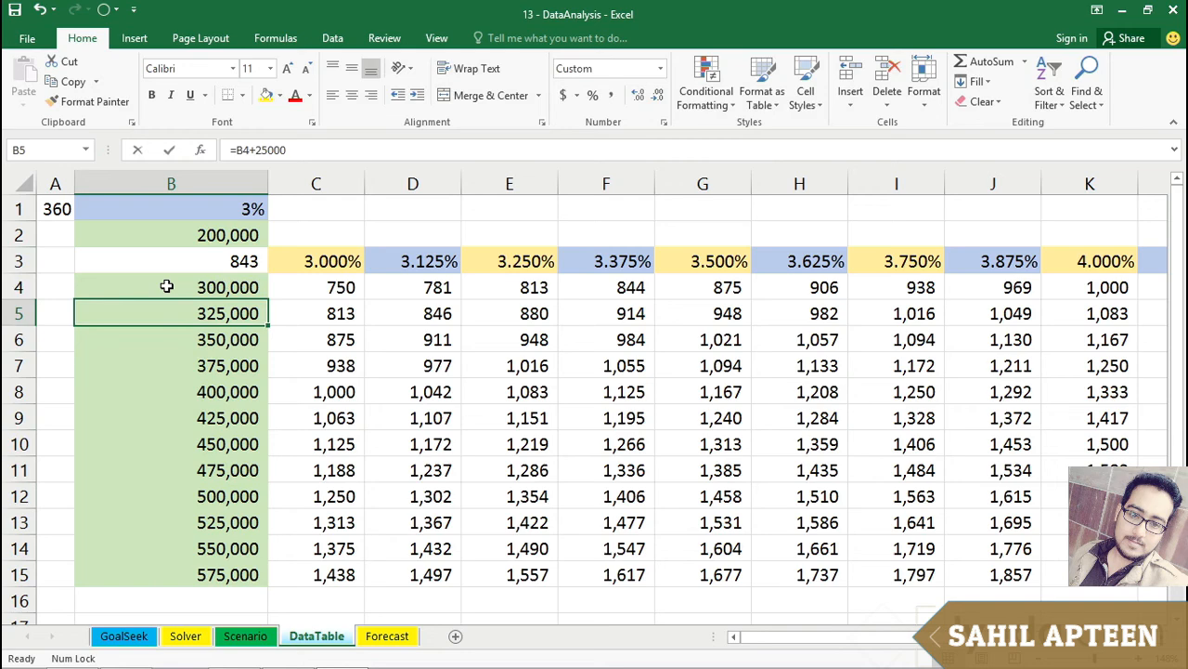
text(305000)
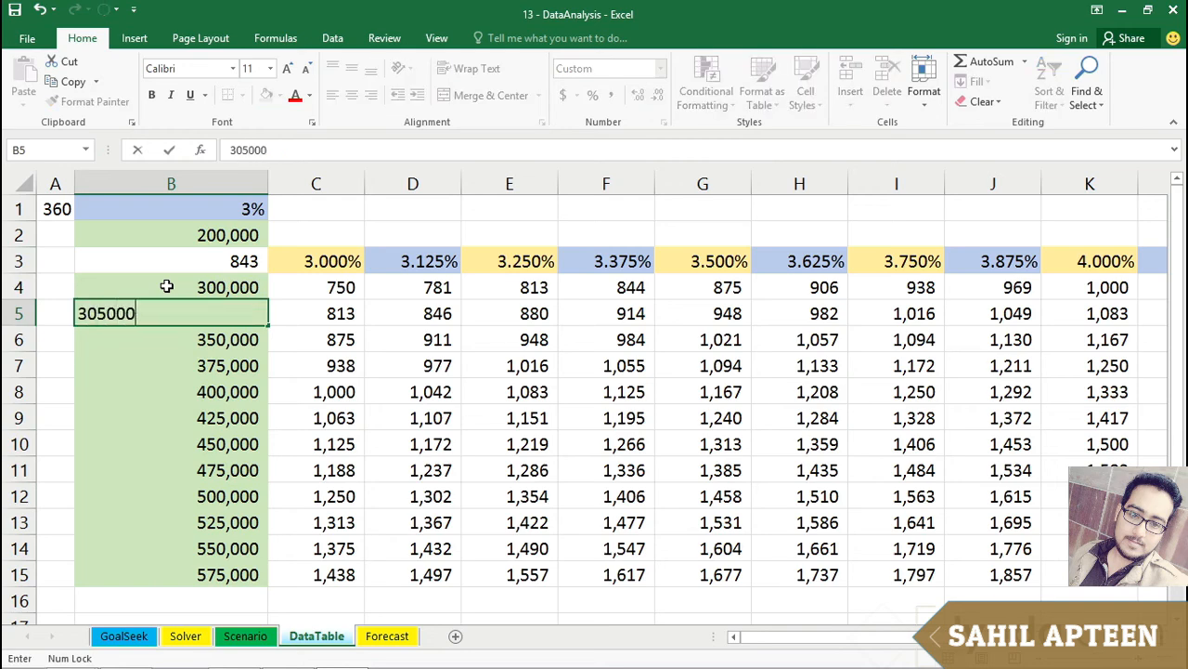
key(Return)
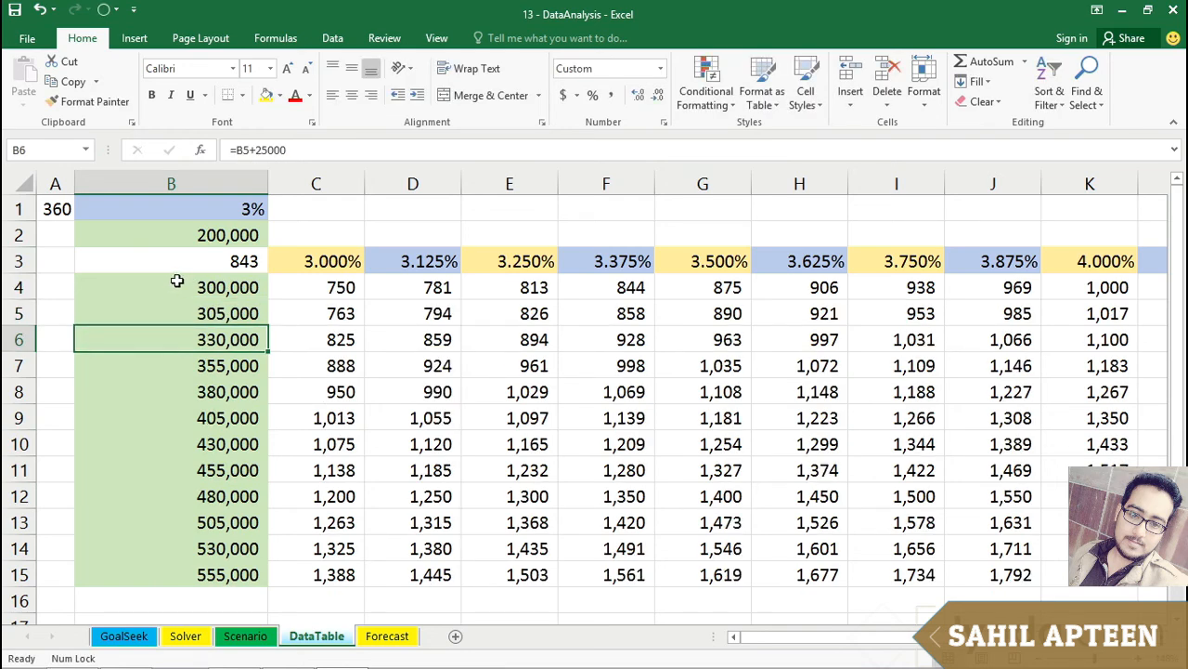
- Extend the loan amount series from B4:B5 down to B15 in increments of 5,000
click(166, 285)
drag(167, 286, 165, 307)
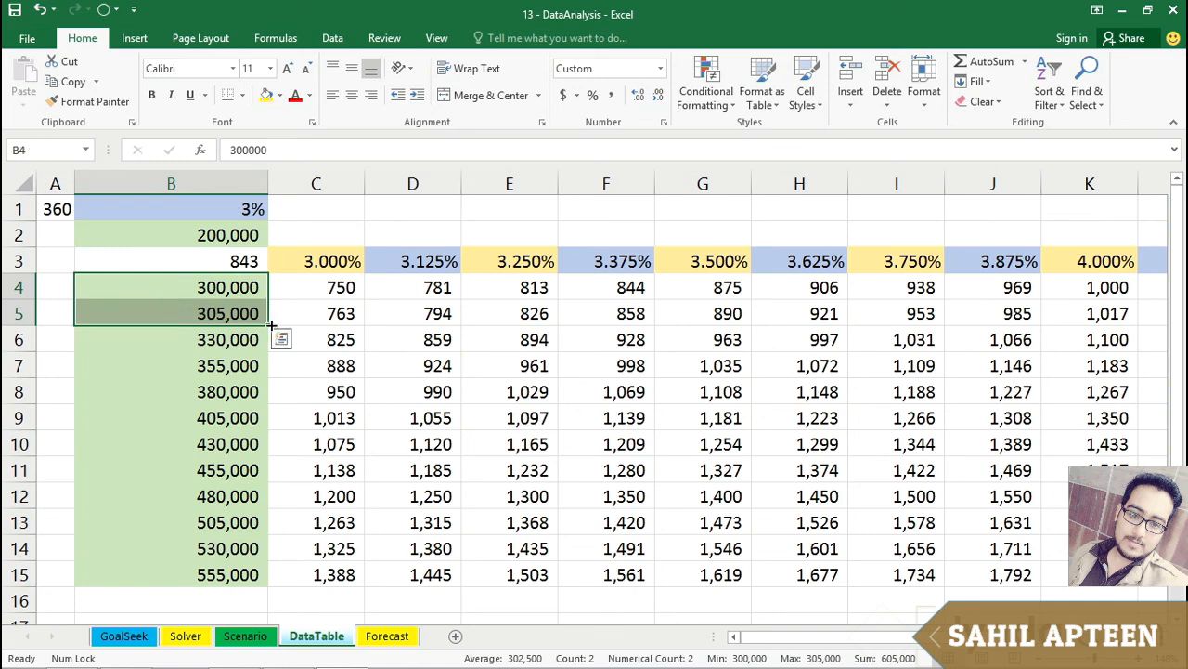
drag(269, 319, 267, 581)
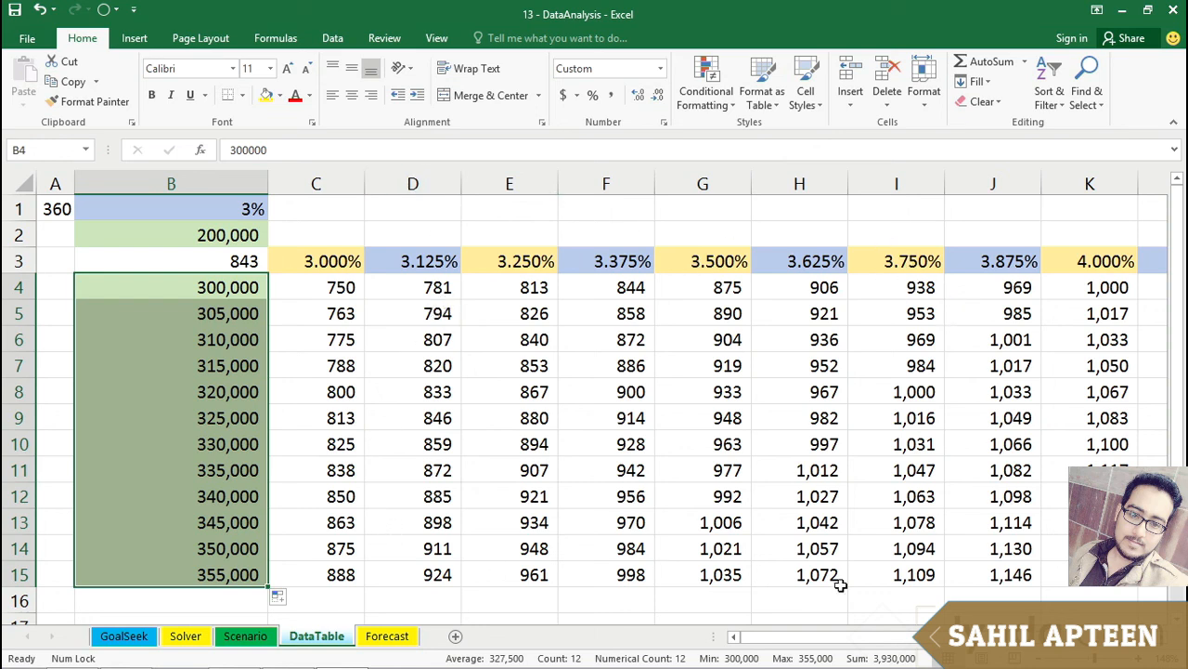
- Review how the data table is built: the table formula in E7, the payment formula in B3, the rates in row 3 and the loan amounts
mouse_move(806, 642)
mouse_down()
mouse_move(854, 639)
mouse_move(785, 639)
mouse_up()
click(499, 364)
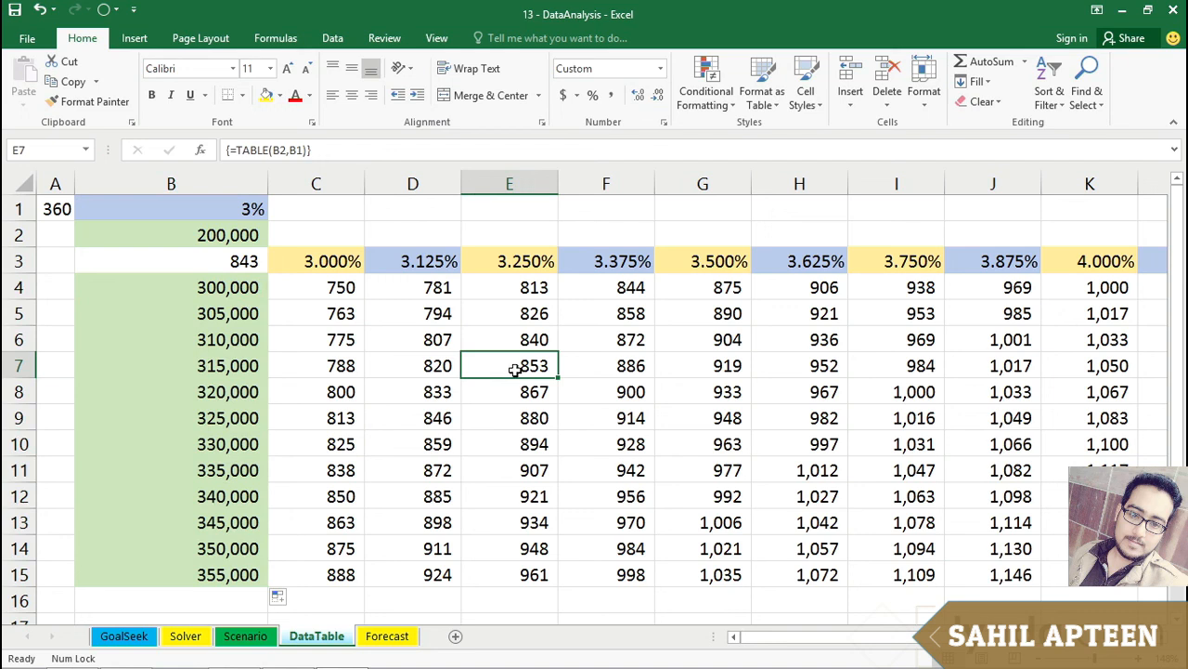
click(234, 290)
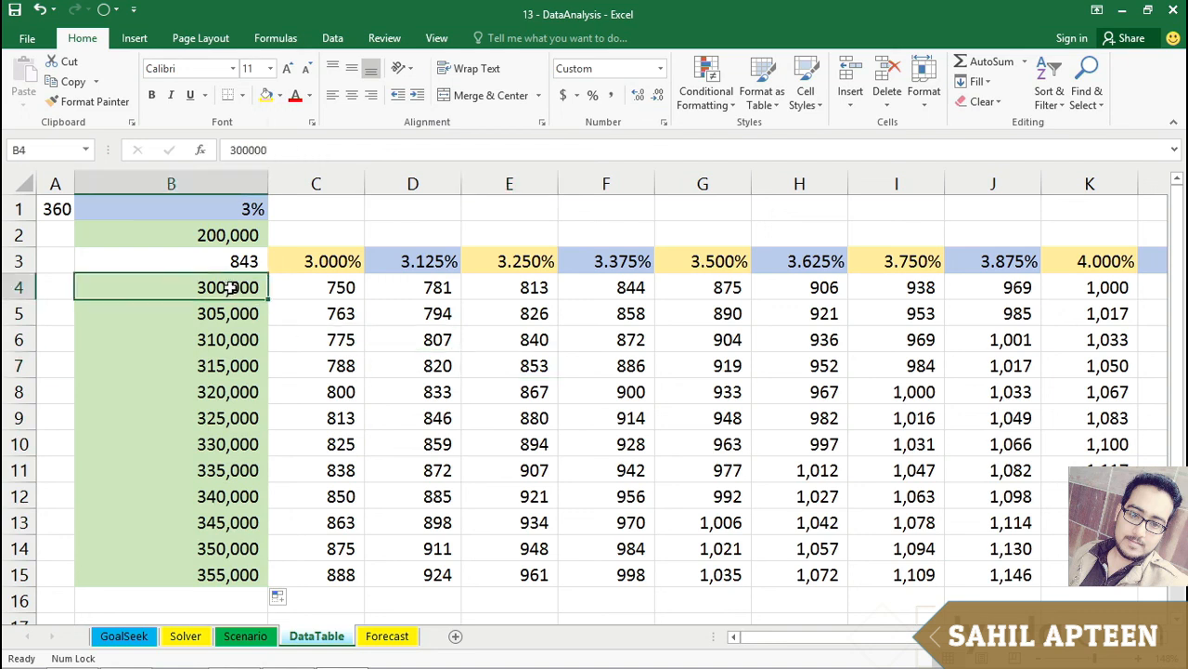
click(219, 261)
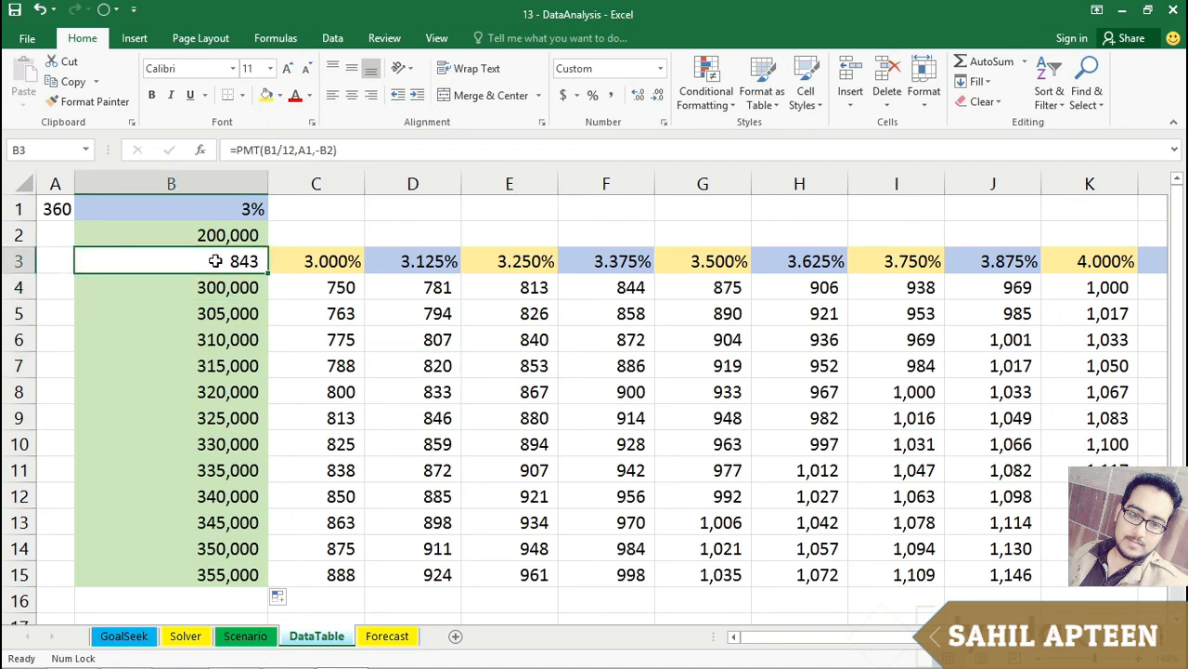
drag(277, 262, 875, 263)
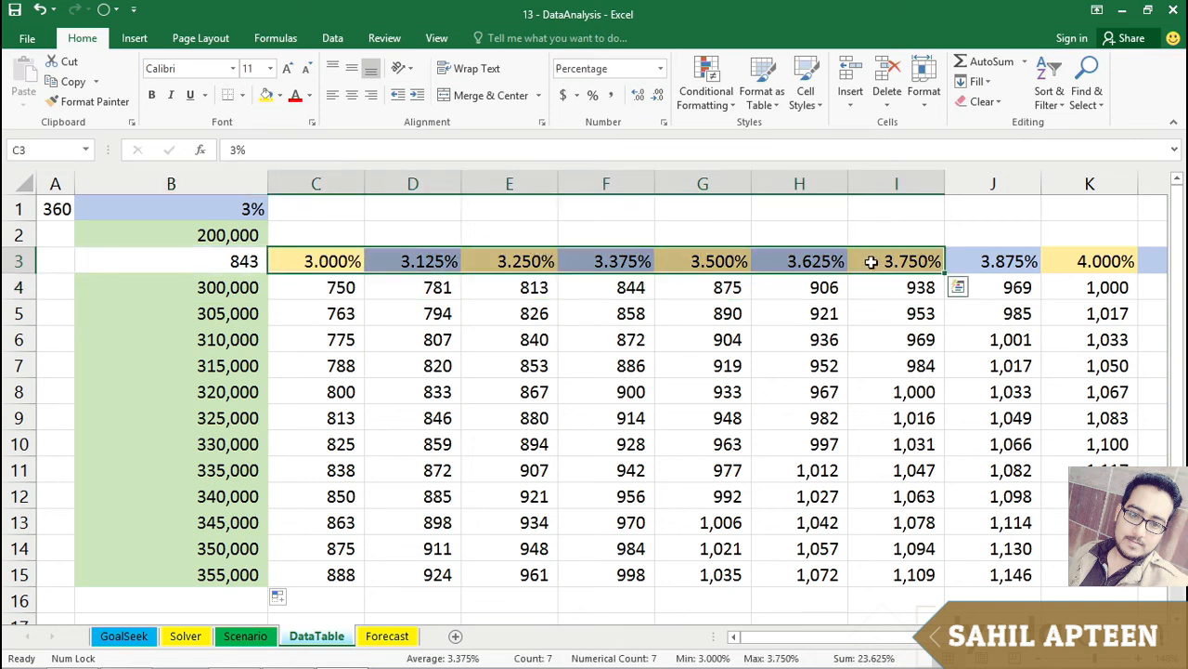
click(802, 263)
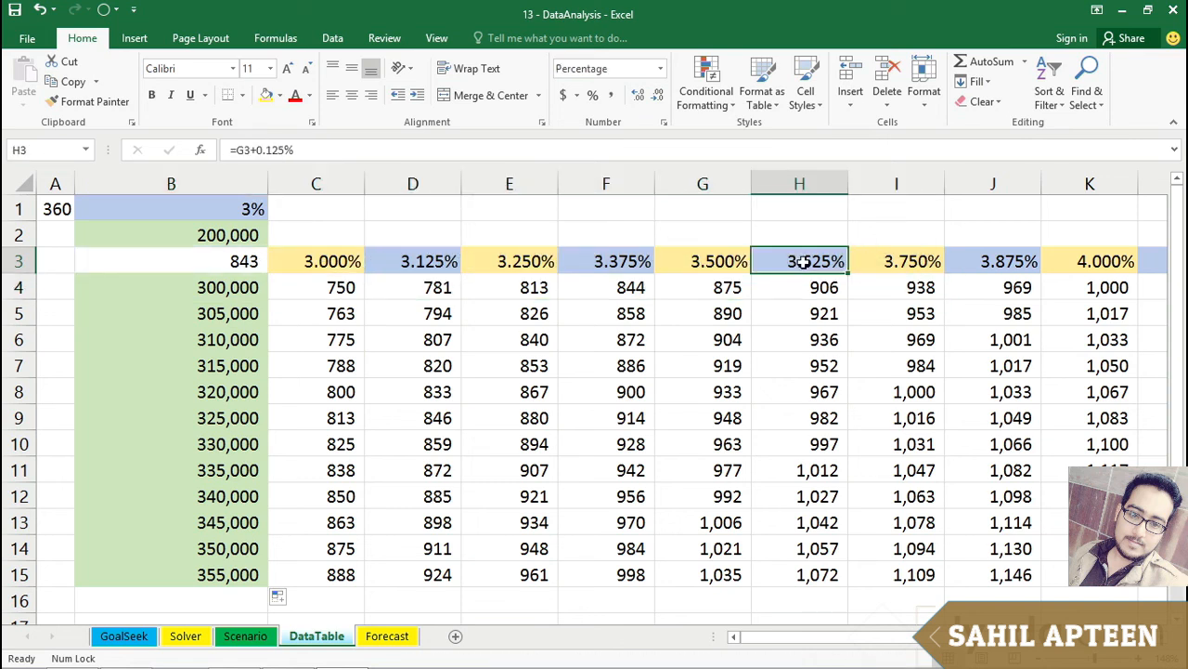
drag(223, 290, 219, 393)
click(193, 290)
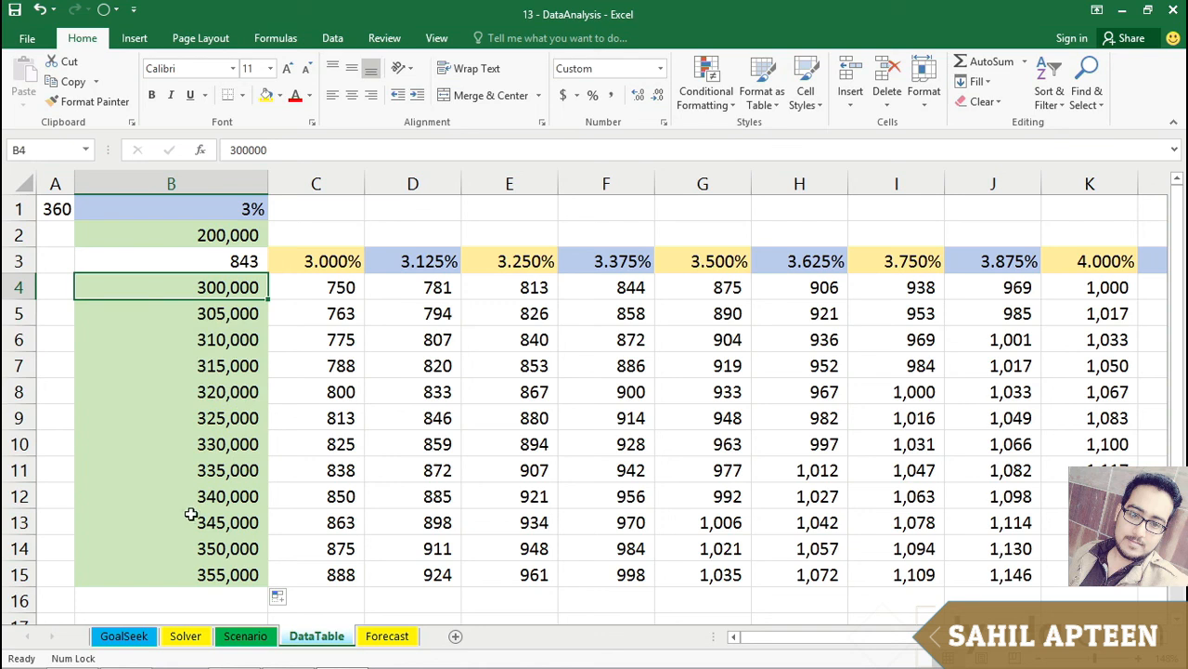
click(332, 38)
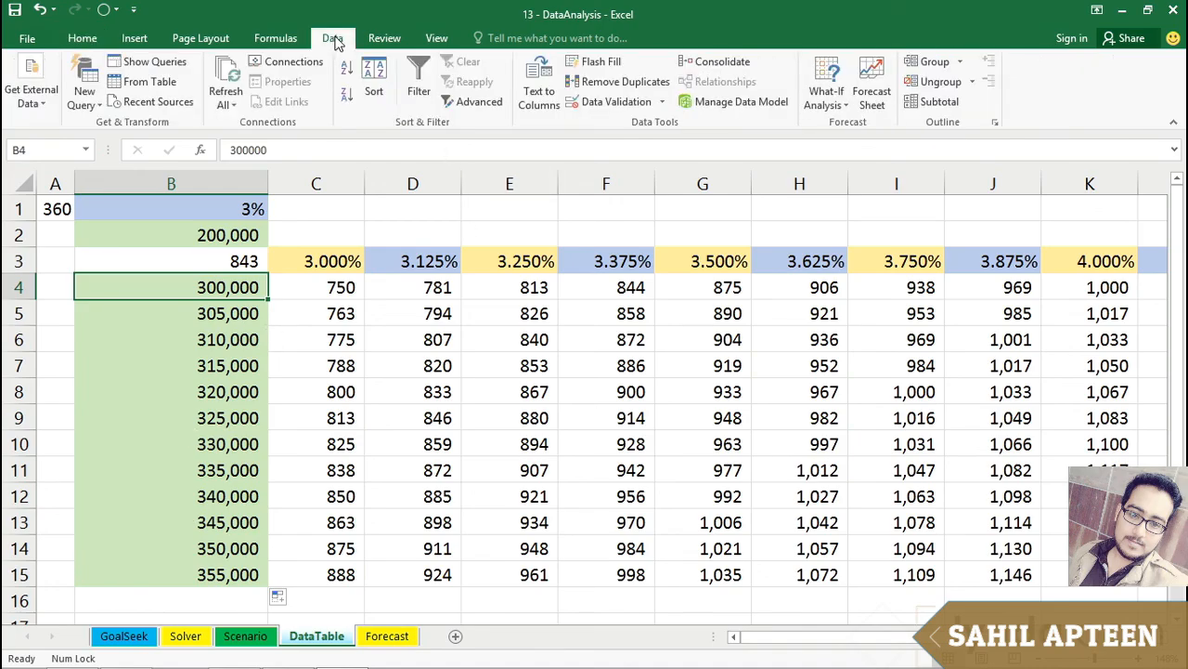